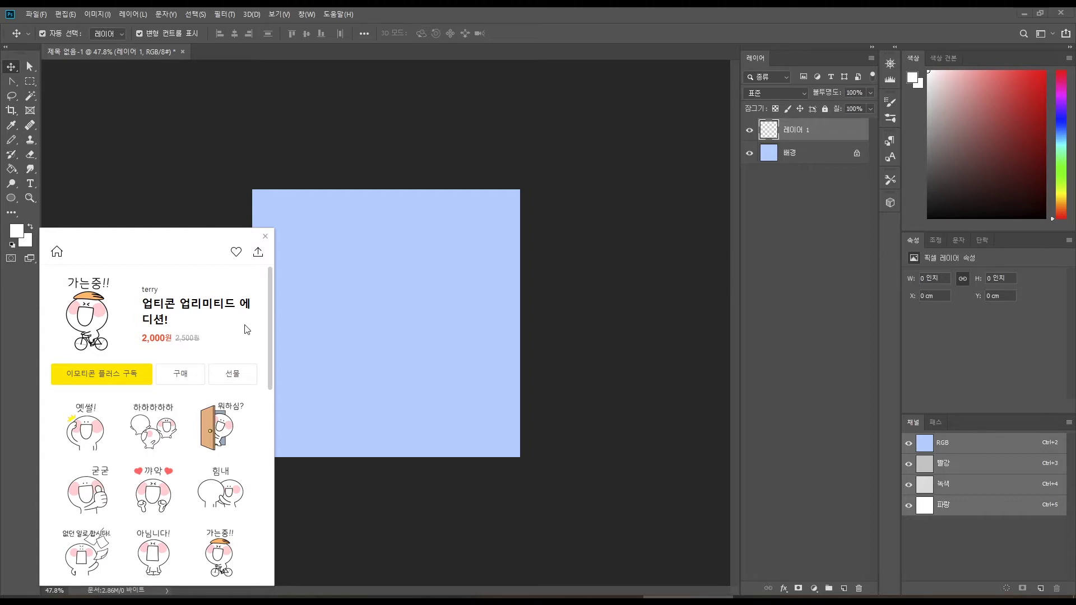
{"action": "left_click_drag", "start_coordinate": [141, 243], "coordinate": [149, 211]}
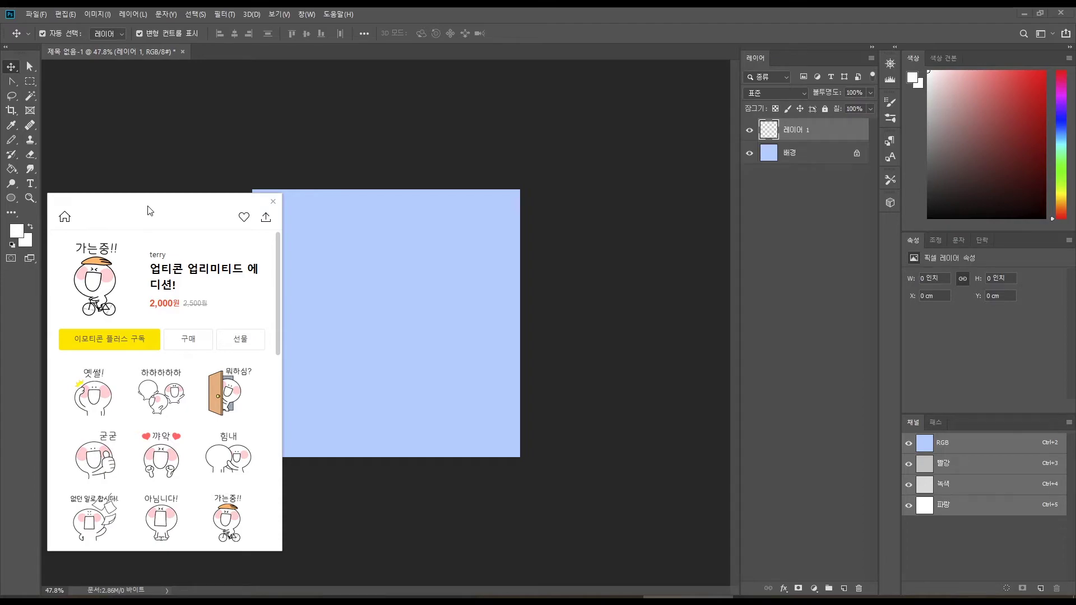
{"action": "key", "text": "alt+Tab"}
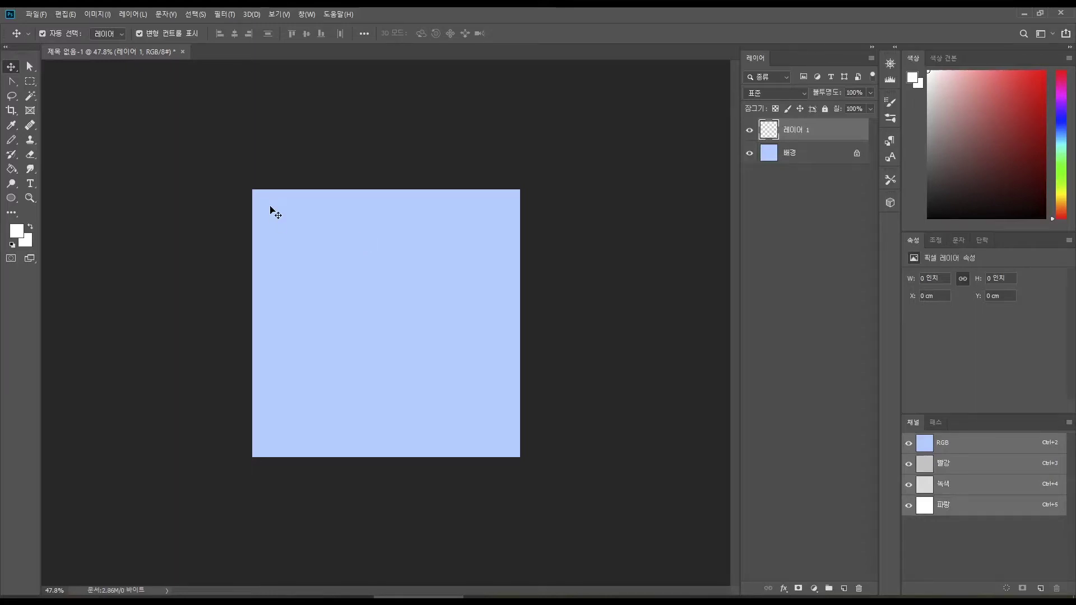
Choose the Pencil tool from the group of brush tools.
{"action": "key", "text": "b"}
{"action": "right_click", "coordinate": [12, 142]}
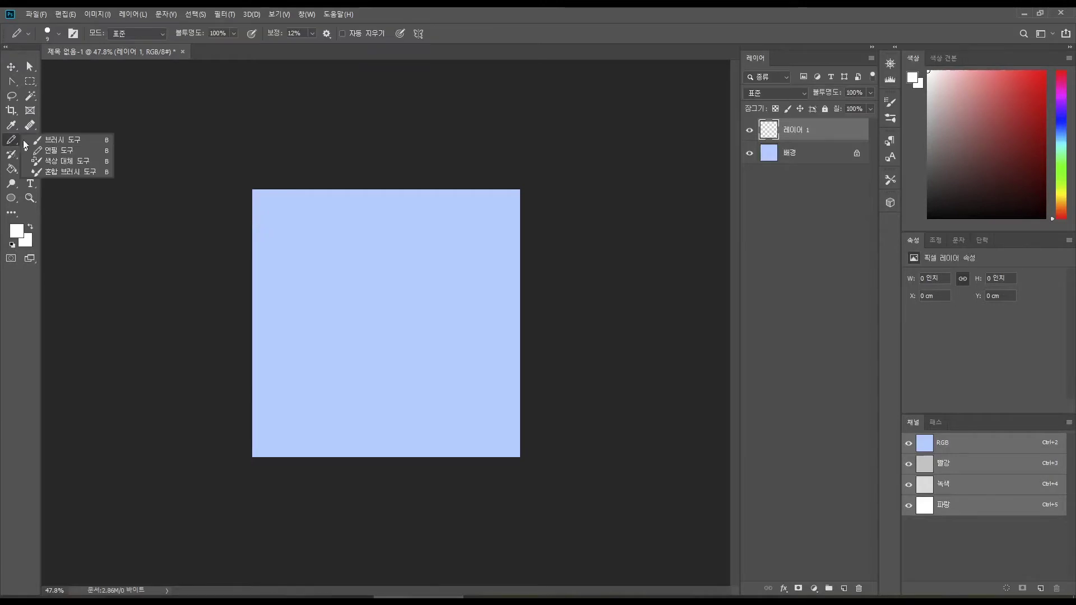
{"action": "left_click", "coordinate": [48, 152]}
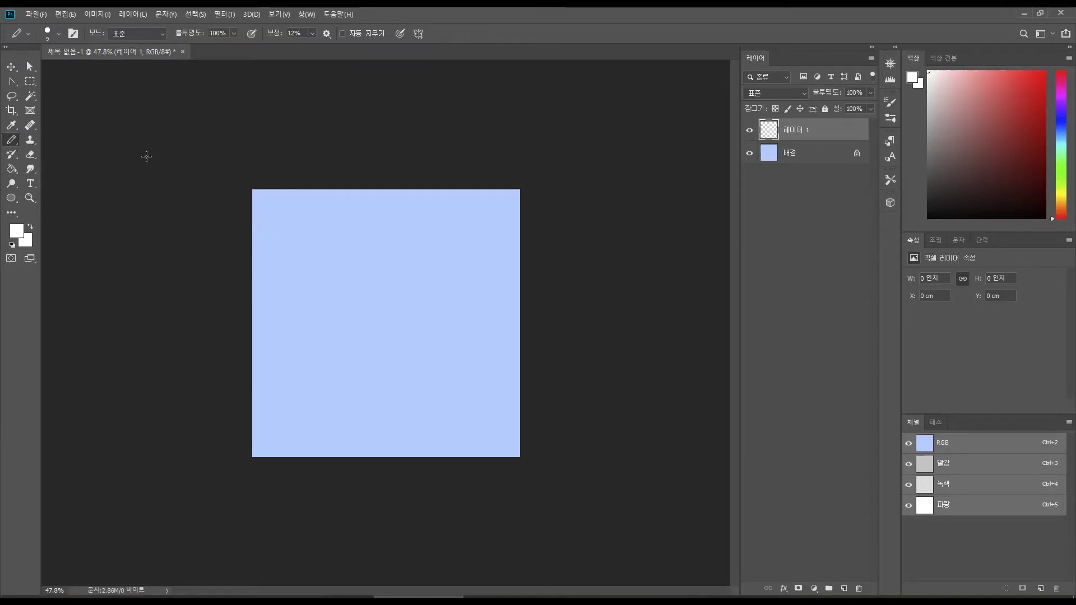
Activate the Pen tool and view its drawing mode choices.
{"action": "left_click", "coordinate": [12, 84]}
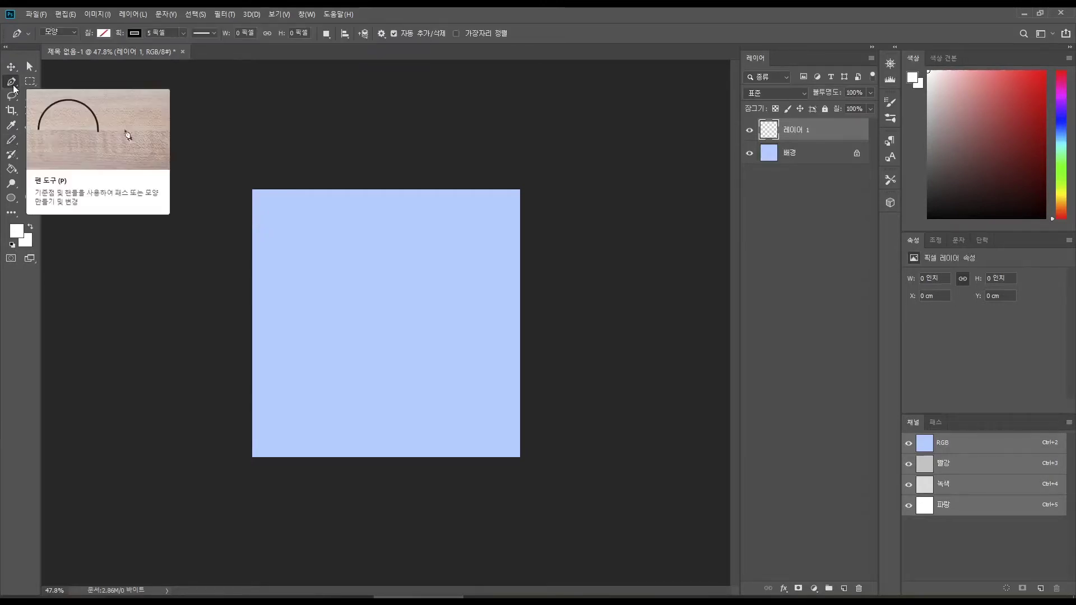
{"action": "left_click", "coordinate": [58, 32]}
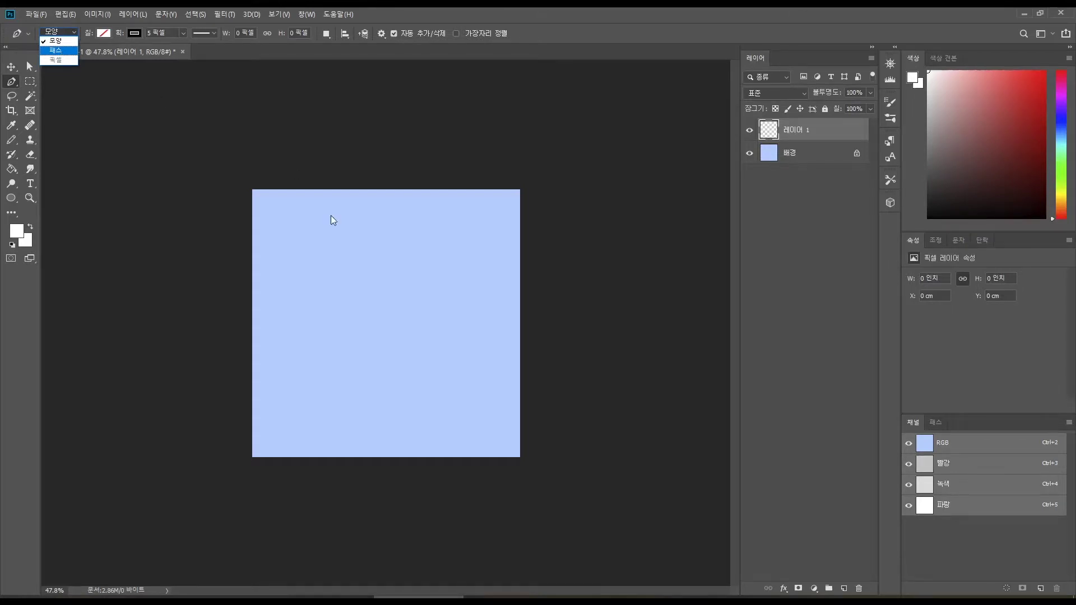
Browse the emoticon set's previews for a reference character.
{"action": "left_click_drag", "start_coordinate": [140, 240], "coordinate": [150, 203]}
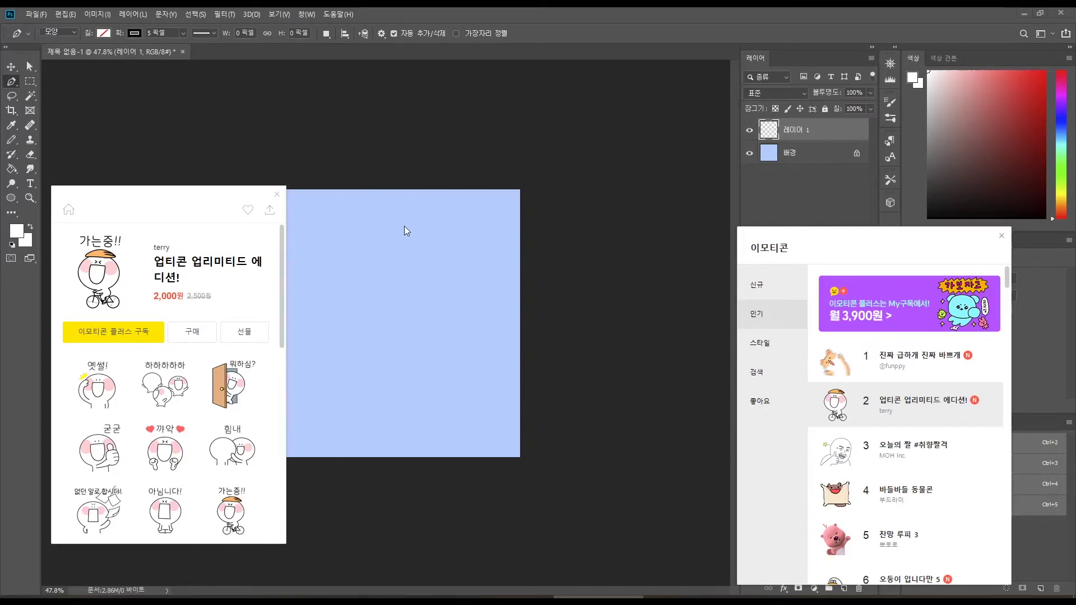
{"action": "scroll", "coordinate": [169, 364], "scroll_direction": "down", "scroll_amount": 3}
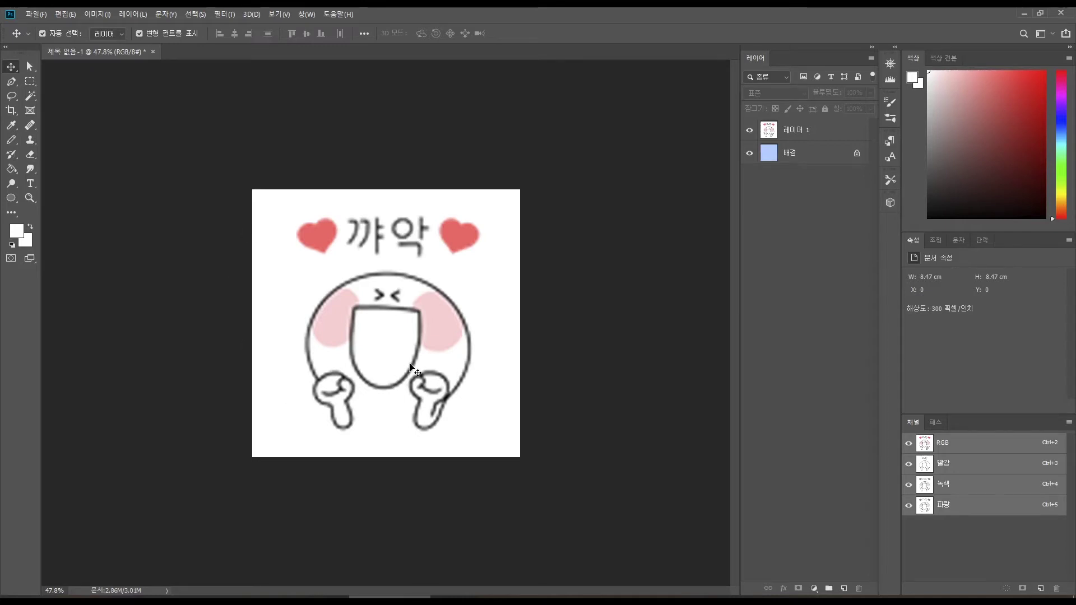
Add a new empty layer above the reference character image for the sketch.
{"action": "left_click", "coordinate": [433, 349]}
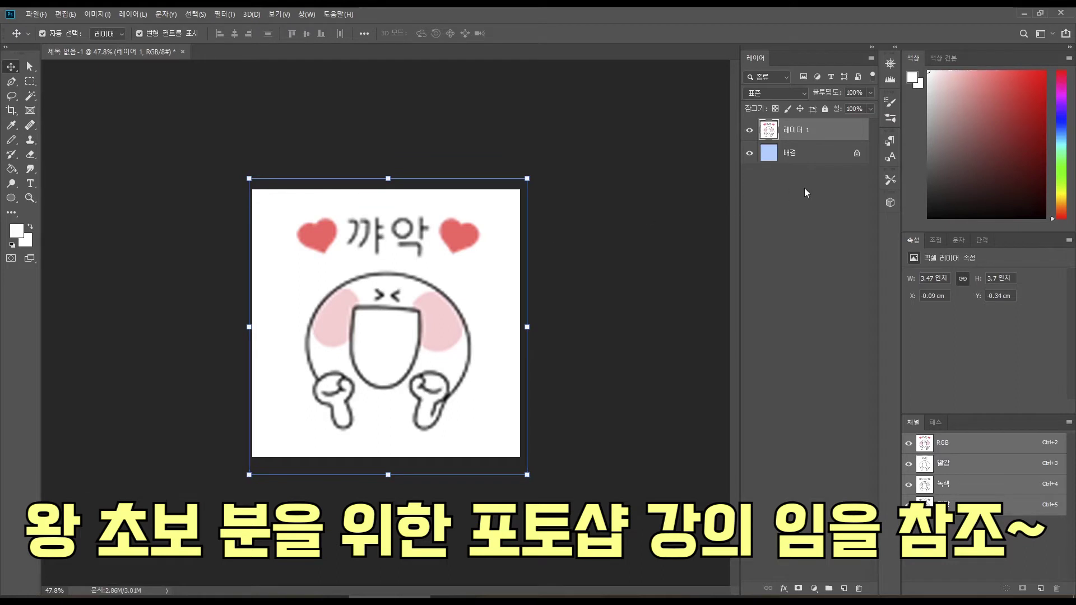
{"action": "key", "text": "ctrl+shift+n"}
{"action": "key", "text": "Return"}
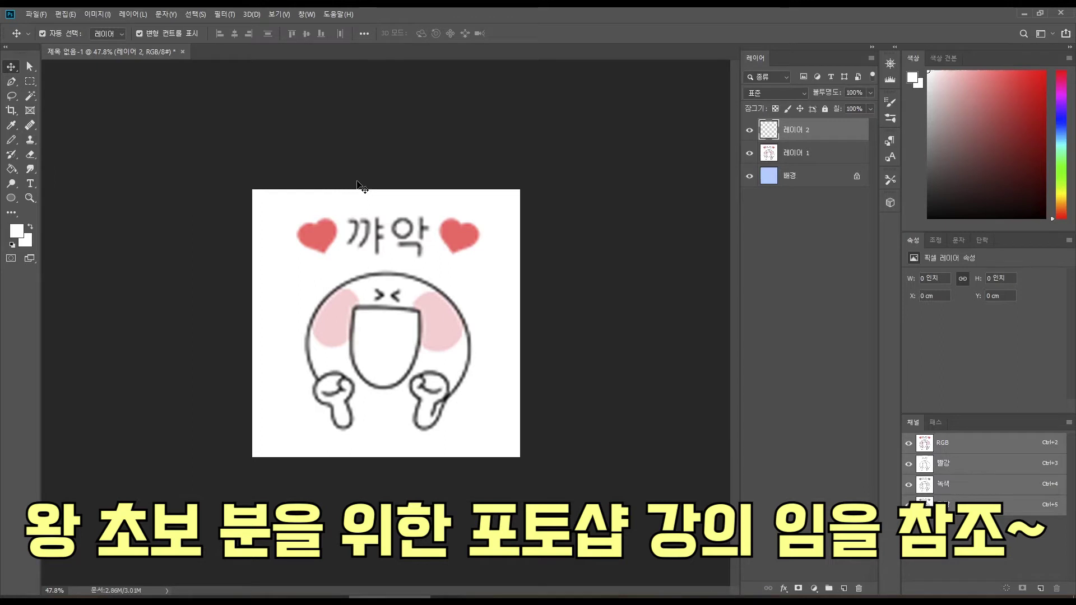
Fit the canvas in view and fade the reference image layer to 40% opacity.
{"action": "left_click", "coordinate": [338, 280]}
{"action": "key", "text": "ctrl+0"}
{"action": "key", "text": "4"}
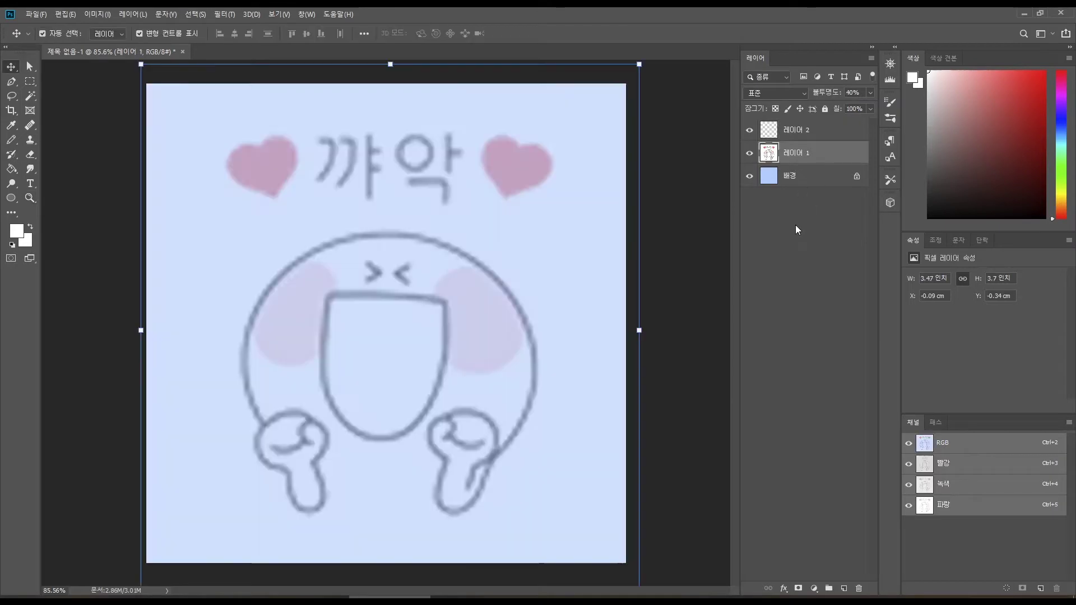
Make the empty top layer active and ready the Pencil tool with the default black foreground colour.
{"action": "left_click", "coordinate": [813, 136]}
{"action": "key", "text": "b"}
{"action": "key", "text": "d"}
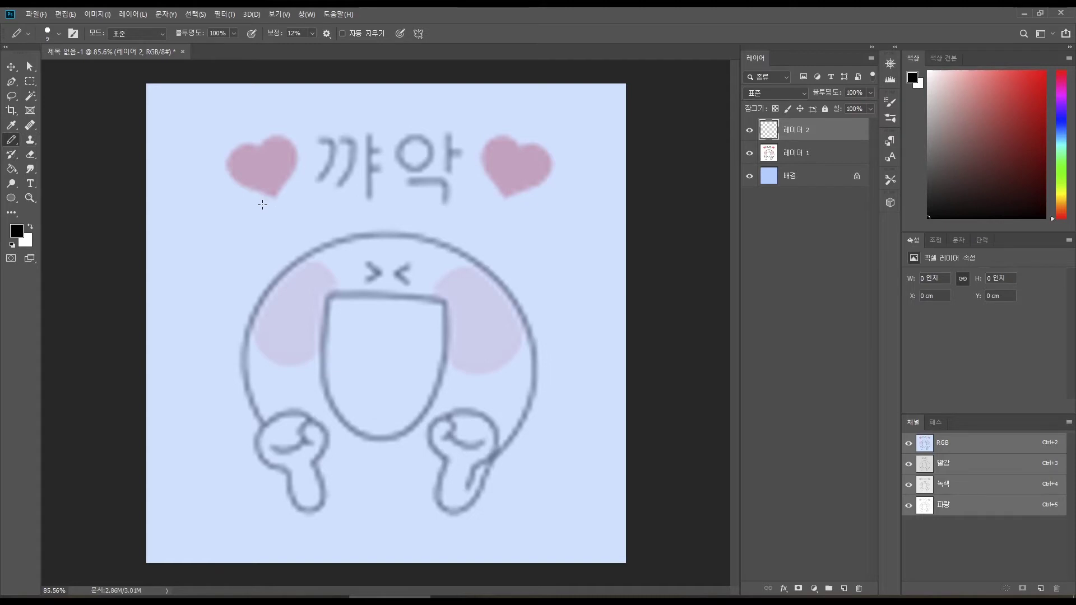
{"action": "left_click_drag", "start_coordinate": [399, 236], "coordinate": [359, 239]}
{"action": "left_click_drag", "start_coordinate": [342, 242], "coordinate": [317, 254]}
{"action": "key", "text": "ctrl+z"}
{"action": "key", "text": "ctrl+z"}
Reduce the pencil size to 4 px and trace the character's round head outline with short dashed strokes.
{"action": "key", "text": "bracketleft"}
{"action": "key", "text": "bracketleft"}
{"action": "key", "text": "bracketleft"}
{"action": "key", "text": "bracketleft"}
{"action": "key", "text": "bracketleft"}
{"action": "left_click_drag", "start_coordinate": [389, 232], "coordinate": [380, 234]}
{"action": "mouse_move", "coordinate": [358, 236]}
{"action": "left_mouse_down"}
{"action": "mouse_move", "coordinate": [299, 261]}
{"action": "mouse_move", "coordinate": [267, 290]}
{"action": "mouse_move", "coordinate": [246, 343]}
{"action": "left_mouse_up"}
{"action": "left_click_drag", "start_coordinate": [245, 354], "coordinate": [246, 391]}
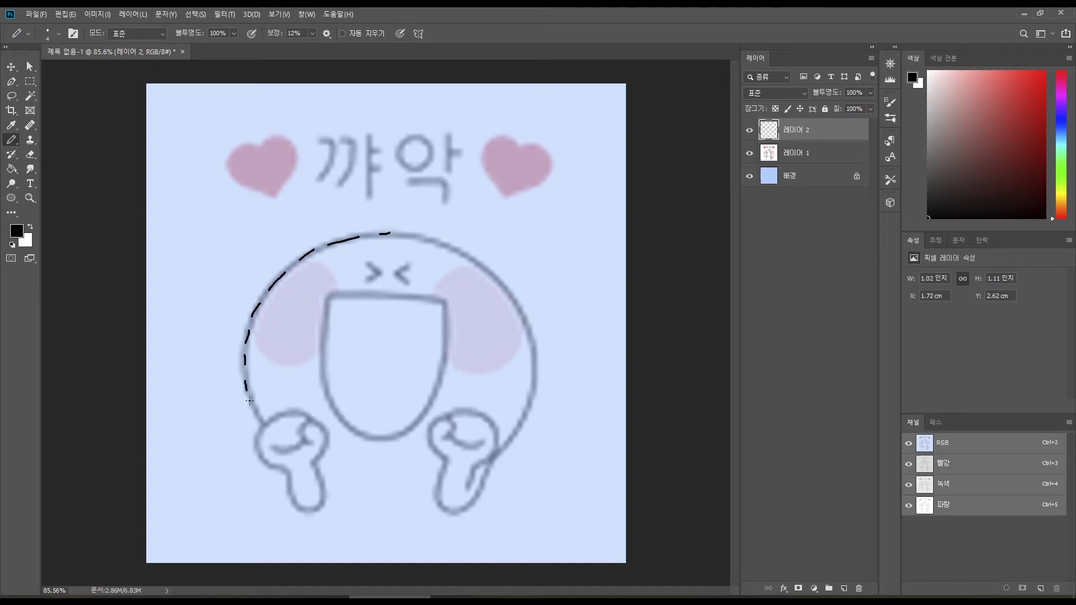
{"action": "left_click_drag", "start_coordinate": [392, 232], "coordinate": [408, 232]}
{"action": "left_click_drag", "start_coordinate": [421, 239], "coordinate": [496, 279]}
{"action": "mouse_move", "coordinate": [523, 315]}
{"action": "left_mouse_down"}
{"action": "mouse_move", "coordinate": [535, 378]}
{"action": "mouse_move", "coordinate": [521, 411]}
{"action": "mouse_move", "coordinate": [536, 389]}
{"action": "mouse_move", "coordinate": [495, 455]}
{"action": "left_mouse_up"}
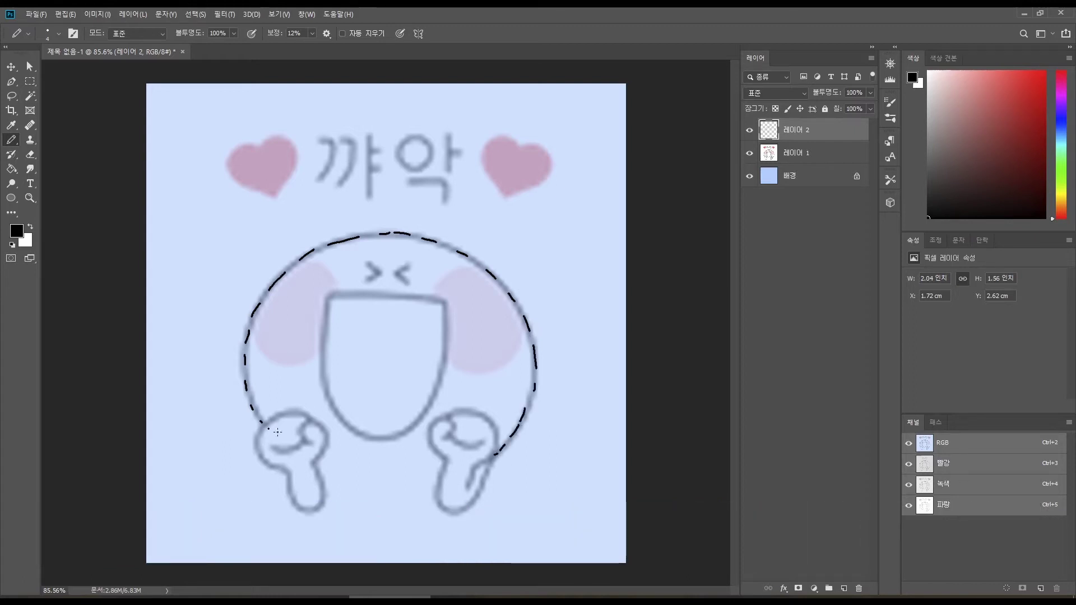
Trace the outline of the left fist, its thumb and the forearm below it.
{"action": "mouse_move", "coordinate": [307, 419]}
{"action": "left_mouse_down"}
{"action": "mouse_move", "coordinate": [287, 415]}
{"action": "mouse_move", "coordinate": [256, 444]}
{"action": "mouse_move", "coordinate": [284, 470]}
{"action": "left_mouse_up"}
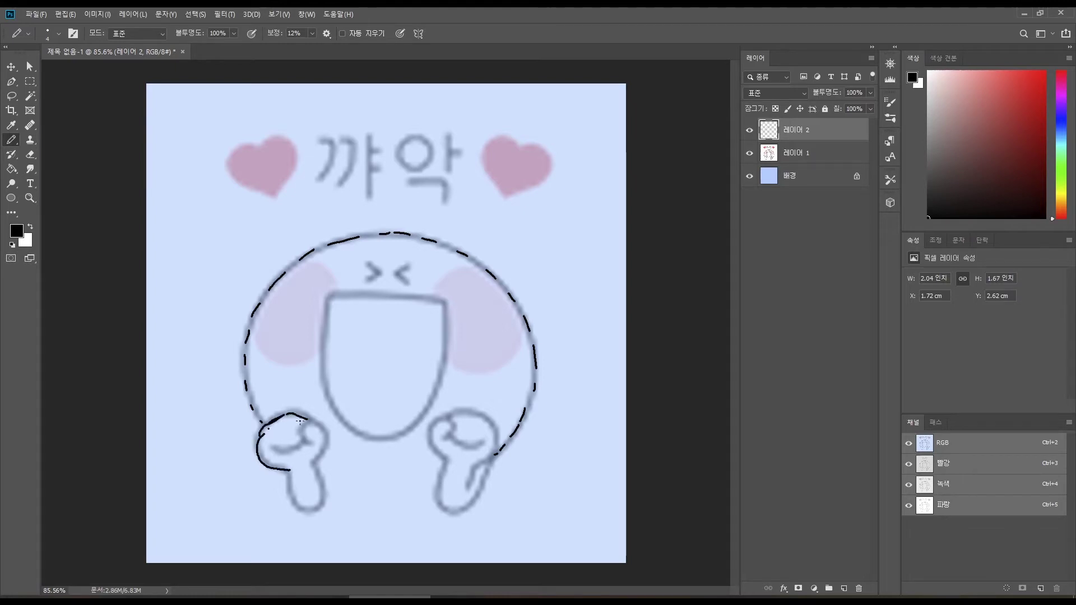
{"action": "mouse_move", "coordinate": [312, 420]}
{"action": "left_mouse_down"}
{"action": "mouse_move", "coordinate": [309, 444]}
{"action": "mouse_move", "coordinate": [313, 421]}
{"action": "mouse_move", "coordinate": [330, 441]}
{"action": "mouse_move", "coordinate": [312, 466]}
{"action": "mouse_move", "coordinate": [306, 512]}
{"action": "left_mouse_up"}
{"action": "left_click_drag", "start_coordinate": [287, 472], "coordinate": [292, 503]}
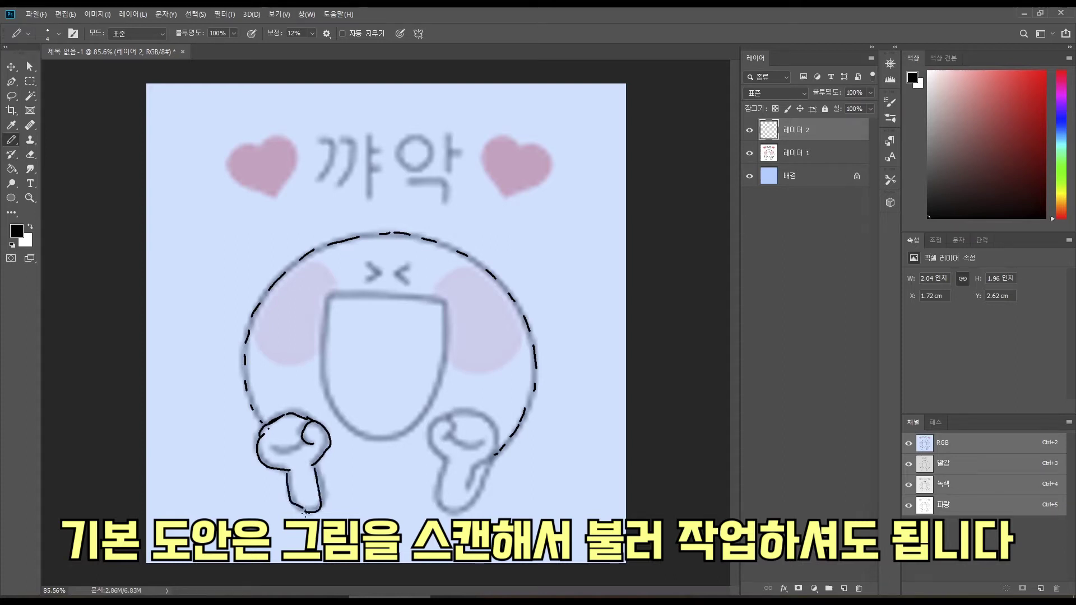
Erase the rough strokes on the left fist and redraw its top contour and thumb curve.
{"action": "scroll", "coordinate": [310, 511], "scroll_direction": "up", "scroll_amount": 5}
{"action": "key", "text": "e"}
{"action": "mouse_move", "coordinate": [283, 314]}
{"action": "left_mouse_down"}
{"action": "mouse_move", "coordinate": [370, 383]}
{"action": "mouse_move", "coordinate": [370, 297]}
{"action": "left_mouse_up"}
{"action": "key", "text": "b"}
{"action": "mouse_move", "coordinate": [368, 259]}
{"action": "left_mouse_down"}
{"action": "mouse_move", "coordinate": [398, 387]}
{"action": "mouse_move", "coordinate": [376, 419]}
{"action": "mouse_move", "coordinate": [306, 419]}
{"action": "left_mouse_up"}
{"action": "mouse_move", "coordinate": [259, 283]}
{"action": "left_mouse_down"}
{"action": "mouse_move", "coordinate": [272, 369]}
{"action": "mouse_move", "coordinate": [308, 423]}
{"action": "left_mouse_up"}
{"action": "key", "text": "e"}
{"action": "left_click_drag", "start_coordinate": [413, 401], "coordinate": [393, 431]}
{"action": "key", "text": "b"}
{"action": "mouse_move", "coordinate": [396, 363]}
{"action": "left_mouse_down"}
{"action": "mouse_move", "coordinate": [373, 408]}
{"action": "mouse_move", "coordinate": [336, 421]}
{"action": "left_mouse_up"}
{"action": "scroll", "coordinate": [329, 276], "scroll_direction": "up", "scroll_amount": 3}
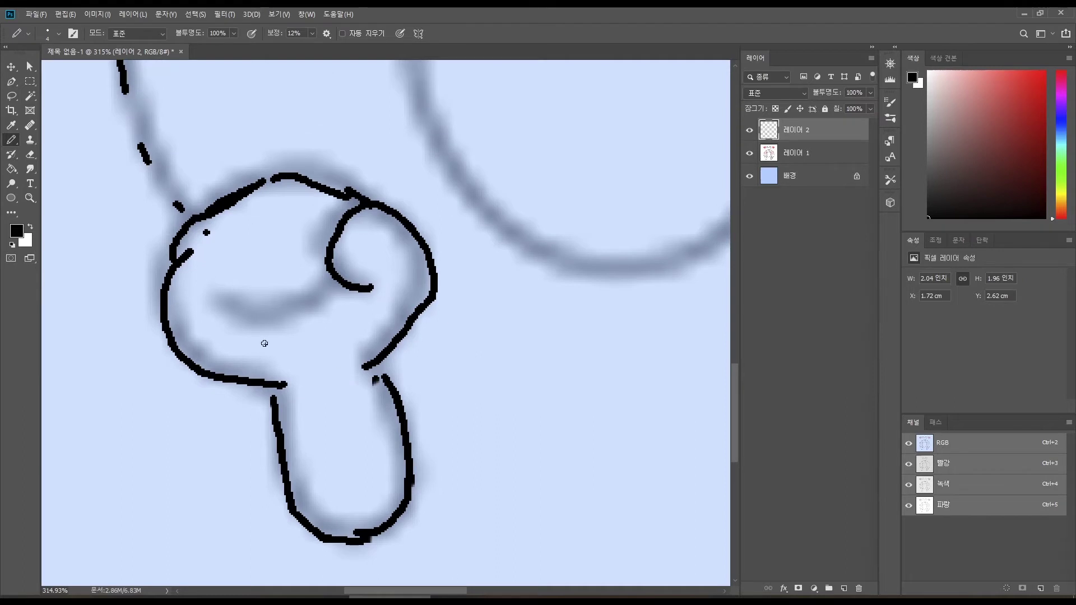
Draw the finger crease inside the left fist and replace its uneven upper contour with a smooth line.
{"action": "mouse_move", "coordinate": [227, 308]}
{"action": "left_mouse_down"}
{"action": "mouse_move", "coordinate": [267, 318]}
{"action": "mouse_move", "coordinate": [336, 279]}
{"action": "left_mouse_up"}
{"action": "key", "text": "e"}
{"action": "mouse_move", "coordinate": [345, 191]}
{"action": "left_mouse_down"}
{"action": "mouse_move", "coordinate": [312, 174]}
{"action": "mouse_move", "coordinate": [242, 187]}
{"action": "mouse_move", "coordinate": [355, 180]}
{"action": "mouse_move", "coordinate": [316, 165]}
{"action": "mouse_move", "coordinate": [247, 174]}
{"action": "mouse_move", "coordinate": [191, 222]}
{"action": "mouse_move", "coordinate": [224, 234]}
{"action": "mouse_move", "coordinate": [213, 201]}
{"action": "left_mouse_up"}
{"action": "key", "text": "b"}
{"action": "key", "text": "e"}
{"action": "key", "text": "b"}
{"action": "mouse_move", "coordinate": [221, 188]}
{"action": "left_mouse_down"}
{"action": "mouse_move", "coordinate": [168, 249]}
{"action": "mouse_move", "coordinate": [177, 275]}
{"action": "left_mouse_up"}
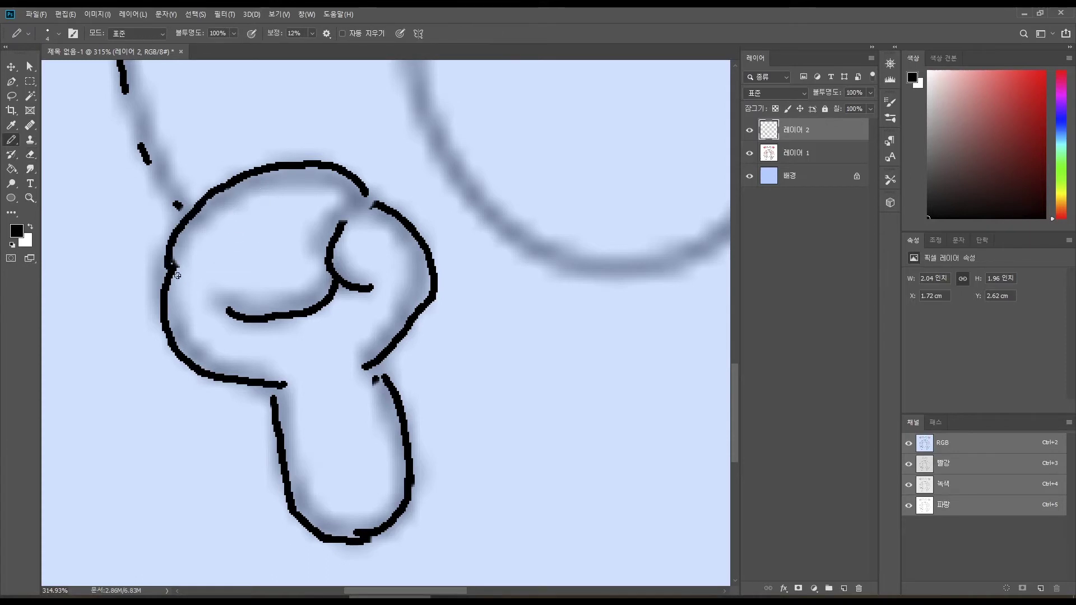
{"action": "left_click_drag", "start_coordinate": [373, 203], "coordinate": [343, 240]}
Trace the right fist's outline, thumb and finger crease over the faded reference.
{"action": "key", "text": "z"}
{"action": "left_click_drag", "start_coordinate": [557, 251], "coordinate": [525, 264]}
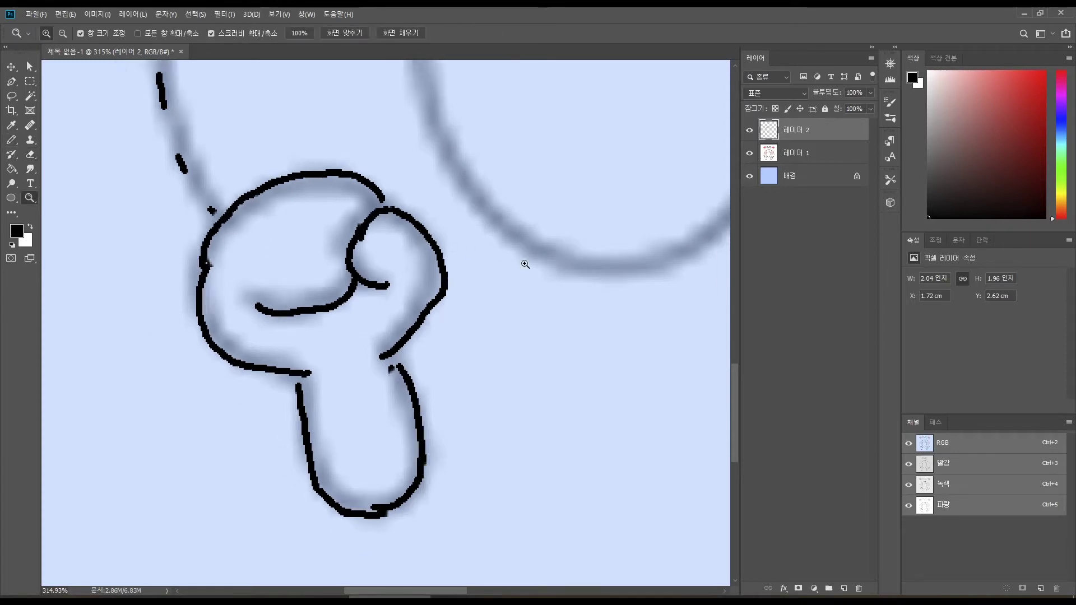
{"action": "left_click", "coordinate": [525, 264], "text": "alt"}
{"action": "left_click_drag", "start_coordinate": [456, 504], "coordinate": [480, 468]}
{"action": "key", "text": "b"}
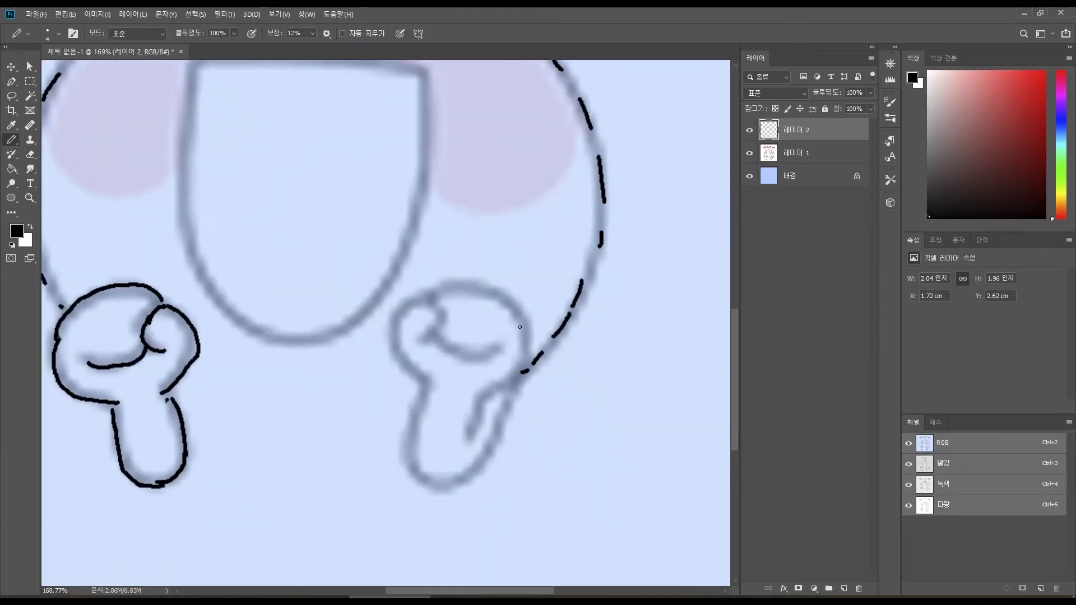
{"action": "mouse_move", "coordinate": [516, 381]}
{"action": "left_mouse_down"}
{"action": "mouse_move", "coordinate": [525, 328]}
{"action": "mouse_move", "coordinate": [500, 297]}
{"action": "mouse_move", "coordinate": [447, 293]}
{"action": "mouse_move", "coordinate": [433, 300]}
{"action": "mouse_move", "coordinate": [439, 319]}
{"action": "mouse_move", "coordinate": [418, 302]}
{"action": "mouse_move", "coordinate": [402, 311]}
{"action": "mouse_move", "coordinate": [409, 355]}
{"action": "left_mouse_up"}
{"action": "key", "text": "e"}
{"action": "key", "text": "b"}
{"action": "mouse_move", "coordinate": [400, 312]}
{"action": "left_mouse_down"}
{"action": "mouse_move", "coordinate": [405, 360]}
{"action": "mouse_move", "coordinate": [427, 381]}
{"action": "left_mouse_up"}
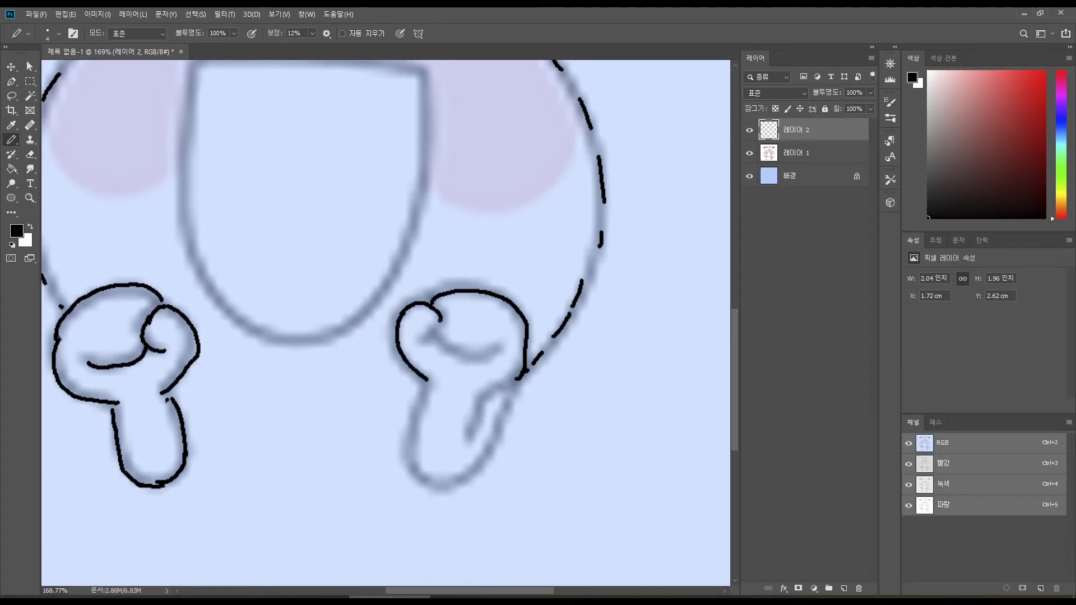
{"action": "mouse_move", "coordinate": [441, 323]}
{"action": "left_mouse_down"}
{"action": "mouse_move", "coordinate": [423, 343]}
{"action": "mouse_move", "coordinate": [435, 336]}
{"action": "mouse_move", "coordinate": [494, 352]}
{"action": "left_mouse_up"}
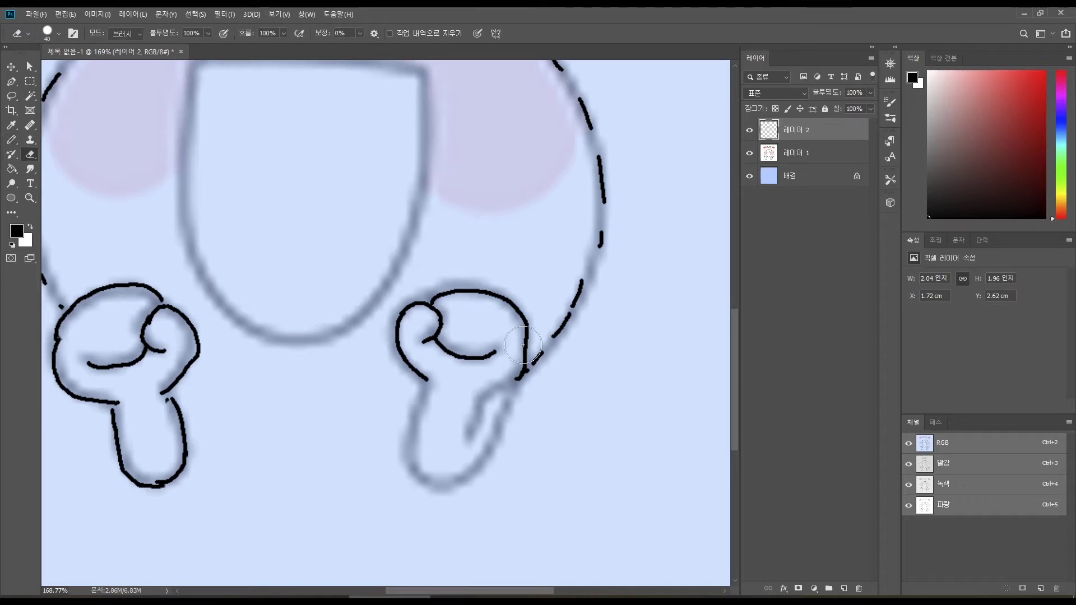
Undo the last edits on the right fist, redraw its outer edge and trace the forearm.
{"action": "key", "text": "ctrl+z"}
{"action": "key", "text": "ctrl+z"}
{"action": "mouse_move", "coordinate": [524, 319]}
{"action": "left_mouse_down"}
{"action": "mouse_move", "coordinate": [514, 376]}
{"action": "mouse_move", "coordinate": [479, 399]}
{"action": "mouse_move", "coordinate": [470, 440]}
{"action": "left_mouse_up"}
{"action": "mouse_move", "coordinate": [428, 379]}
{"action": "left_mouse_down"}
{"action": "mouse_move", "coordinate": [412, 448]}
{"action": "mouse_move", "coordinate": [507, 412]}
{"action": "mouse_move", "coordinate": [560, 332]}
{"action": "mouse_move", "coordinate": [577, 440]}
{"action": "left_mouse_up"}
Trace the two squinting eyes and the outline of the large open mouth.
{"action": "left_click_drag", "start_coordinate": [290, 107], "coordinate": [291, 139]}
{"action": "left_click_drag", "start_coordinate": [363, 112], "coordinate": [367, 146]}
{"action": "mouse_move", "coordinate": [210, 170]}
{"action": "left_mouse_down"}
{"action": "mouse_move", "coordinate": [445, 183]}
{"action": "mouse_move", "coordinate": [200, 289]}
{"action": "mouse_move", "coordinate": [241, 410]}
{"action": "mouse_move", "coordinate": [260, 426]}
{"action": "left_mouse_up"}
{"action": "mouse_move", "coordinate": [211, 378]}
{"action": "left_mouse_down"}
{"action": "mouse_move", "coordinate": [295, 453]}
{"action": "mouse_move", "coordinate": [387, 412]}
{"action": "mouse_move", "coordinate": [424, 358]}
{"action": "mouse_move", "coordinate": [446, 287]}
{"action": "mouse_move", "coordinate": [439, 187]}
{"action": "left_mouse_up"}
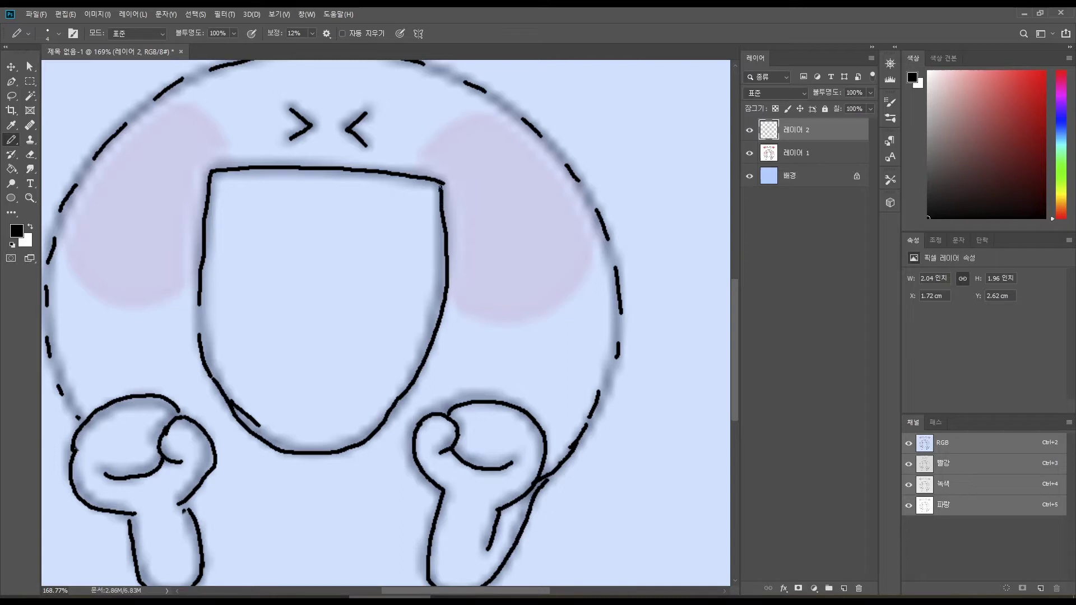
Retouch the right side of the mouth outline and close the gap on its left side.
{"action": "key", "text": "r"}
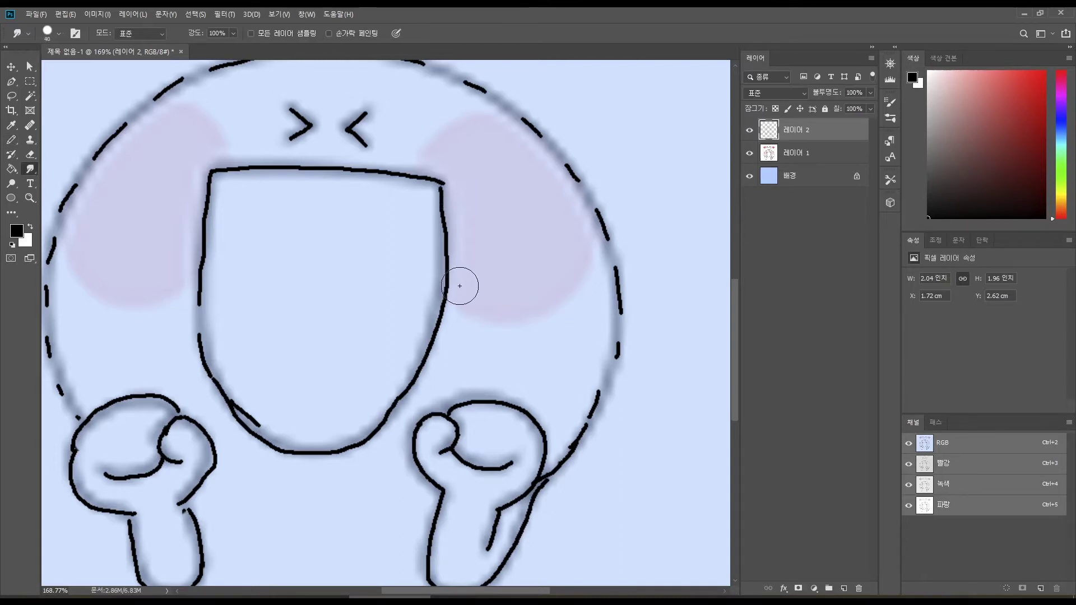
{"action": "mouse_move", "coordinate": [452, 283]}
{"action": "left_mouse_down"}
{"action": "mouse_move", "coordinate": [452, 237]}
{"action": "mouse_move", "coordinate": [469, 279]}
{"action": "mouse_move", "coordinate": [432, 344]}
{"action": "mouse_move", "coordinate": [433, 316]}
{"action": "mouse_move", "coordinate": [421, 374]}
{"action": "left_mouse_up"}
{"action": "key", "text": "b"}
{"action": "left_click_drag", "start_coordinate": [443, 212], "coordinate": [437, 287]}
{"action": "left_click_drag", "start_coordinate": [201, 308], "coordinate": [200, 347]}
Outline both pink cheeks with short dashed pencil strokes.
{"action": "left_click_drag", "start_coordinate": [69, 242], "coordinate": [75, 281]}
{"action": "left_click_drag", "start_coordinate": [85, 286], "coordinate": [124, 304]}
{"action": "left_click_drag", "start_coordinate": [131, 304], "coordinate": [166, 298]}
{"action": "left_click_drag", "start_coordinate": [177, 292], "coordinate": [195, 284]}
{"action": "left_click_drag", "start_coordinate": [178, 101], "coordinate": [203, 109]}
{"action": "left_click_drag", "start_coordinate": [218, 121], "coordinate": [232, 171]}
{"action": "left_click_drag", "start_coordinate": [490, 109], "coordinate": [459, 121]}
{"action": "left_click_drag", "start_coordinate": [446, 130], "coordinate": [432, 143]}
{"action": "left_click_drag", "start_coordinate": [423, 163], "coordinate": [423, 174]}
{"action": "left_click_drag", "start_coordinate": [439, 294], "coordinate": [453, 314]}
{"action": "left_click_drag", "start_coordinate": [477, 322], "coordinate": [571, 296]}
{"action": "left_click_drag", "start_coordinate": [578, 288], "coordinate": [588, 275]}
{"action": "left_click_drag", "start_coordinate": [596, 210], "coordinate": [606, 240]}
{"action": "left_click_drag", "start_coordinate": [488, 326], "coordinate": [518, 327]}
{"action": "left_click_drag", "start_coordinate": [457, 308], "coordinate": [471, 321]}
{"action": "left_click_drag", "start_coordinate": [504, 318], "coordinate": [529, 318]}
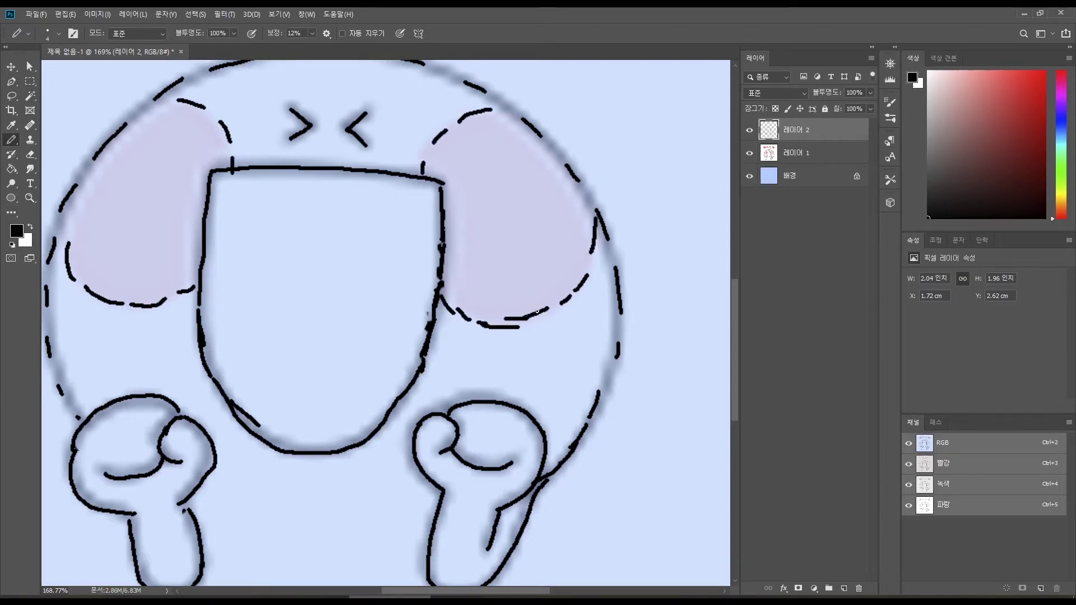
Lower the traced sketch layer's opacity to 40%.
{"action": "key", "text": "z"}
{"action": "left_click_drag", "start_coordinate": [435, 404], "coordinate": [412, 341]}
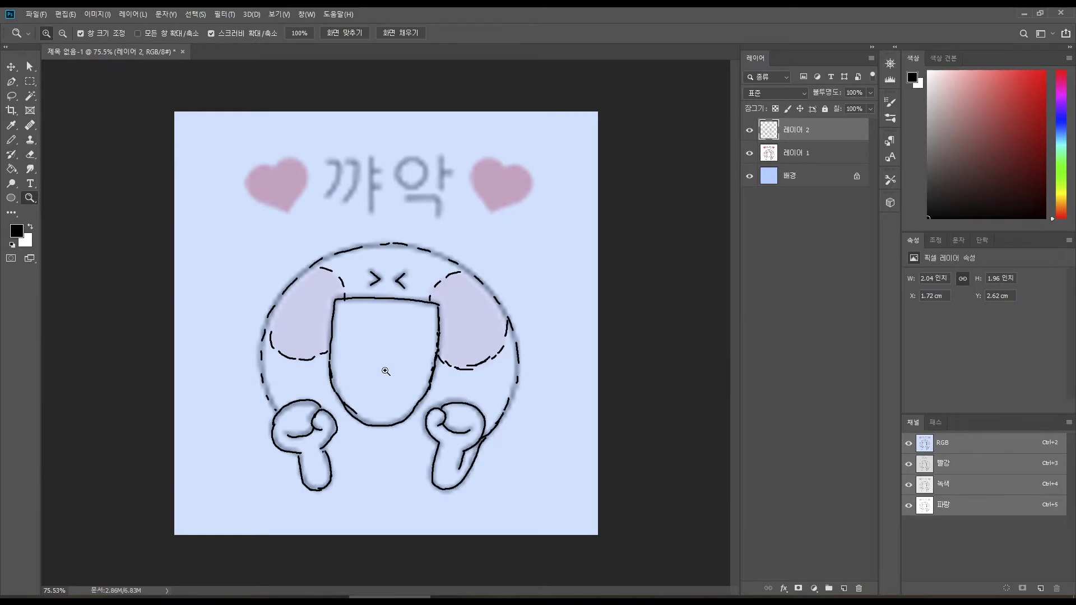
{"action": "left_click", "coordinate": [805, 151]}
{"action": "left_click", "coordinate": [805, 135]}
{"action": "key", "text": "v"}
{"action": "key", "text": "4"}
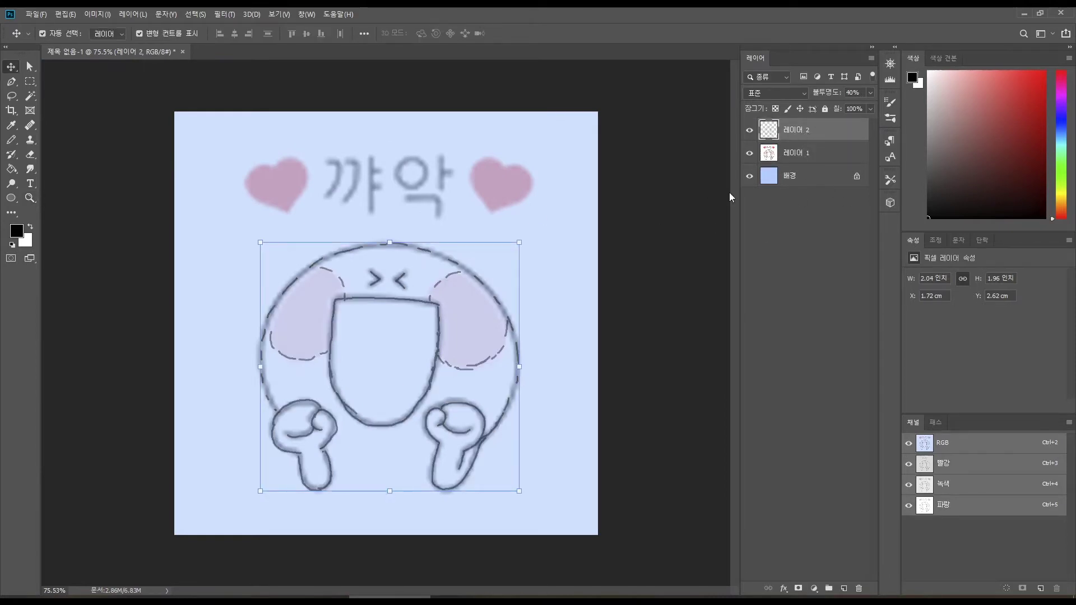
Hide the reference image layer so only the sketch shows on the blue background, and clear the layer selection.
{"action": "left_click", "coordinate": [805, 151]}
{"action": "left_click", "coordinate": [749, 152]}
{"action": "left_click", "coordinate": [805, 129]}
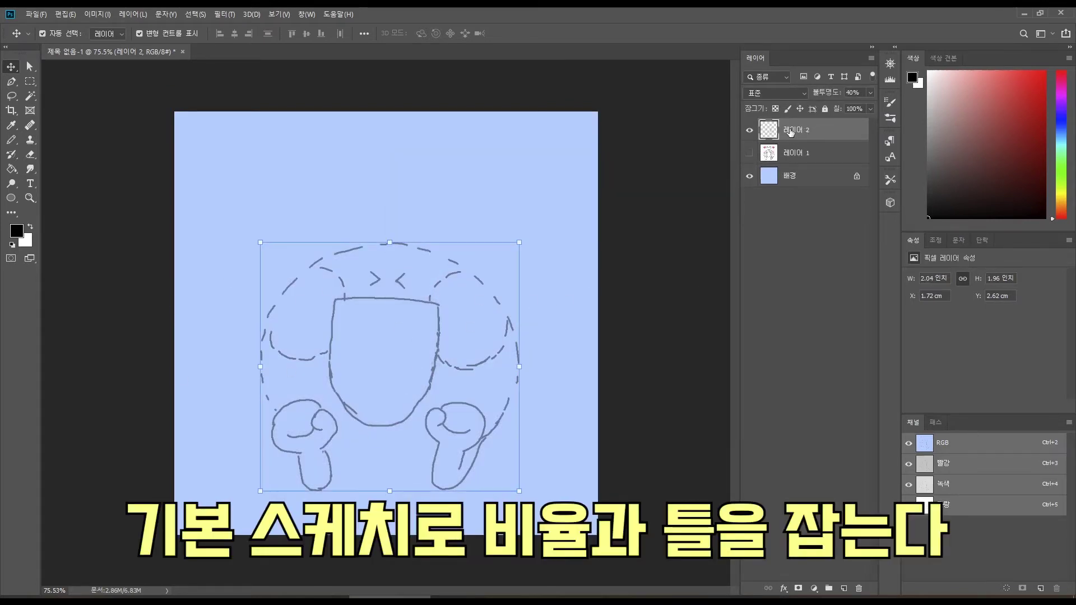
{"action": "left_click", "coordinate": [632, 192]}
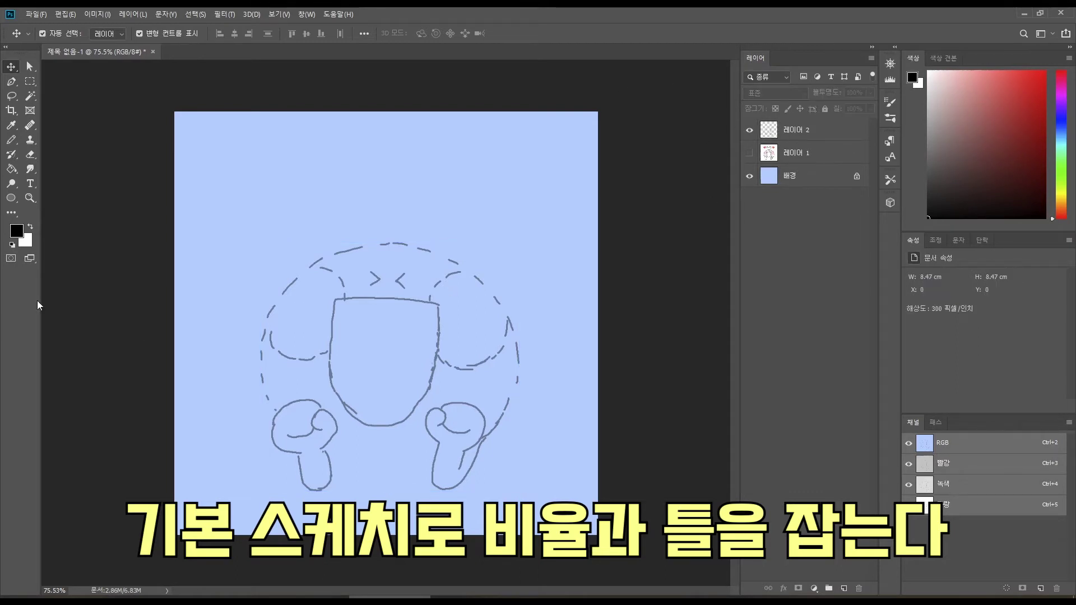
Set up the Pen tool in Shape mode with a yellow fill.
{"action": "left_click", "coordinate": [11, 81]}
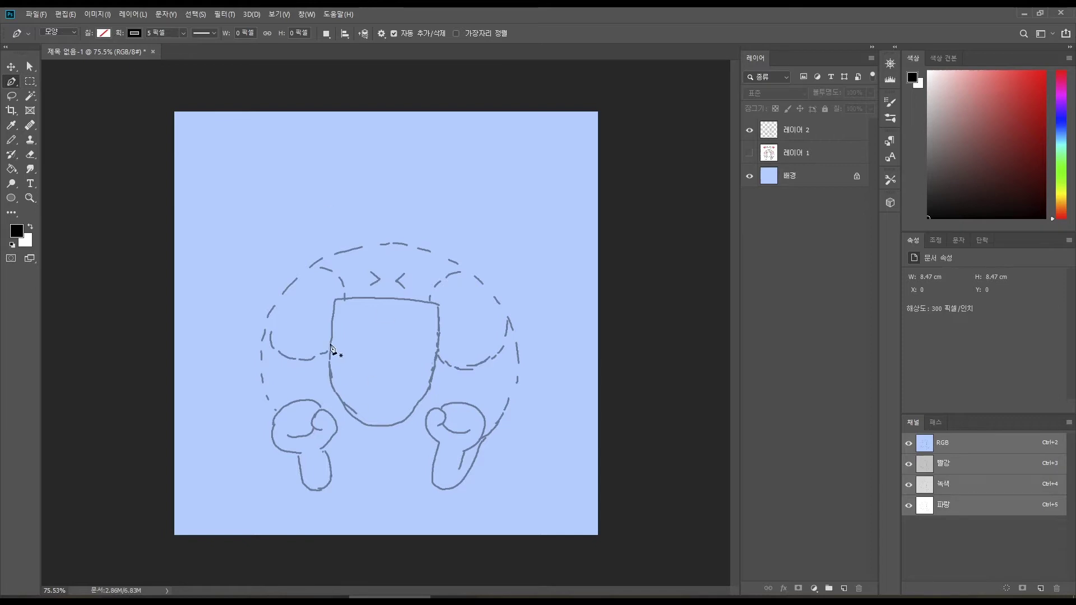
{"action": "left_click", "coordinate": [53, 32]}
{"action": "left_click", "coordinate": [104, 33]}
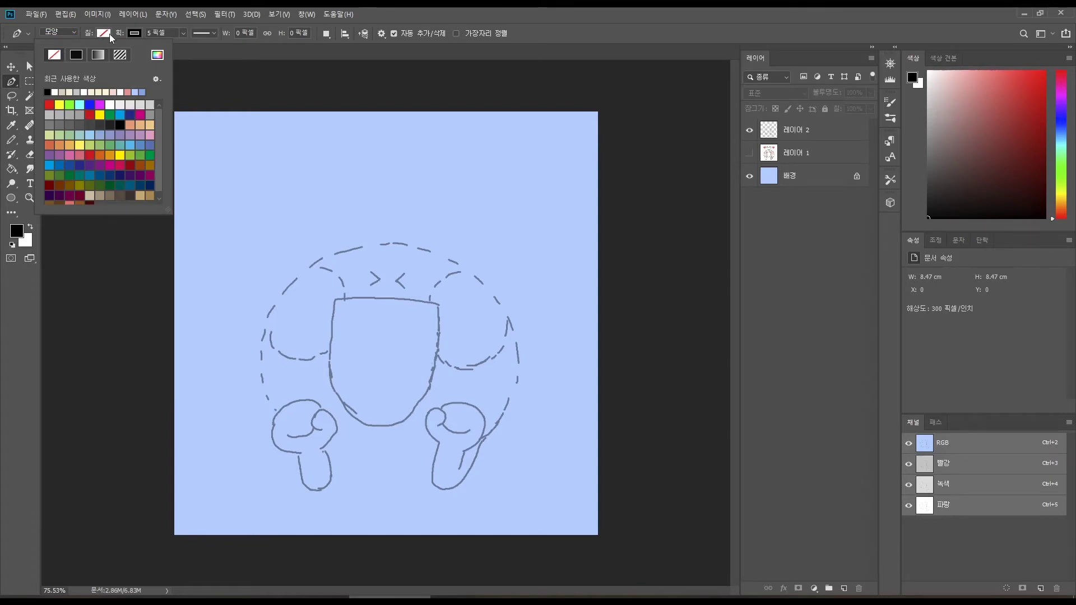
{"action": "left_click", "coordinate": [108, 33]}
{"action": "left_click", "coordinate": [99, 32]}
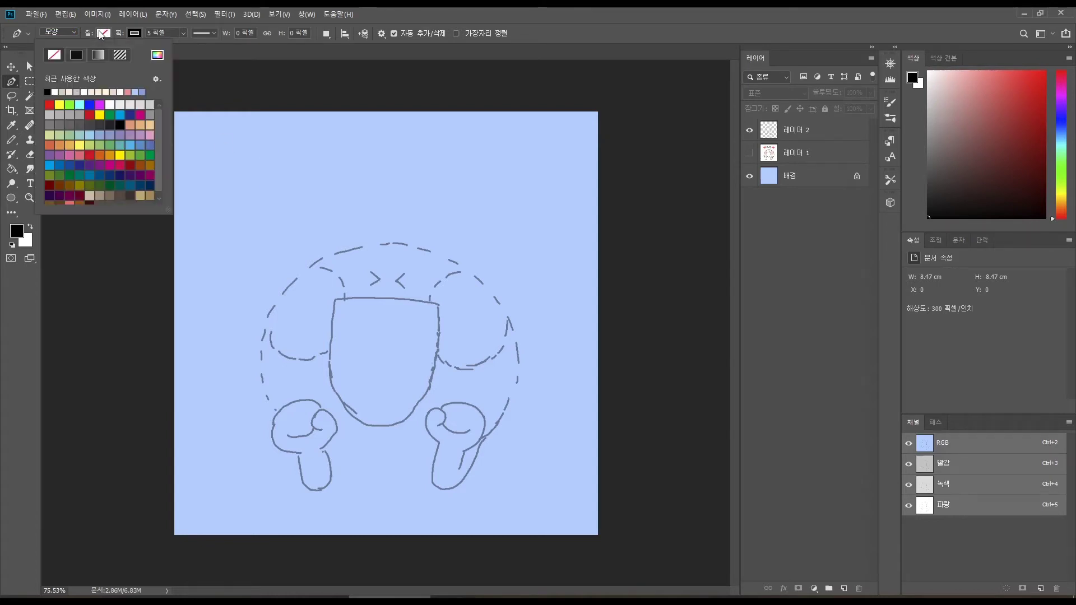
{"action": "left_click", "coordinate": [60, 103]}
Draw a closed five-sided yellow shape about 191 by 163 px above the head's upper-left side.
{"action": "left_click", "coordinate": [248, 220]}
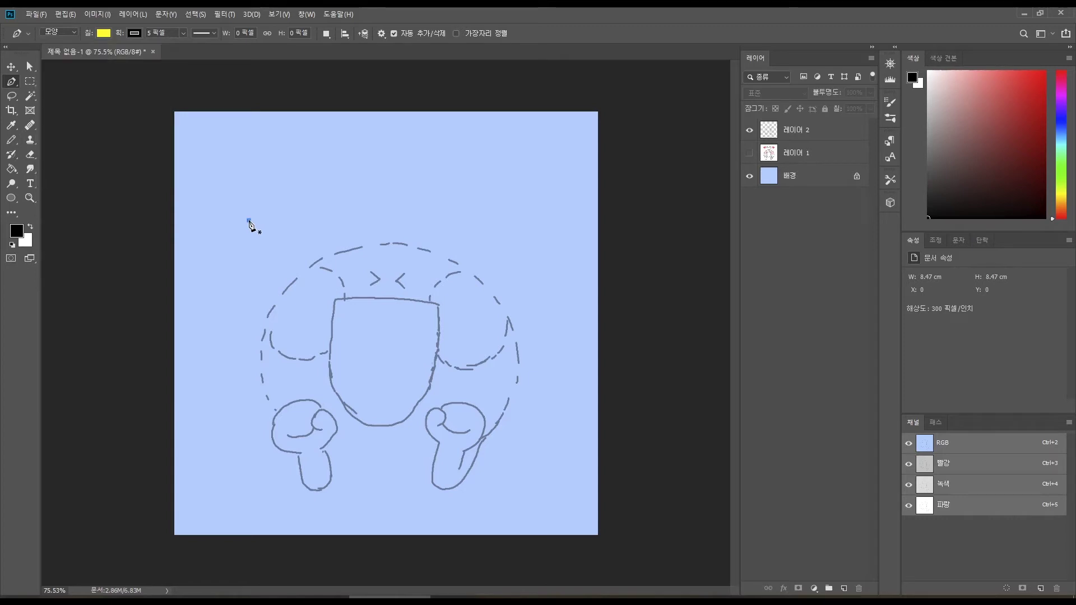
{"action": "left_click", "coordinate": [233, 179]}
{"action": "left_click", "coordinate": [277, 159]}
{"action": "left_click", "coordinate": [314, 203]}
{"action": "left_click", "coordinate": [274, 228]}
{"action": "left_click", "coordinate": [249, 221]}
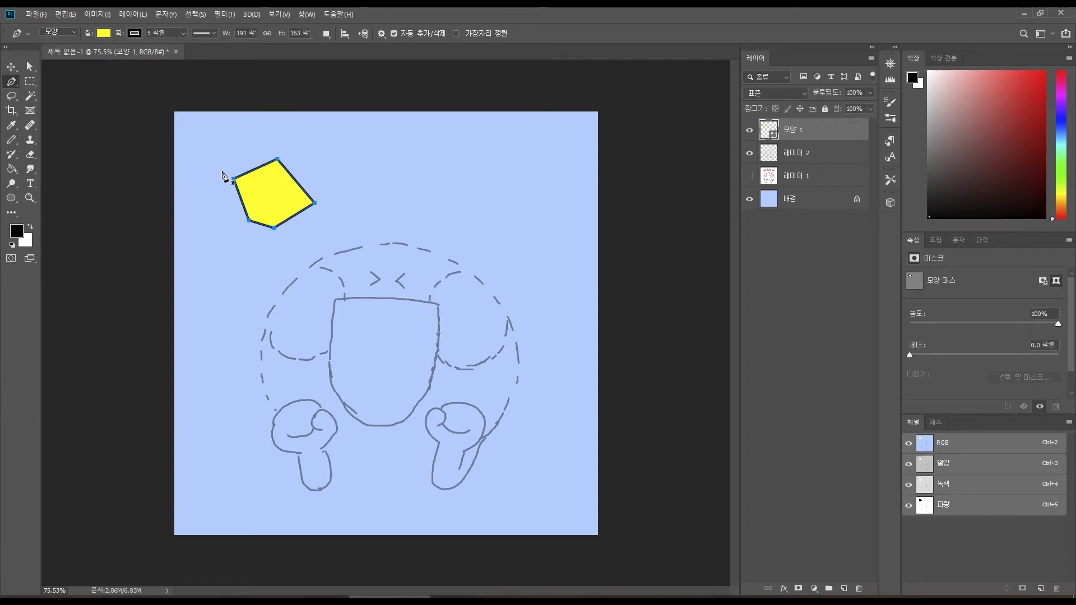
{"action": "key", "text": "v"}
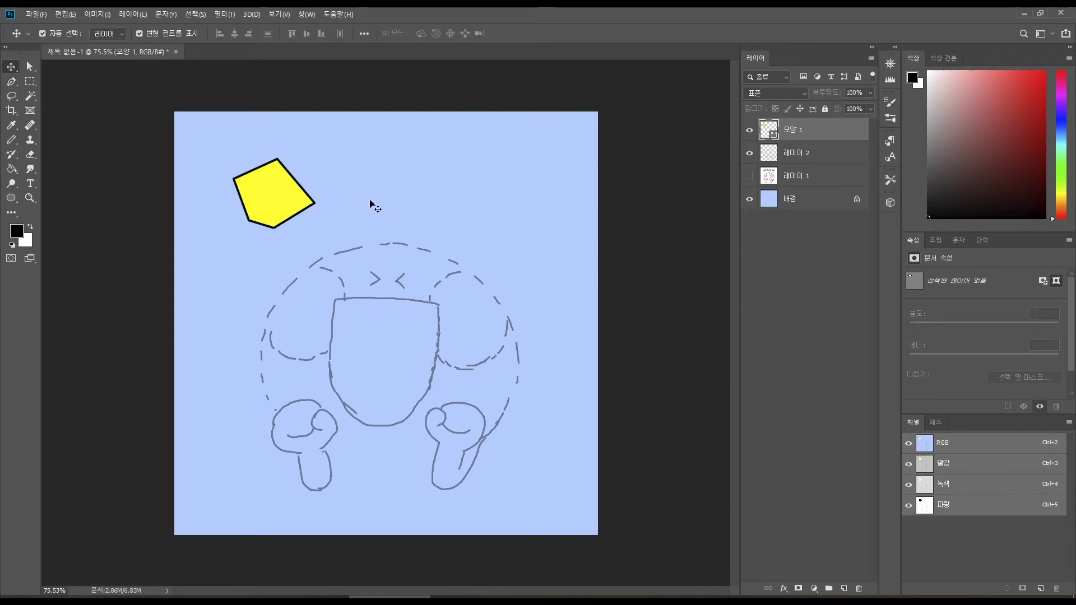
Move the yellow five-sided shape toward the canvas's upper-left corner and set its fill to none, keeping the black outline.
{"action": "left_click_drag", "start_coordinate": [281, 196], "coordinate": [247, 173]}
{"action": "left_click", "coordinate": [13, 82]}
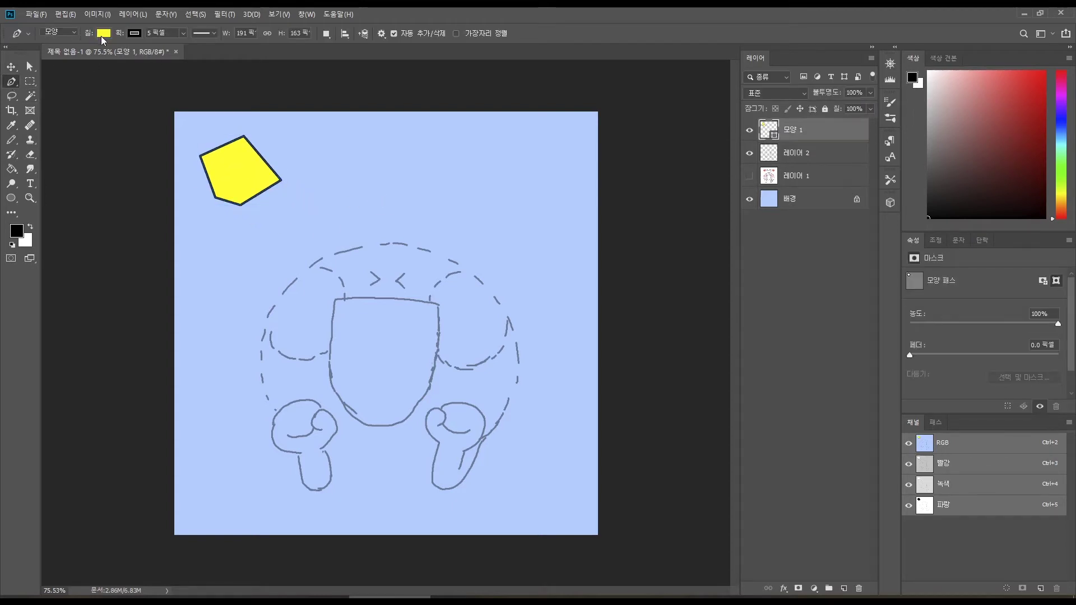
{"action": "left_click", "coordinate": [103, 34]}
{"action": "left_click", "coordinate": [54, 55]}
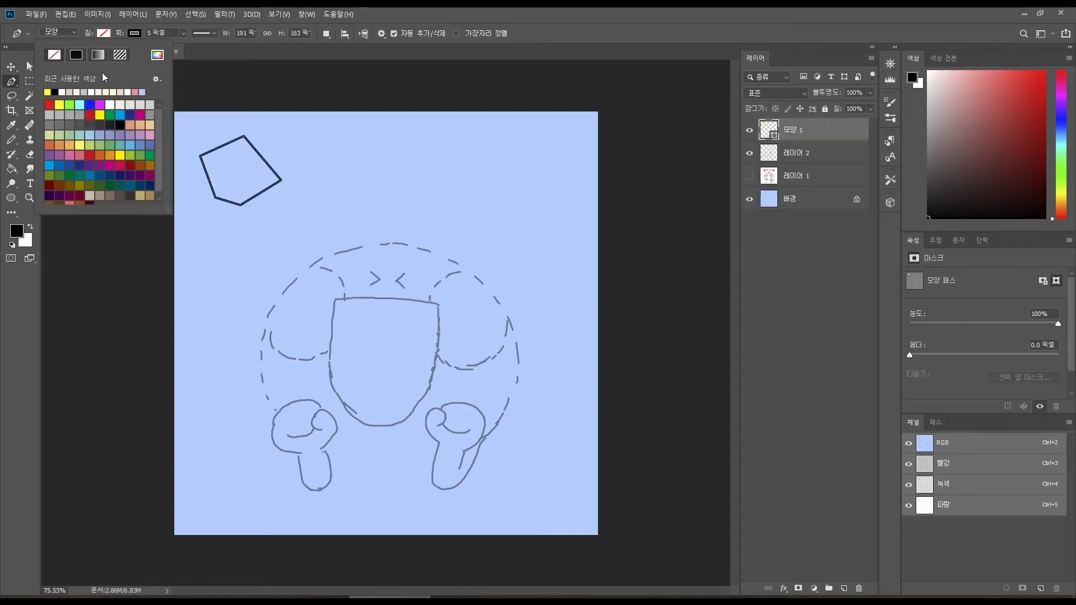
{"action": "left_click", "coordinate": [75, 55]}
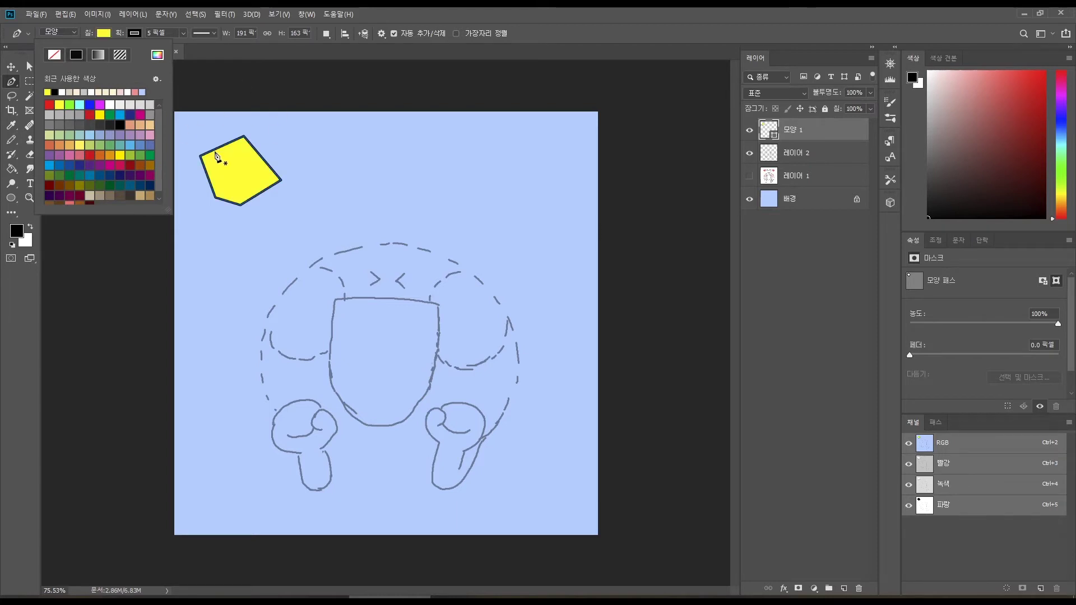
{"action": "left_click", "coordinate": [55, 56]}
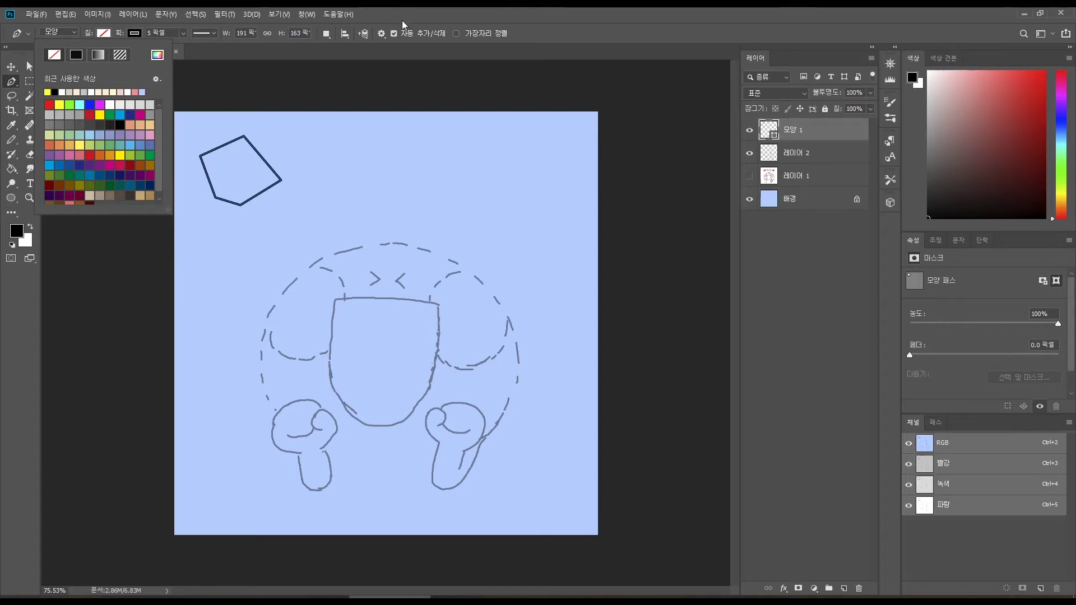
{"action": "key", "text": "Escape"}
{"action": "key", "text": "v"}
{"action": "left_click", "coordinate": [314, 168]}
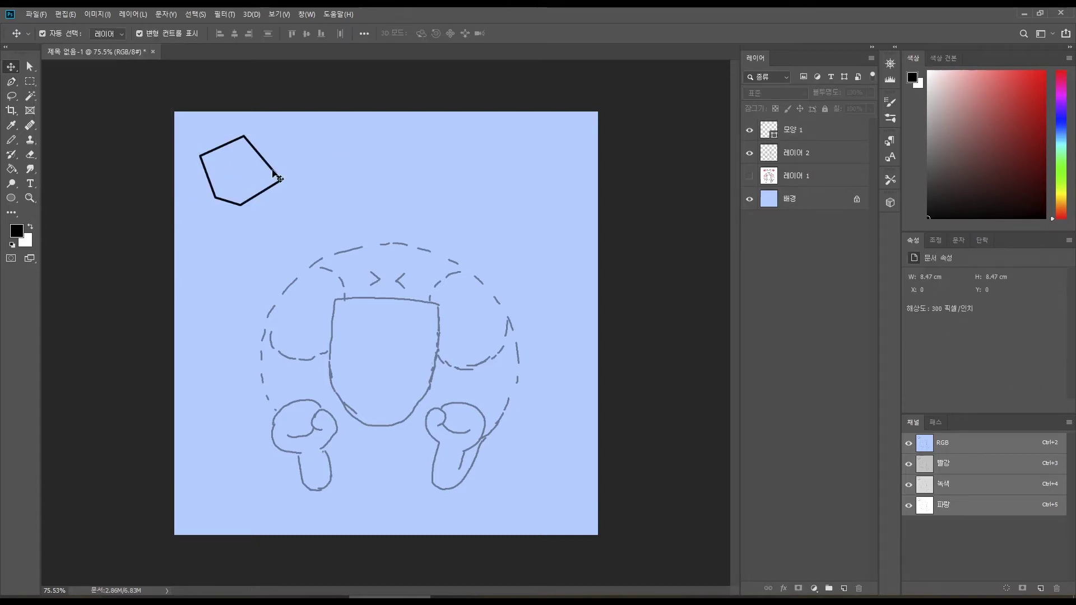
Reshape the unfilled five-sided outline by repositioning its corner points with the Direct Selection tool.
{"action": "left_click", "coordinate": [261, 158]}
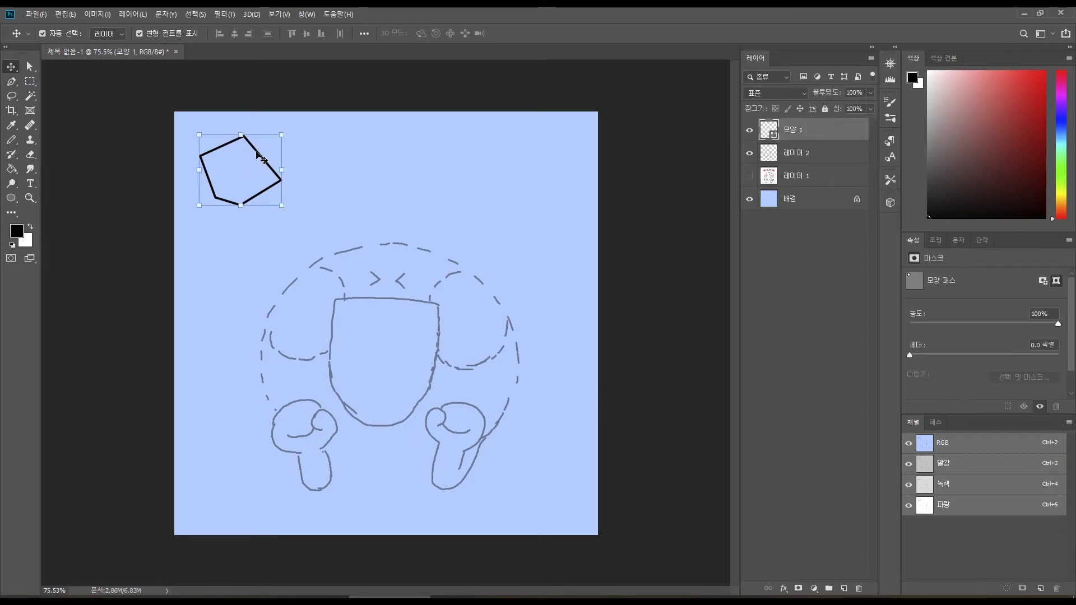
{"action": "key", "text": "a"}
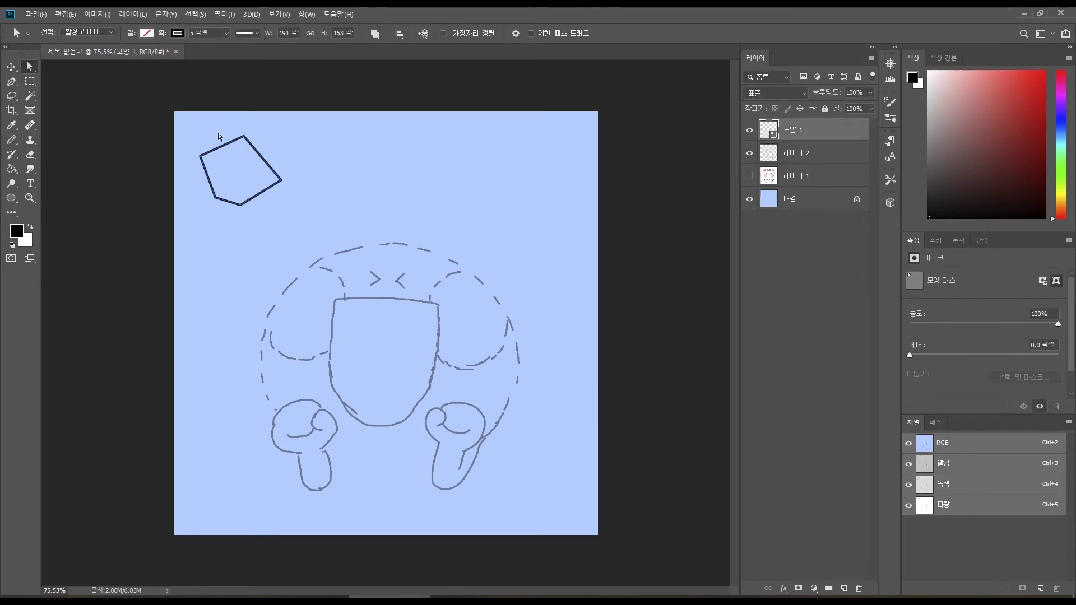
{"action": "mouse_move", "coordinate": [244, 137]}
{"action": "left_mouse_down"}
{"action": "mouse_move", "coordinate": [266, 149]}
{"action": "mouse_move", "coordinate": [281, 192]}
{"action": "mouse_move", "coordinate": [242, 213]}
{"action": "mouse_move", "coordinate": [205, 193]}
{"action": "left_mouse_up"}
{"action": "left_click", "coordinate": [11, 140]}
{"action": "right_click", "coordinate": [12, 141]}
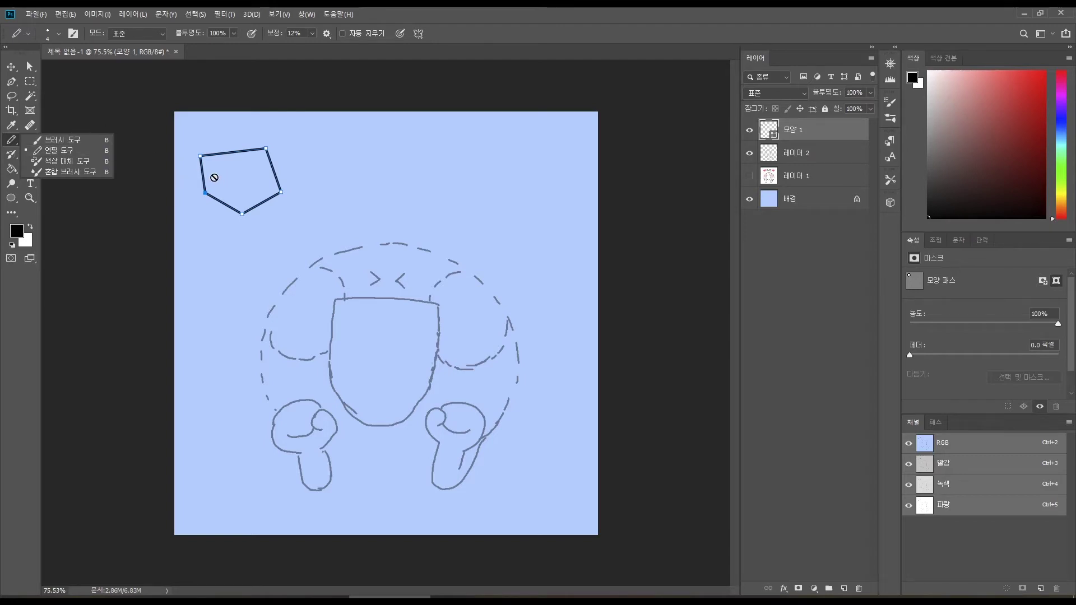
{"action": "left_click", "coordinate": [228, 14]}
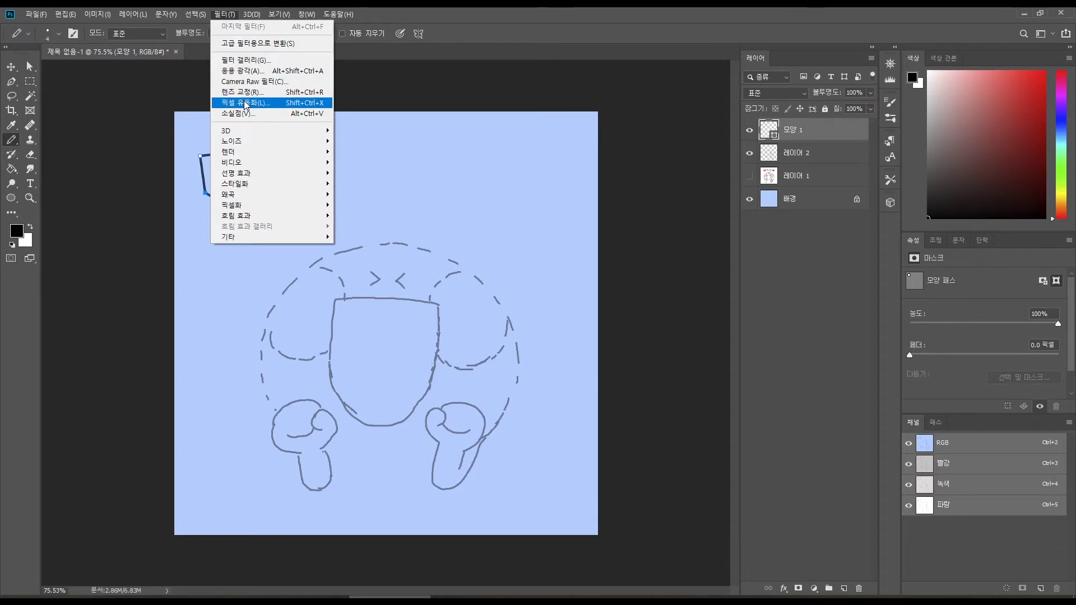
{"action": "left_click", "coordinate": [11, 82]}
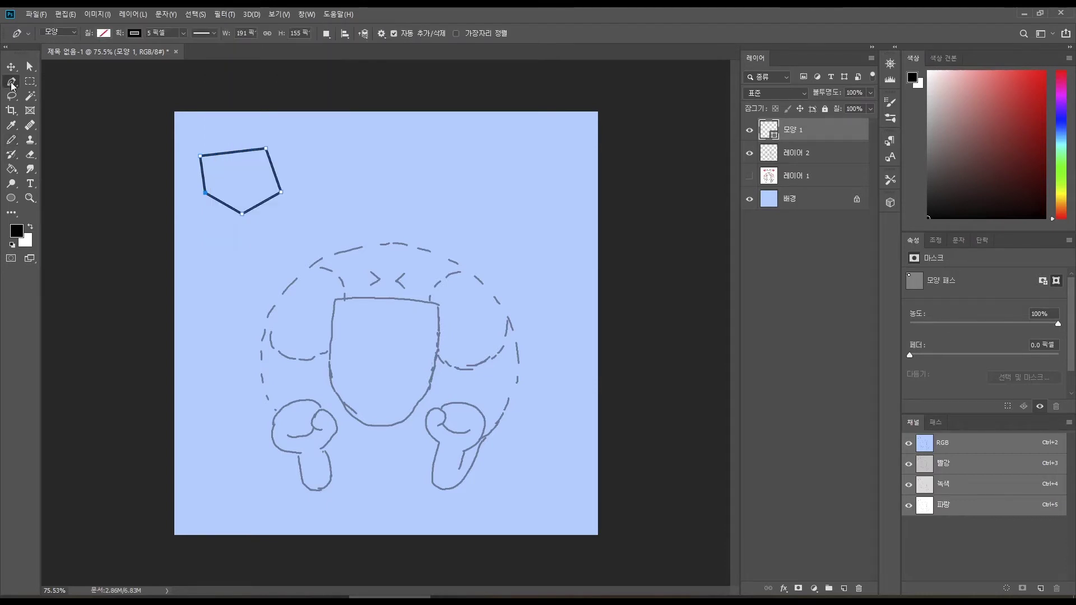
Move the five-sided outline slightly to the right and shift its upper-left corner point inward.
{"action": "key", "text": "v"}
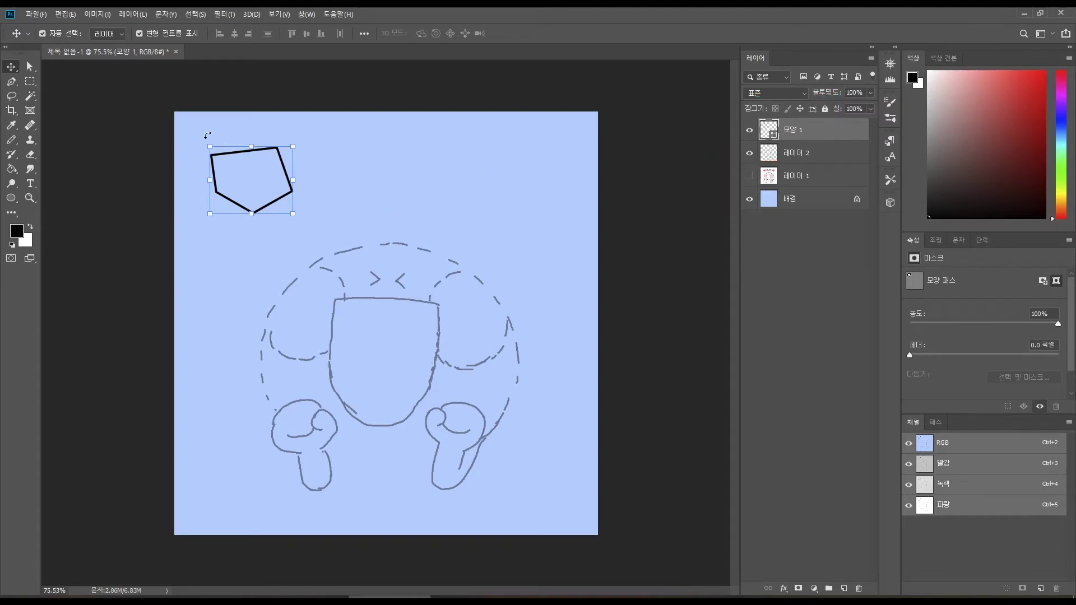
{"action": "left_click", "coordinate": [29, 67]}
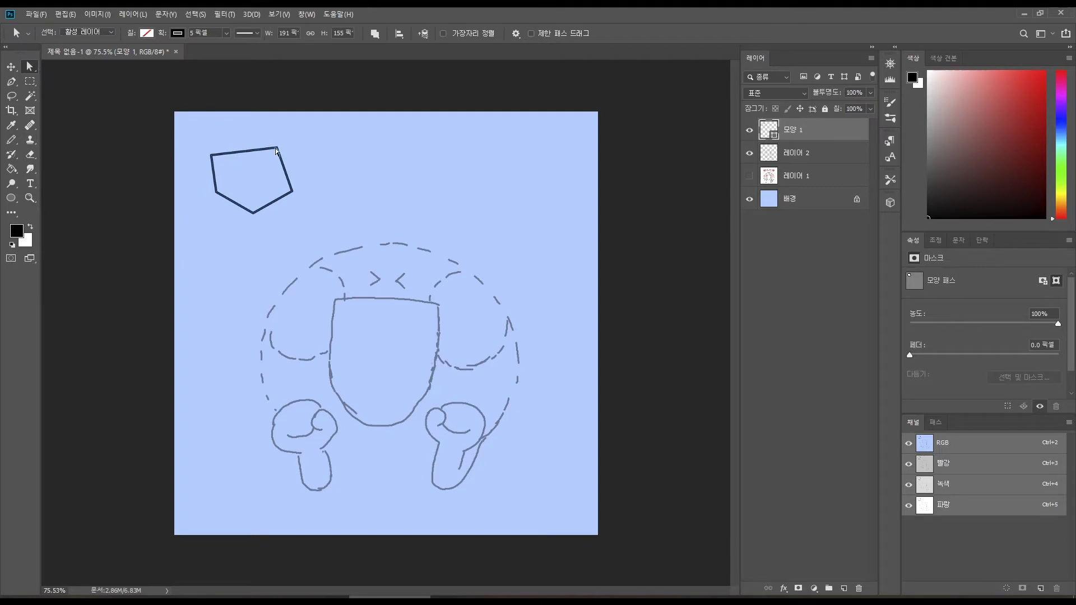
{"action": "left_click_drag", "start_coordinate": [211, 156], "coordinate": [226, 153]}
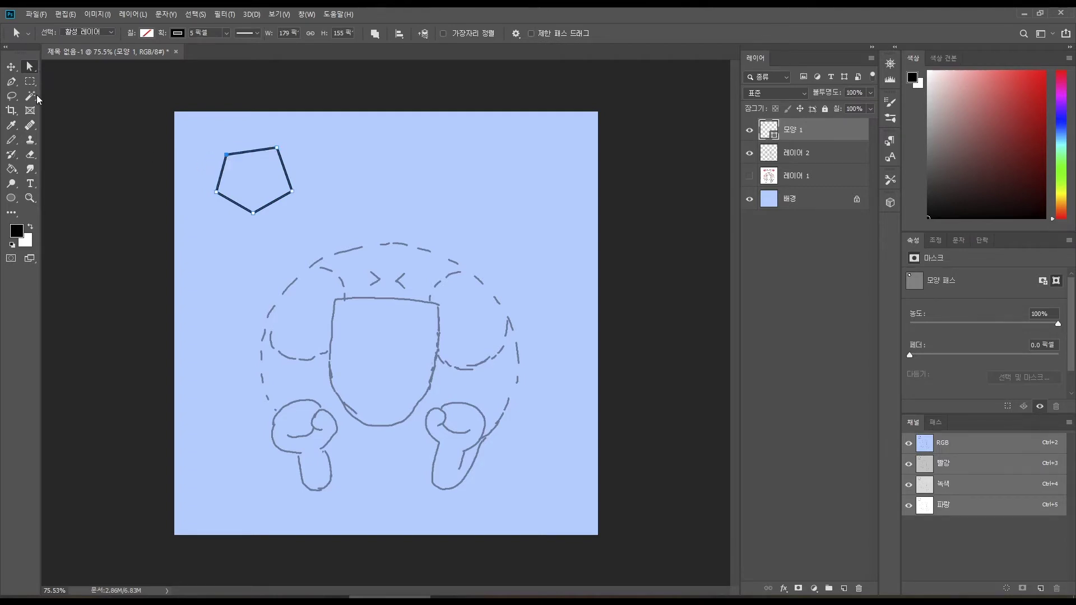
Convert the outline's upper-left and lower-left corners to smooth curves with the Convert Point tool and adjust the upper-left point's direction handles.
{"action": "left_click", "coordinate": [11, 82]}
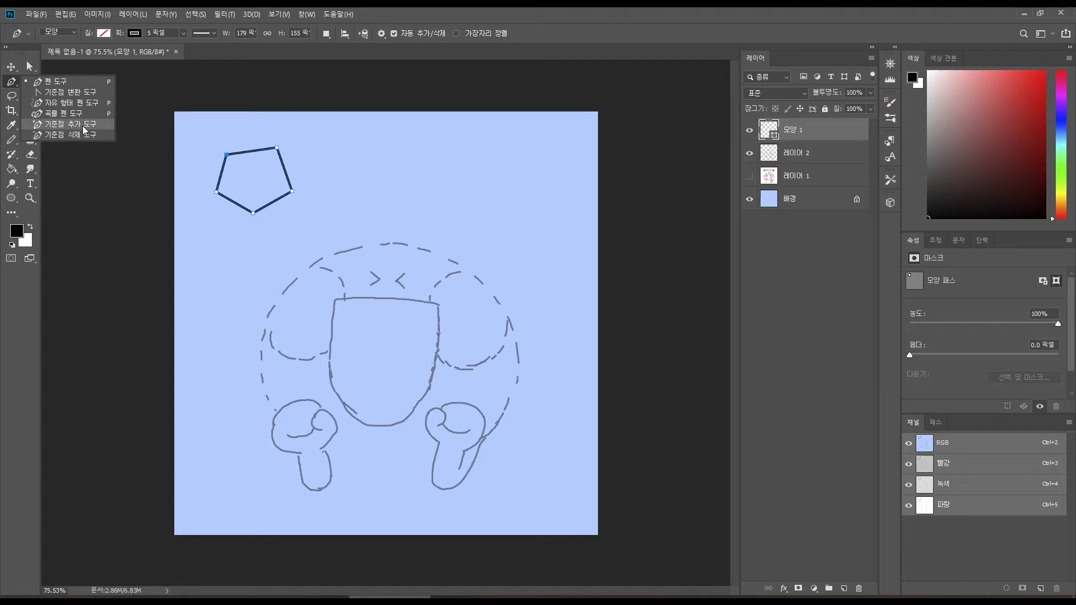
{"action": "left_click", "coordinate": [76, 96]}
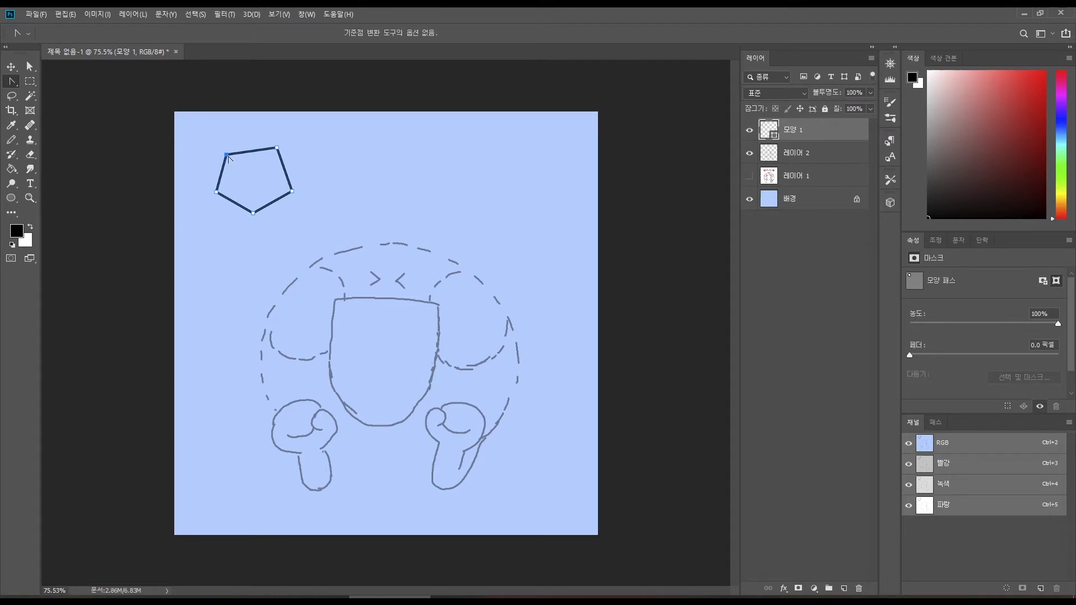
{"action": "left_click_drag", "start_coordinate": [226, 155], "coordinate": [247, 139]}
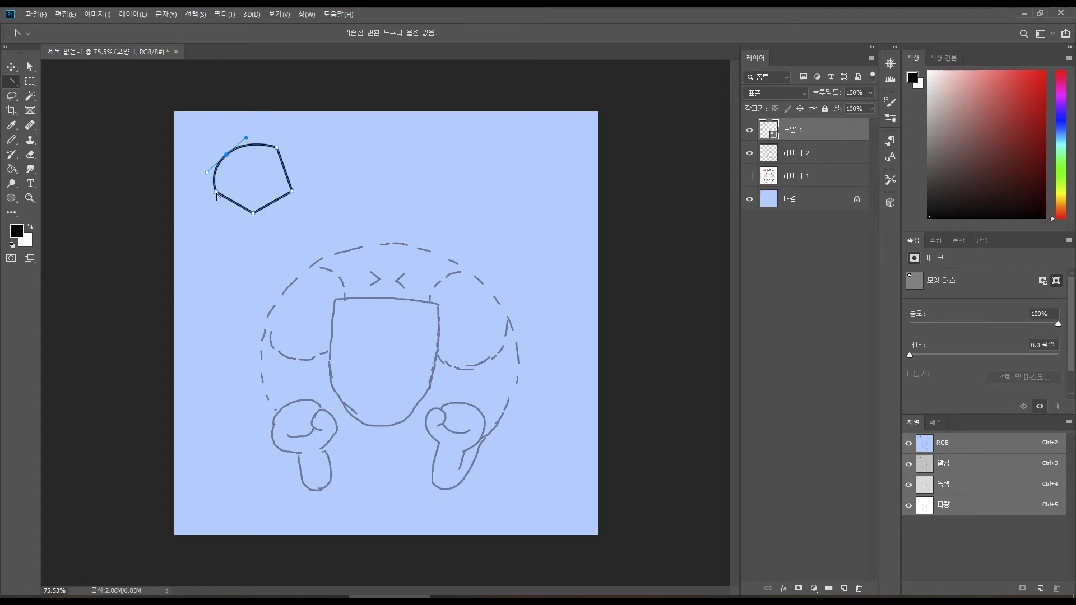
{"action": "mouse_move", "coordinate": [215, 194]}
{"action": "left_mouse_down"}
{"action": "mouse_move", "coordinate": [223, 208]}
{"action": "mouse_move", "coordinate": [197, 168]}
{"action": "mouse_move", "coordinate": [208, 180]}
{"action": "left_mouse_up"}
{"action": "left_click", "coordinate": [30, 68]}
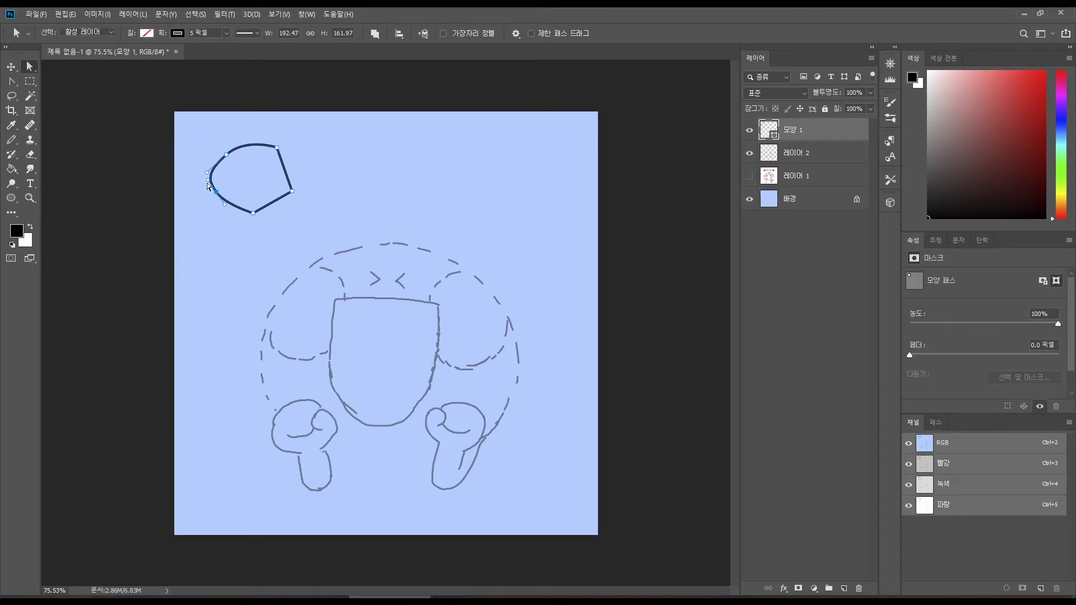
{"action": "mouse_move", "coordinate": [208, 183]}
{"action": "left_mouse_down"}
{"action": "mouse_move", "coordinate": [211, 168]}
{"action": "mouse_move", "coordinate": [203, 171]}
{"action": "left_mouse_up"}
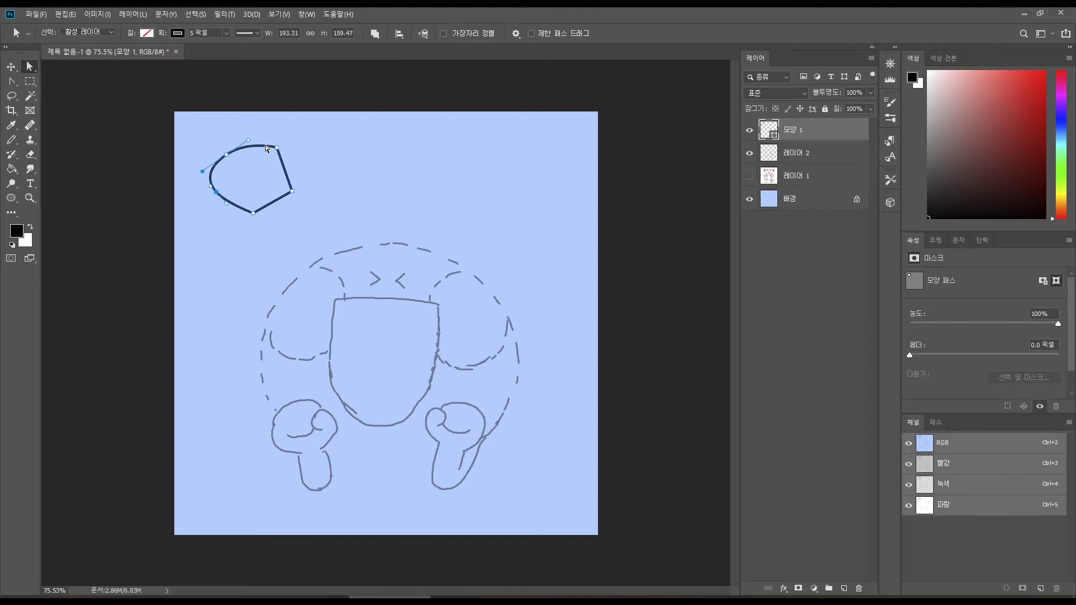
{"action": "left_click_drag", "start_coordinate": [248, 142], "coordinate": [210, 137]}
Curve the outline at its upper-right point, bending the right edge inward with one handle and raising the top edge with the other.
{"action": "scroll", "coordinate": [230, 159], "scroll_direction": "up", "scroll_amount": 7}
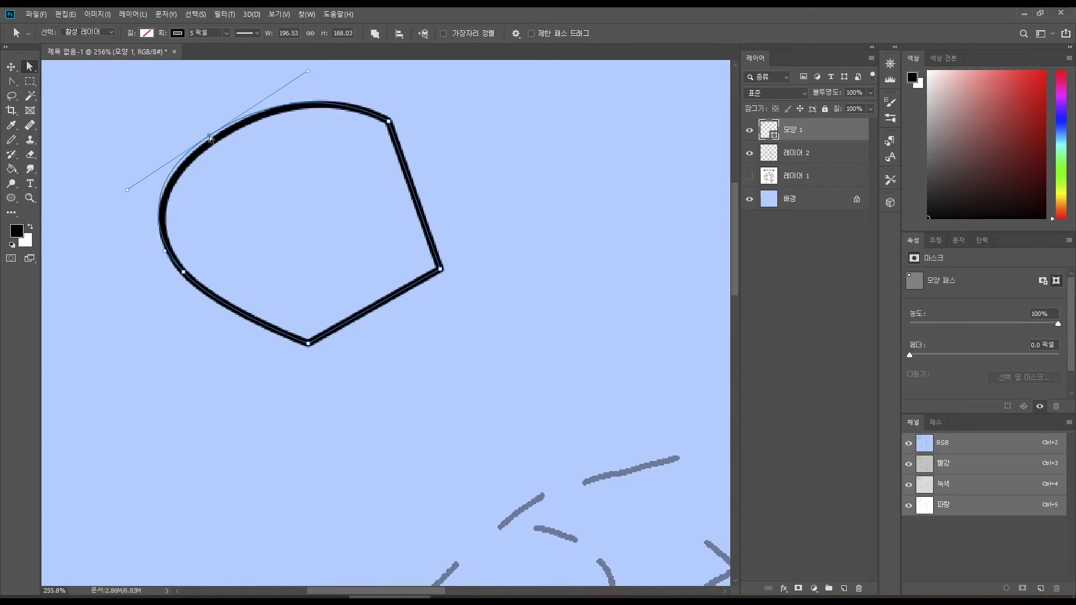
{"action": "key", "text": "ctrl+alt"}
{"action": "left_click", "coordinate": [387, 123]}
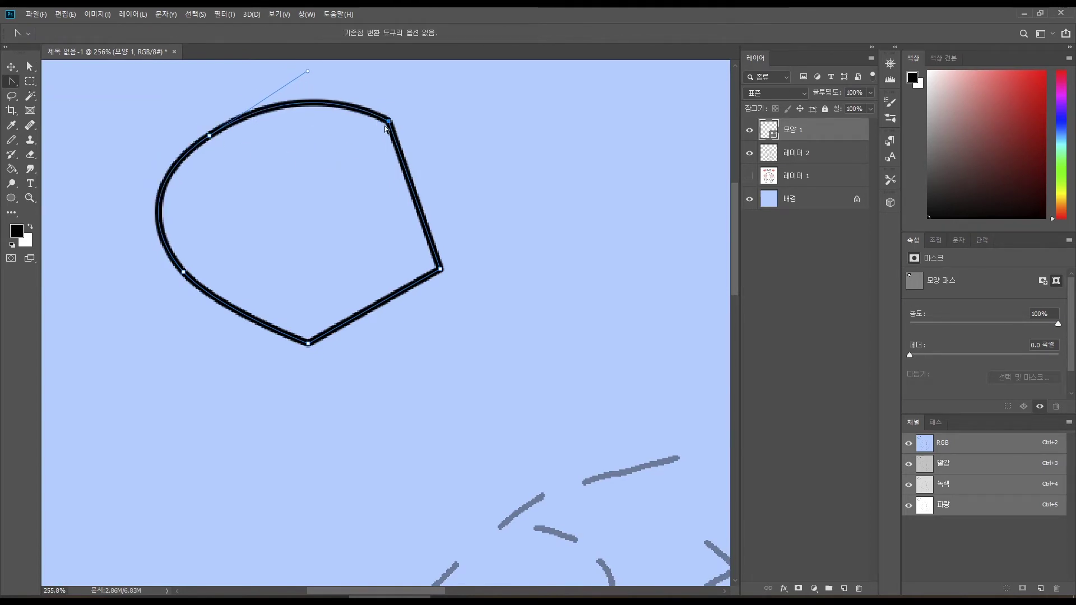
{"action": "left_click_drag", "start_coordinate": [389, 121], "coordinate": [408, 144]}
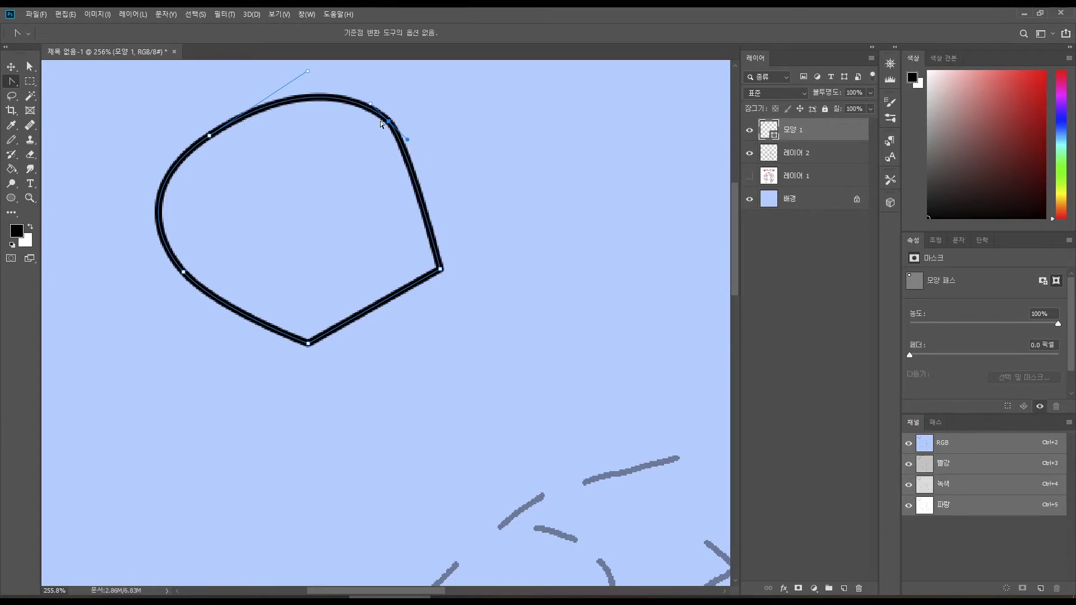
{"action": "mouse_move", "coordinate": [408, 140]}
{"action": "left_mouse_down"}
{"action": "mouse_move", "coordinate": [384, 134]}
{"action": "mouse_move", "coordinate": [351, 151]}
{"action": "mouse_move", "coordinate": [444, 137]}
{"action": "mouse_move", "coordinate": [442, 151]}
{"action": "mouse_move", "coordinate": [302, 149]}
{"action": "mouse_move", "coordinate": [408, 192]}
{"action": "mouse_move", "coordinate": [459, 84]}
{"action": "mouse_move", "coordinate": [463, 184]}
{"action": "mouse_move", "coordinate": [325, 156]}
{"action": "mouse_move", "coordinate": [413, 168]}
{"action": "mouse_move", "coordinate": [408, 154]}
{"action": "mouse_move", "coordinate": [336, 177]}
{"action": "mouse_move", "coordinate": [449, 159]}
{"action": "mouse_move", "coordinate": [407, 207]}
{"action": "mouse_move", "coordinate": [339, 180]}
{"action": "mouse_move", "coordinate": [330, 203]}
{"action": "left_mouse_up"}
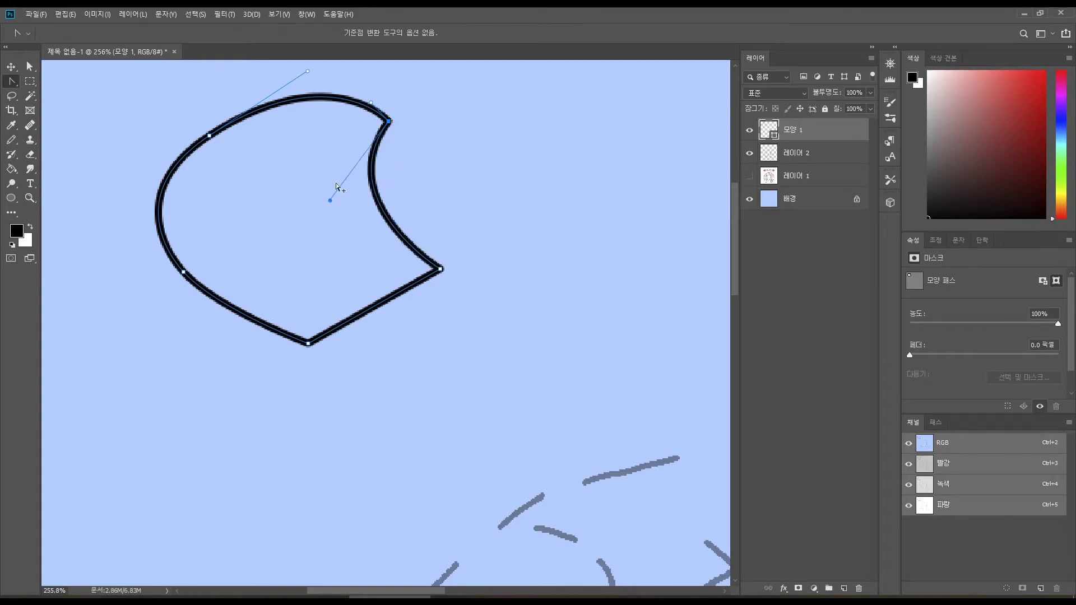
{"action": "key", "text": "a"}
{"action": "left_click_drag", "start_coordinate": [371, 103], "coordinate": [357, 85]}
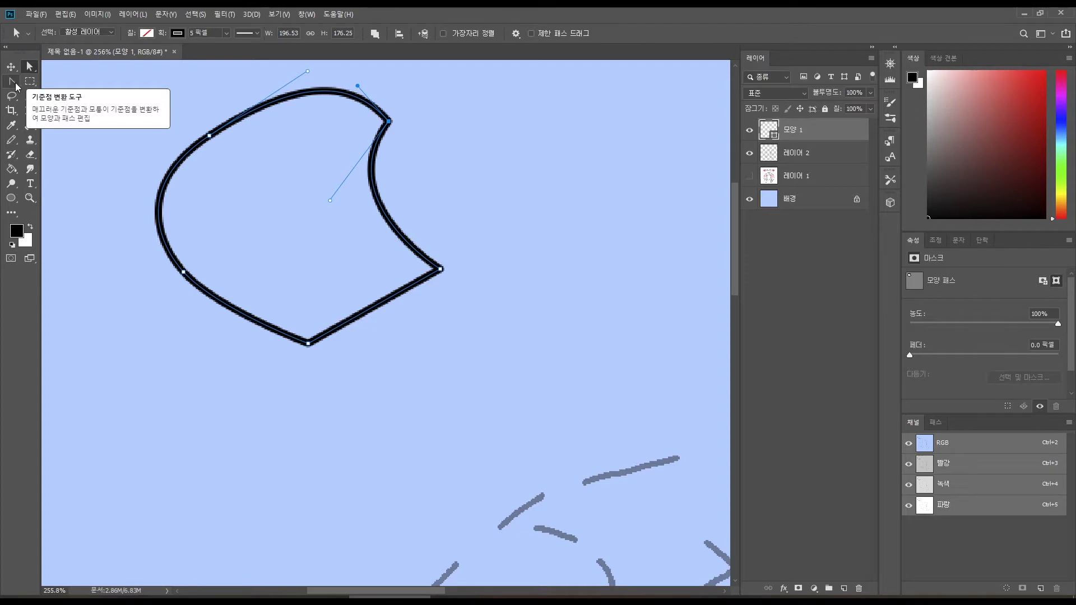
Bend the outline's lower-left edge inward by pulling the lower-left point's direction handle into the shape.
{"action": "left_click", "coordinate": [29, 67]}
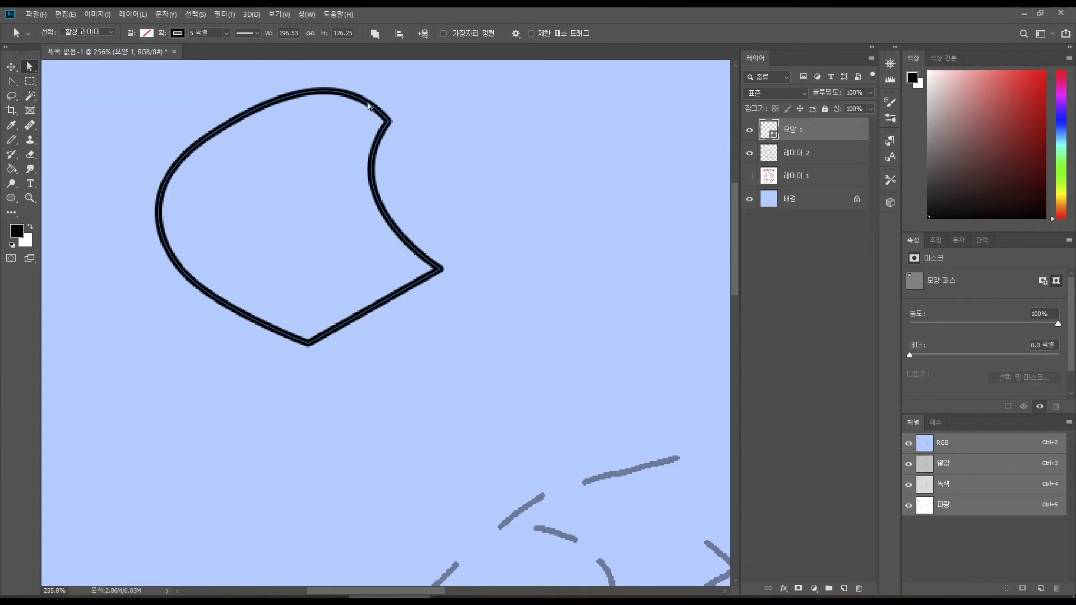
{"action": "left_click", "coordinate": [389, 121]}
{"action": "left_click", "coordinate": [183, 272]}
{"action": "mouse_move", "coordinate": [218, 310]}
{"action": "left_mouse_down"}
{"action": "mouse_move", "coordinate": [247, 281]}
{"action": "mouse_move", "coordinate": [262, 240]}
{"action": "mouse_move", "coordinate": [243, 228]}
{"action": "mouse_move", "coordinate": [244, 303]}
{"action": "mouse_move", "coordinate": [211, 316]}
{"action": "mouse_move", "coordinate": [252, 271]}
{"action": "mouse_move", "coordinate": [245, 212]}
{"action": "mouse_move", "coordinate": [212, 335]}
{"action": "mouse_move", "coordinate": [264, 194]}
{"action": "mouse_move", "coordinate": [249, 281]}
{"action": "mouse_move", "coordinate": [271, 203]}
{"action": "mouse_move", "coordinate": [223, 345]}
{"action": "mouse_move", "coordinate": [264, 184]}
{"action": "mouse_move", "coordinate": [263, 306]}
{"action": "mouse_move", "coordinate": [267, 214]}
{"action": "mouse_move", "coordinate": [276, 216]}
{"action": "mouse_move", "coordinate": [276, 201]}
{"action": "mouse_move", "coordinate": [279, 221]}
{"action": "mouse_move", "coordinate": [280, 203]}
{"action": "mouse_move", "coordinate": [261, 220]}
{"action": "mouse_move", "coordinate": [270, 201]}
{"action": "left_mouse_up"}
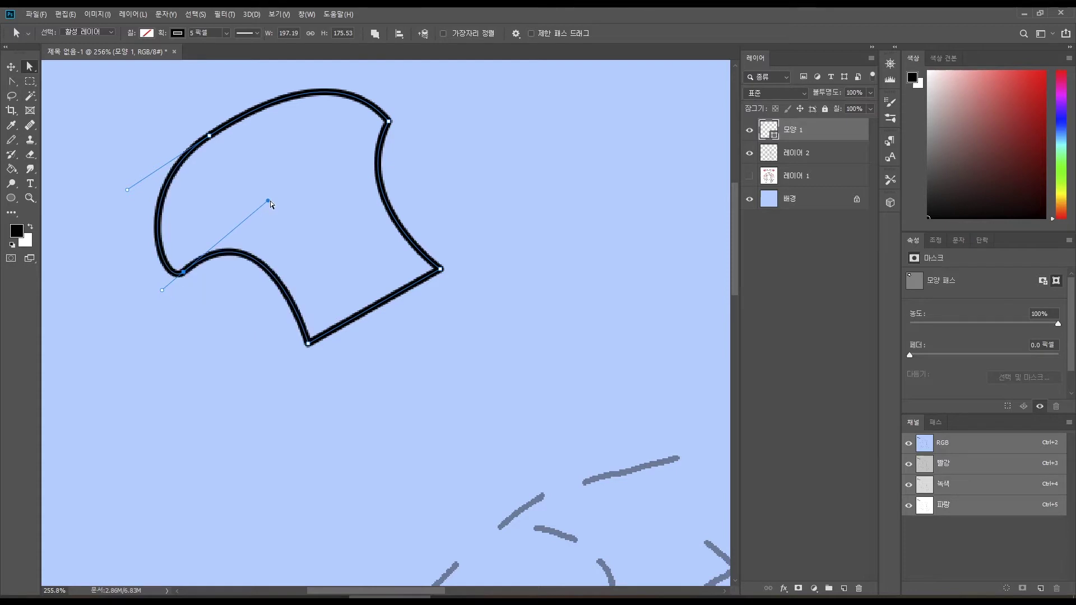
Reposition the outline's upper anchor points and adjust the upper-left point's handle to reshape the top arc.
{"action": "left_click", "coordinate": [389, 121]}
{"action": "mouse_move", "coordinate": [388, 122]}
{"action": "left_mouse_down"}
{"action": "mouse_move", "coordinate": [412, 144]}
{"action": "mouse_move", "coordinate": [381, 124]}
{"action": "left_mouse_up"}
{"action": "left_click", "coordinate": [229, 120]}
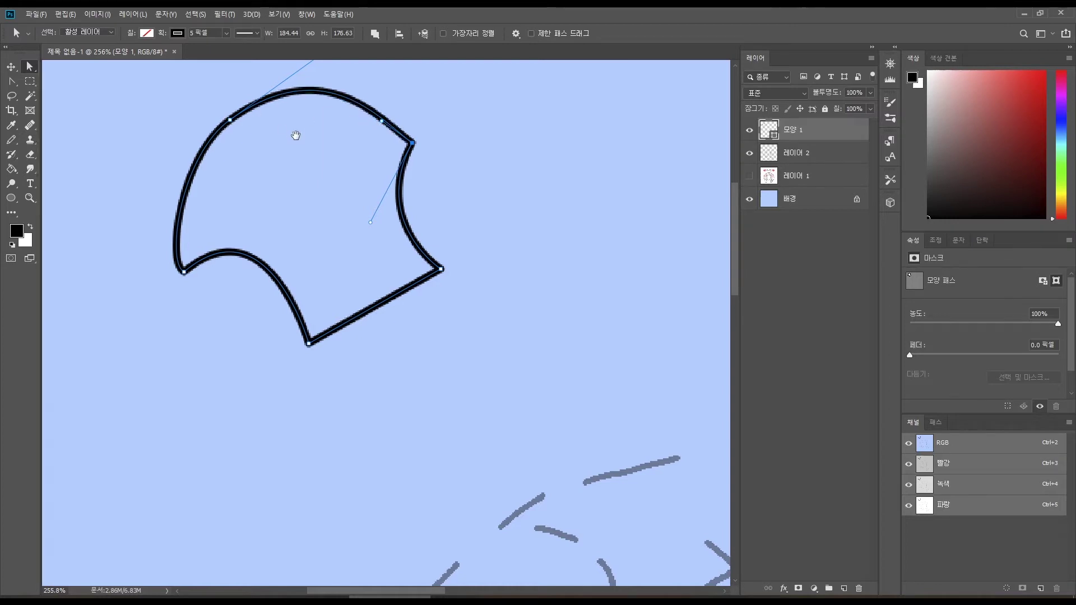
{"action": "left_click_drag", "start_coordinate": [306, 90], "coordinate": [312, 145]}
{"action": "left_click_drag", "start_coordinate": [329, 108], "coordinate": [330, 125]}
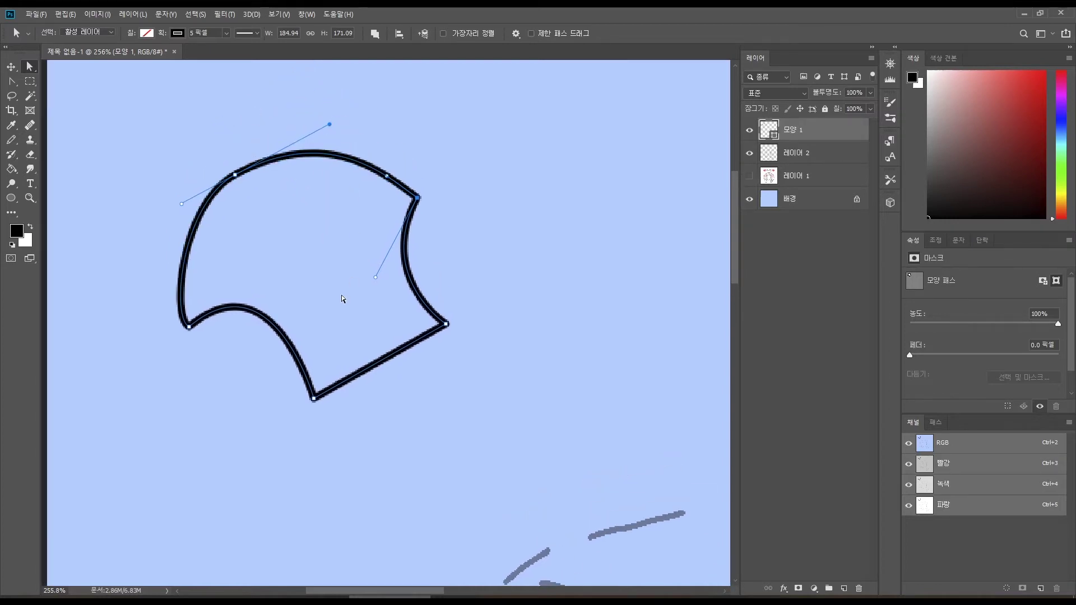
Delete the curved practice outline and return to a view of the whole character sketch.
{"action": "key", "text": "v"}
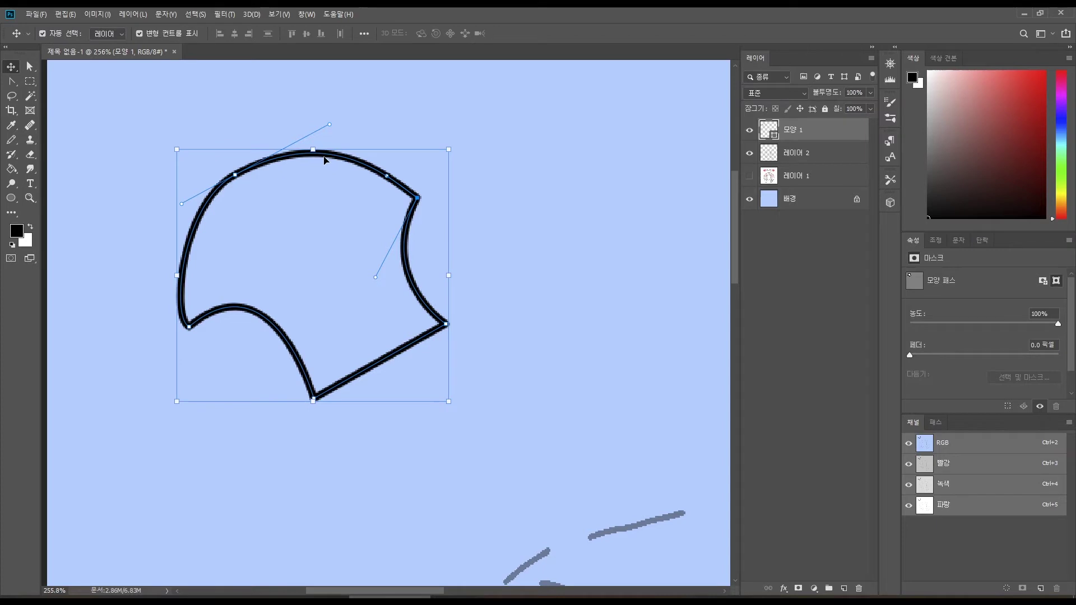
{"action": "key", "text": "Delete"}
{"action": "left_click_drag", "start_coordinate": [576, 402], "coordinate": [387, 89]}
{"action": "scroll", "coordinate": [538, 246], "scroll_direction": "down", "scroll_amount": 6}
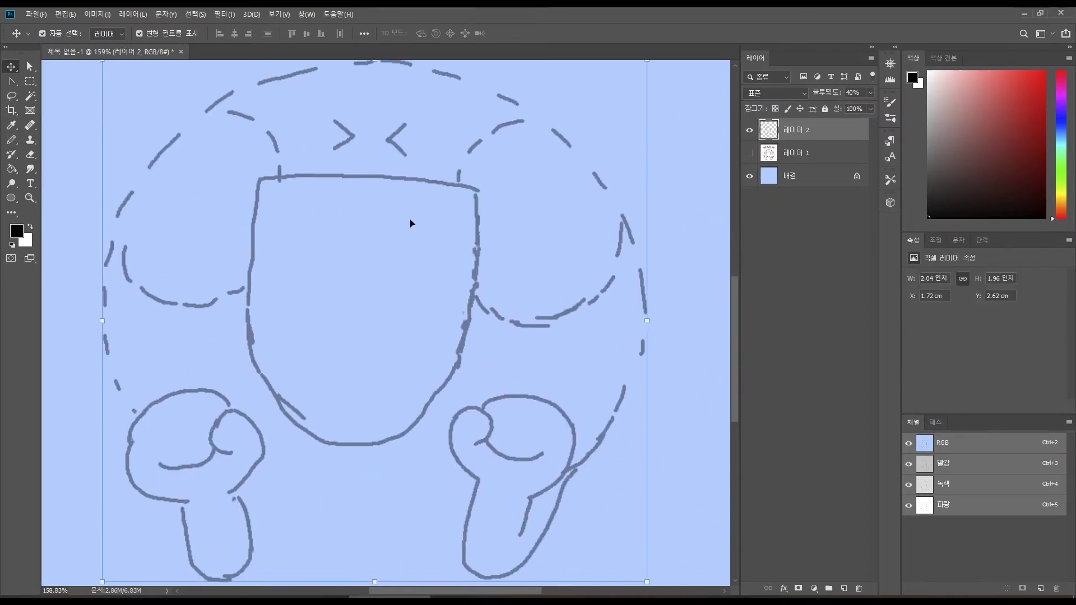
{"action": "scroll", "coordinate": [358, 283], "scroll_direction": "right", "scroll_amount": 2}
{"action": "scroll", "coordinate": [357, 283], "scroll_direction": "down", "scroll_amount": 1}
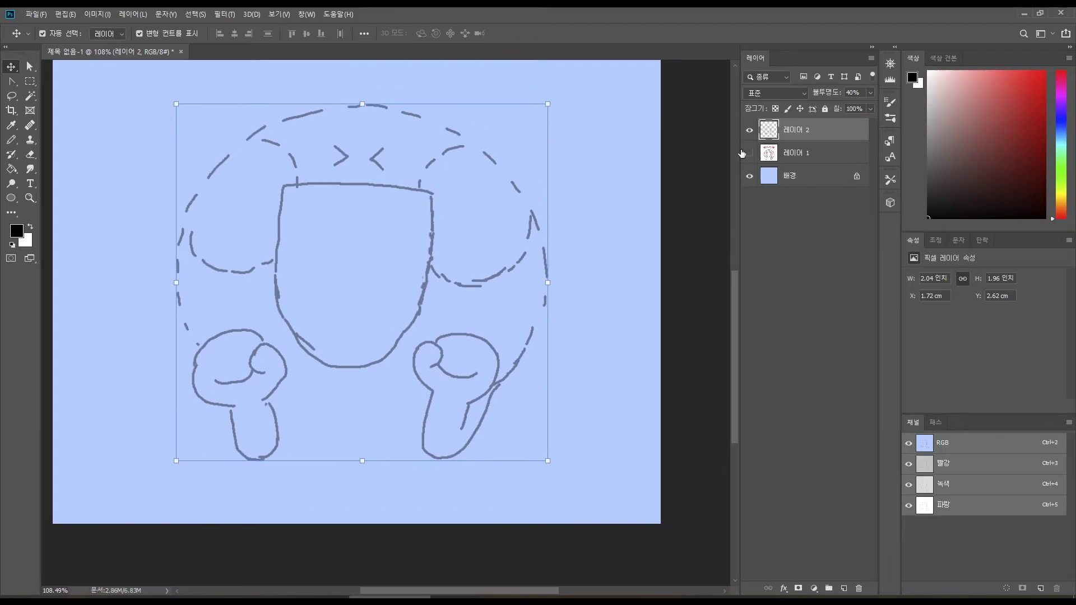
{"action": "left_click", "coordinate": [600, 176]}
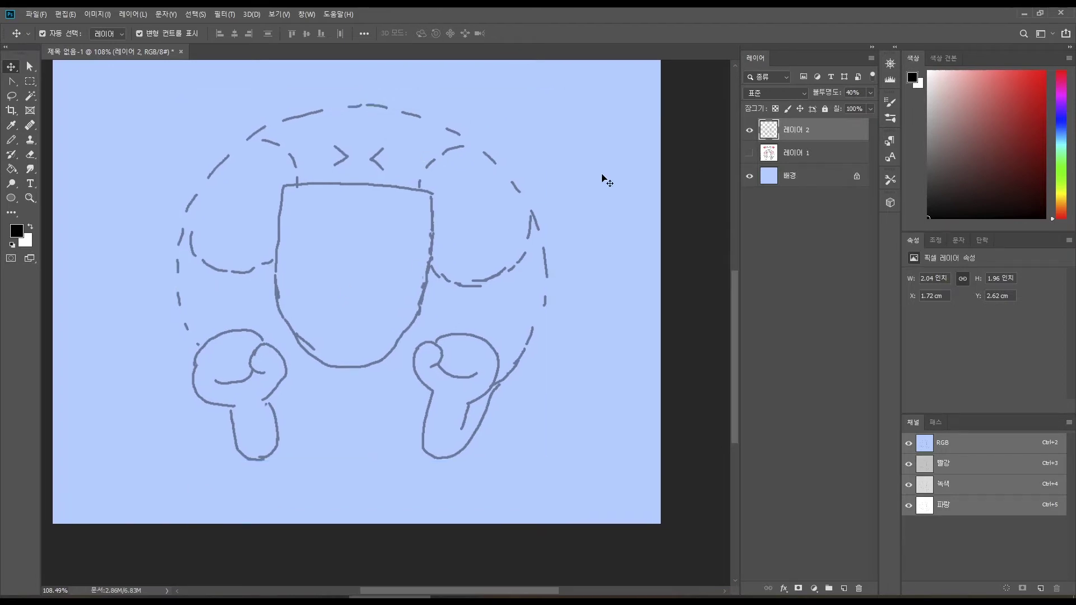
Trace the head's dashed outline with the Pen tool, about 608 by 477 px, from the left fist over the top to the right arm, and remove its fill.
{"action": "left_click", "coordinate": [11, 85]}
{"action": "left_click", "coordinate": [63, 82]}
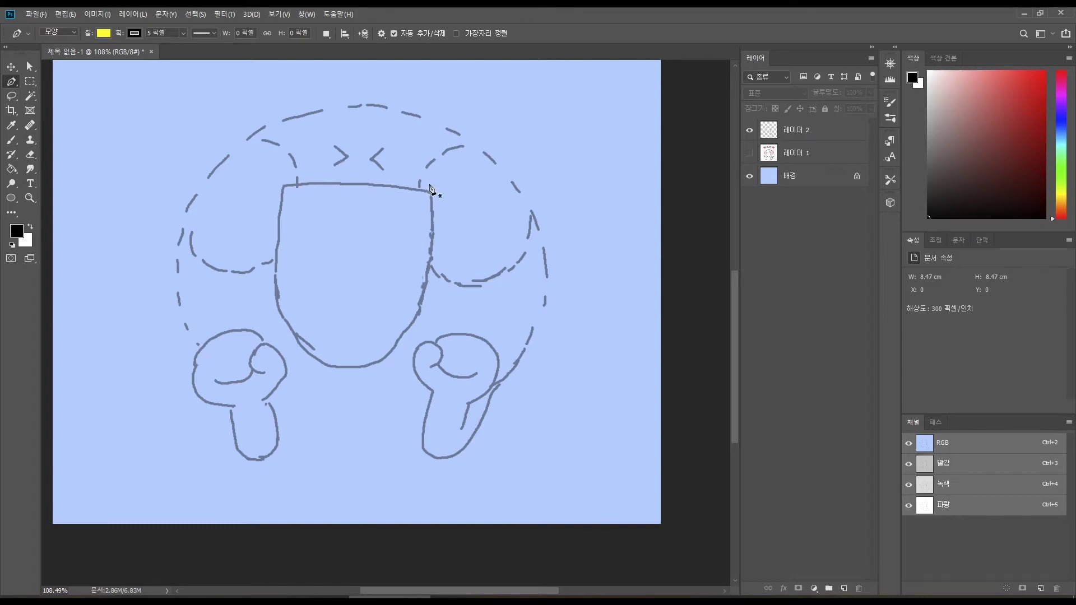
{"action": "left_click", "coordinate": [209, 355]}
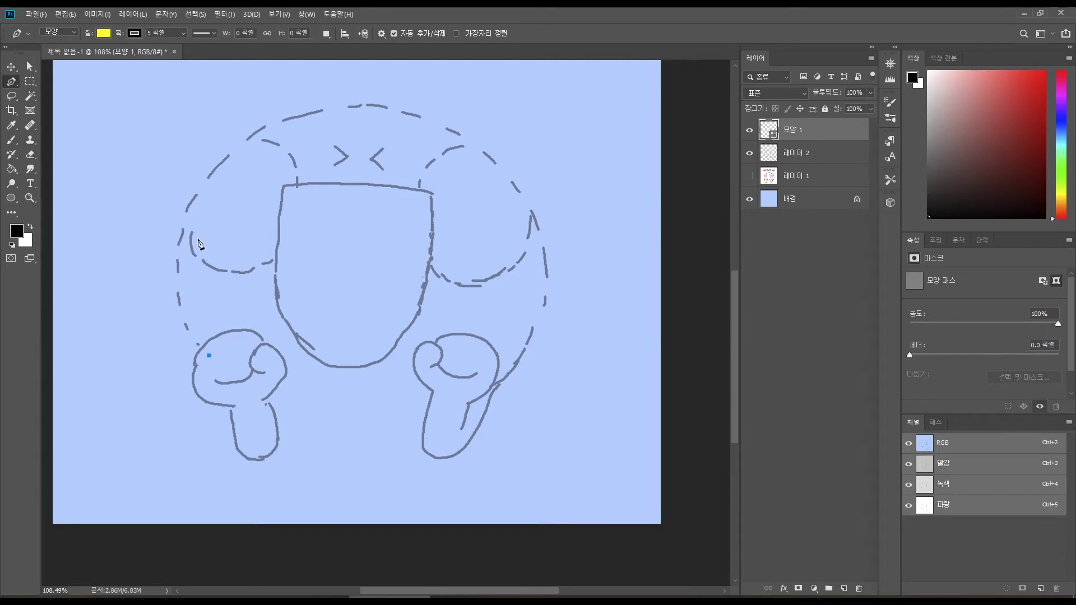
{"action": "left_click", "coordinate": [181, 238]}
{"action": "left_click_drag", "start_coordinate": [183, 244], "coordinate": [201, 147]}
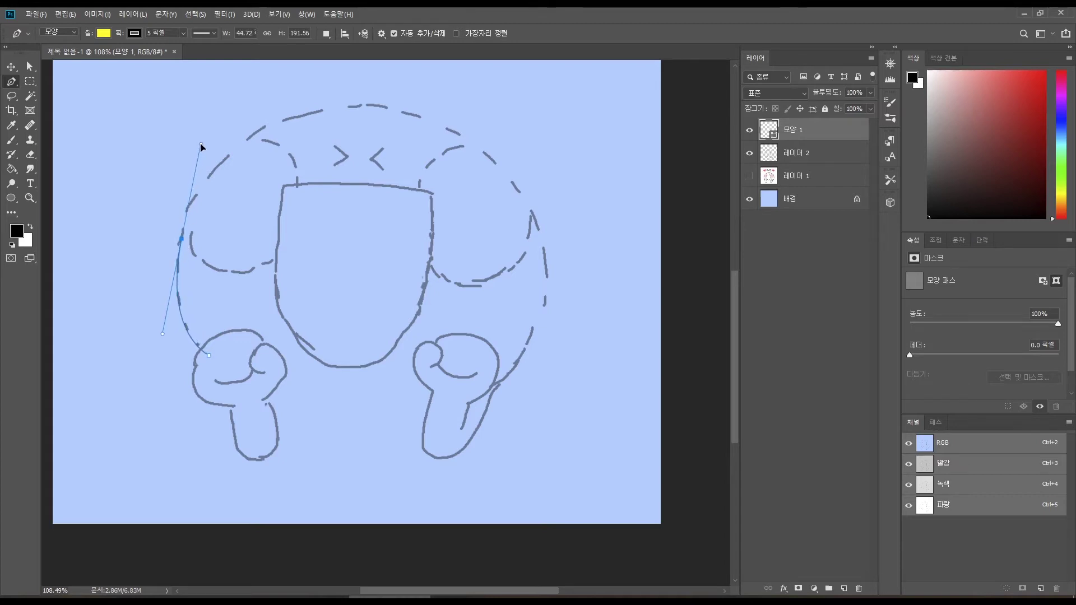
{"action": "left_click_drag", "start_coordinate": [395, 109], "coordinate": [501, 125]}
{"action": "left_click_drag", "start_coordinate": [545, 289], "coordinate": [537, 340]}
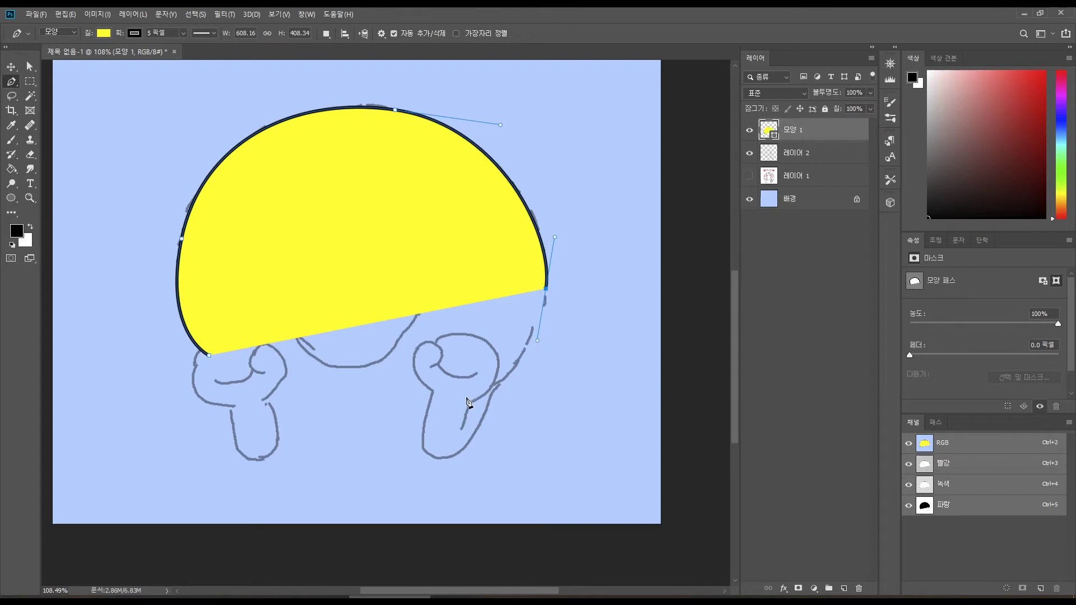
{"action": "left_click_drag", "start_coordinate": [460, 397], "coordinate": [412, 399]}
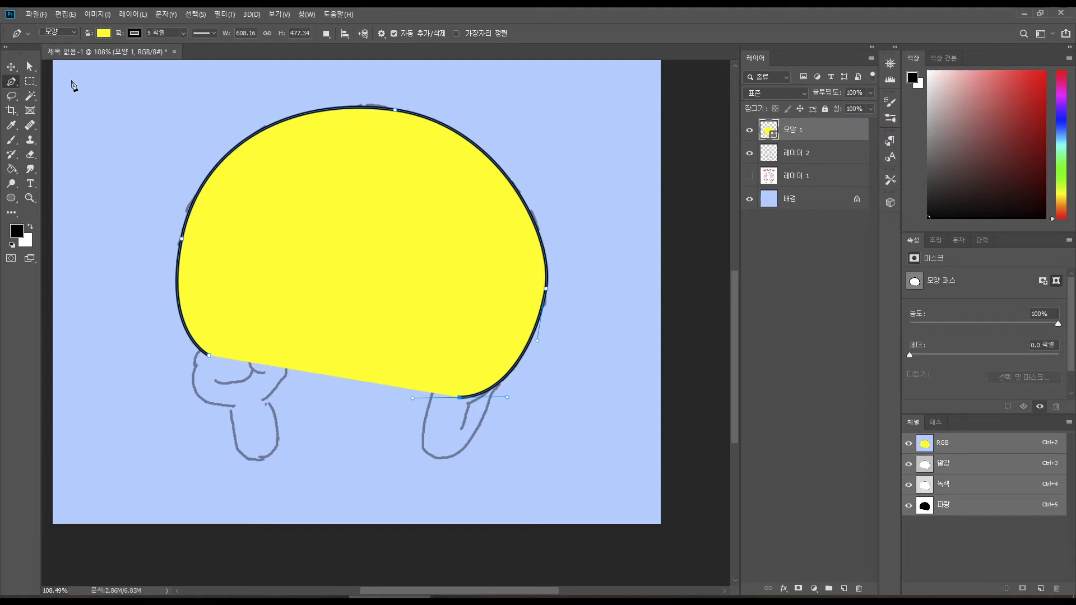
{"action": "left_click", "coordinate": [104, 33]}
{"action": "left_click", "coordinate": [54, 54]}
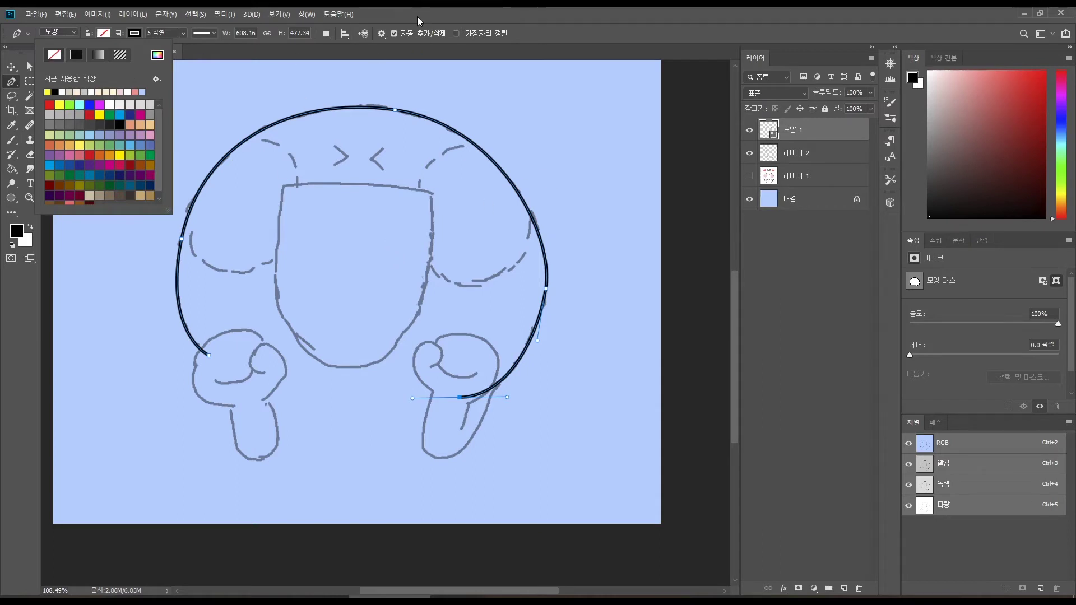
Try gradient, pattern, yellow and white strokes on the head outline and return it to solid black.
{"action": "left_click", "coordinate": [132, 33]}
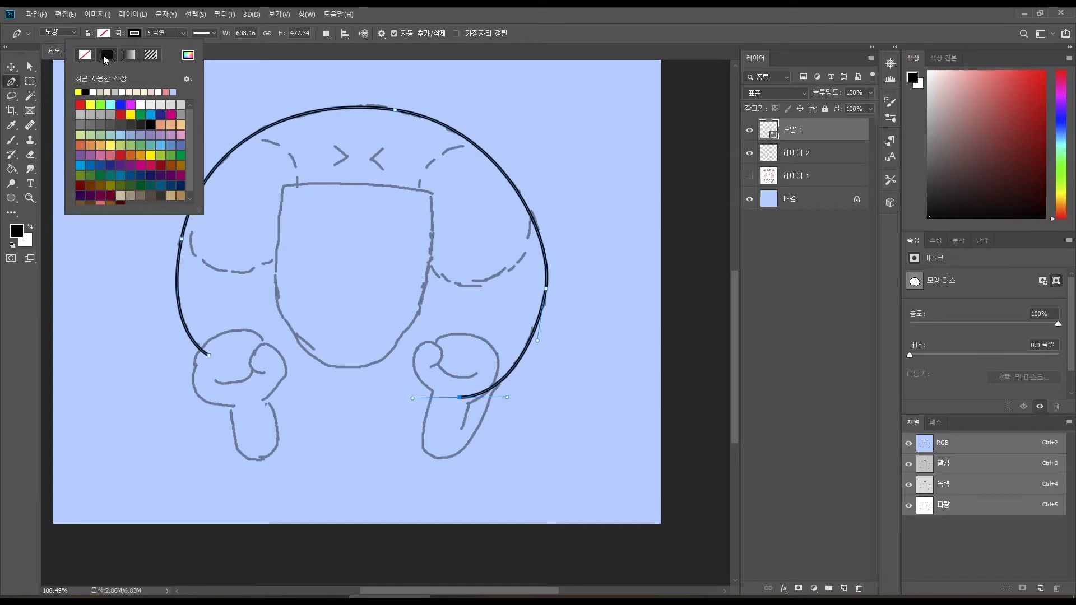
{"action": "left_click", "coordinate": [127, 54]}
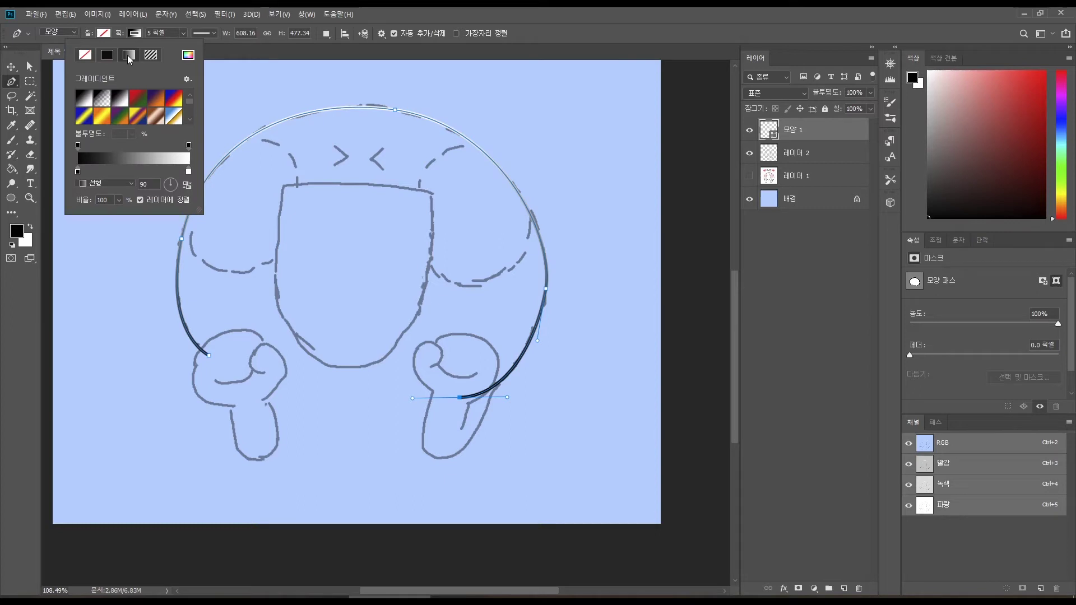
{"action": "left_click", "coordinate": [150, 55]}
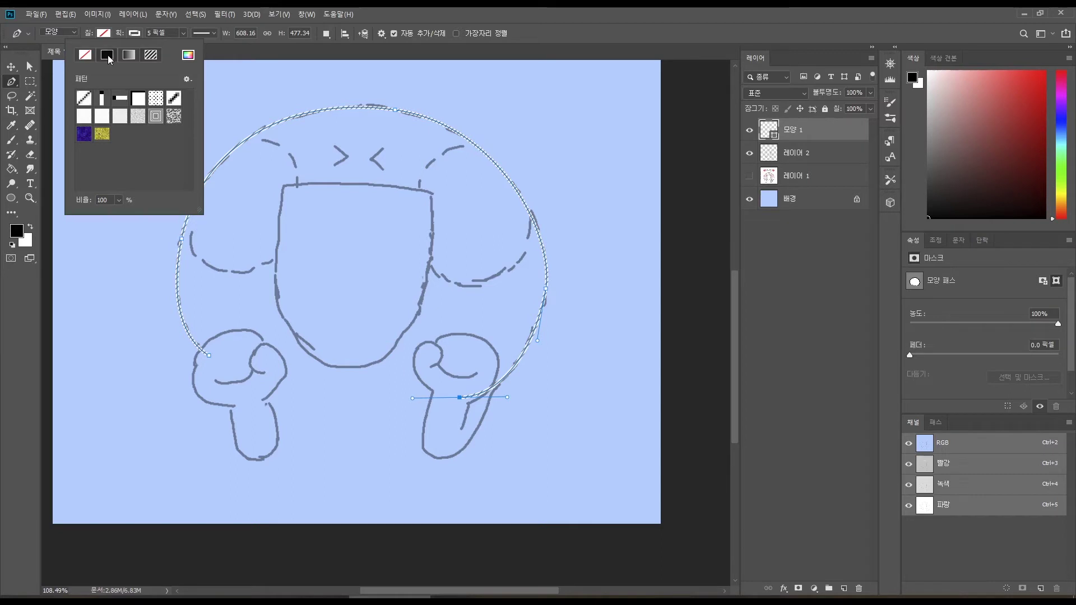
{"action": "left_click", "coordinate": [107, 55]}
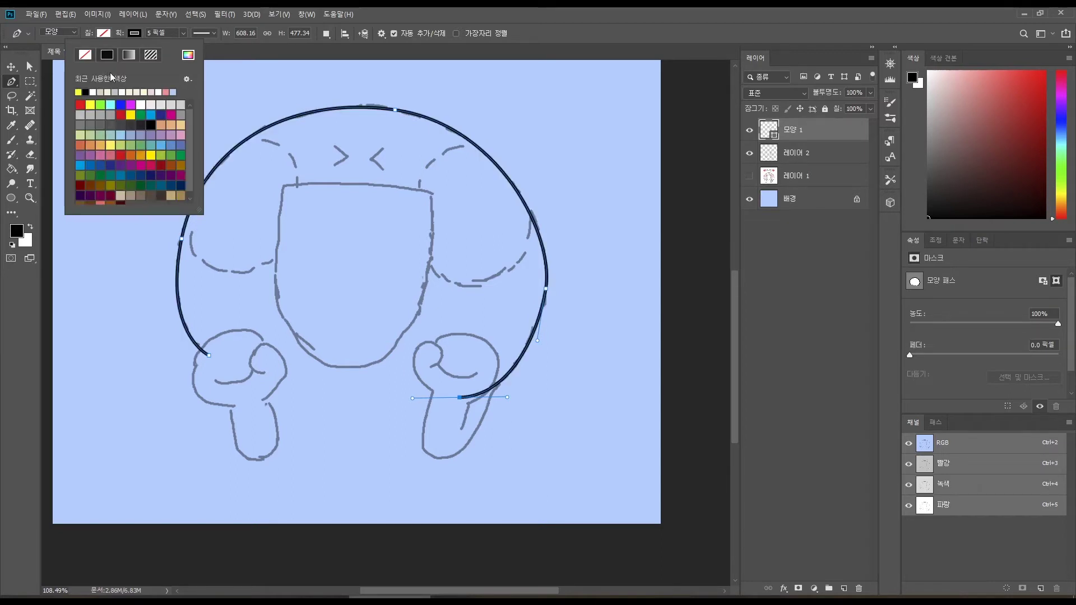
{"action": "left_click", "coordinate": [79, 91]}
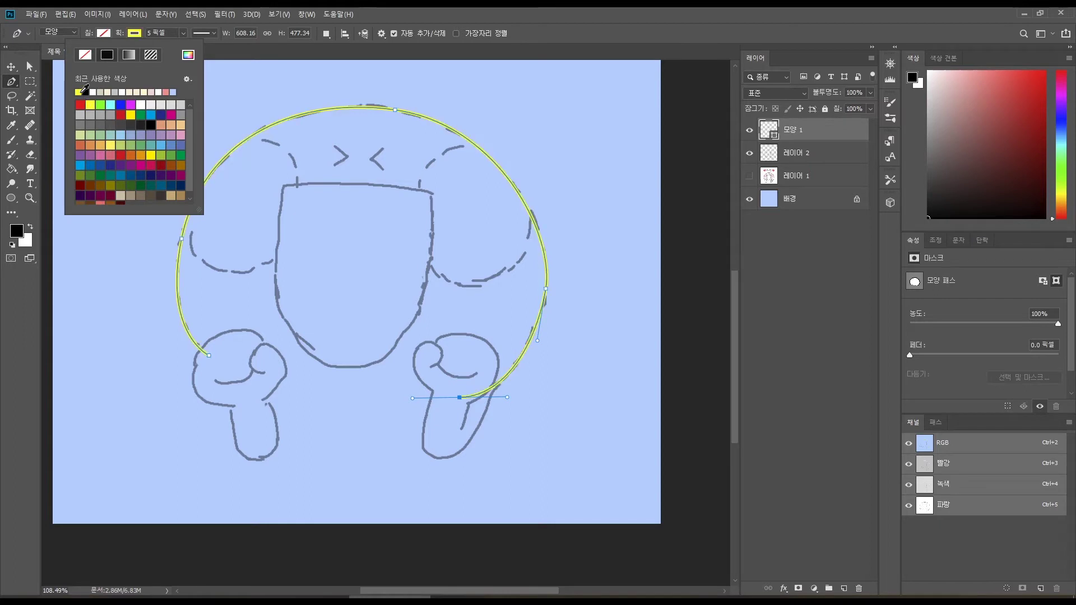
{"action": "left_click", "coordinate": [85, 91]}
{"action": "left_click", "coordinate": [93, 91]}
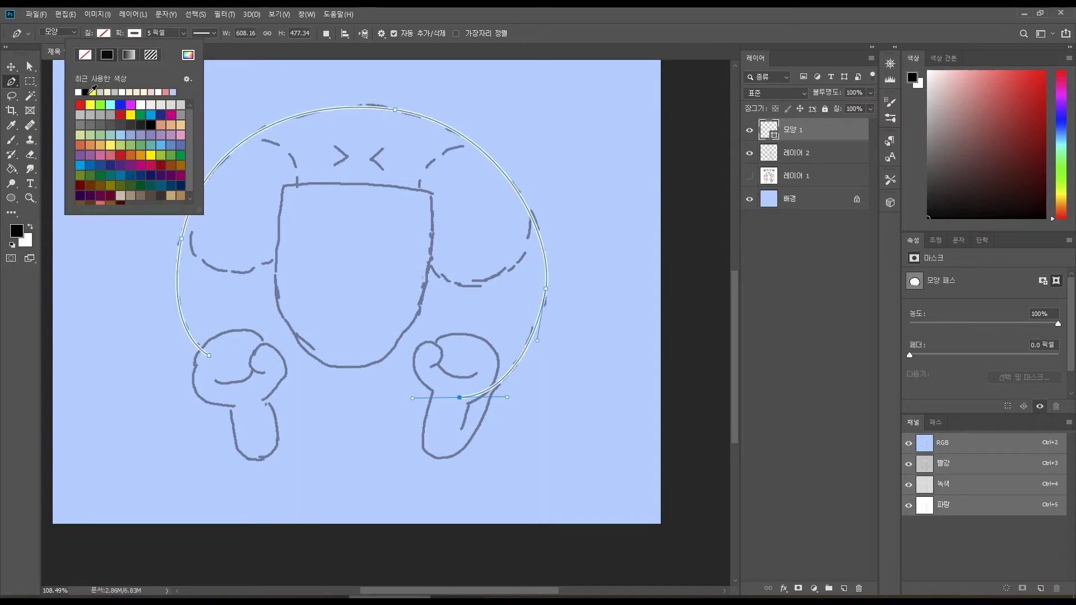
{"action": "left_click", "coordinate": [85, 91]}
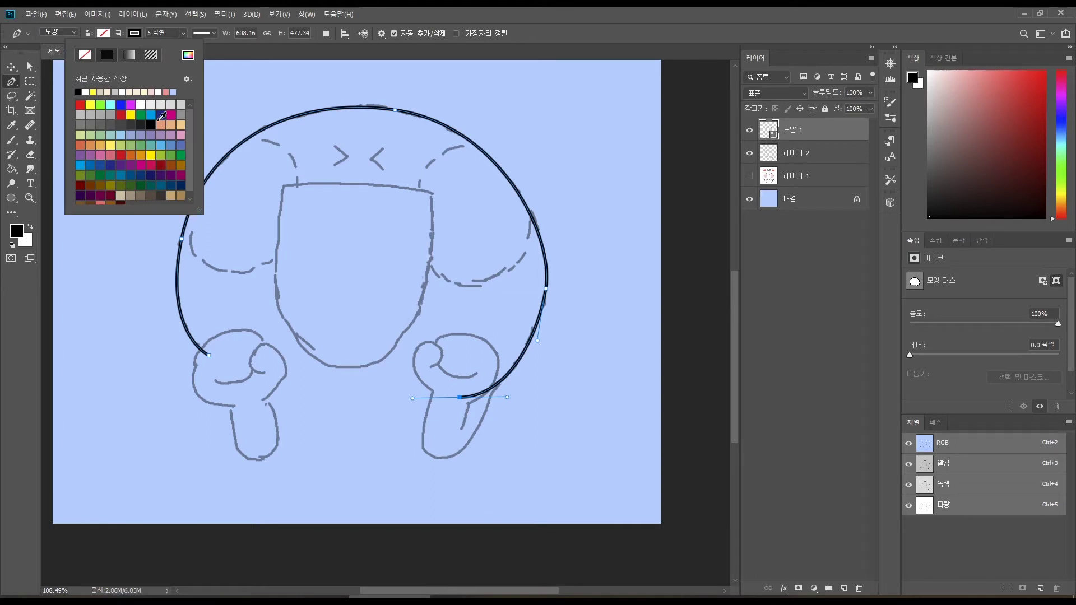
{"action": "left_click", "coordinate": [406, 24]}
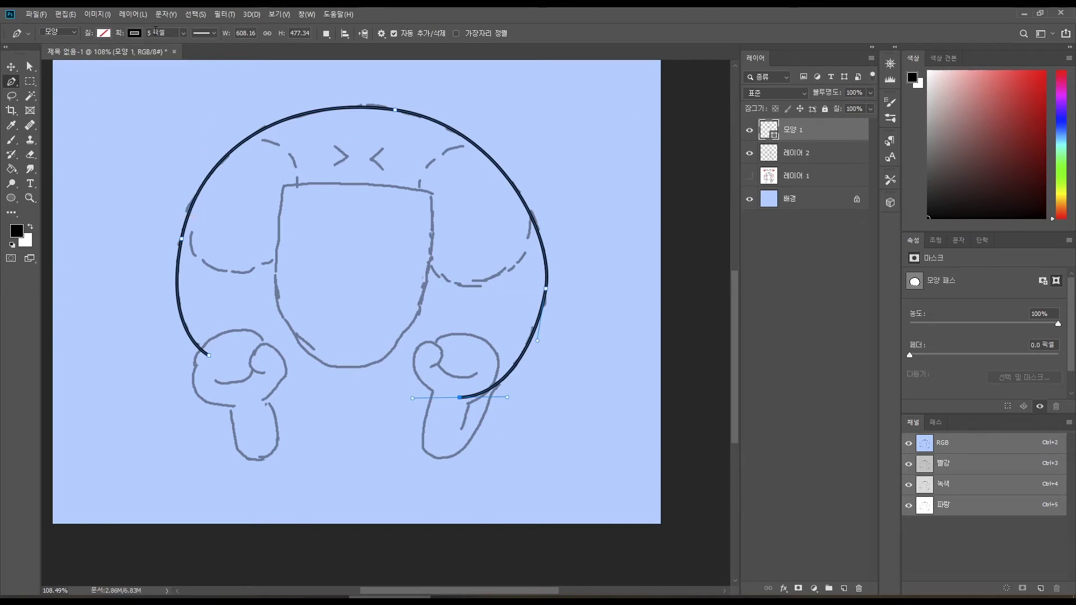
Try a stroke of about 18 px on the head outline, restore 5 px and view the line on the zoomed-out canvas.
{"action": "left_click", "coordinate": [183, 33]}
{"action": "mouse_move", "coordinate": [175, 46]}
{"action": "left_mouse_down"}
{"action": "mouse_move", "coordinate": [194, 46]}
{"action": "mouse_move", "coordinate": [185, 48]}
{"action": "left_mouse_up"}
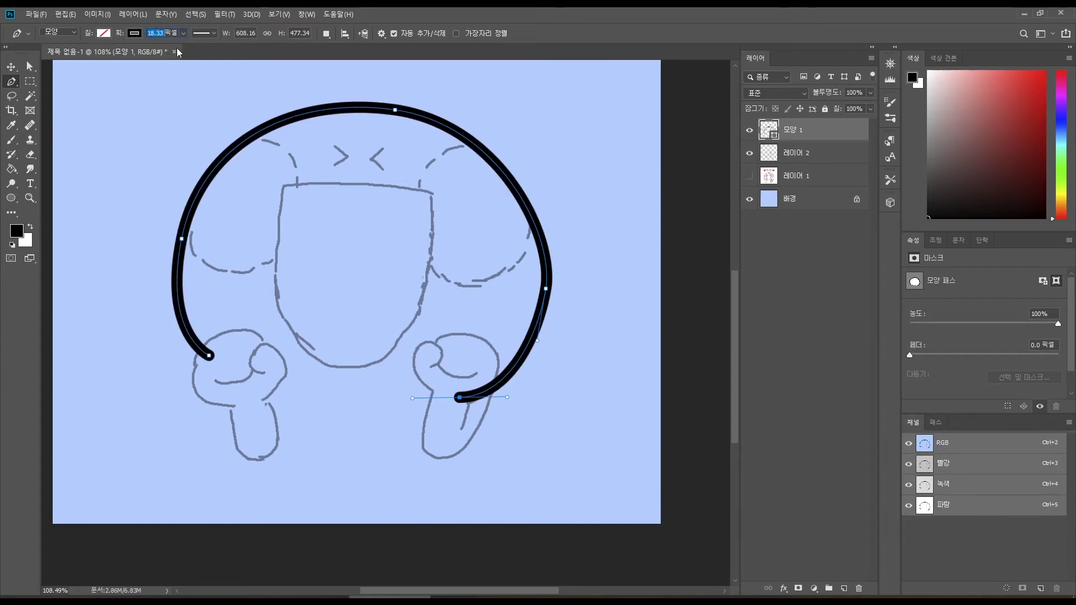
{"action": "type", "text": "5"}
{"action": "key", "text": "Return"}
{"action": "key", "text": "z"}
{"action": "left_click_drag", "start_coordinate": [358, 172], "coordinate": [287, 295]}
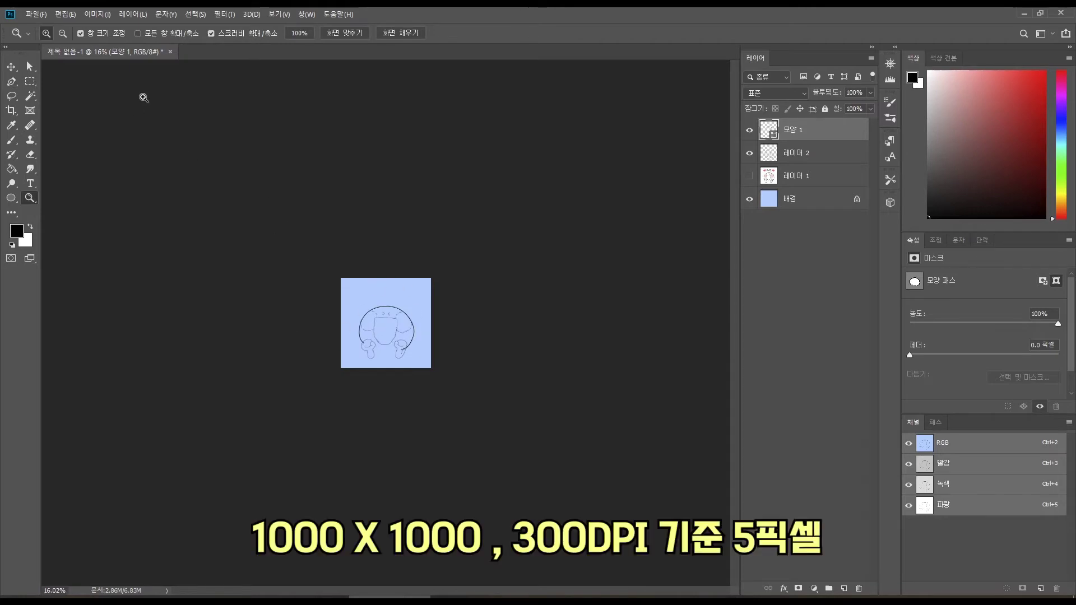
Fit the canvas in view and set the head outline's stroke alignment to centre.
{"action": "left_click", "coordinate": [11, 81]}
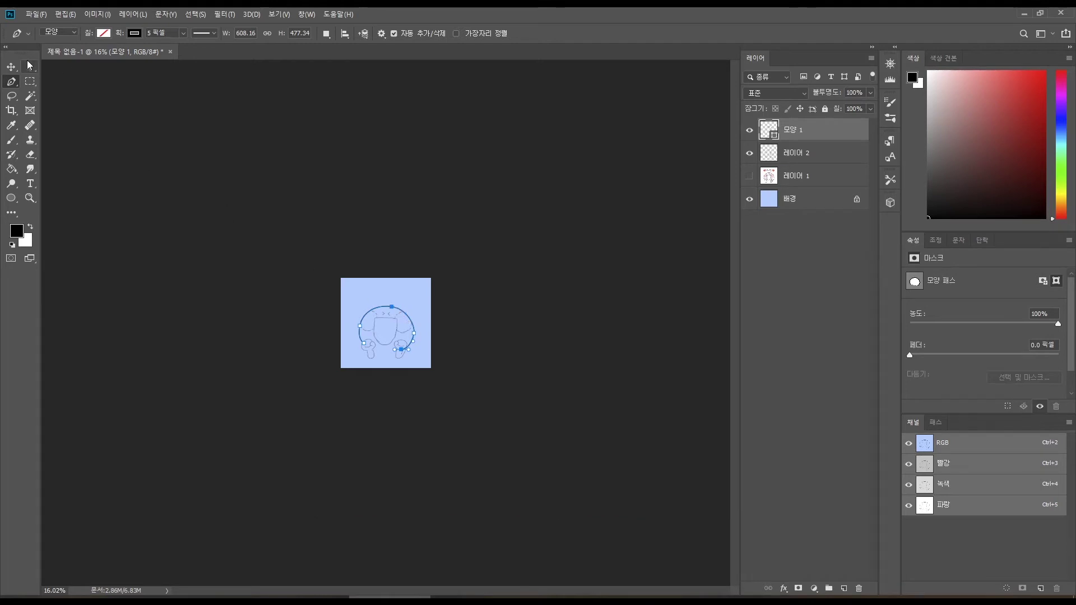
{"action": "key", "text": "ctrl+0"}
{"action": "left_click", "coordinate": [213, 32]}
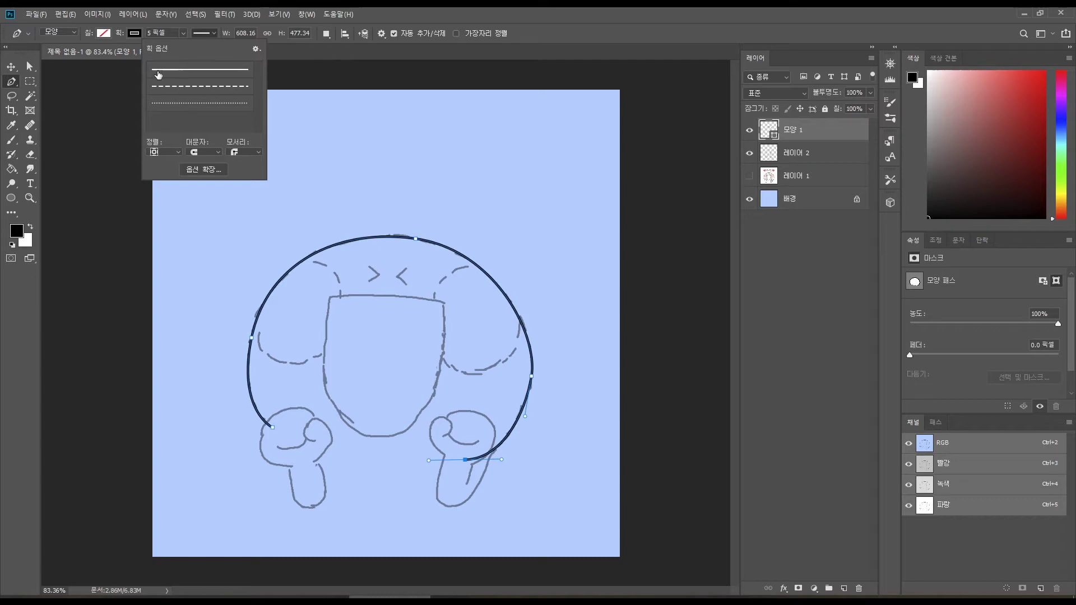
{"action": "left_click", "coordinate": [172, 152]}
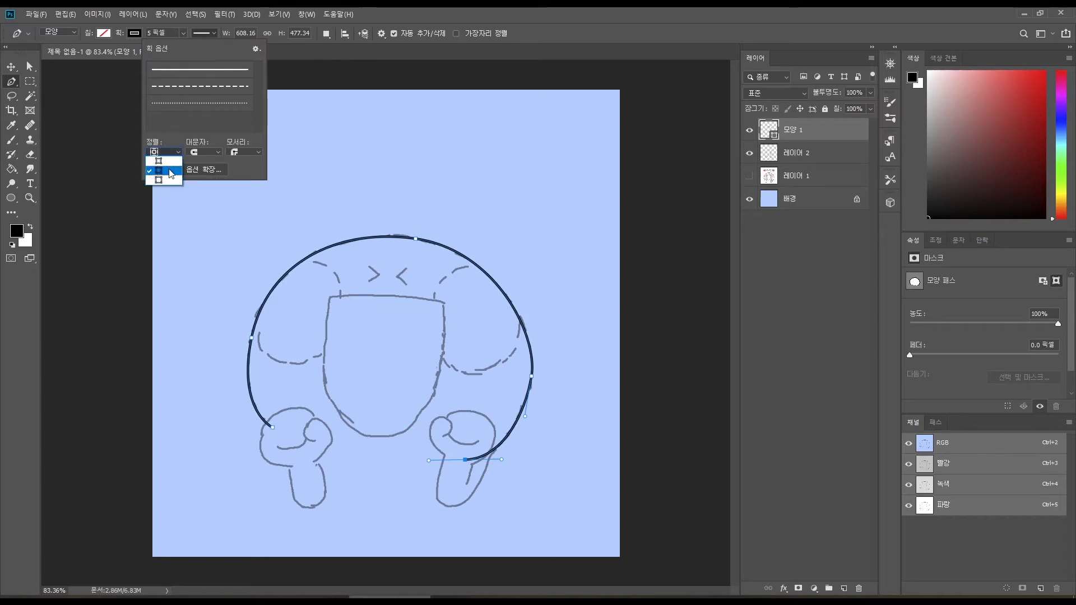
{"action": "left_click", "coordinate": [171, 172]}
{"action": "left_click", "coordinate": [330, 165]}
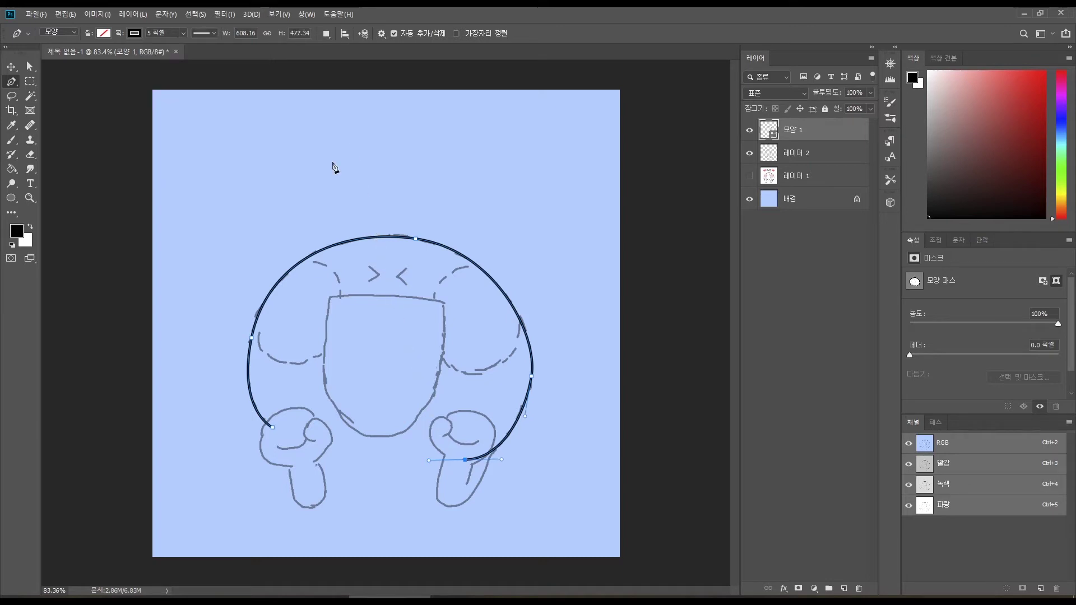
Draw an open zigzag test line about 569 by 103 px above the head and thicken its stroke to 53.80 px.
{"action": "left_click", "coordinate": [229, 151]}
{"action": "left_click", "coordinate": [495, 149]}
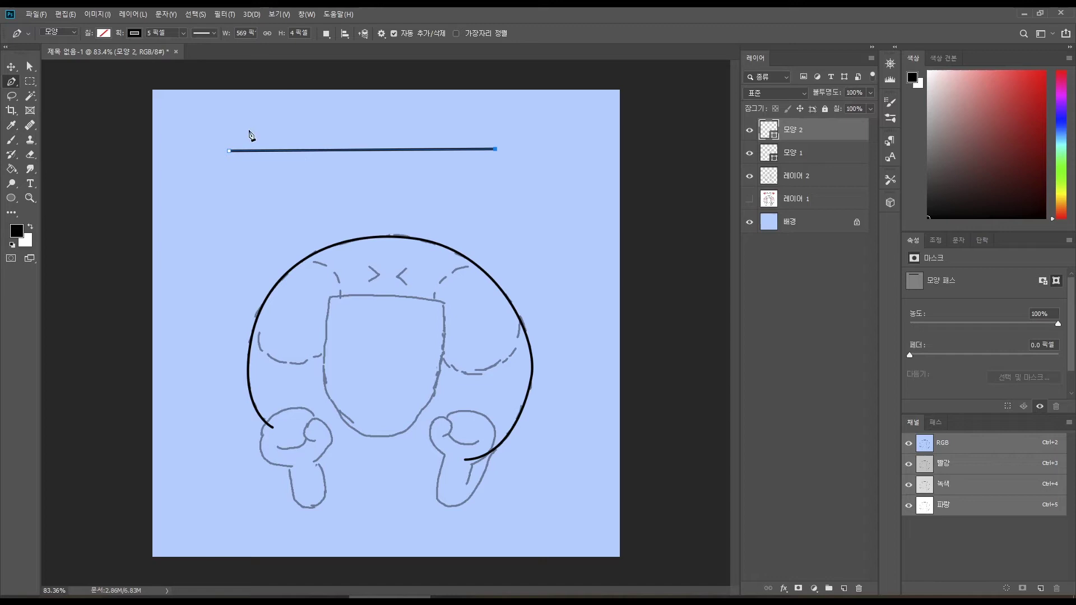
{"action": "left_click", "coordinate": [277, 197]}
{"action": "left_click", "coordinate": [183, 34]}
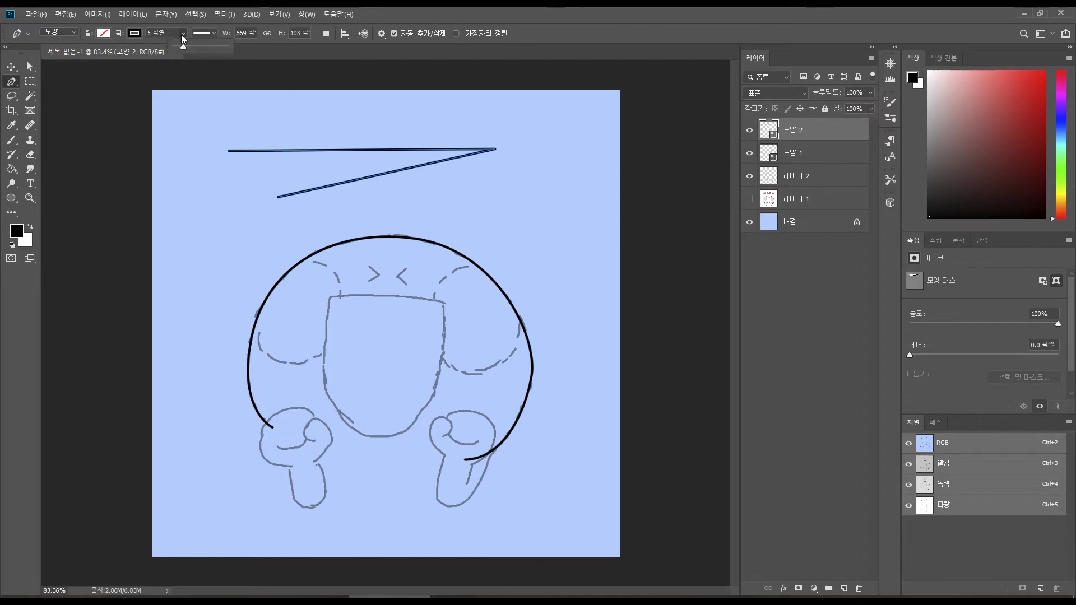
{"action": "left_click_drag", "start_coordinate": [186, 46], "coordinate": [193, 51]}
Try the outside and inside stroke alignments on the zigzag test line and return it to centre.
{"action": "left_click", "coordinate": [208, 33]}
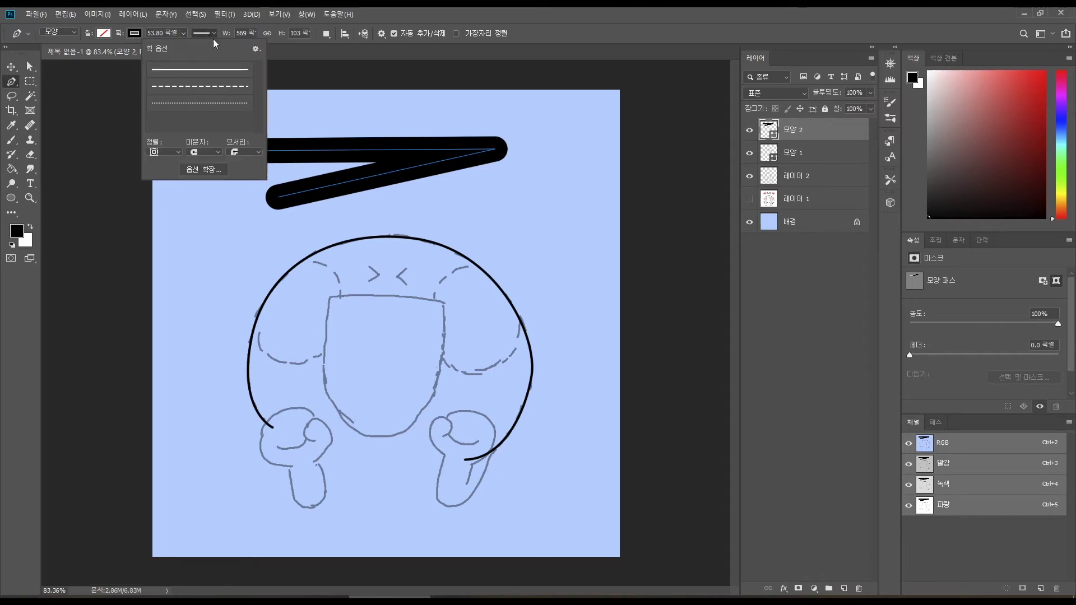
{"action": "left_click", "coordinate": [166, 152]}
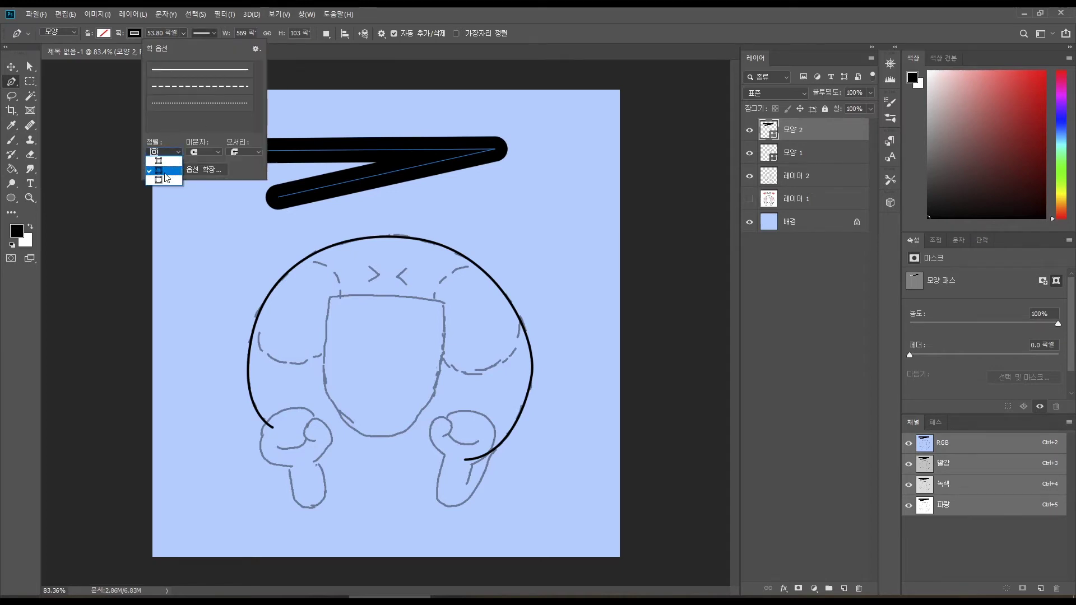
{"action": "left_click", "coordinate": [162, 179]}
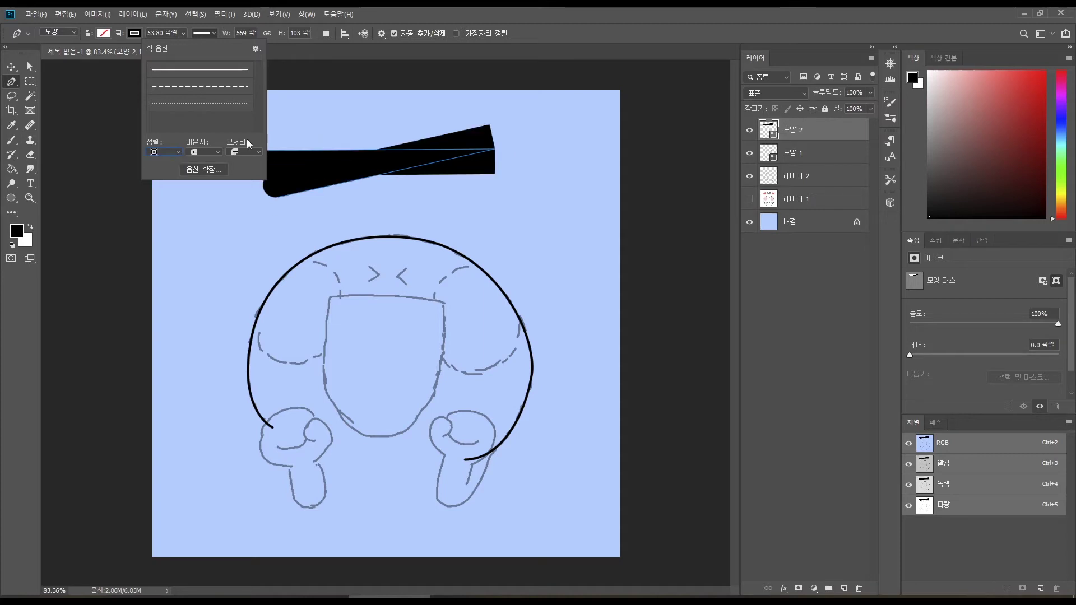
{"action": "left_click", "coordinate": [169, 153]}
{"action": "left_click", "coordinate": [165, 170]}
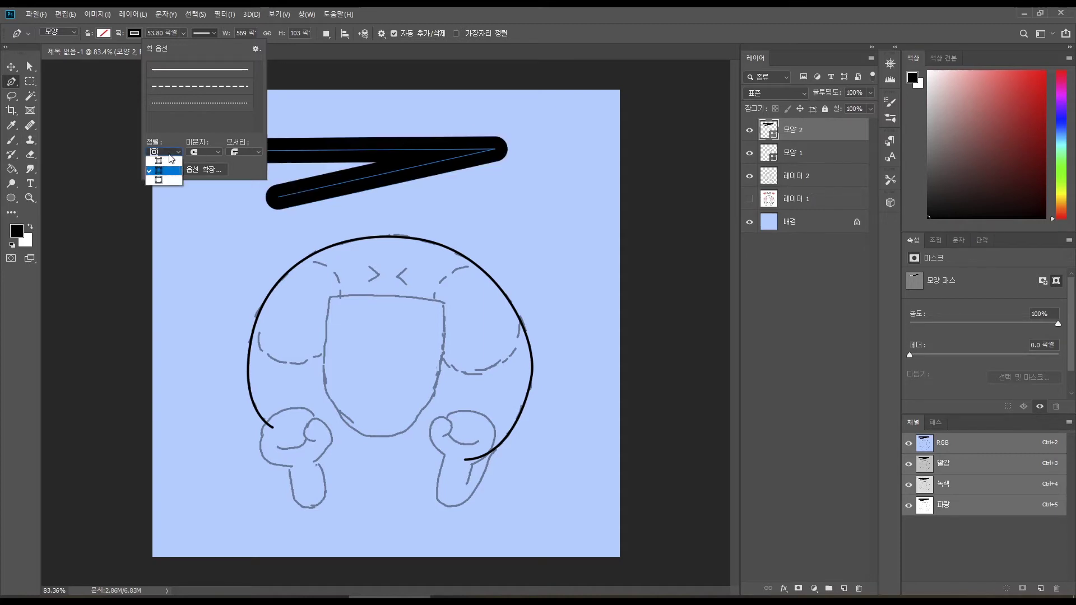
{"action": "left_click", "coordinate": [170, 152]}
{"action": "left_click", "coordinate": [168, 178]}
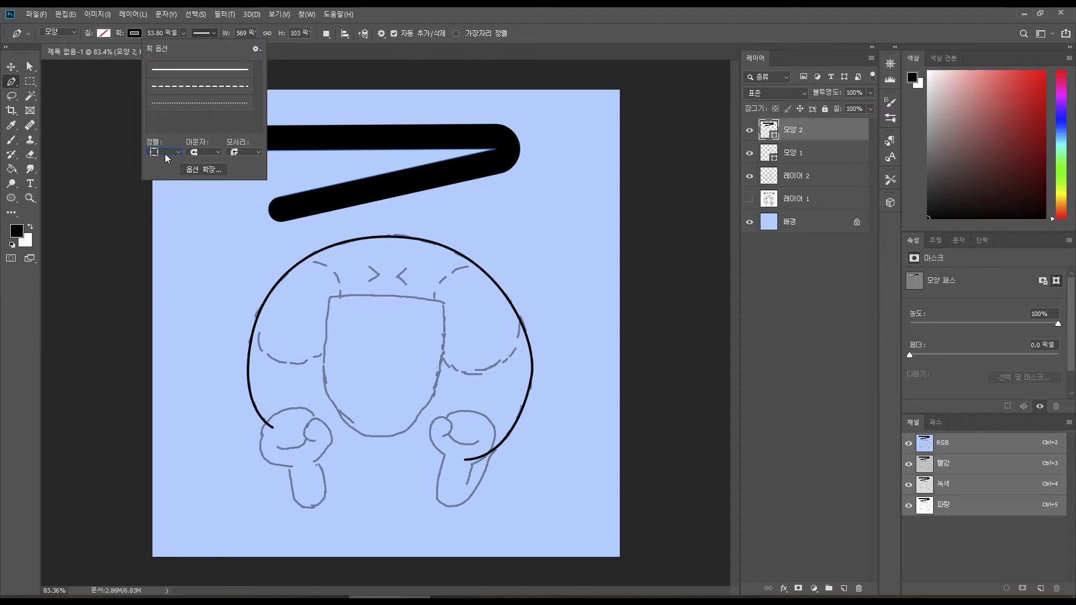
{"action": "left_click", "coordinate": [165, 153]}
{"action": "left_click", "coordinate": [166, 171]}
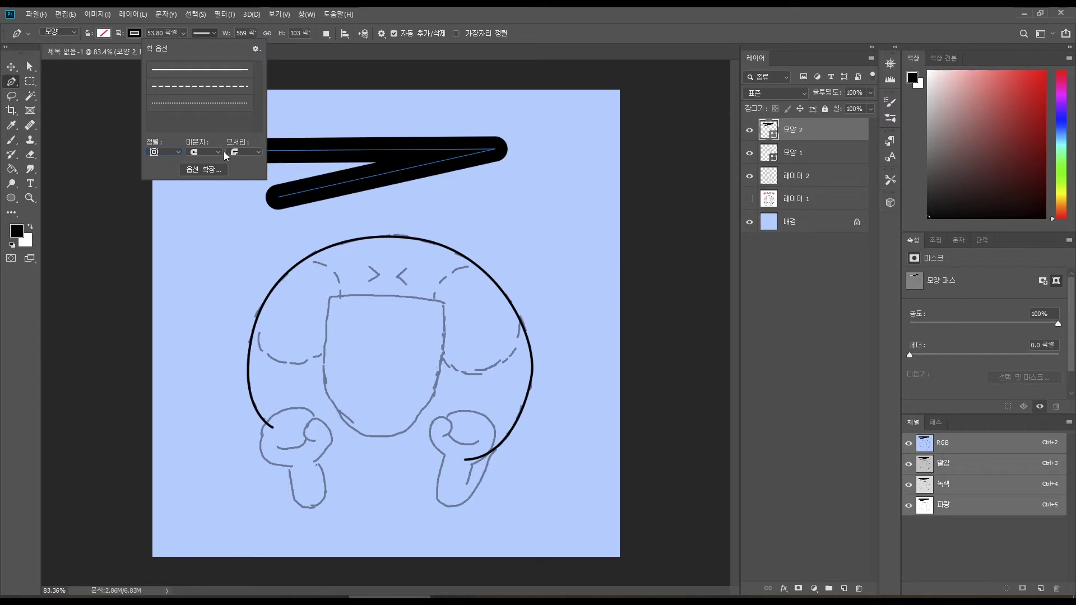
Try the other stroke cap styles on the zigzag test line's ends and return them to round.
{"action": "left_click", "coordinate": [203, 153]}
{"action": "left_click", "coordinate": [208, 161]}
{"action": "left_click", "coordinate": [211, 151]}
{"action": "left_click", "coordinate": [208, 170]}
{"action": "left_click_drag", "start_coordinate": [267, 200], "coordinate": [273, 208]}
{"action": "key", "text": "ctrl+z"}
{"action": "left_click", "coordinate": [207, 171]}
Try miter and bevel stroke corners on the zigzag test line and return the corner style to round.
{"action": "left_click", "coordinate": [241, 151]}
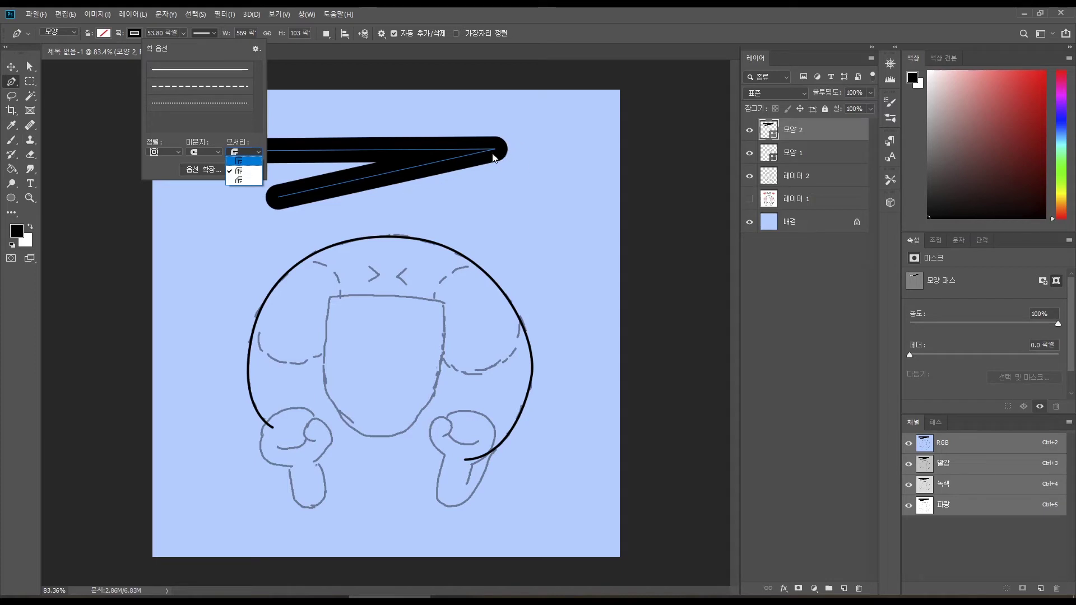
{"action": "left_click", "coordinate": [239, 161]}
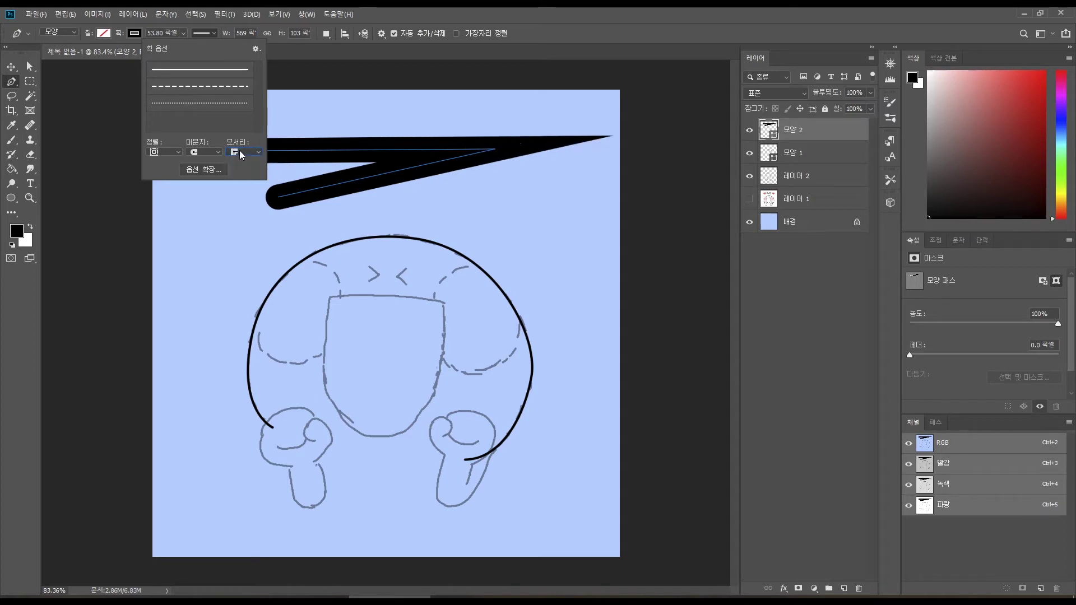
{"action": "key", "text": "Down"}
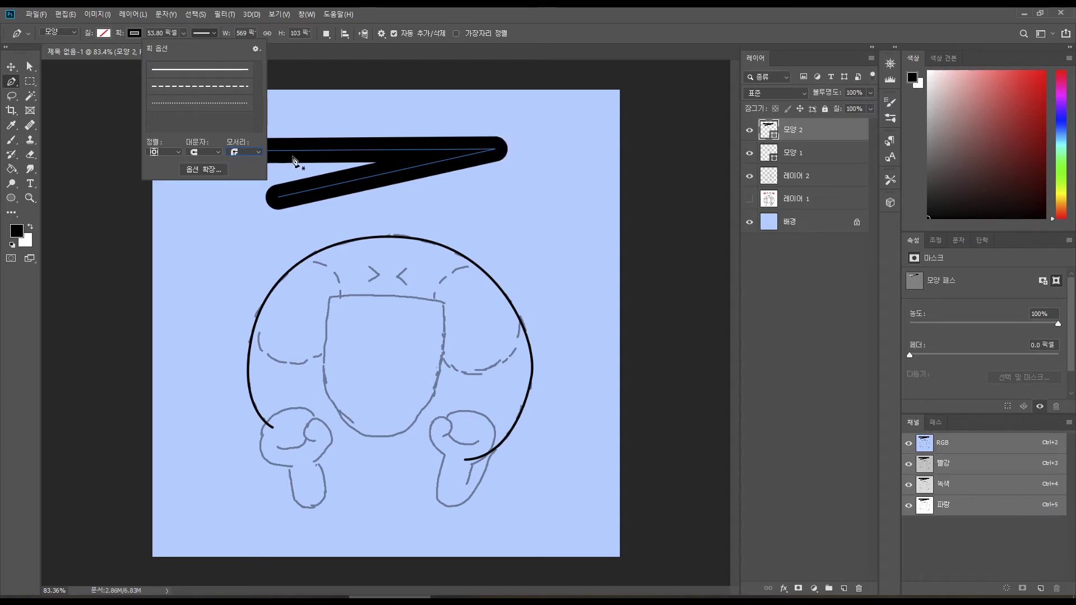
{"action": "key", "text": "Down"}
{"action": "left_click", "coordinate": [244, 152]}
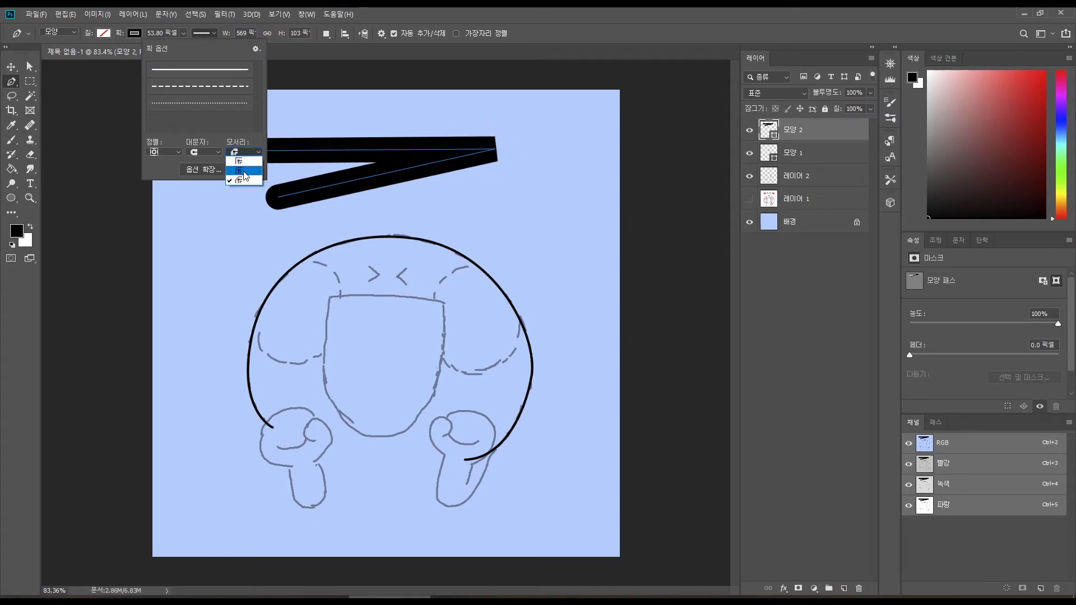
{"action": "left_click", "coordinate": [244, 174]}
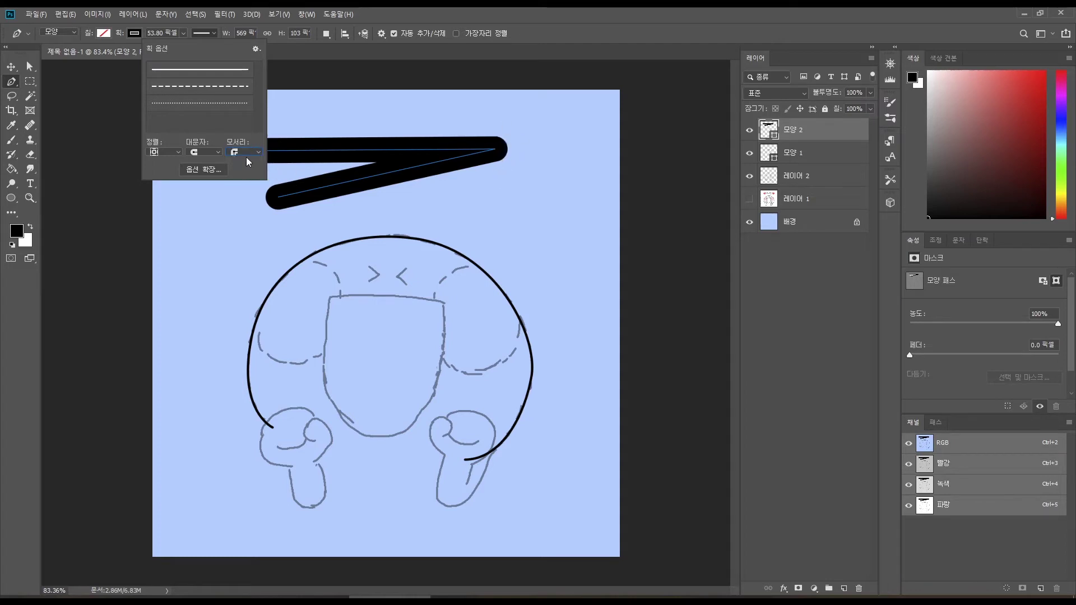
Try a dashed stroke with dash 1 and gap 1 on the zigzag test line and return it to a solid stroke.
{"action": "left_click", "coordinate": [205, 170]}
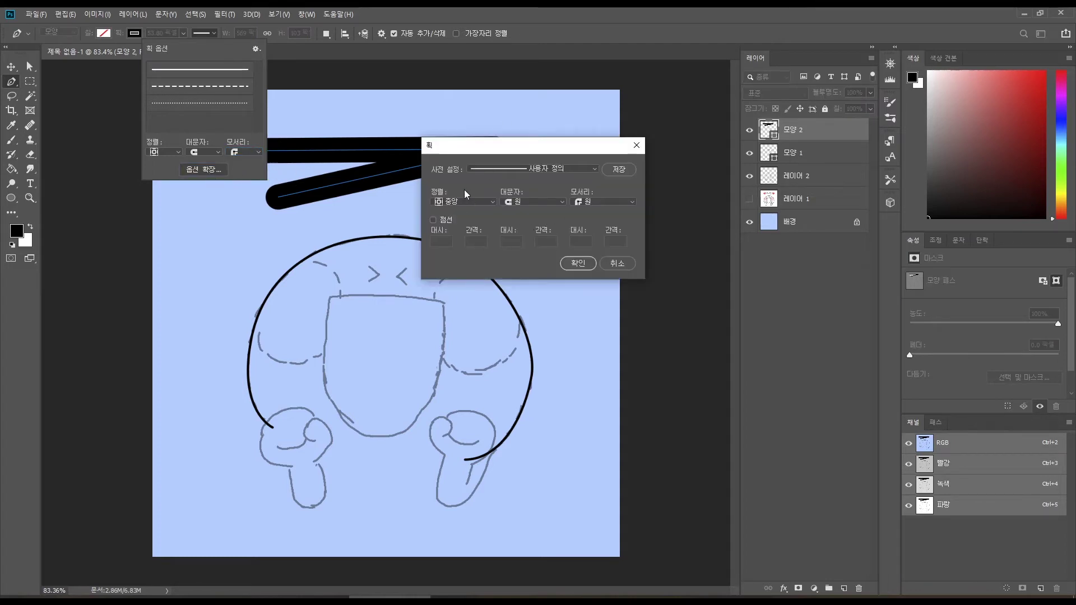
{"action": "mouse_move", "coordinate": [492, 146]}
{"action": "left_mouse_down"}
{"action": "mouse_move", "coordinate": [546, 188]}
{"action": "mouse_move", "coordinate": [555, 214]}
{"action": "left_mouse_up"}
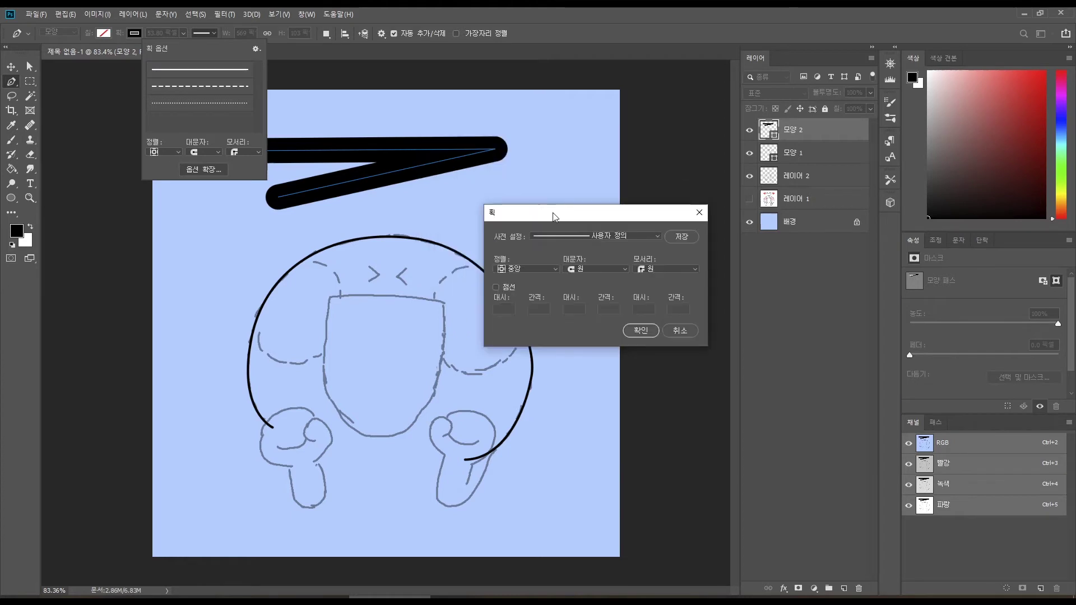
{"action": "left_click", "coordinate": [495, 287]}
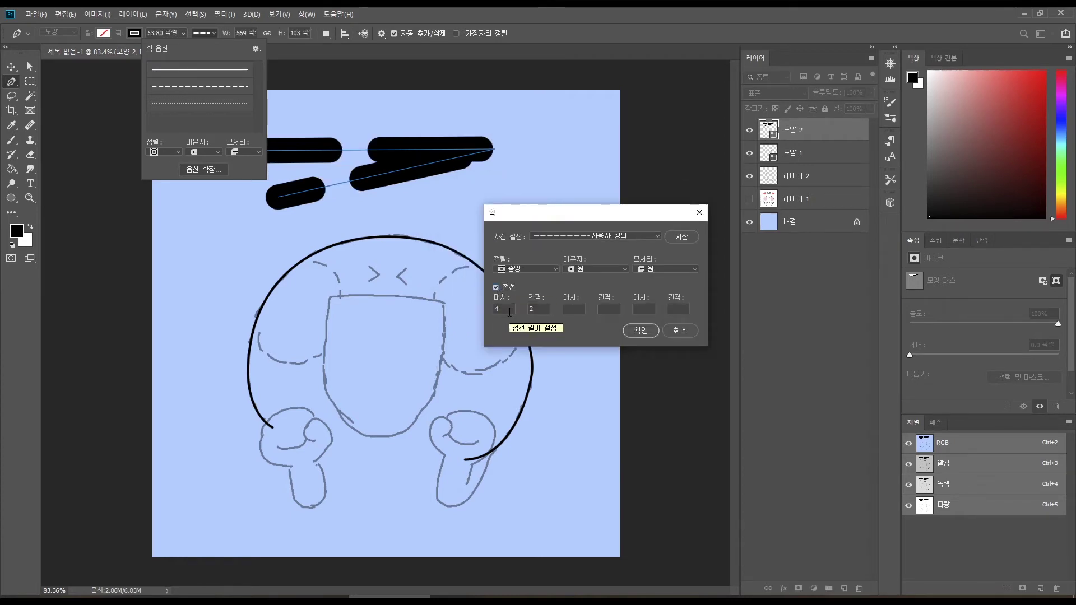
{"action": "type", "text": "1"}
{"action": "key", "text": "Tab"}
{"action": "type", "text": "1"}
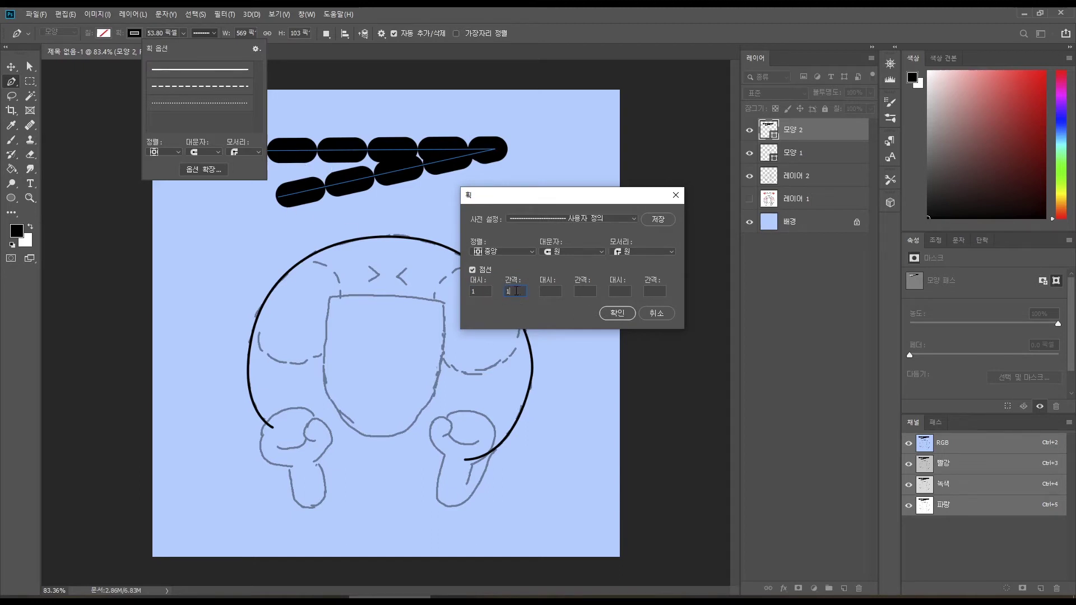
{"action": "left_click", "coordinate": [472, 270]}
{"action": "key", "text": "Return"}
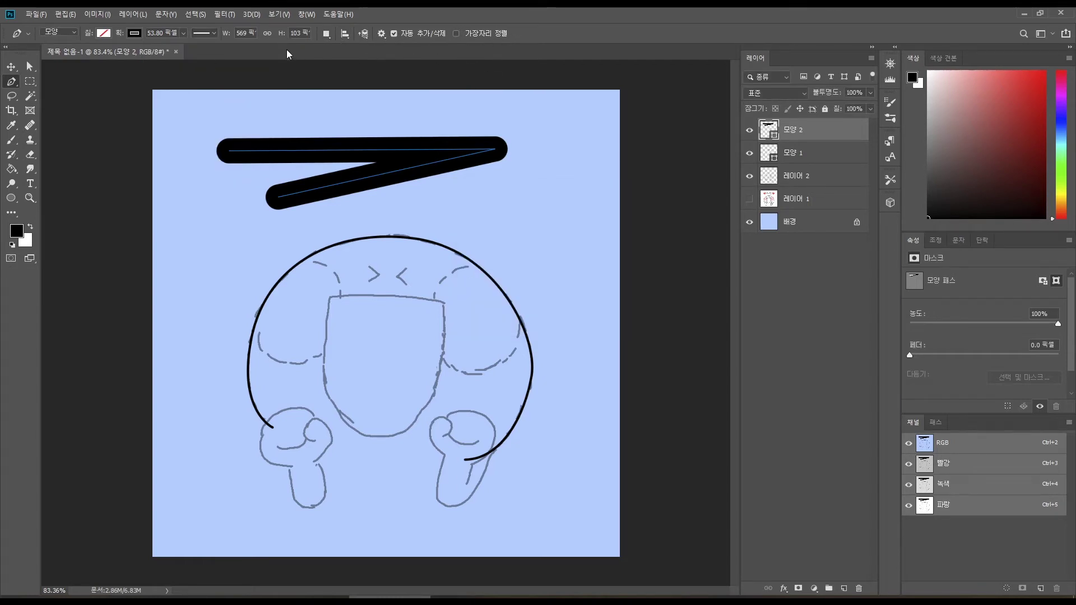
Delete the zigzag test line and adjust the curve on the head outline's right side to follow the sketch.
{"action": "key", "text": "a"}
{"action": "left_click", "coordinate": [312, 173]}
{"action": "key", "text": "Delete"}
{"action": "left_click", "coordinate": [533, 321]}
{"action": "left_click_drag", "start_coordinate": [533, 321], "coordinate": [536, 315]}
{"action": "left_click", "coordinate": [433, 388]}
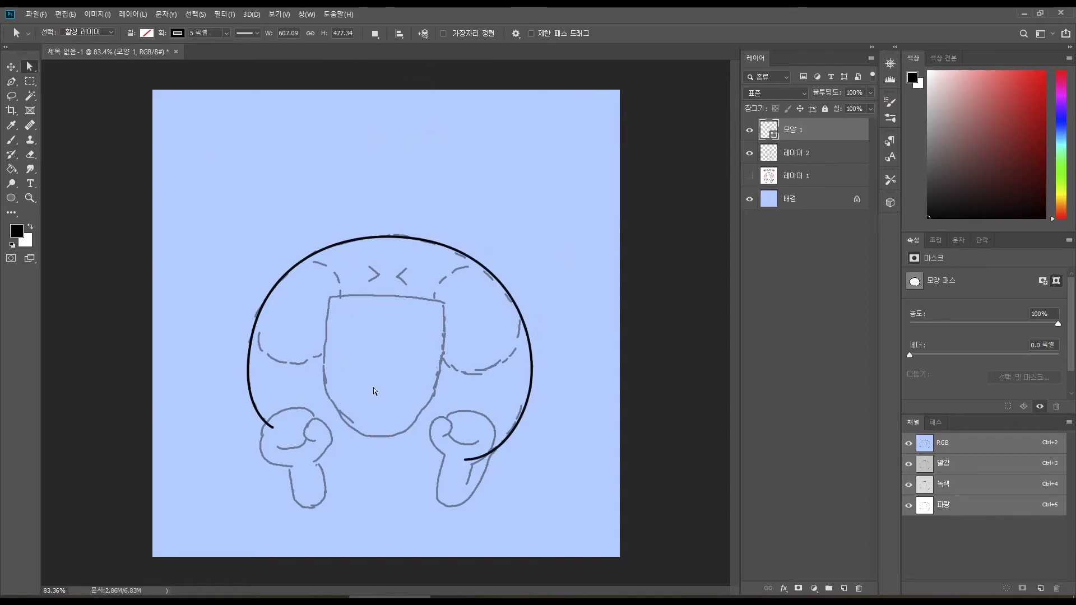
Trace the left fist's thumb with the Pen tool, from its inner curl around to the wrist.
{"action": "key", "text": "z"}
{"action": "left_click_drag", "start_coordinate": [409, 400], "coordinate": [365, 360]}
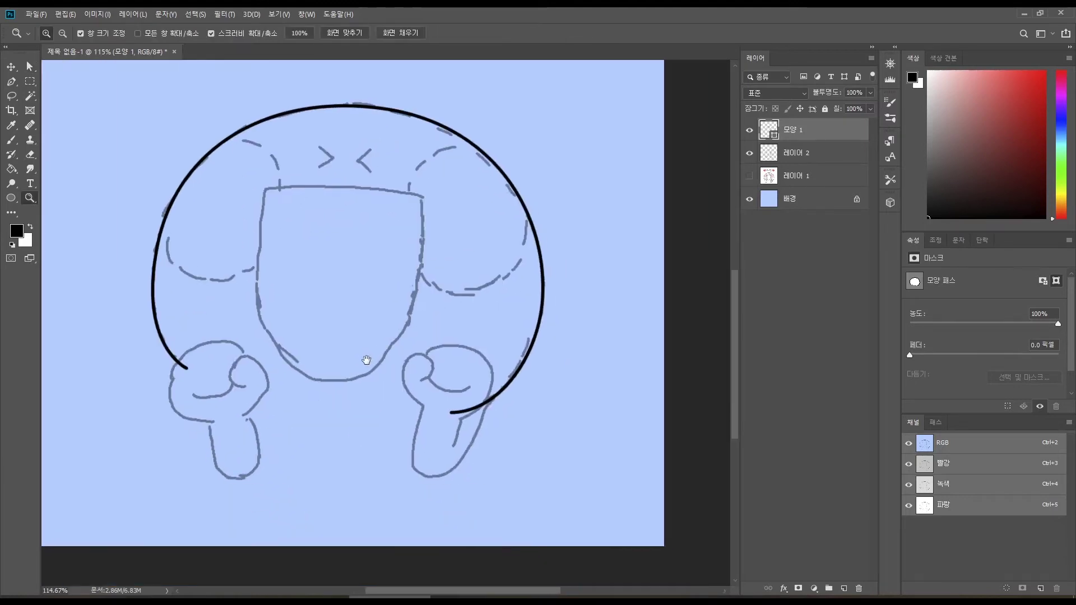
{"action": "key", "text": "p"}
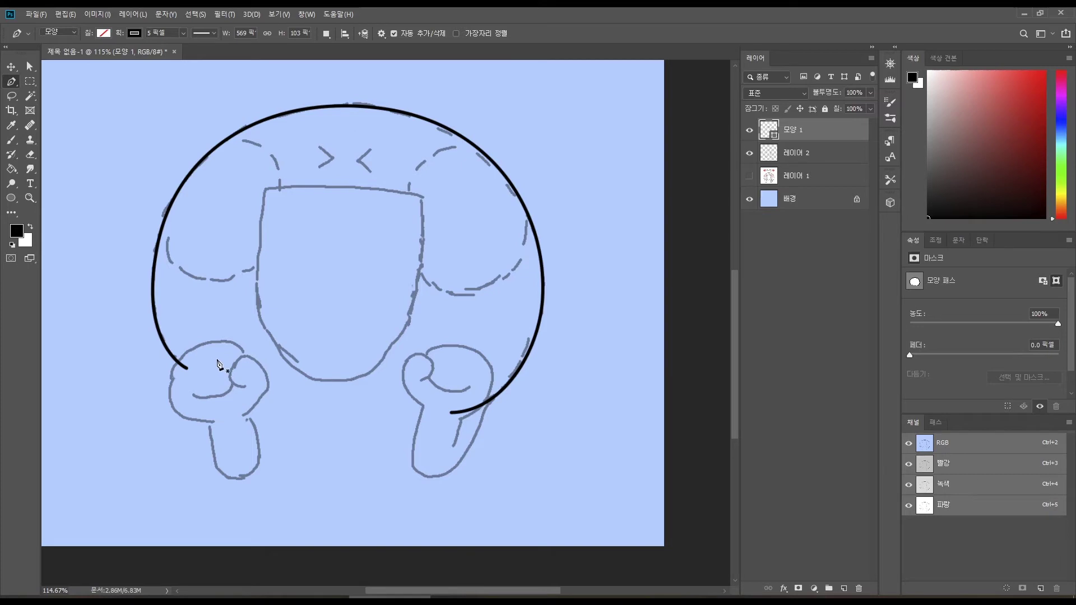
{"action": "key", "text": "z"}
{"action": "left_click_drag", "start_coordinate": [213, 430], "coordinate": [247, 429]}
{"action": "key", "text": "p"}
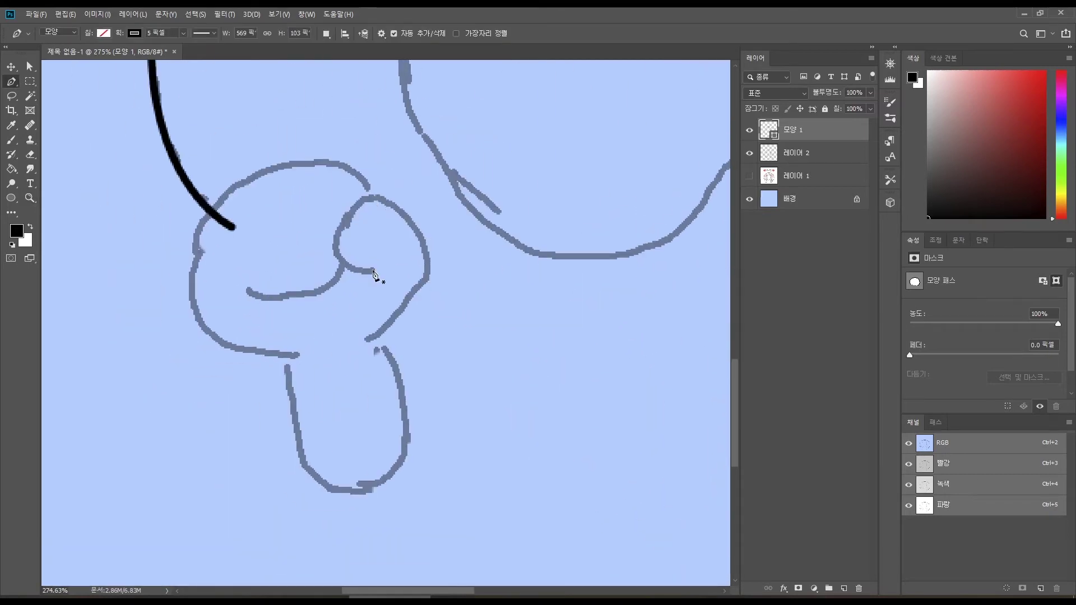
{"action": "left_click", "coordinate": [373, 270]}
{"action": "left_click_drag", "start_coordinate": [336, 249], "coordinate": [335, 228]}
{"action": "left_click_drag", "start_coordinate": [365, 200], "coordinate": [383, 194]}
{"action": "left_click_drag", "start_coordinate": [415, 230], "coordinate": [423, 240]}
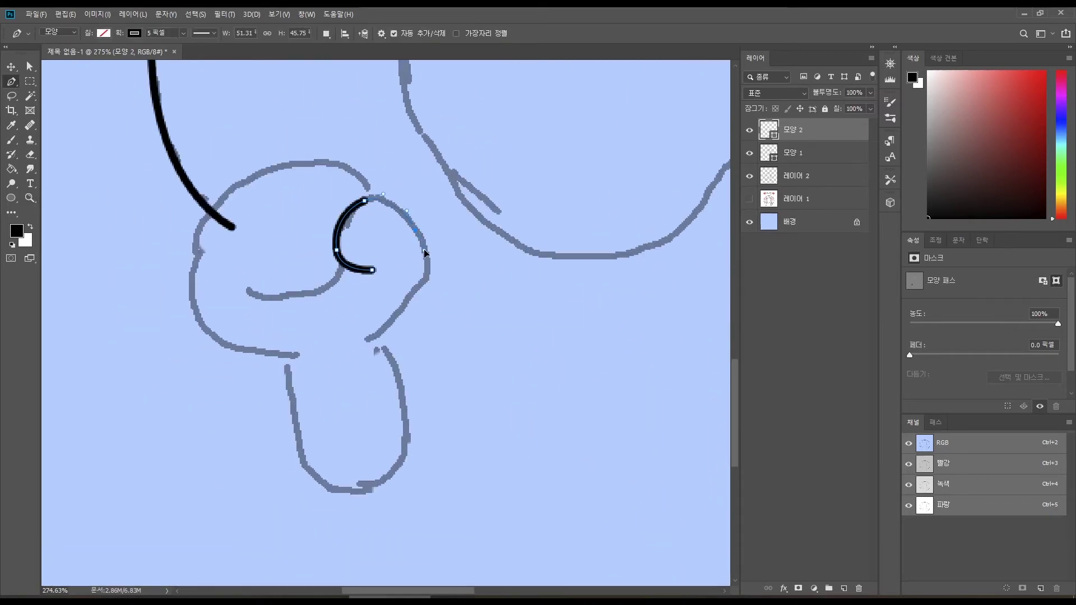
{"action": "left_click_drag", "start_coordinate": [414, 289], "coordinate": [398, 308]}
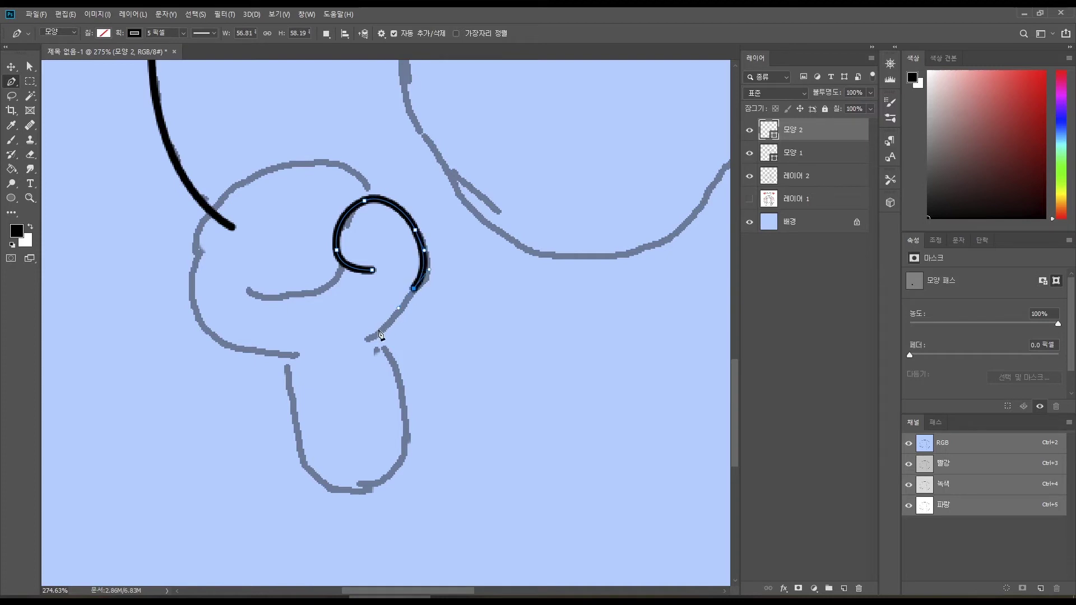
{"action": "left_click", "coordinate": [369, 341]}
Refine the lower curve of the left thumb outline, keeping it about 56 by 92 px, and deselect the path.
{"action": "key", "text": "a"}
{"action": "left_click_drag", "start_coordinate": [400, 313], "coordinate": [402, 317]}
{"action": "left_click", "coordinate": [360, 353]}
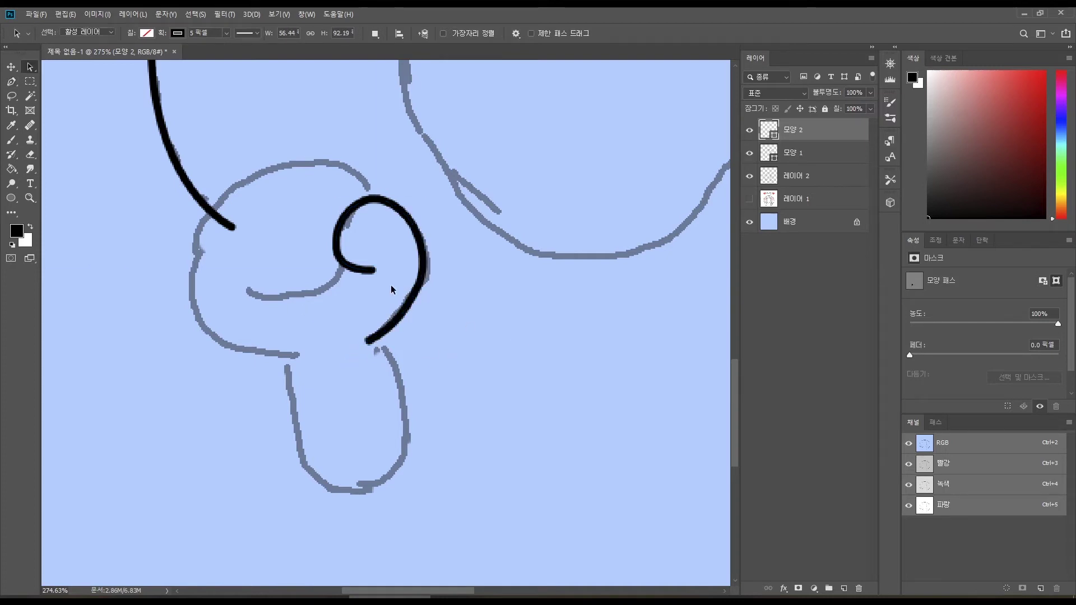
Trace the rounded U-shaped arm below the left fist as an open path about 77 px wide.
{"action": "key", "text": "p"}
{"action": "left_click", "coordinate": [378, 338]}
{"action": "left_click", "coordinate": [404, 399]}
{"action": "mouse_move", "coordinate": [402, 458]}
{"action": "left_mouse_down"}
{"action": "mouse_move", "coordinate": [398, 472]}
{"action": "mouse_move", "coordinate": [343, 499]}
{"action": "left_mouse_up"}
{"action": "left_click_drag", "start_coordinate": [305, 466], "coordinate": [296, 447]}
{"action": "left_click_drag", "start_coordinate": [287, 367], "coordinate": [285, 315]}
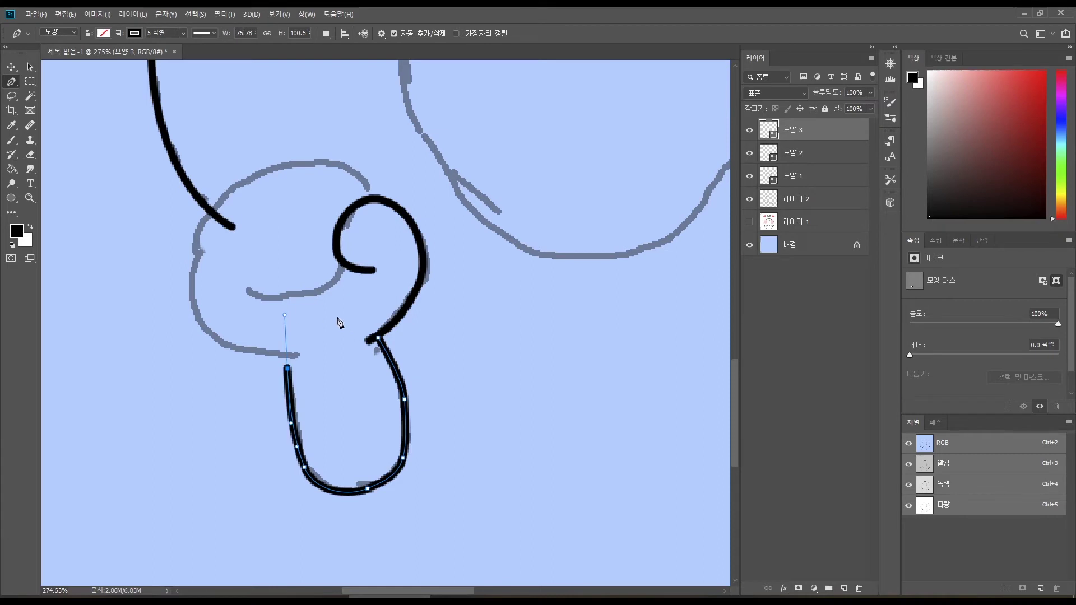
Extend the left arm outline's open end up to the fist's lower sketch line and undo a trial reshape of its right side.
{"action": "left_click", "coordinate": [288, 370], "text": "ctrl"}
{"action": "left_click", "coordinate": [287, 357]}
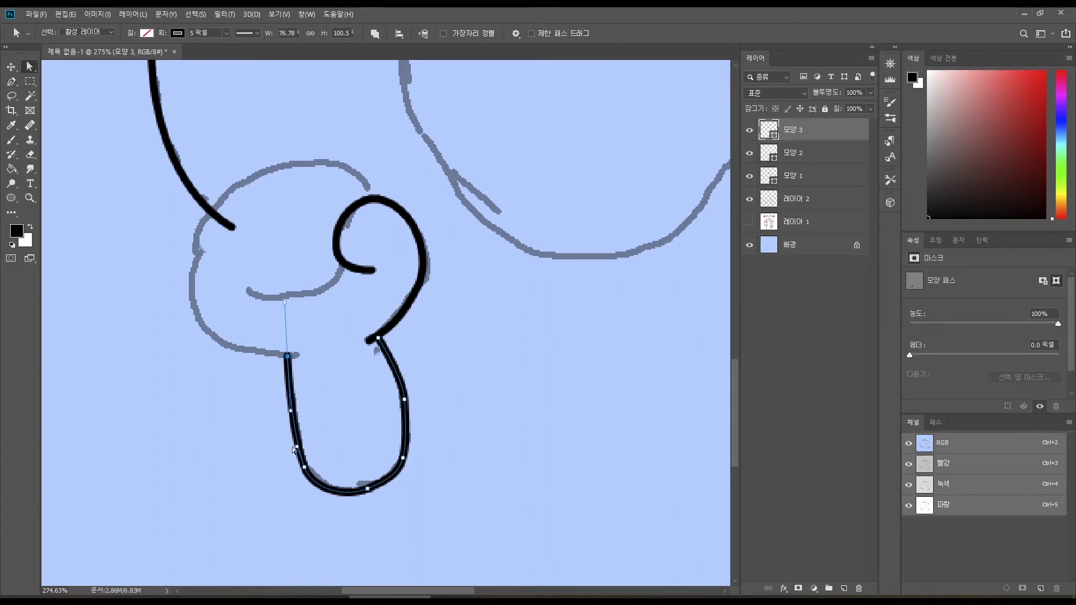
{"action": "left_click_drag", "start_coordinate": [407, 382], "coordinate": [410, 387]}
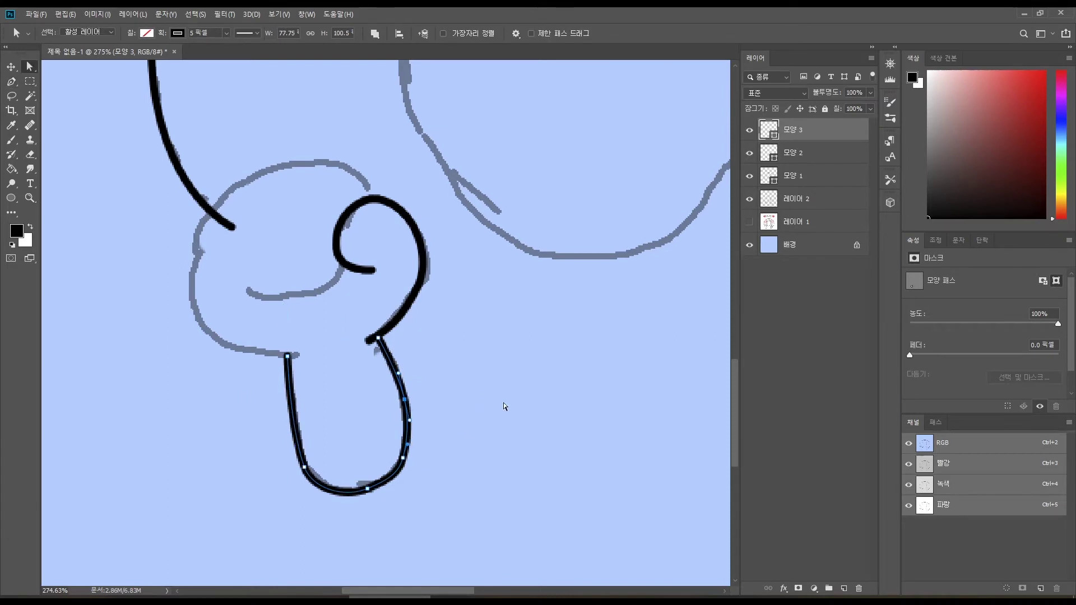
{"action": "key", "text": "ctrl+z"}
{"action": "key", "text": "ctrl+z"}
{"action": "left_click", "coordinate": [437, 465]}
Trace the left fist's outer outline from the arm's open end around and over to the top of the thumb.
{"action": "key", "text": "p"}
{"action": "left_click", "coordinate": [295, 355]}
{"action": "left_click_drag", "start_coordinate": [199, 321], "coordinate": [183, 285]}
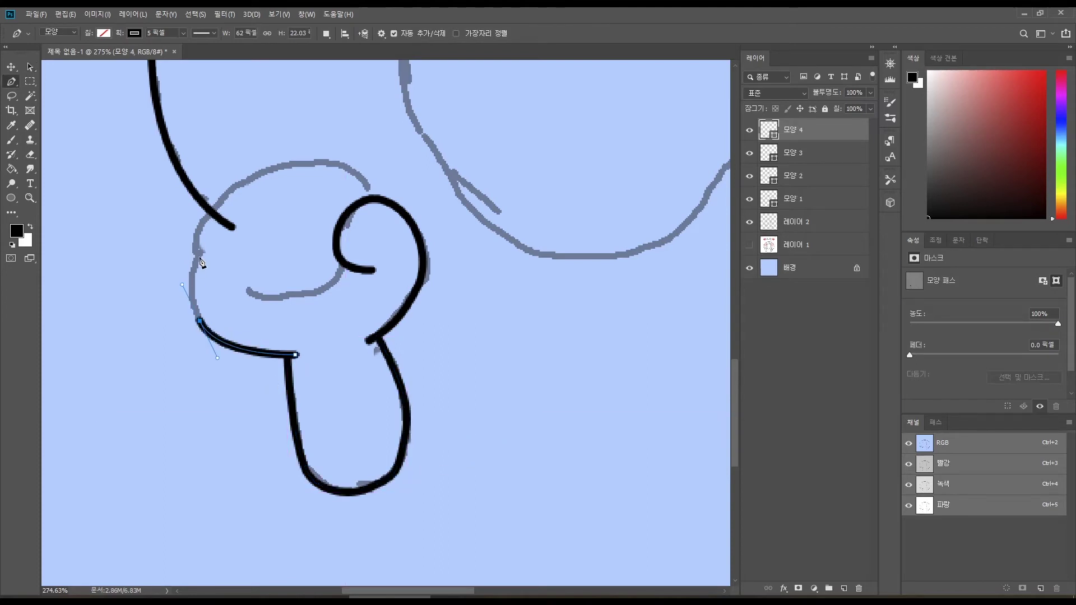
{"action": "left_click_drag", "start_coordinate": [262, 173], "coordinate": [339, 146]}
{"action": "left_click_drag", "start_coordinate": [373, 201], "coordinate": [382, 224]}
{"action": "key", "text": "Escape"}
Trace the curved finger line inside the left fist, about 62 by 25 px, starting from the thumb.
{"action": "left_click", "coordinate": [342, 261]}
{"action": "left_click_drag", "start_coordinate": [247, 289], "coordinate": [163, 269]}
{"action": "left_click_drag", "start_coordinate": [303, 294], "coordinate": [257, 308]}
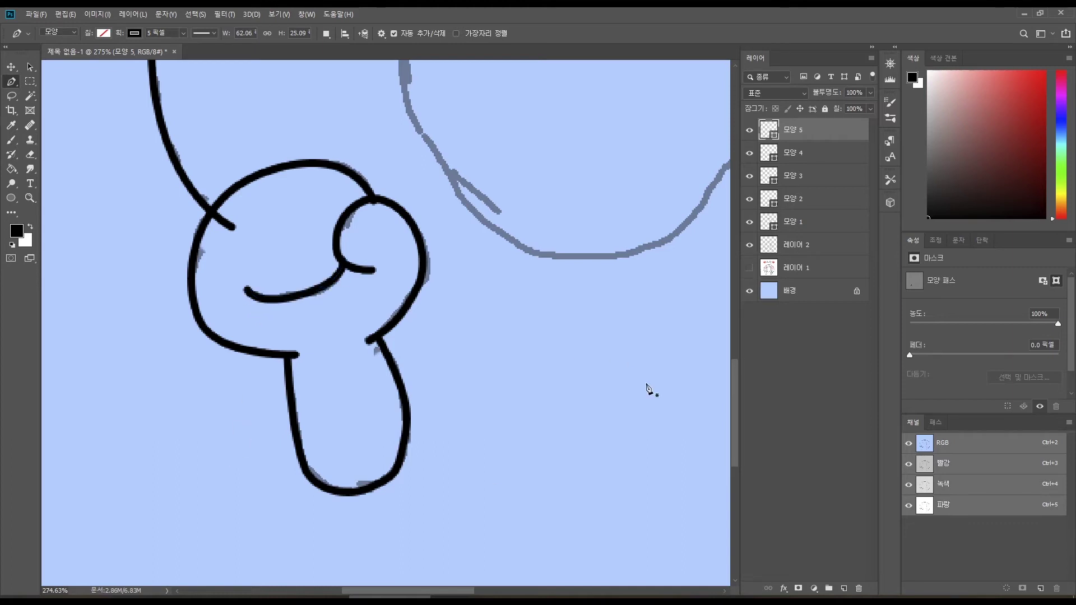
Trace the right fist's thumb down to a sharp corner at the wrist, about 46 by 81 px, removing the outgoing handle.
{"action": "scroll", "coordinate": [620, 368], "scroll_direction": "right", "scroll_amount": 5}
{"action": "left_click", "coordinate": [371, 263]}
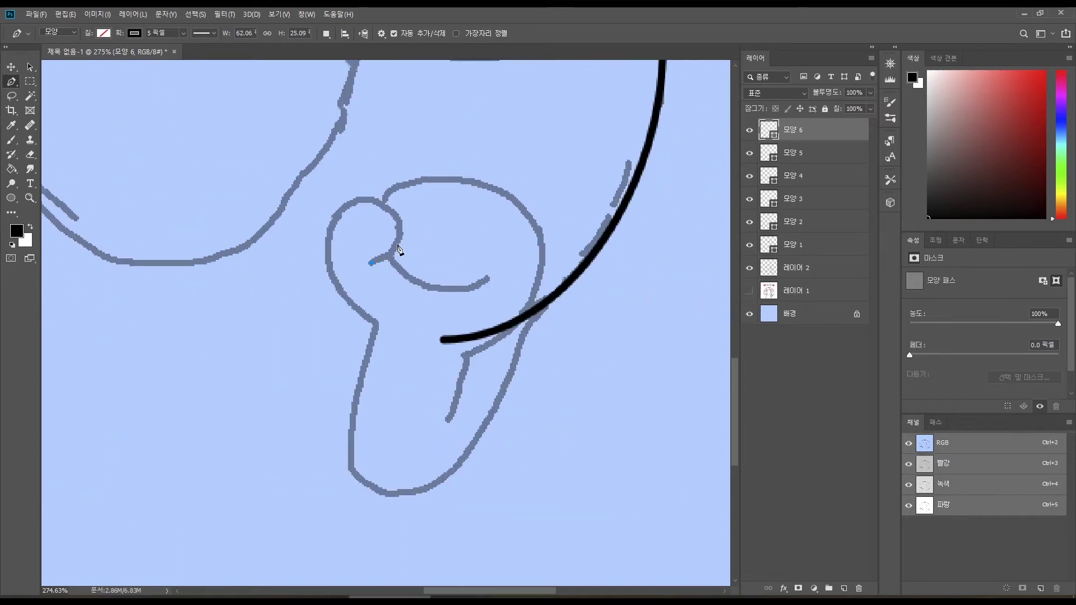
{"action": "mouse_move", "coordinate": [377, 201]}
{"action": "left_mouse_down"}
{"action": "mouse_move", "coordinate": [344, 204]}
{"action": "mouse_move", "coordinate": [327, 235]}
{"action": "left_mouse_up"}
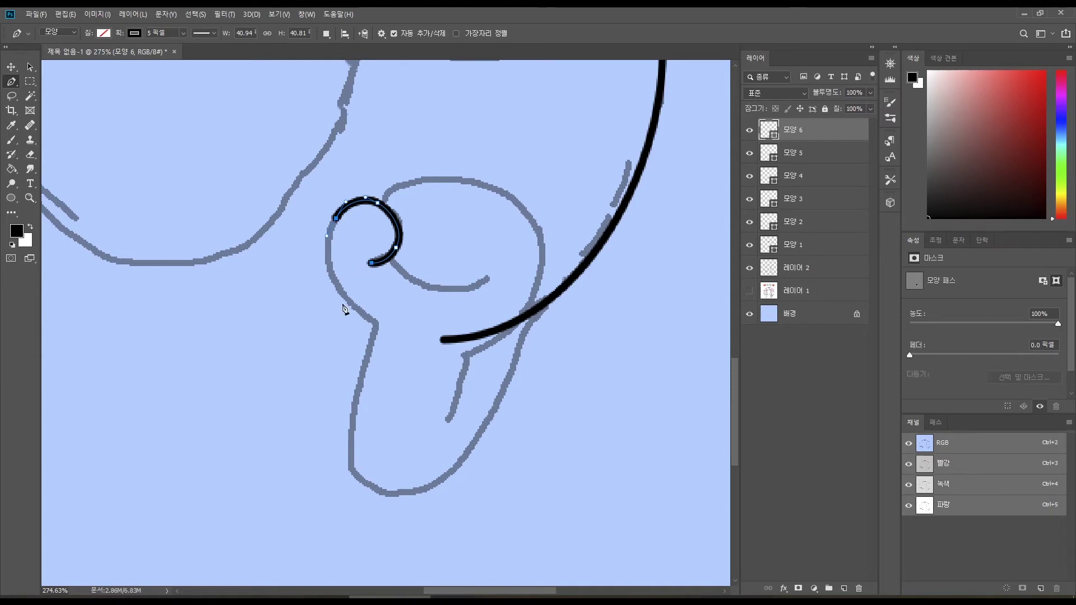
{"action": "left_click_drag", "start_coordinate": [376, 324], "coordinate": [438, 370]}
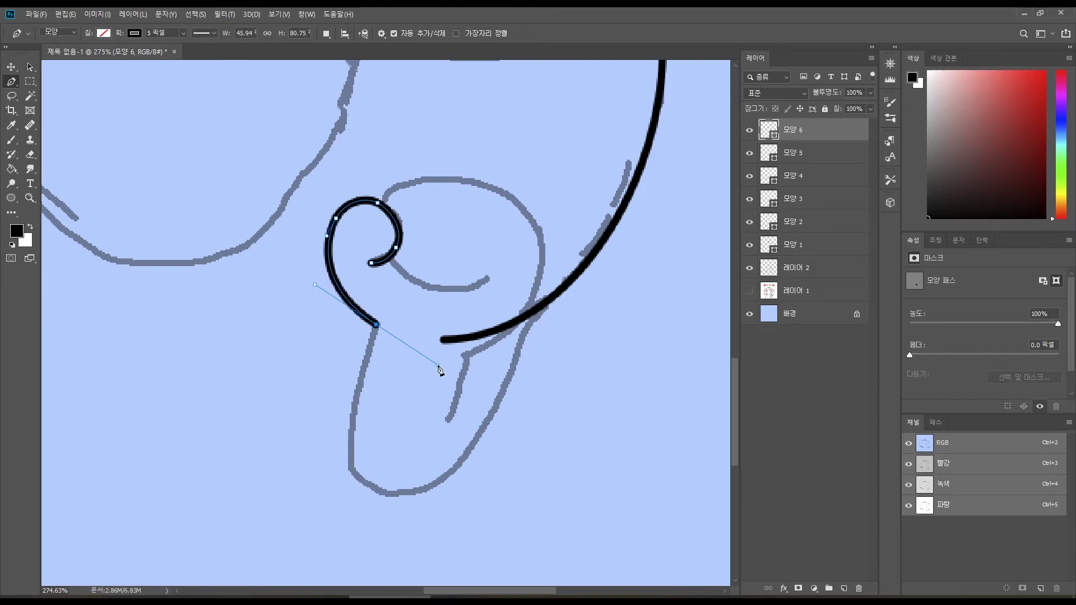
{"action": "left_click", "coordinate": [377, 328]}
{"action": "left_click", "coordinate": [377, 329]}
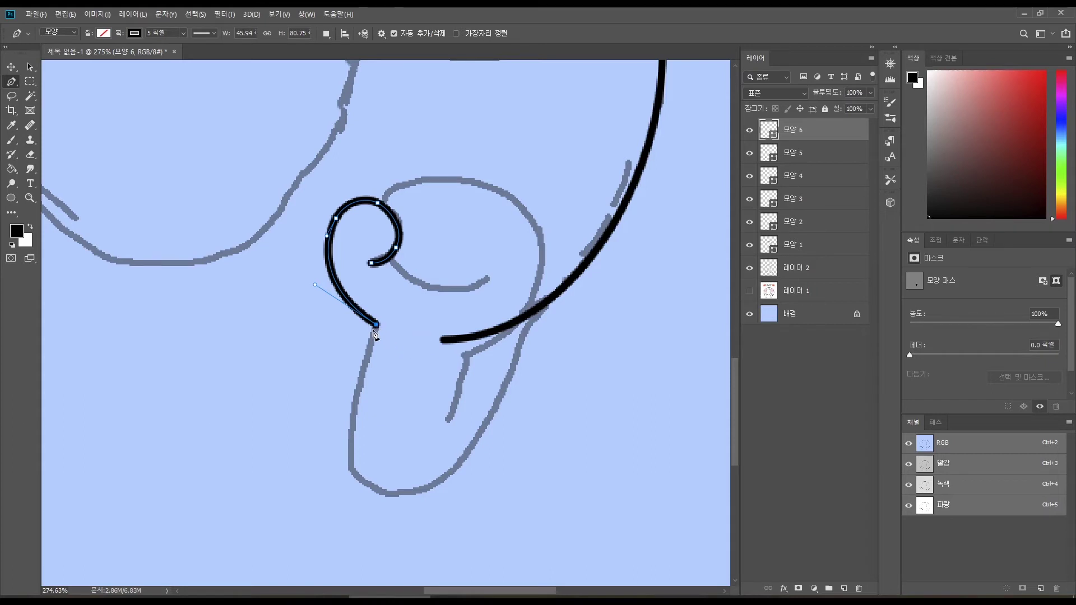
{"action": "left_click", "coordinate": [221, 409]}
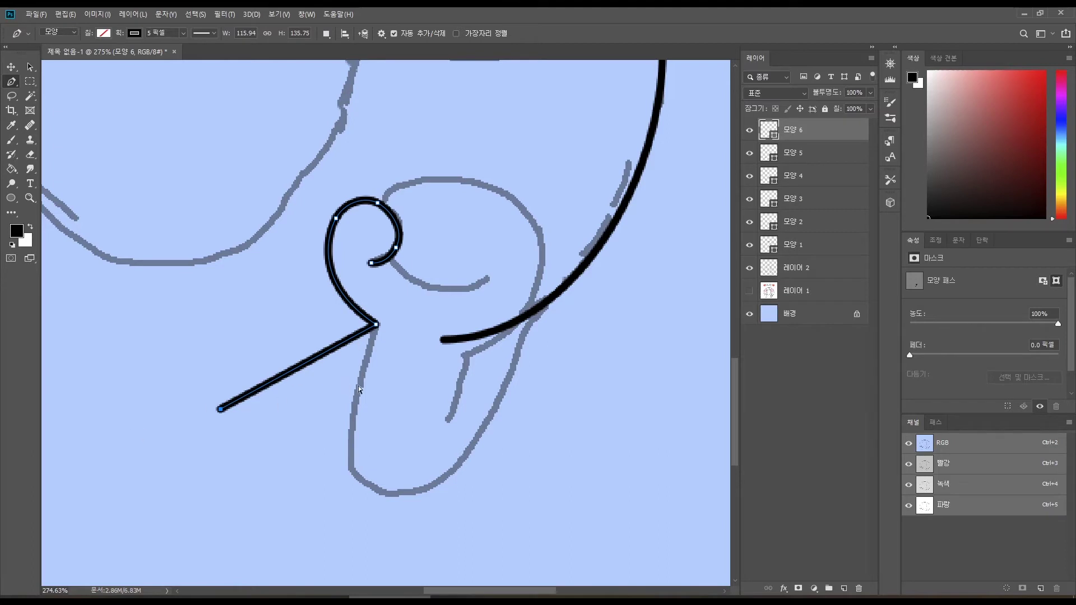
{"action": "key", "text": "ctrl+z"}
Continue the right thumb path around the rounded arm and up to the head outline, about 138 by 190 px overall.
{"action": "left_click_drag", "start_coordinate": [354, 418], "coordinate": [351, 455]}
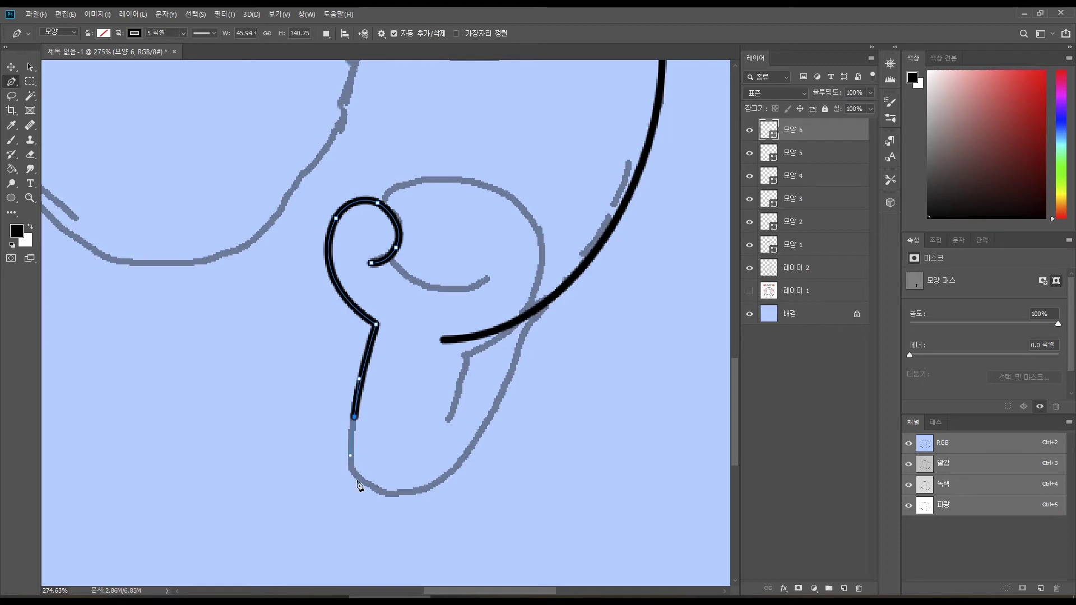
{"action": "mouse_move", "coordinate": [371, 491]}
{"action": "left_mouse_down"}
{"action": "mouse_move", "coordinate": [408, 502]}
{"action": "mouse_move", "coordinate": [390, 499]}
{"action": "left_mouse_up"}
{"action": "left_click_drag", "start_coordinate": [455, 469], "coordinate": [475, 446]}
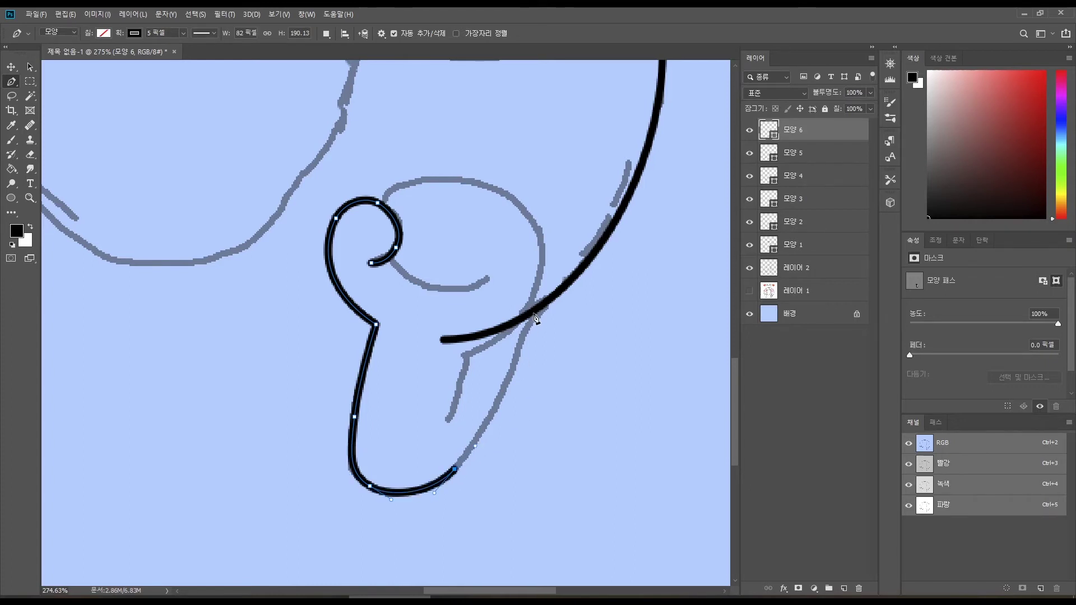
{"action": "left_click_drag", "start_coordinate": [540, 305], "coordinate": [586, 187]}
{"action": "key", "text": "Escape"}
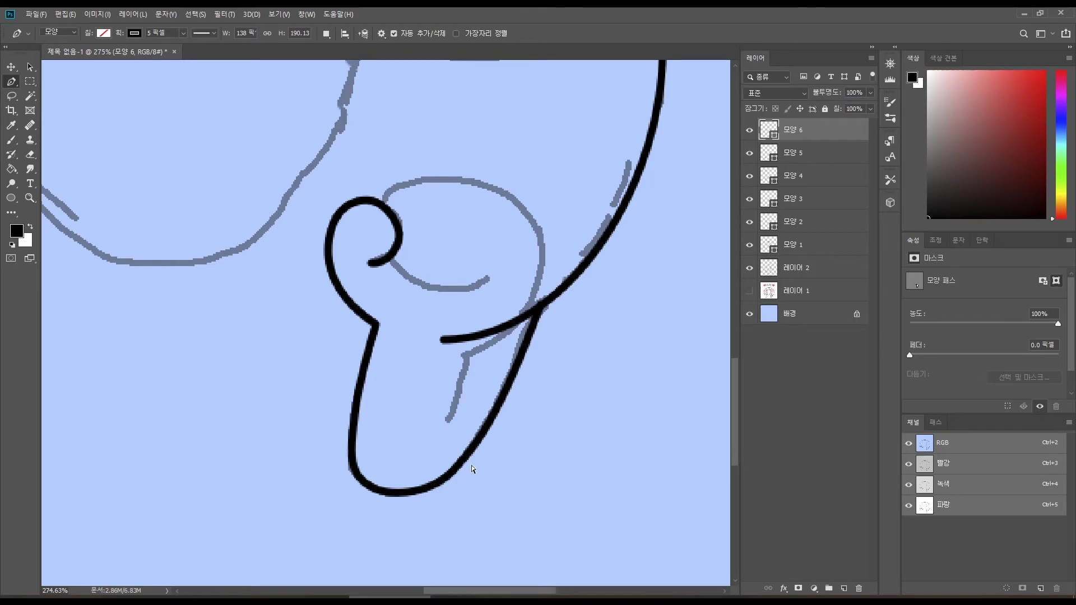
Trace the right arm's inner line and continue around the fist to the thumb, about 104 by 157 px.
{"action": "left_click", "coordinate": [450, 421]}
{"action": "left_click_drag", "start_coordinate": [466, 357], "coordinate": [471, 319]}
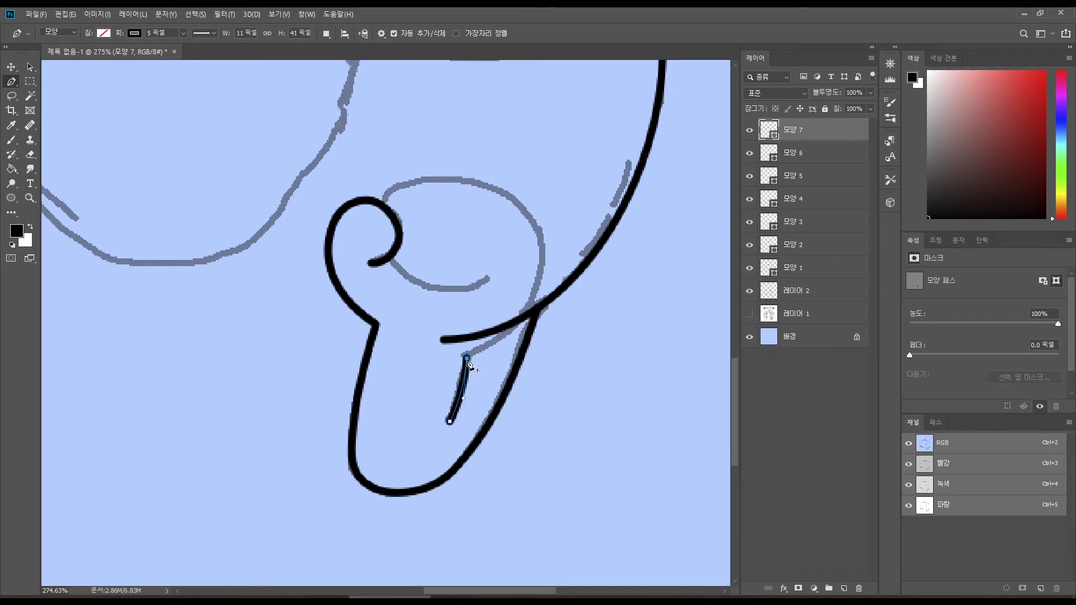
{"action": "left_click_drag", "start_coordinate": [538, 282], "coordinate": [568, 215]}
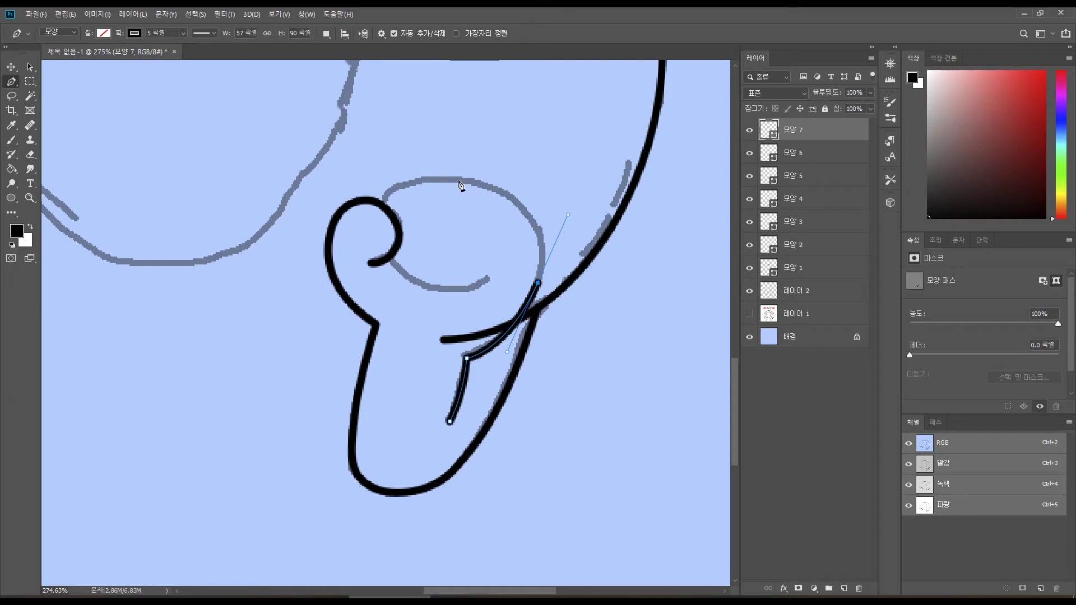
{"action": "left_click_drag", "start_coordinate": [458, 180], "coordinate": [383, 238]}
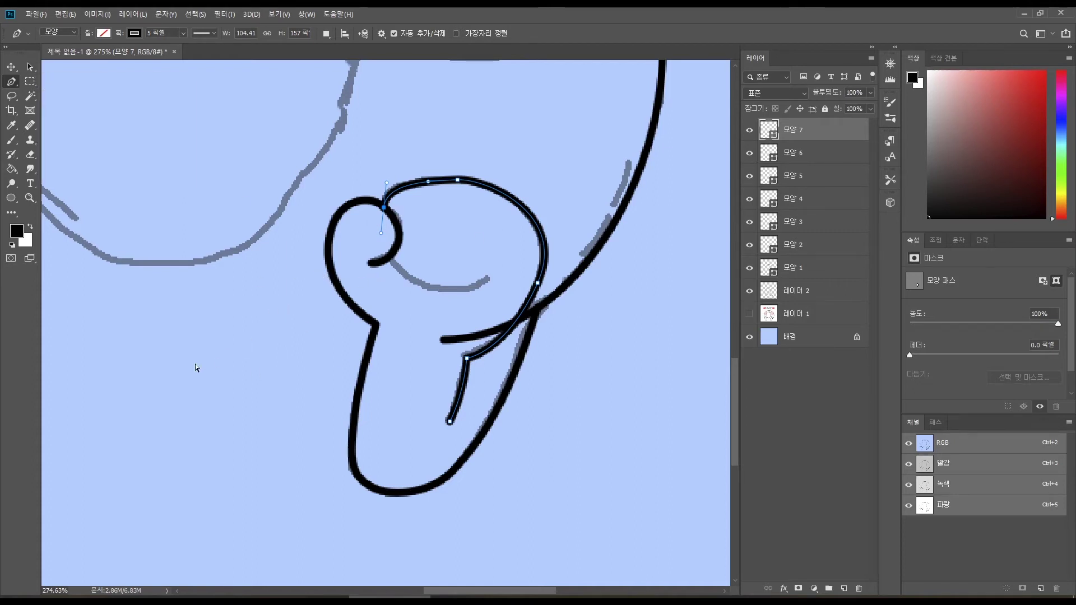
{"action": "left_click", "coordinate": [252, 350], "text": "ctrl"}
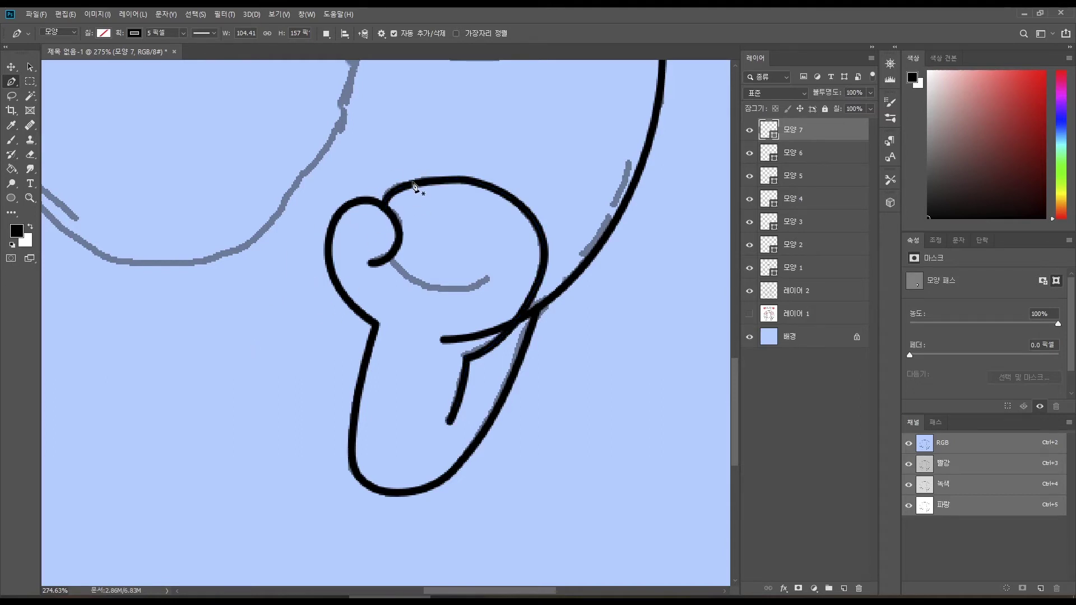
Trace the curved finger line inside the right fist, about 63 by 21 px, starting from the thumb.
{"action": "left_click", "coordinate": [389, 257]}
{"action": "left_click_drag", "start_coordinate": [426, 286], "coordinate": [498, 270]}
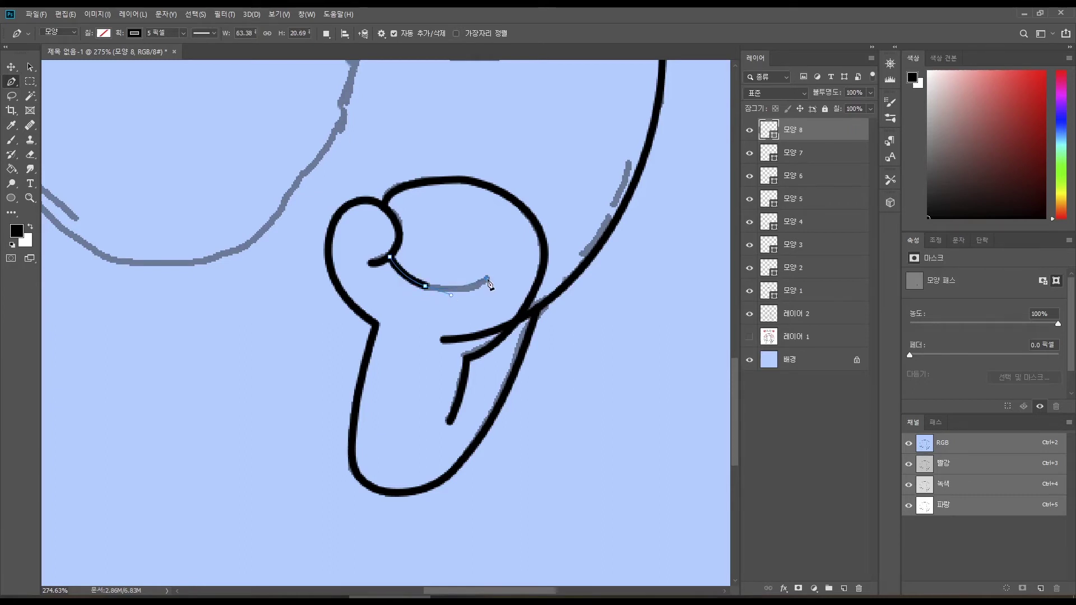
{"action": "key", "text": "Return"}
Reshape the top of the right fist outline into a rounder curve by shifting its upper anchor's handle.
{"action": "key", "text": "z"}
{"action": "left_click_drag", "start_coordinate": [562, 396], "coordinate": [537, 318]}
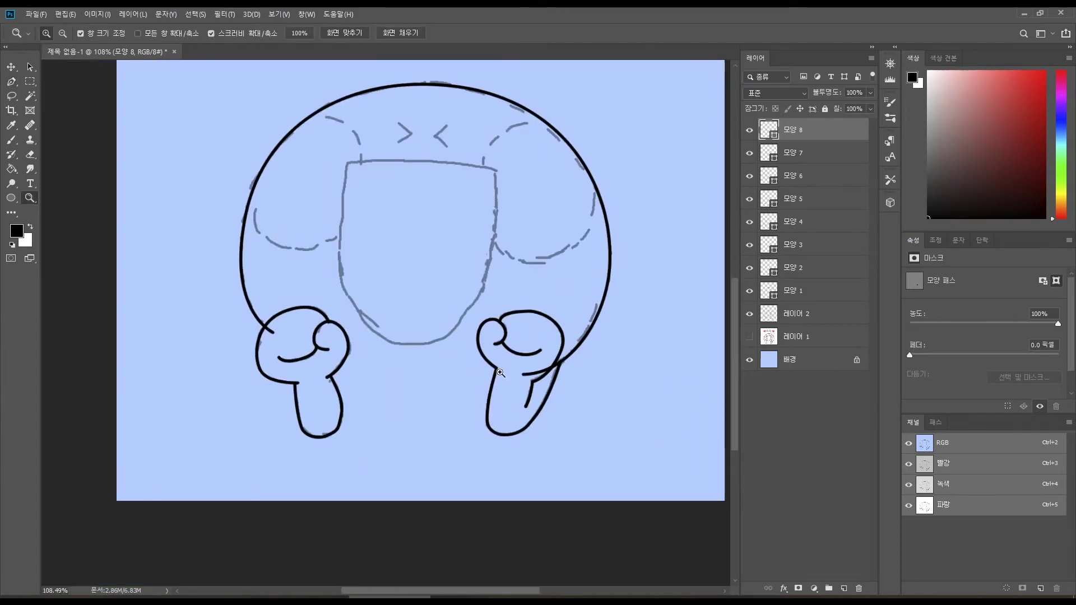
{"action": "left_click_drag", "start_coordinate": [535, 358], "coordinate": [589, 343]}
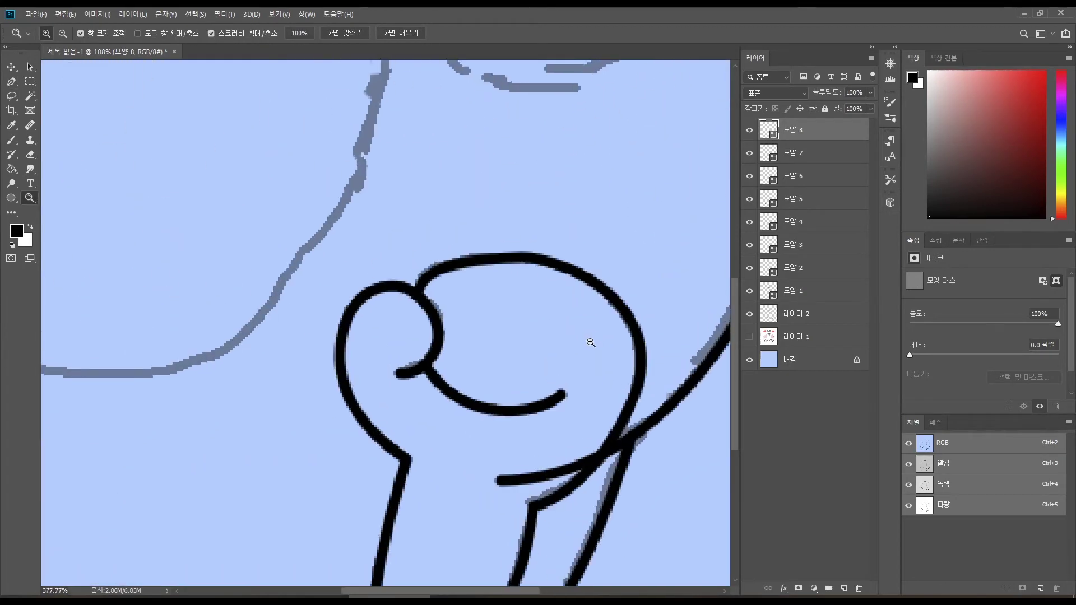
{"action": "key", "text": "v"}
{"action": "left_click", "coordinate": [509, 260]}
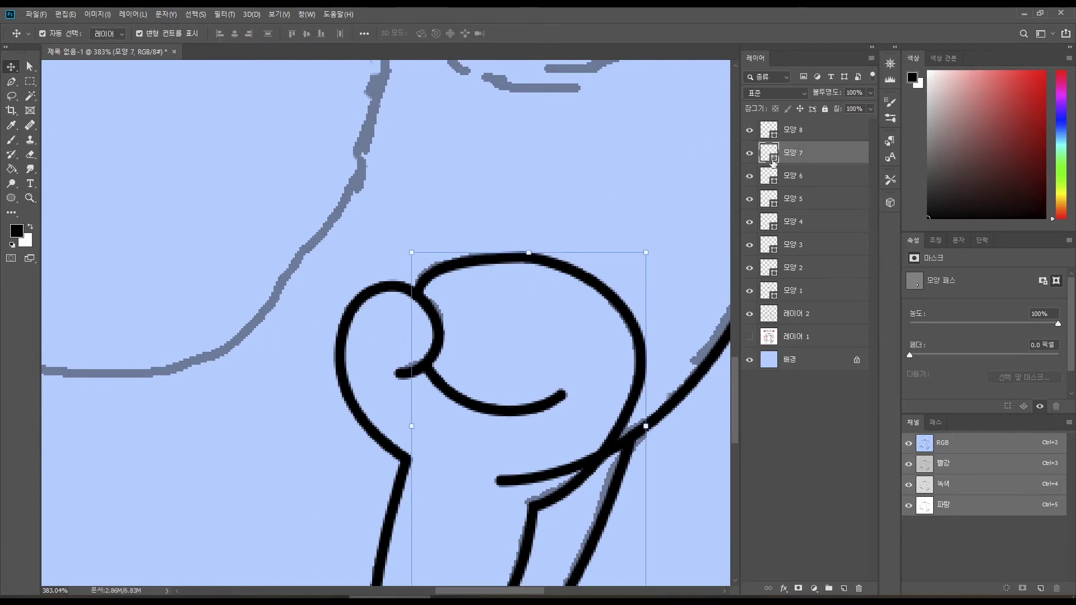
{"action": "left_click", "coordinate": [30, 66]}
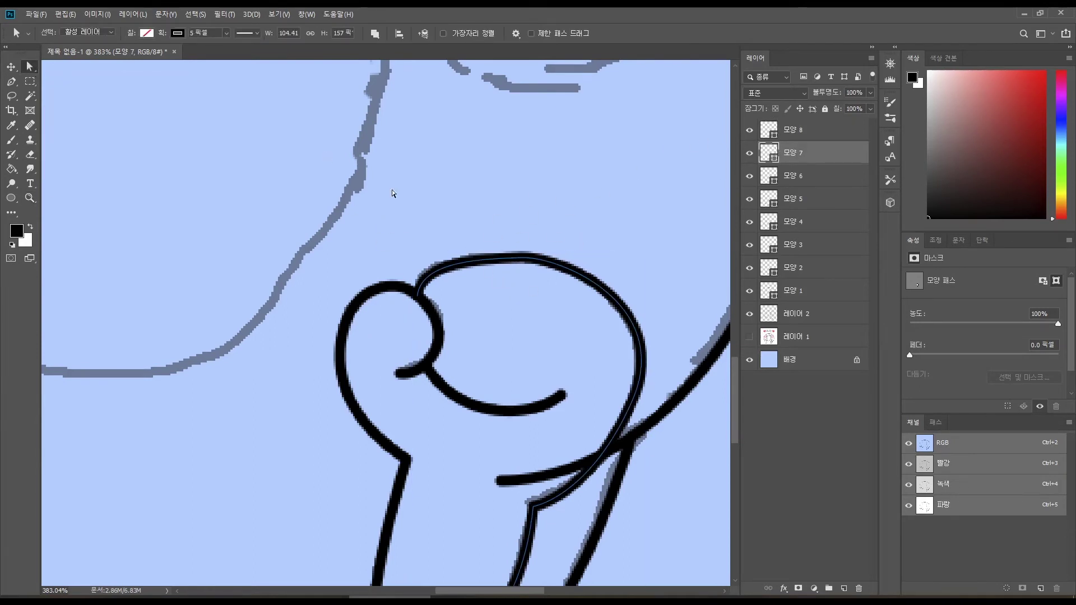
{"action": "left_click", "coordinate": [523, 260]}
{"action": "left_click", "coordinate": [418, 296]}
{"action": "left_click", "coordinate": [521, 257]}
{"action": "left_click_drag", "start_coordinate": [501, 259], "coordinate": [477, 253]}
{"action": "left_click", "coordinate": [601, 328]}
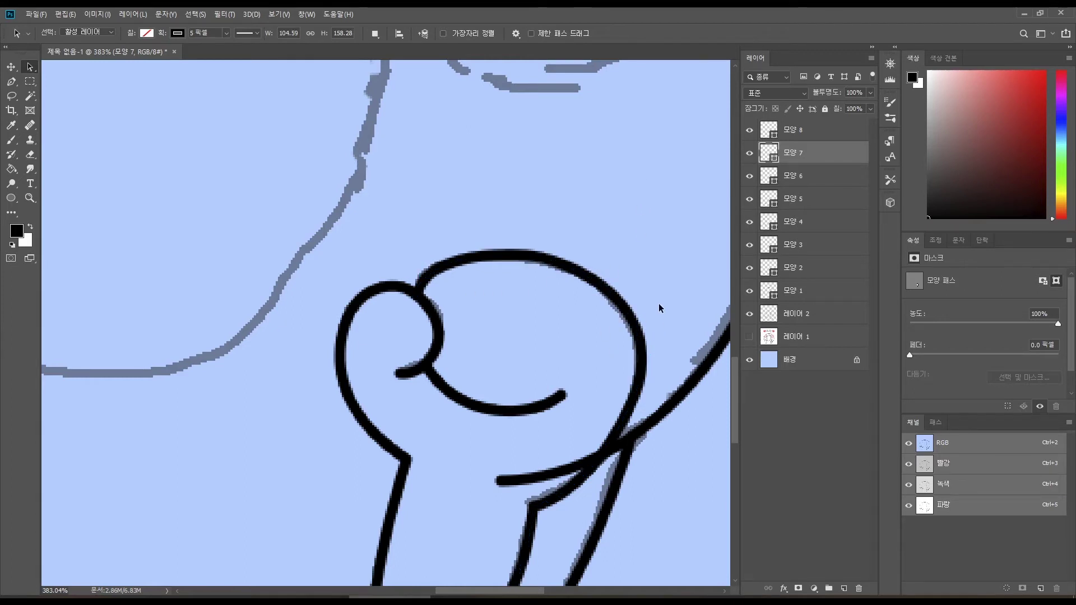
Check which traced line each shape layer from 모양 8 down to 모양 2 holds by switching its visibility off and on.
{"action": "scroll", "coordinate": [652, 300], "scroll_direction": "down", "scroll_amount": 6}
{"action": "left_click", "coordinate": [749, 130]}
{"action": "left_click", "coordinate": [749, 130]}
{"action": "left_click", "coordinate": [749, 152]}
{"action": "left_click", "coordinate": [749, 153]}
{"action": "left_click", "coordinate": [749, 175]}
{"action": "left_click", "coordinate": [749, 175]}
{"action": "left_click", "coordinate": [749, 198]}
{"action": "left_click", "coordinate": [749, 199]}
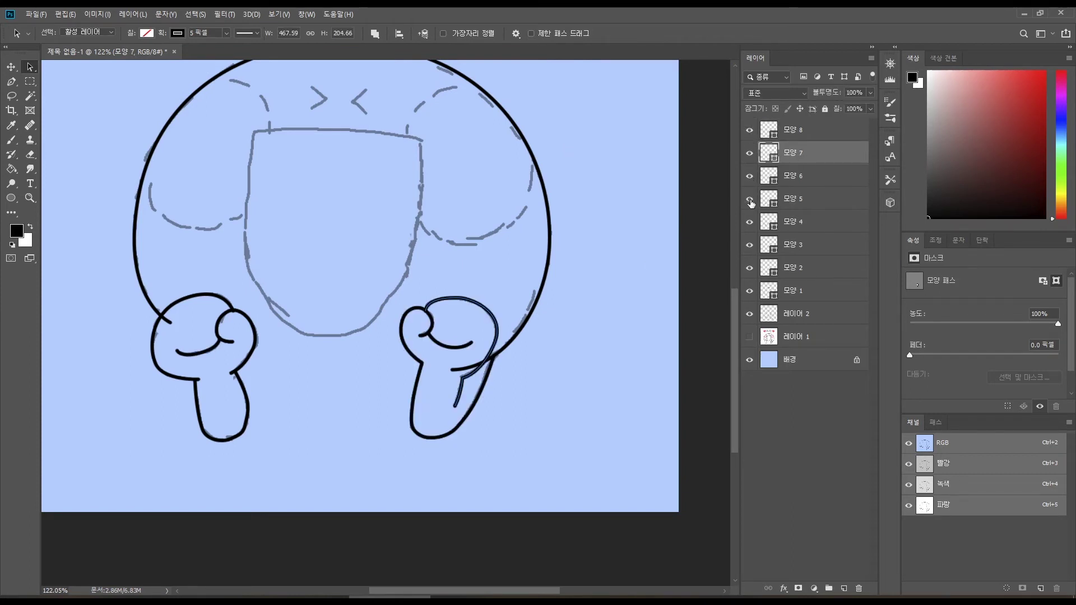
{"action": "left_click", "coordinate": [749, 223]}
{"action": "left_click", "coordinate": [749, 223]}
{"action": "left_click", "coordinate": [750, 245]}
{"action": "left_click", "coordinate": [749, 246]}
{"action": "left_click", "coordinate": [749, 268]}
{"action": "left_click", "coordinate": [749, 267]}
Trace the left eye as an open > shape about 20 by 31 px, on a new layer above all others.
{"action": "key", "text": "alt+bracketright"}
{"action": "scroll", "coordinate": [389, 355], "scroll_direction": "up", "scroll_amount": 3}
{"action": "key", "text": "p"}
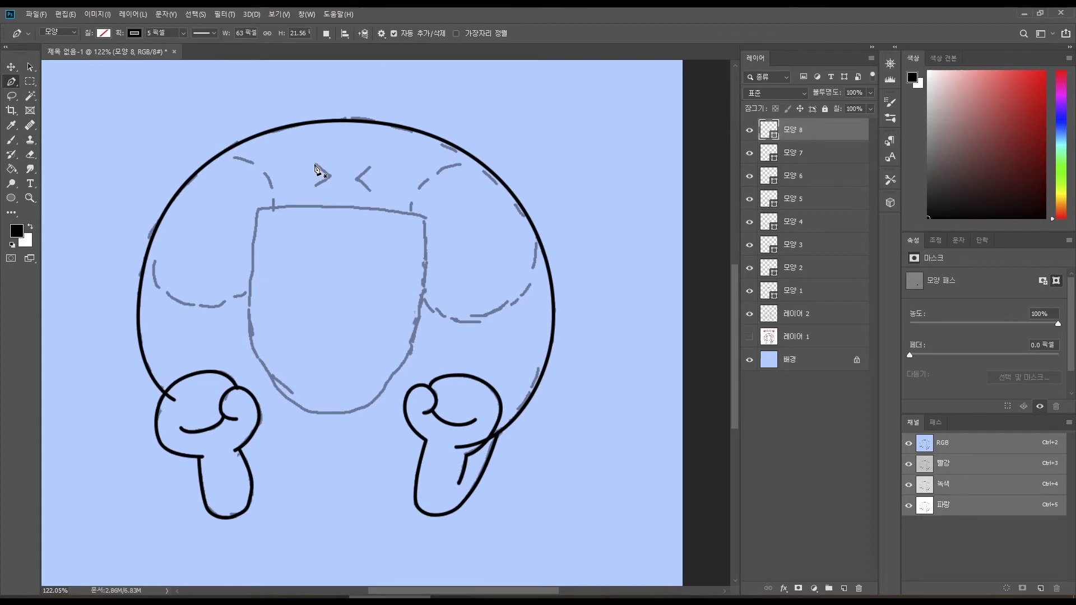
{"action": "left_click", "coordinate": [316, 163]}
{"action": "left_click", "coordinate": [329, 175]}
{"action": "left_click", "coordinate": [315, 185]}
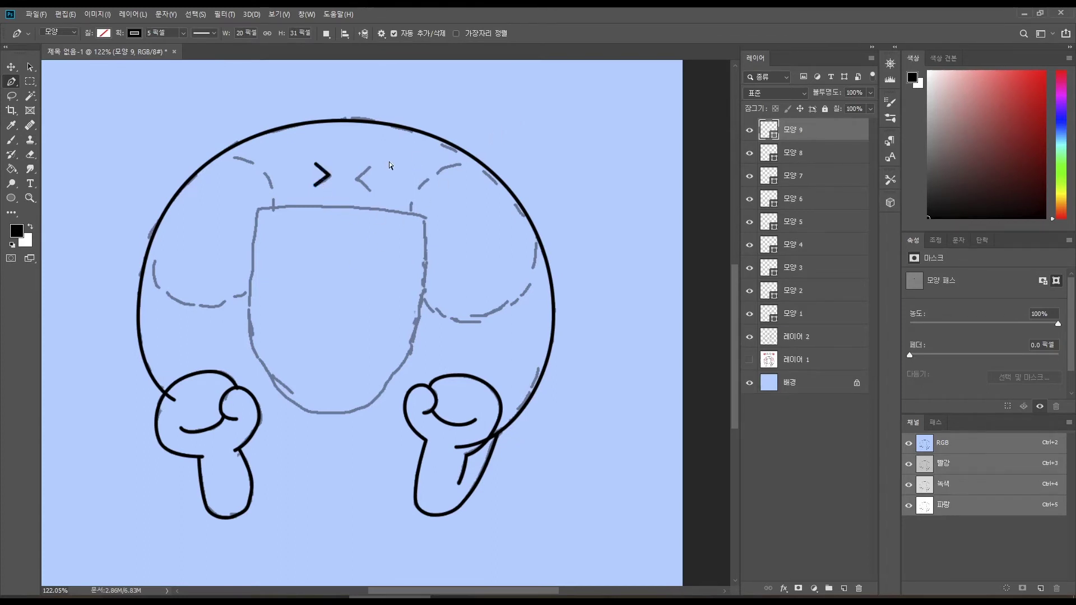
Trace the right eye as a separate open < shape about 19 by 33 px.
{"action": "left_click", "coordinate": [369, 167]}
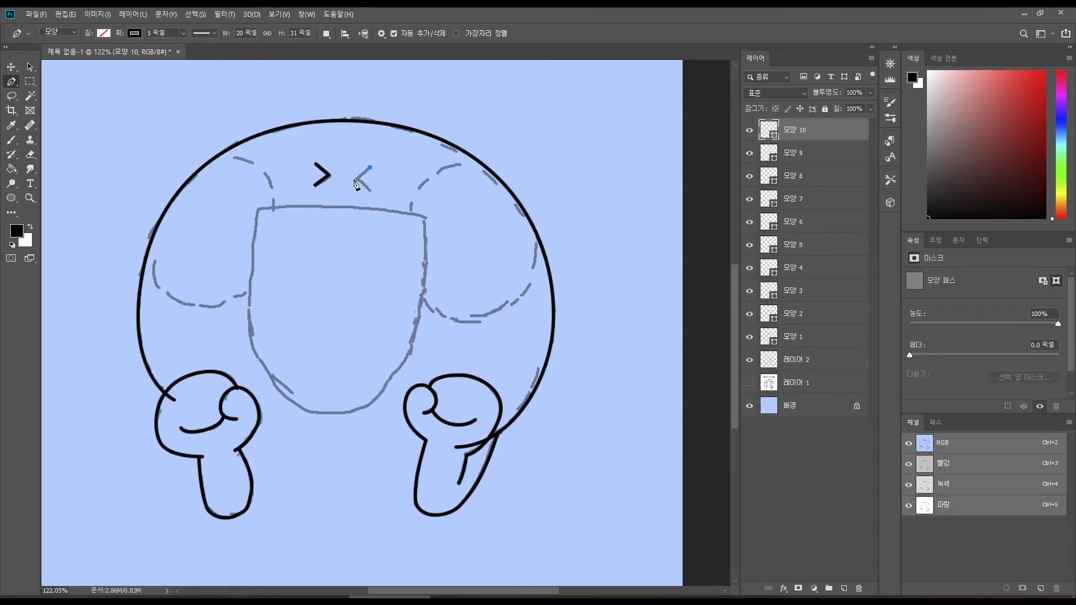
{"action": "left_click", "coordinate": [357, 179]}
{"action": "left_click", "coordinate": [370, 189]}
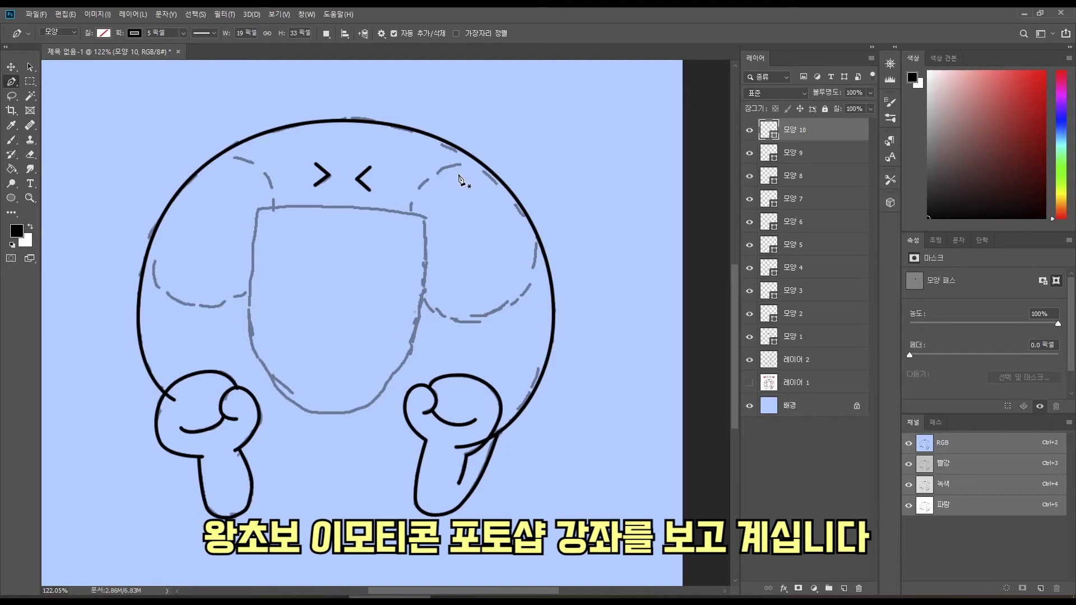
Trace the open mouth as a closed shape with a slightly curved top edge about 241 px wide and a rounded bottom.
{"action": "left_click", "coordinate": [259, 211]}
{"action": "left_click_drag", "start_coordinate": [424, 219], "coordinate": [522, 236]}
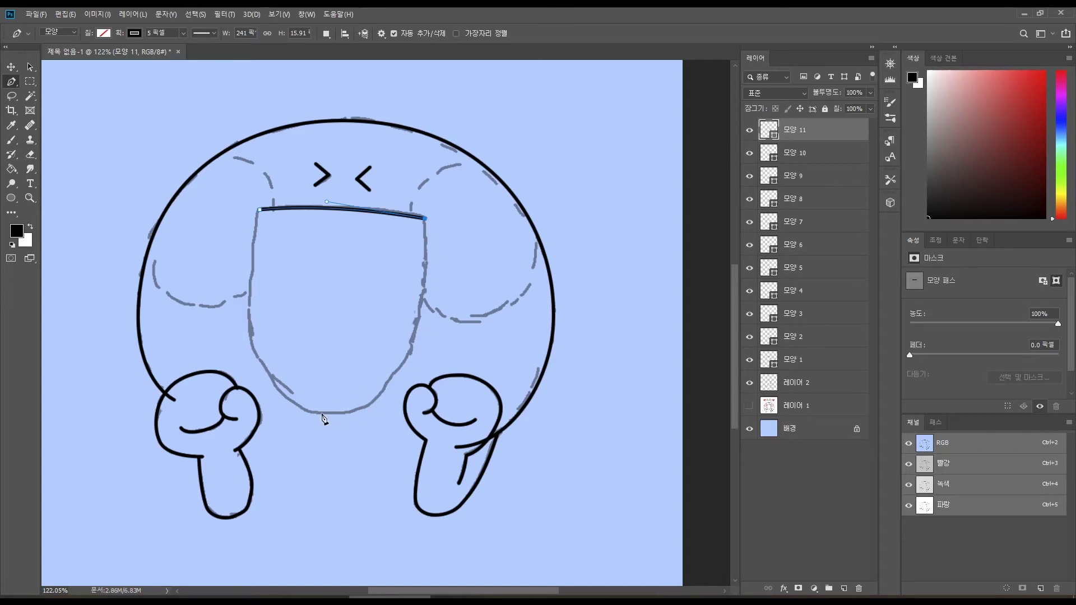
{"action": "left_click_drag", "start_coordinate": [320, 413], "coordinate": [209, 404]}
{"action": "left_click", "coordinate": [260, 210]}
Hide the reference image 레이어 1 and the sketch 레이어 2, and add a new empty layer directly above them.
{"action": "key", "text": "v"}
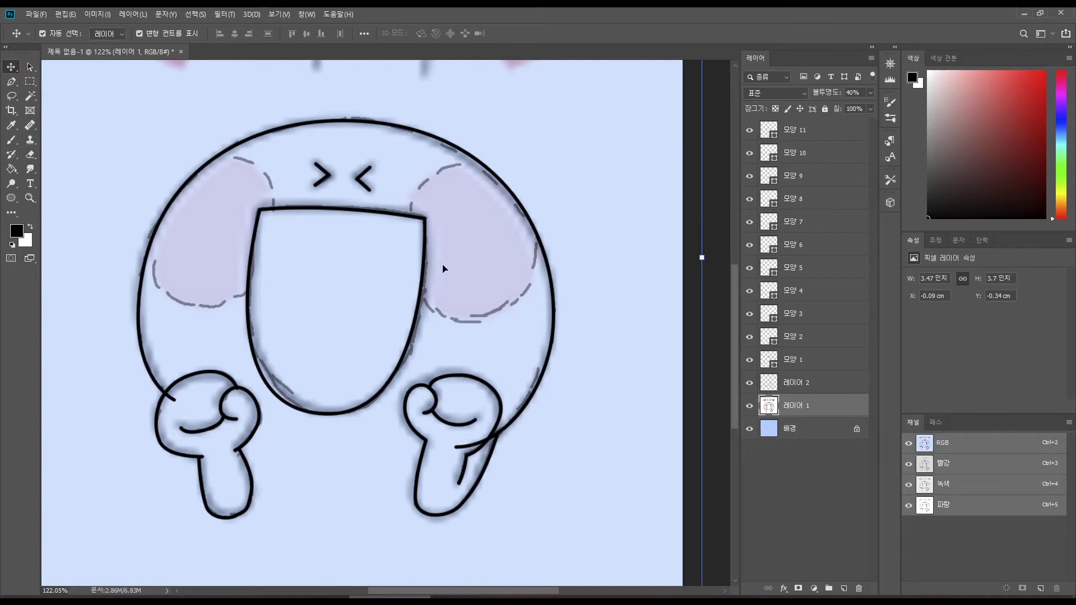
{"action": "left_click", "coordinate": [748, 407]}
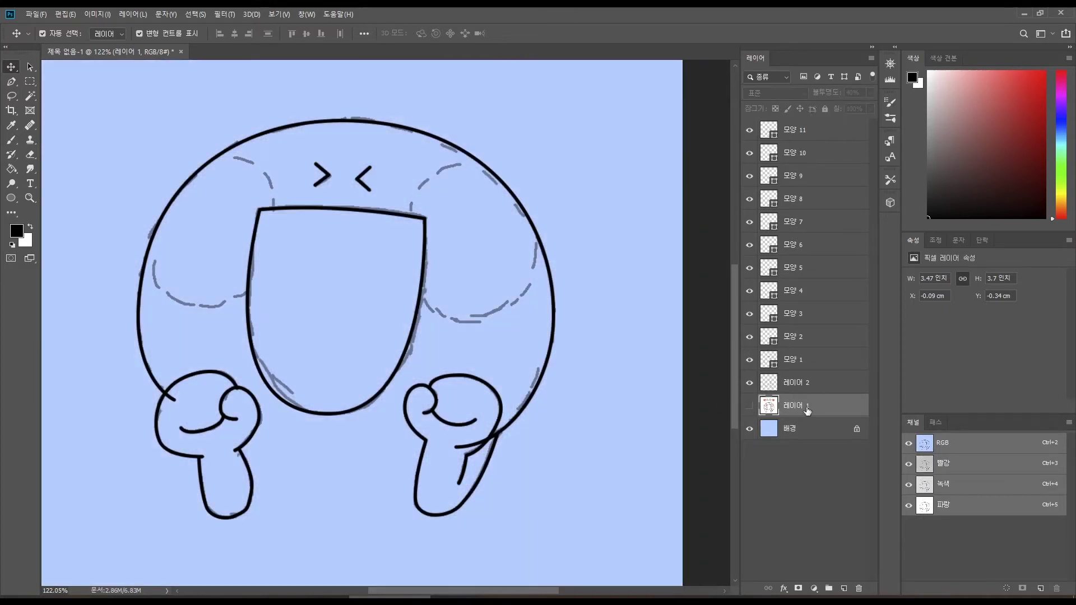
{"action": "left_click", "coordinate": [805, 389]}
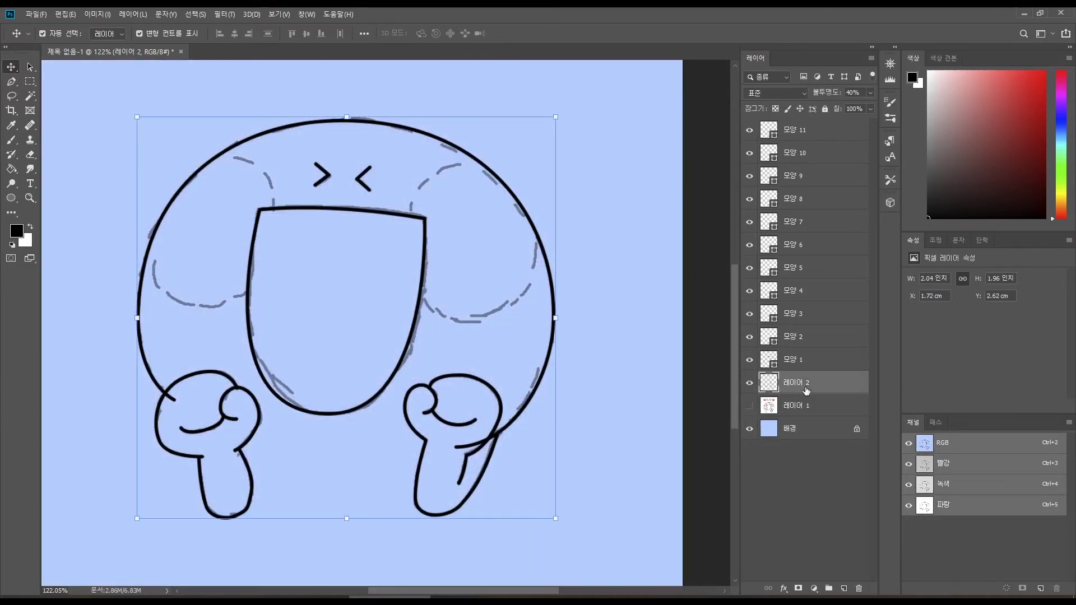
{"action": "key", "text": "ctrl+comma"}
{"action": "key", "text": "ctrl+shift+n"}
{"action": "key", "text": "Return"}
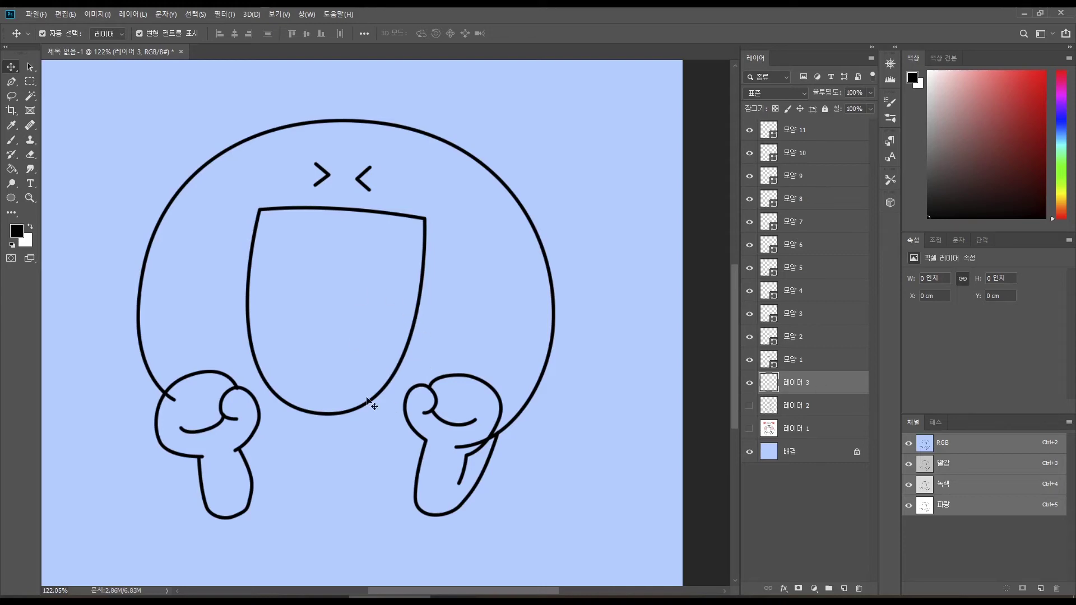
Delete the extra anchor at the lower right of the left arm outline to smooth its curve.
{"action": "left_click", "coordinate": [251, 478]}
{"action": "scroll", "coordinate": [250, 478], "scroll_direction": "up", "scroll_amount": 5}
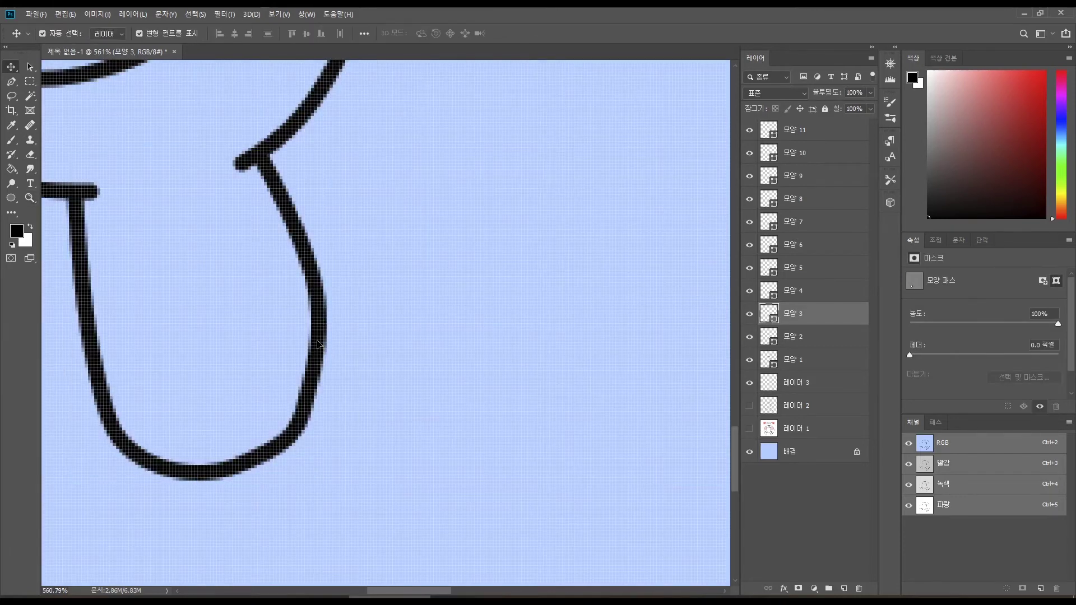
{"action": "key", "text": "a"}
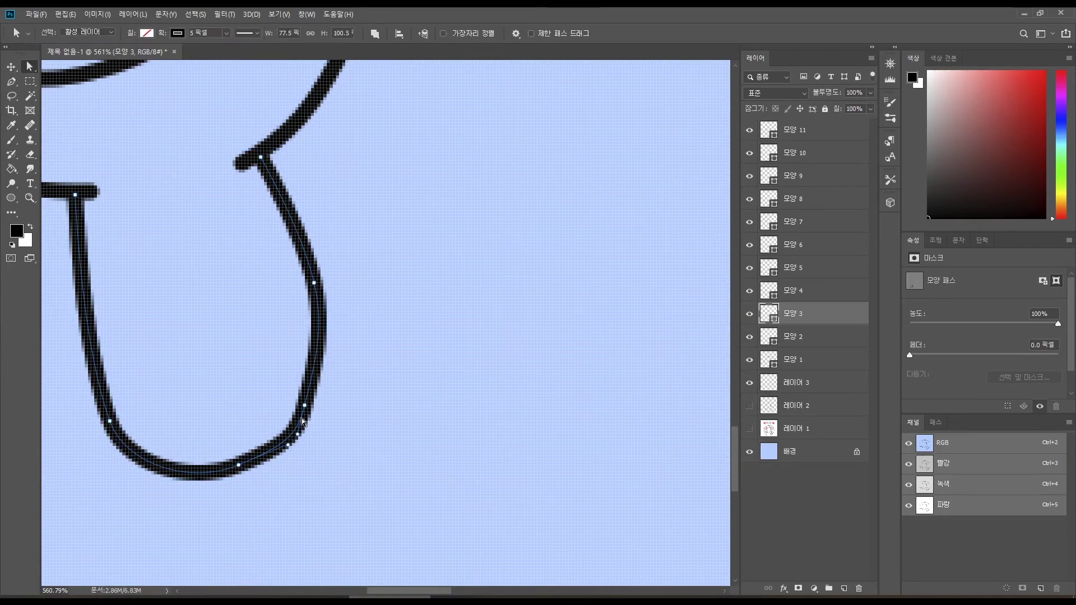
{"action": "key", "text": "Delete"}
{"action": "key", "text": "z"}
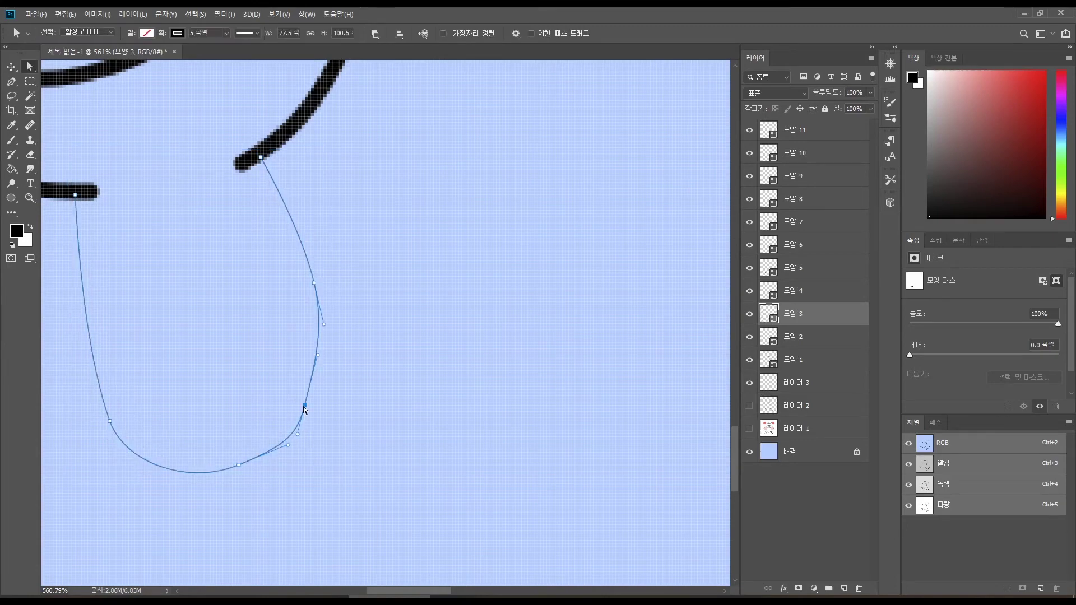
{"action": "scroll", "coordinate": [480, 374], "scroll_direction": "down", "scroll_amount": 5}
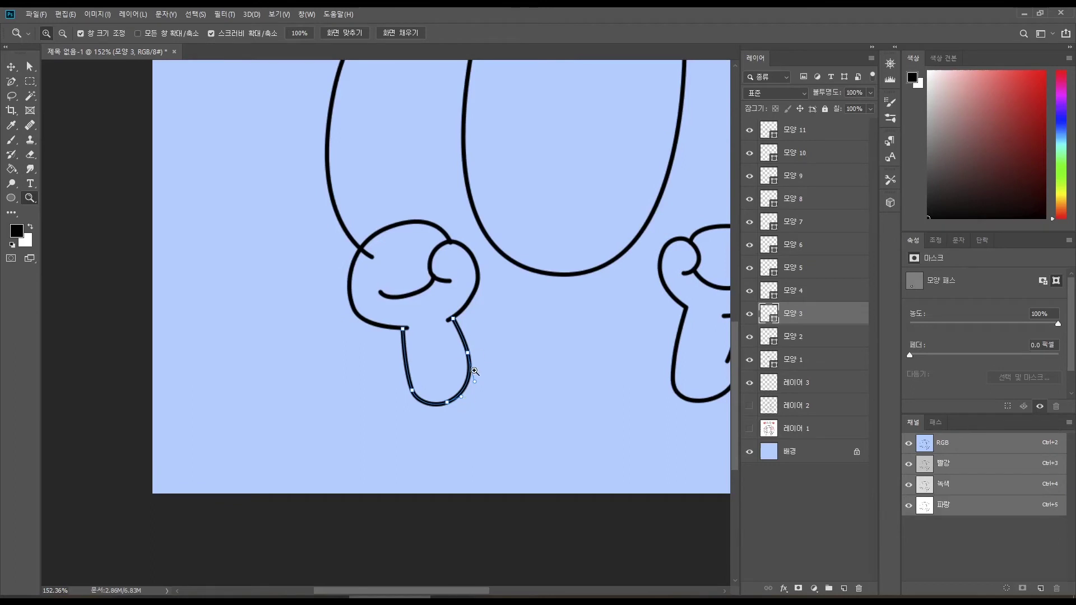
Round out the lower-left curve of the left arm outline by adjusting its anchor.
{"action": "key", "text": "v"}
{"action": "left_click", "coordinate": [462, 394]}
{"action": "scroll", "coordinate": [462, 393], "scroll_direction": "up", "scroll_amount": 3}
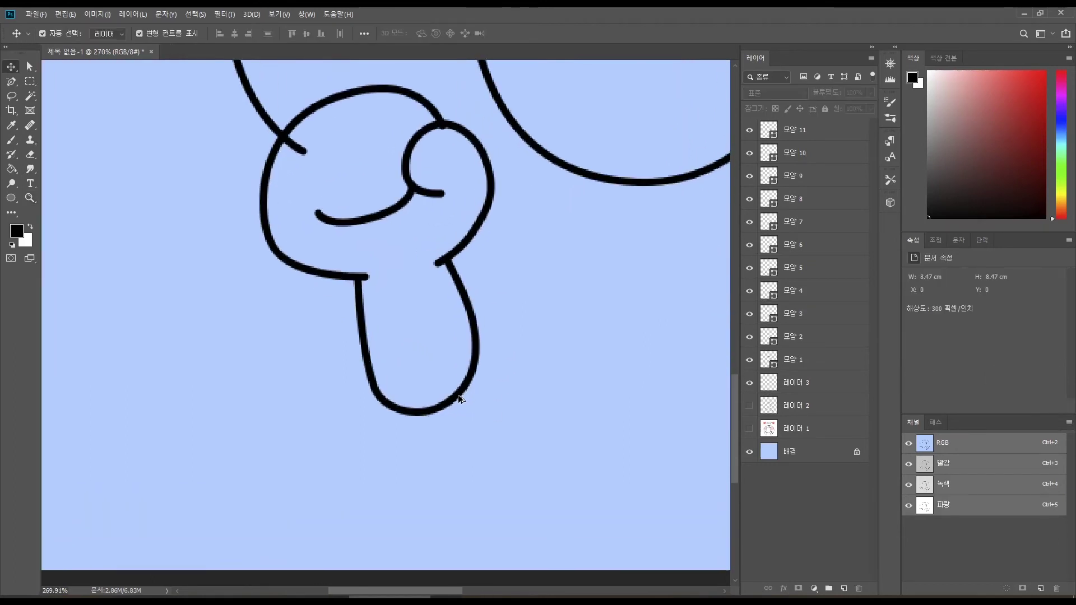
{"action": "left_click", "coordinate": [363, 398]}
{"action": "key", "text": "a"}
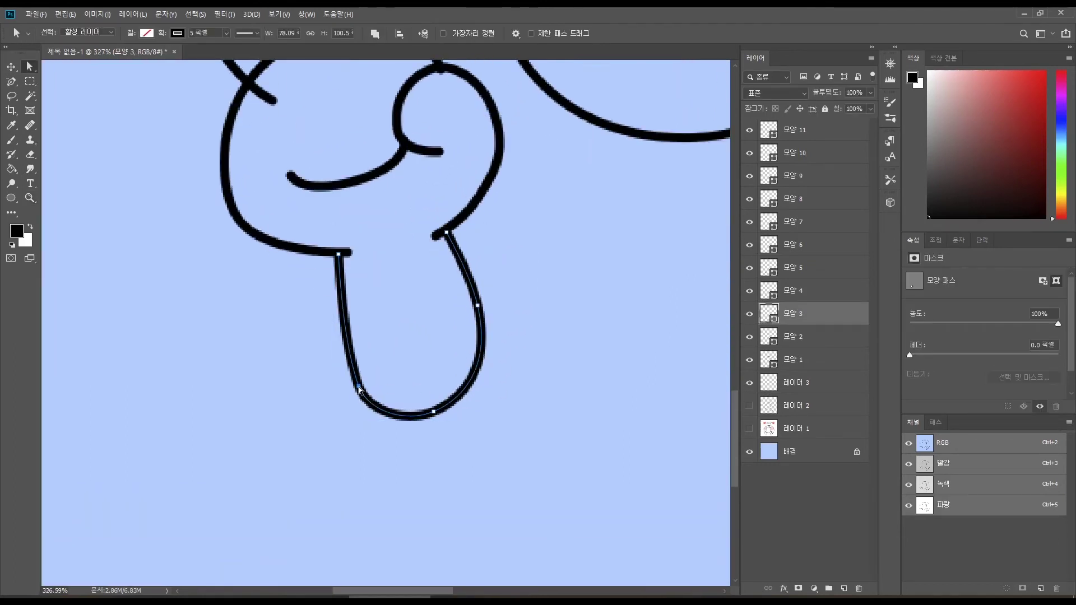
{"action": "left_click", "coordinate": [369, 413]}
{"action": "left_click", "coordinate": [552, 477]}
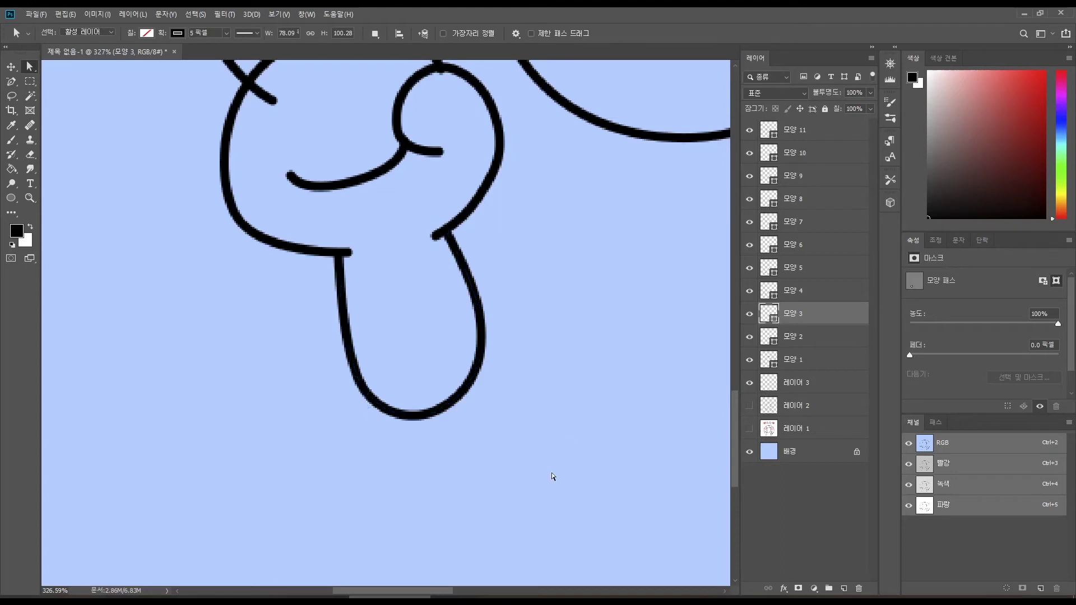
Trim the head outline's tail inside the left fist by adding an anchor at the crossing and deleting the end anchor.
{"action": "scroll", "coordinate": [592, 424], "scroll_direction": "down", "scroll_amount": 5}
{"action": "scroll", "coordinate": [247, 367], "scroll_direction": "up", "scroll_amount": 8}
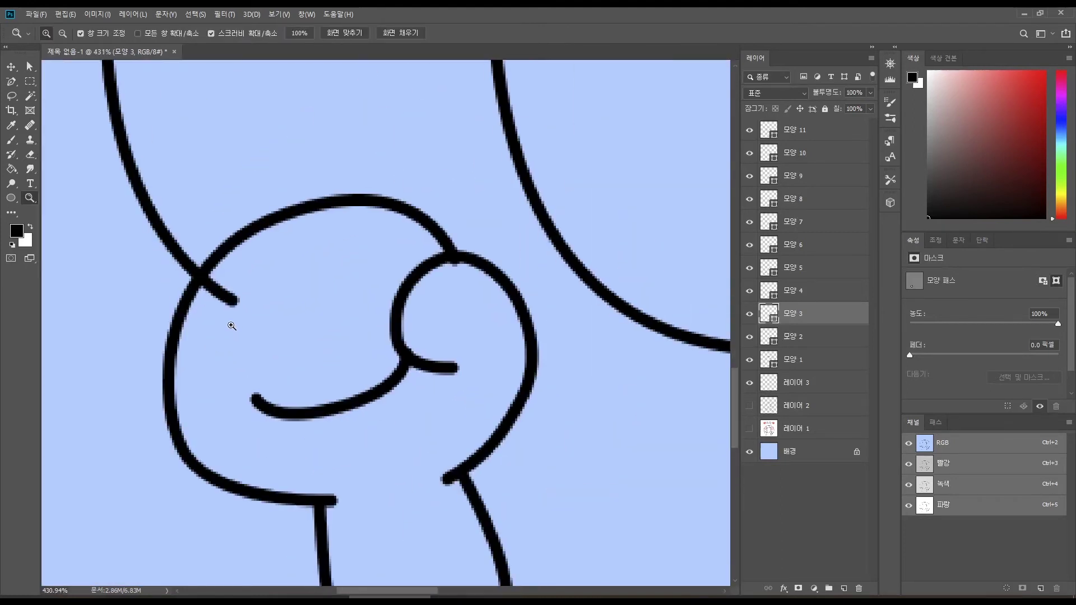
{"action": "key", "text": "v"}
{"action": "left_click", "coordinate": [216, 292]}
{"action": "left_click", "coordinate": [11, 81]}
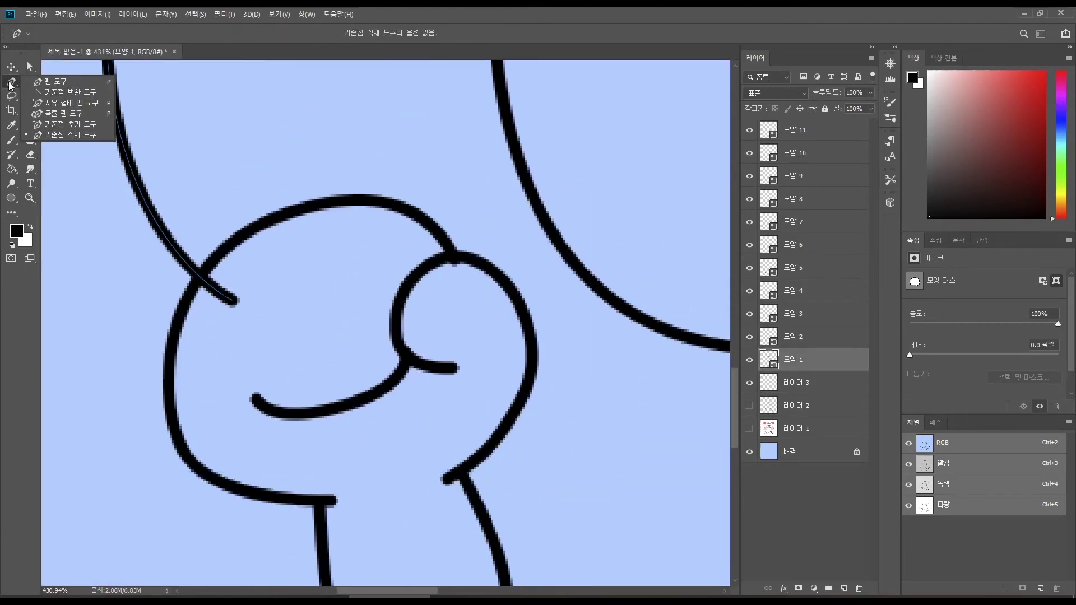
{"action": "left_click", "coordinate": [50, 125]}
{"action": "left_click", "coordinate": [201, 277]}
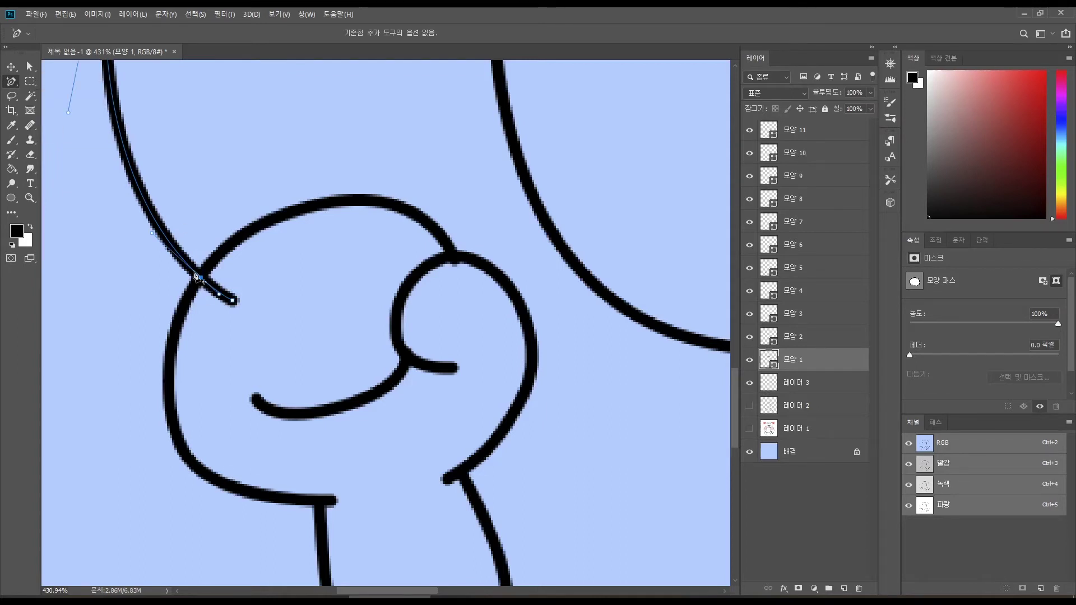
{"action": "left_click", "coordinate": [30, 66]}
{"action": "left_click", "coordinate": [233, 301]}
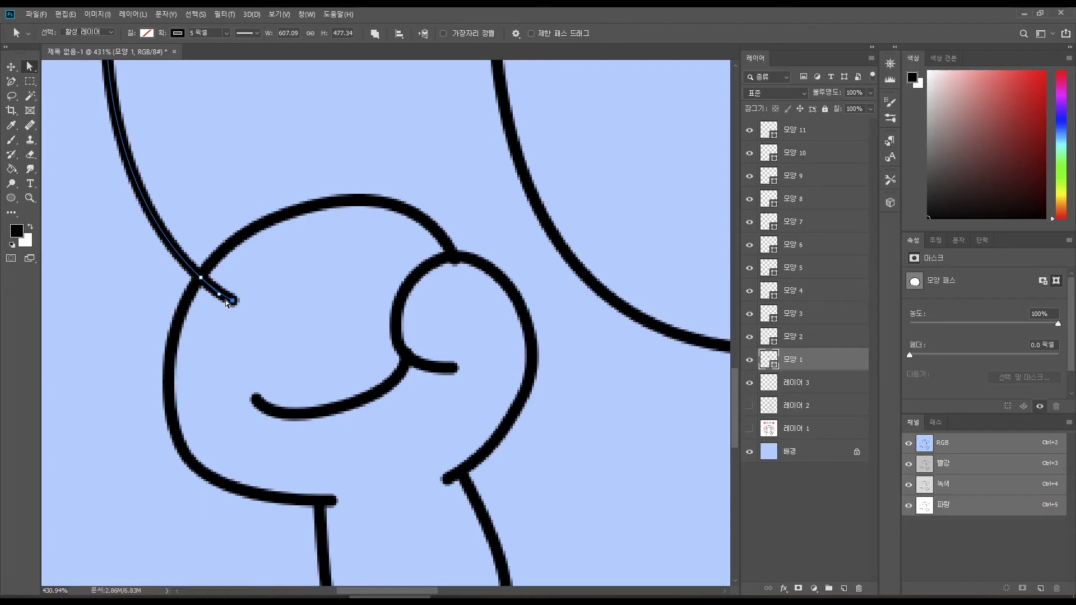
{"action": "key", "text": "Delete"}
Shift the end anchor of the left fist outline slightly up so it meets the thumb line cleanly.
{"action": "key", "text": "v"}
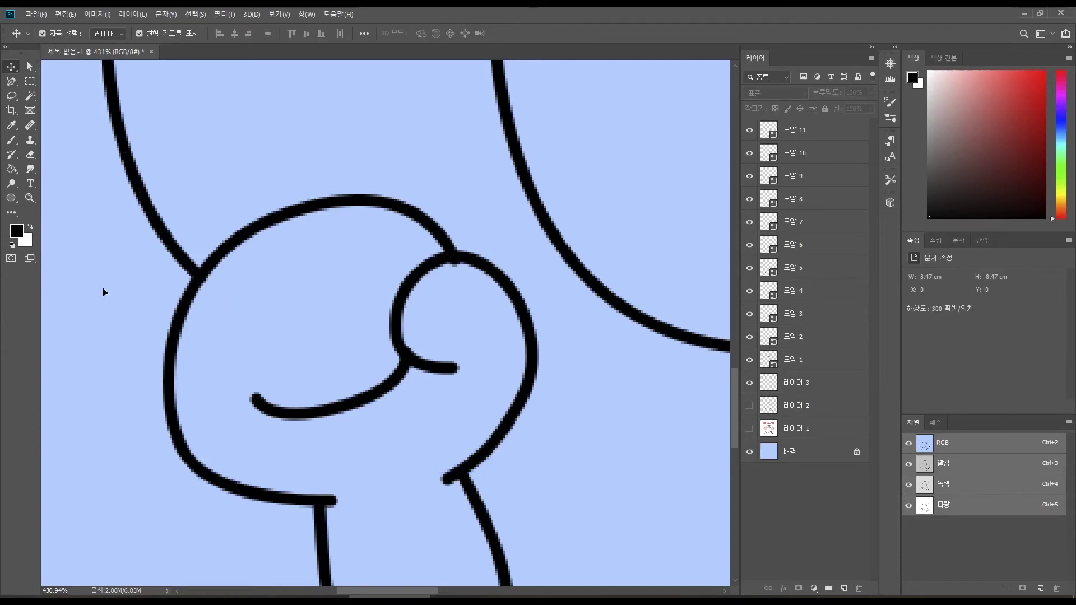
{"action": "left_click", "coordinate": [445, 246]}
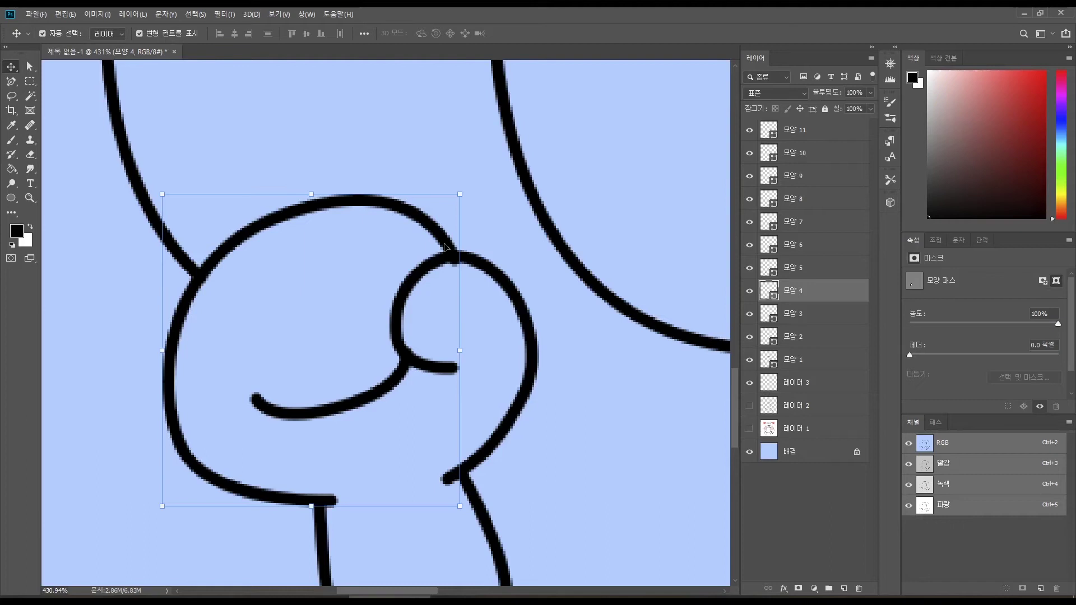
{"action": "left_click", "coordinate": [29, 66]}
{"action": "left_click", "coordinate": [451, 251]}
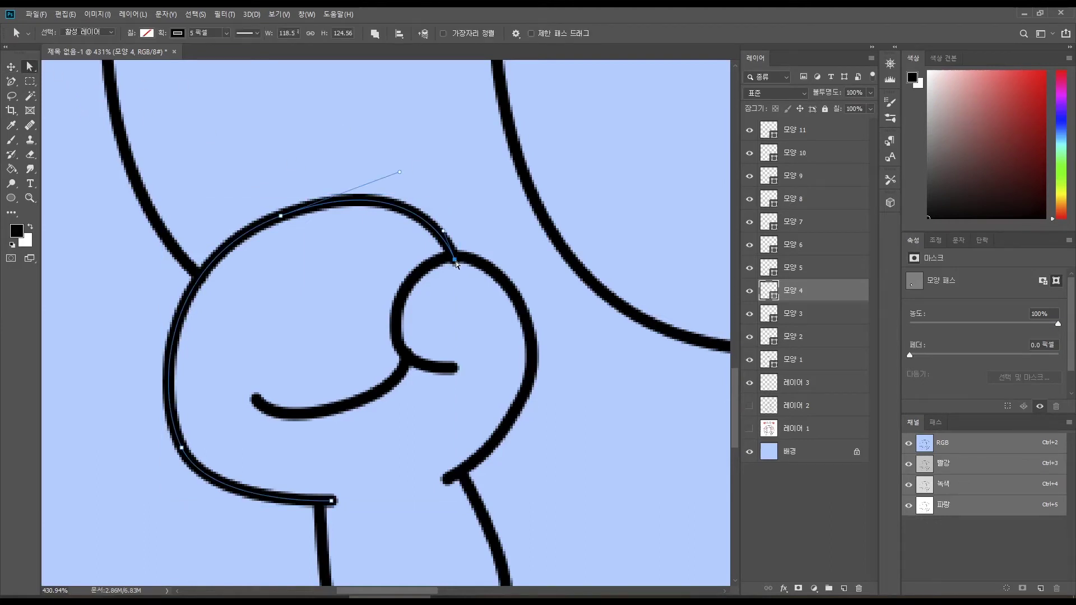
{"action": "left_click_drag", "start_coordinate": [455, 261], "coordinate": [453, 259]}
{"action": "left_click", "coordinate": [468, 178]}
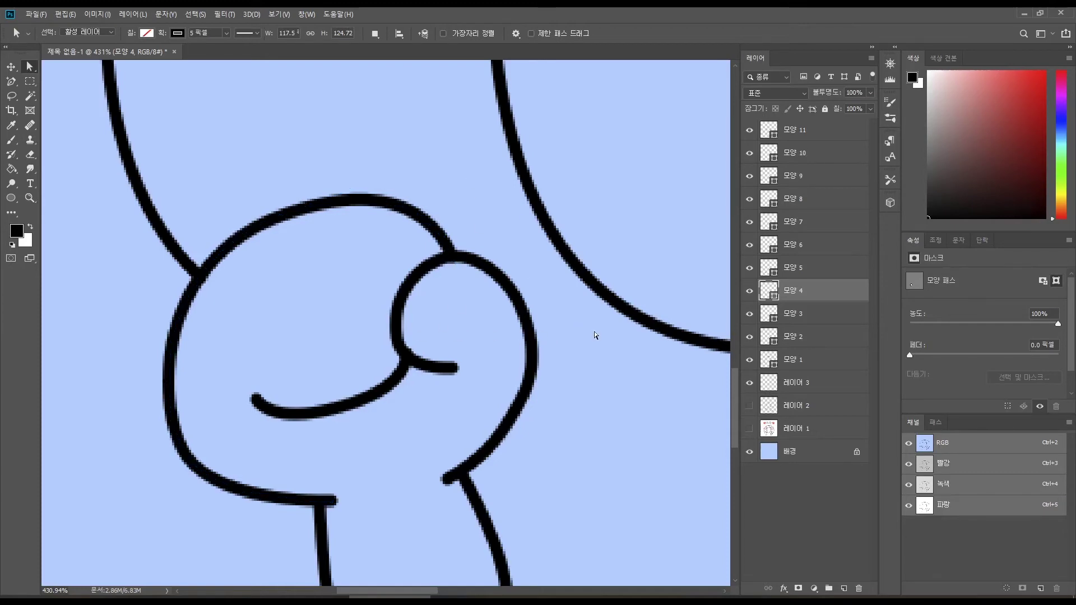
Trim the head outline's tail inside the right fist by adding an anchor where it meets the fist and deleting the end anchor.
{"action": "key", "text": "z"}
{"action": "scroll", "coordinate": [593, 335], "scroll_direction": "down", "scroll_amount": 5}
{"action": "key", "text": "ctrl+0"}
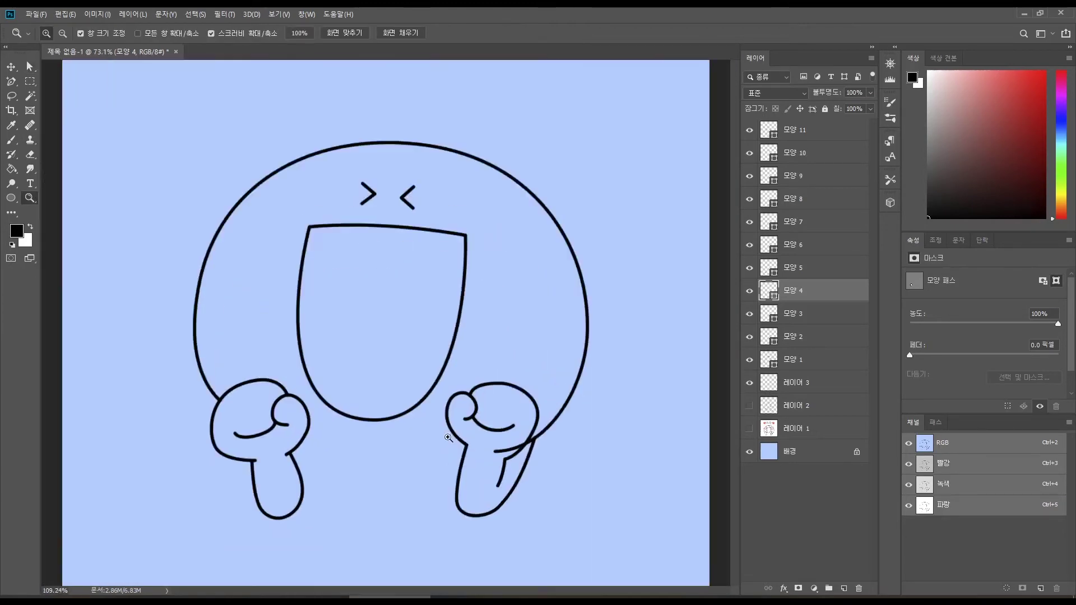
{"action": "scroll", "coordinate": [448, 437], "scroll_direction": "up", "scroll_amount": 8}
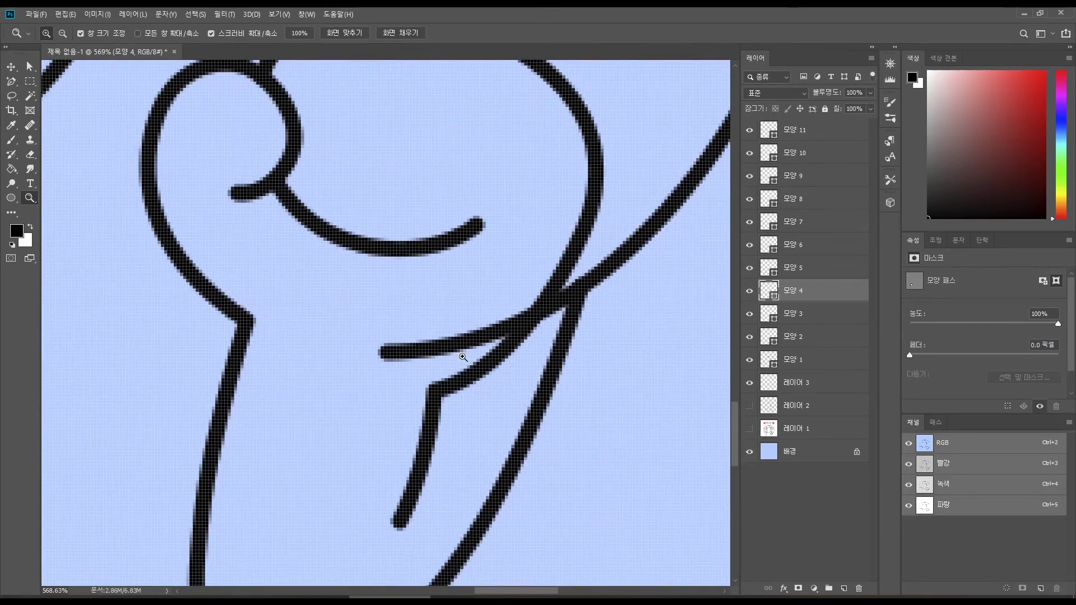
{"action": "key", "text": "v"}
{"action": "left_click", "coordinate": [463, 357]}
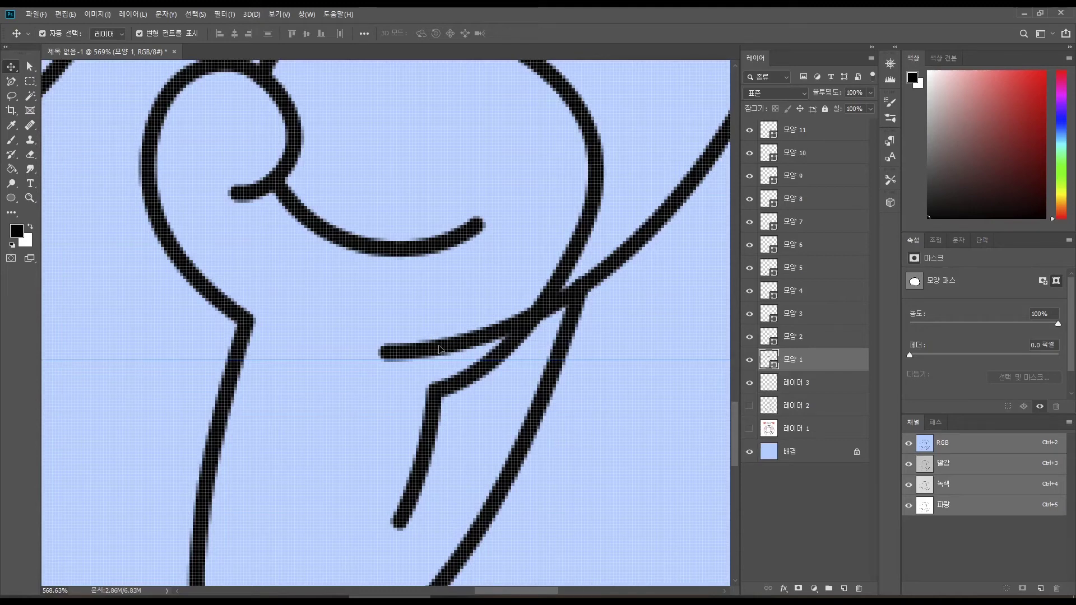
{"action": "left_click", "coordinate": [30, 66]}
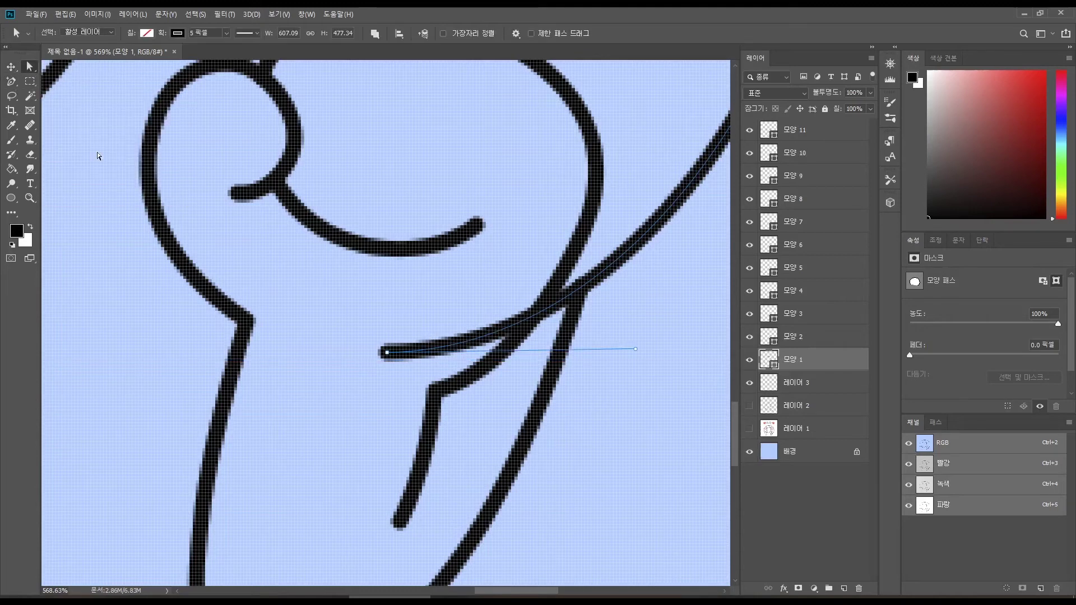
{"action": "left_click", "coordinate": [11, 82]}
{"action": "left_click", "coordinate": [537, 316]}
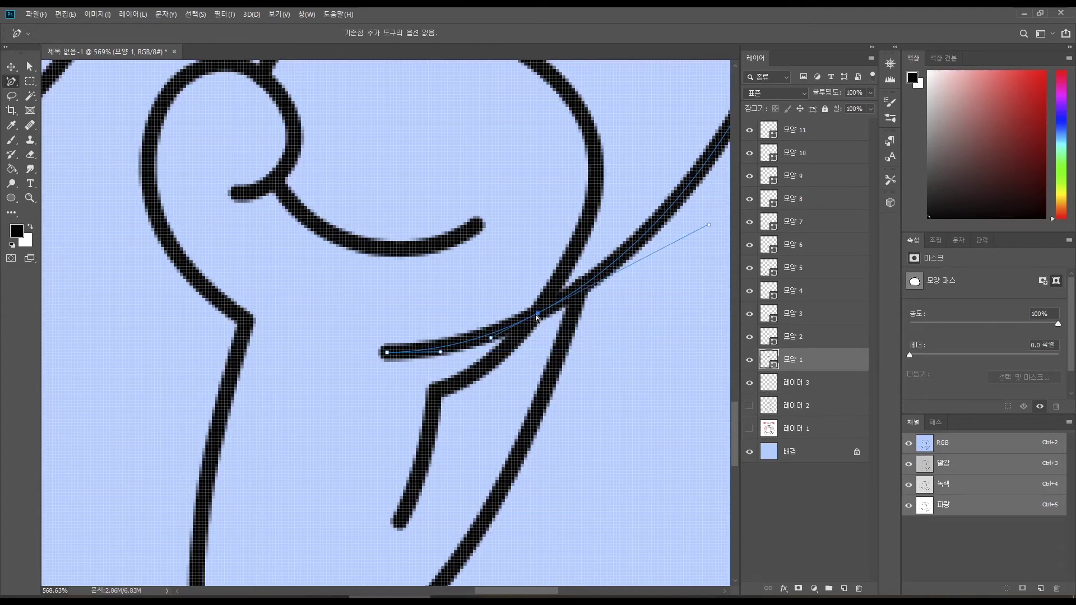
{"action": "left_click", "coordinate": [29, 66]}
{"action": "left_click", "coordinate": [386, 352]}
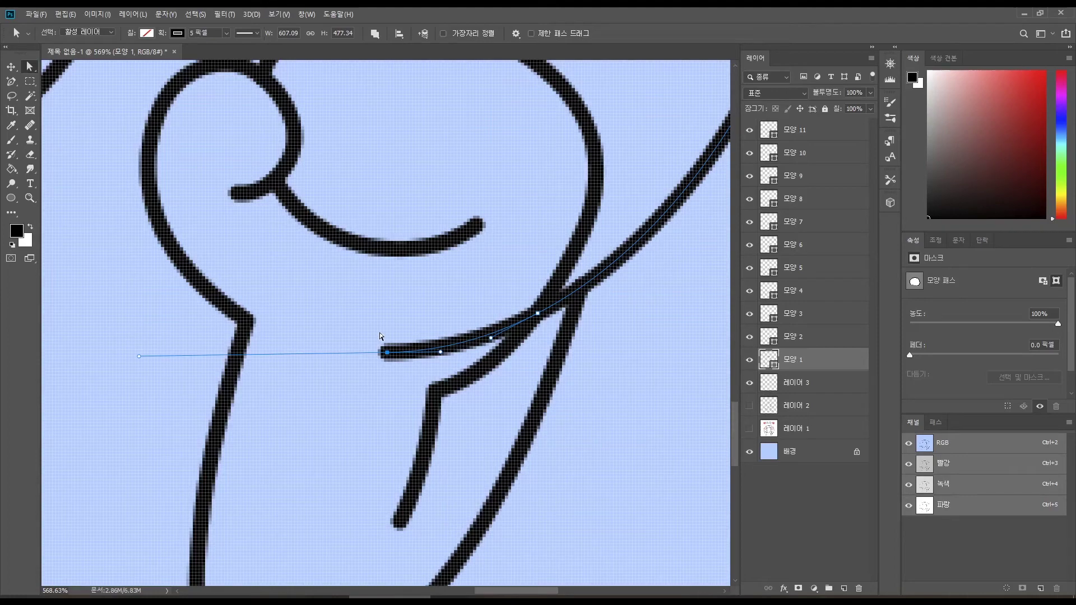
{"action": "key", "text": "Delete"}
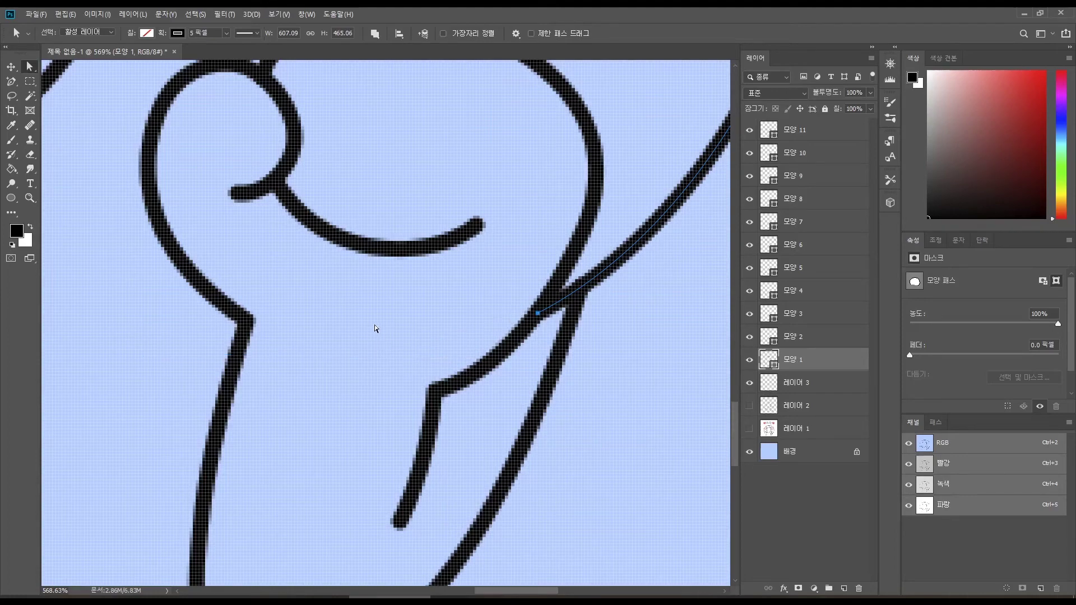
Trim the left thumb outline's tail at the wrist by adding an anchor at the arm line and removing the end.
{"action": "key", "text": "z"}
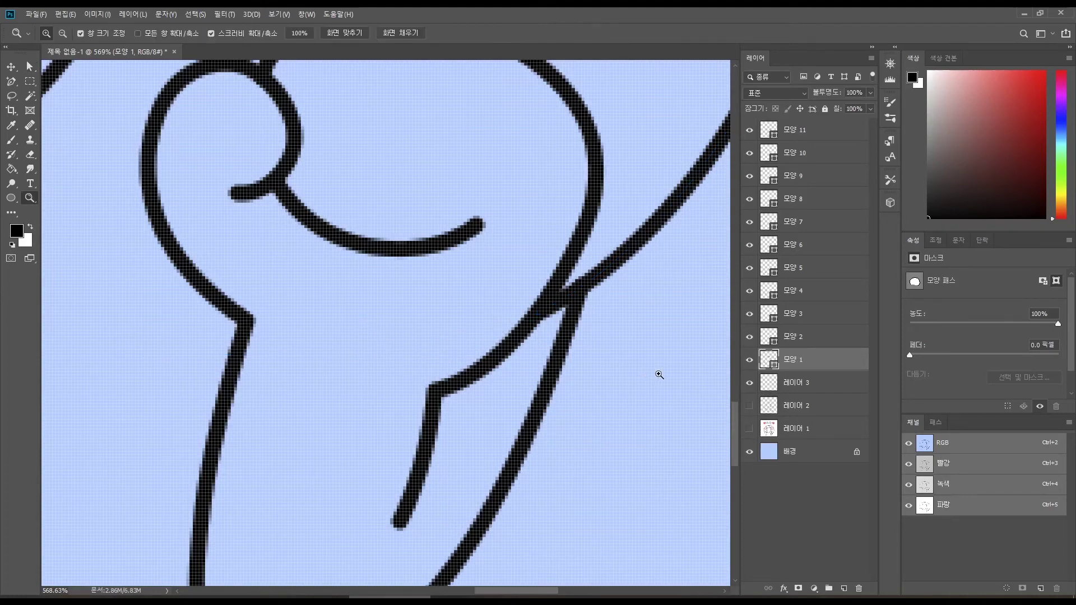
{"action": "key", "text": "ctrl+0"}
{"action": "scroll", "coordinate": [310, 479], "scroll_direction": "up", "scroll_amount": 5}
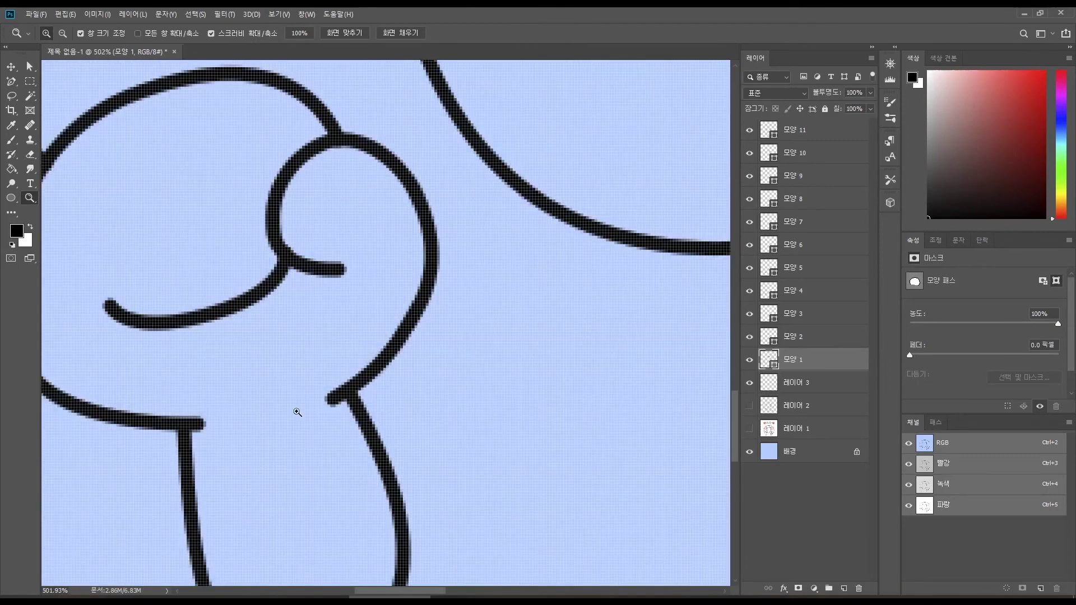
{"action": "key", "text": "v"}
{"action": "left_click", "coordinate": [338, 401]}
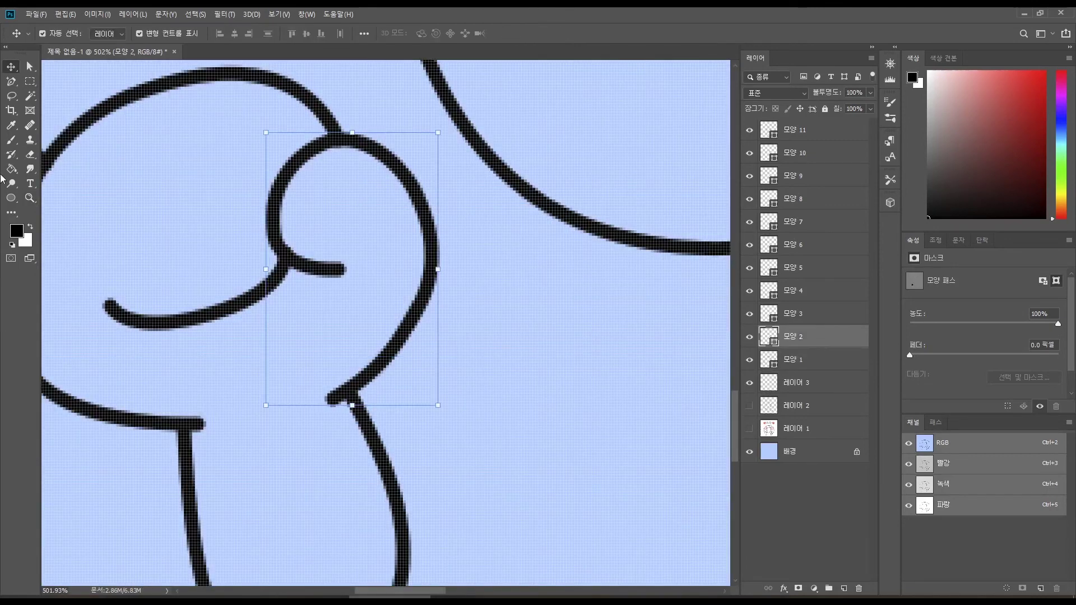
{"action": "left_click", "coordinate": [11, 82]}
{"action": "left_click", "coordinate": [332, 398]}
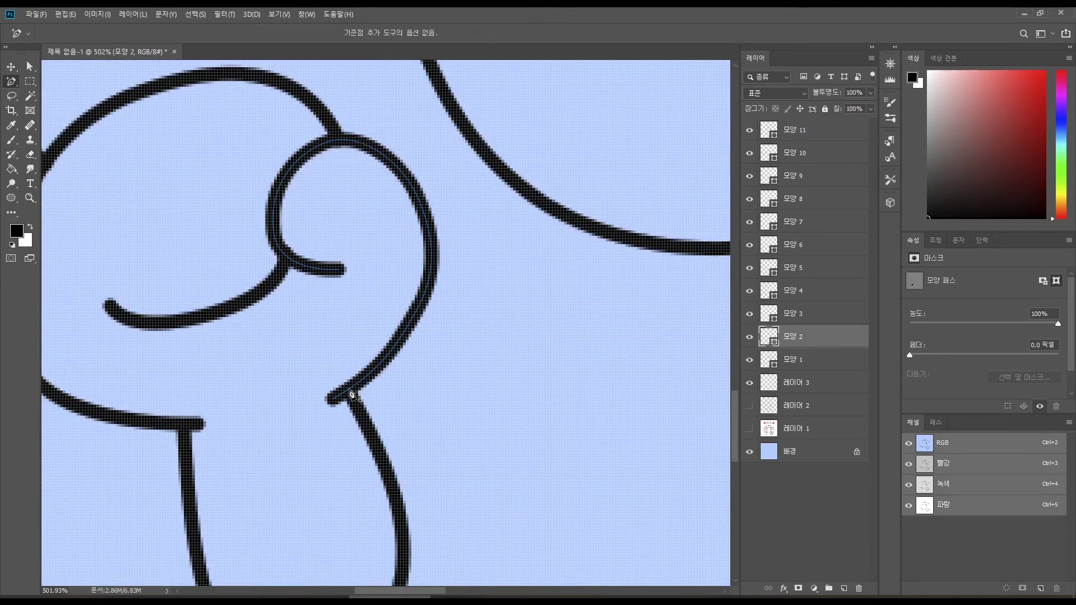
{"action": "key", "text": "a"}
{"action": "key", "text": "ctrl+z"}
Trim the left fist outline's tail past the arm line by adding an anchor at the crossing and removing the end anchor.
{"action": "left_click", "coordinate": [191, 426], "text": "ctrl"}
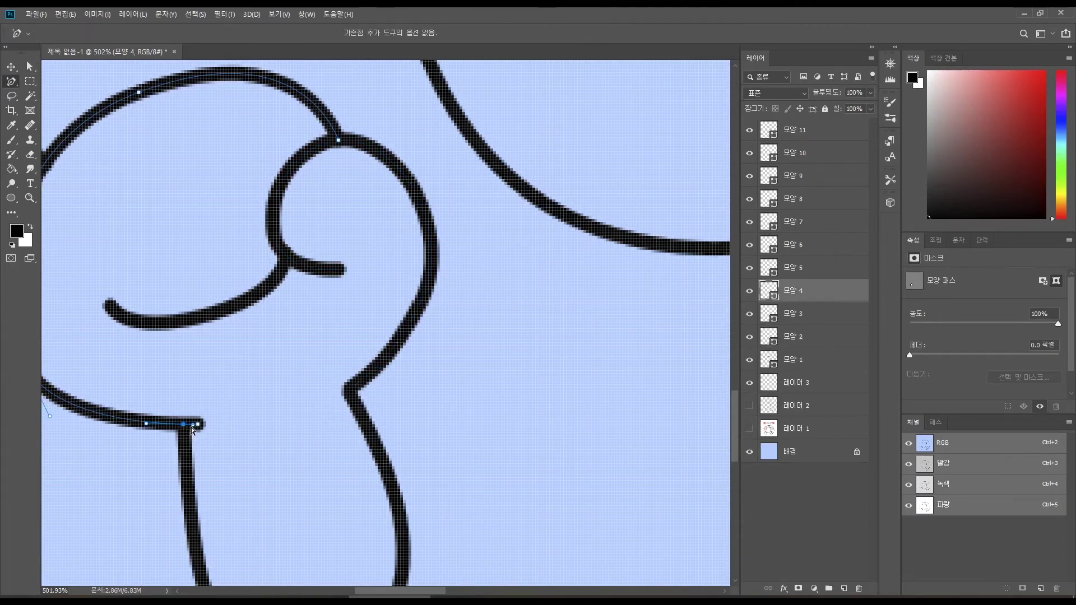
{"action": "key", "text": "a"}
{"action": "left_click", "coordinate": [198, 425]}
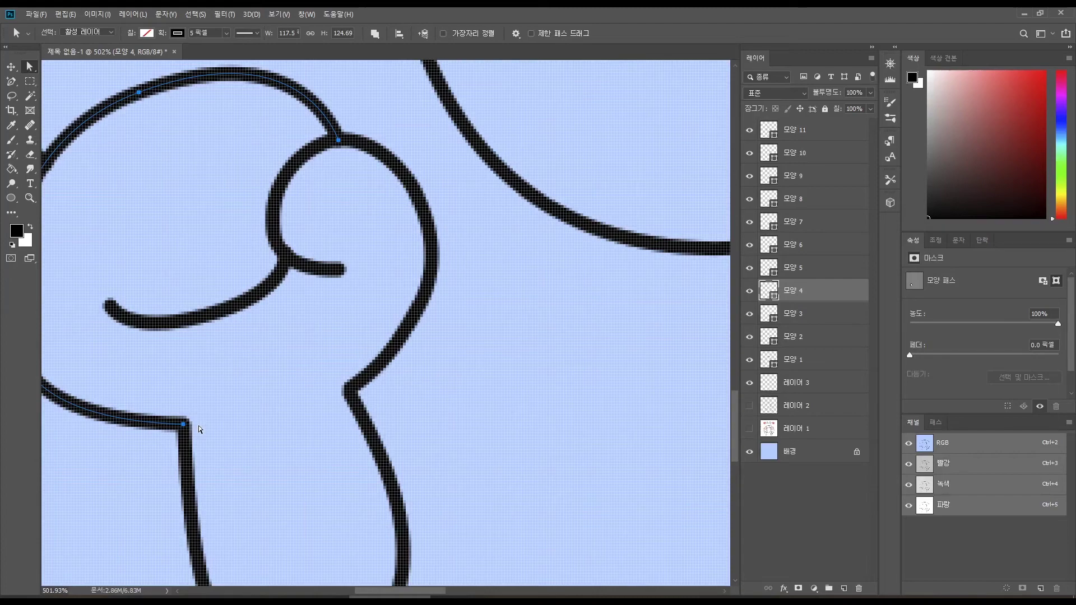
Reshape the outer curve of the right fist by nudging its anchor at the head line and adjusting the direction handle.
{"action": "key", "text": "z"}
{"action": "scroll", "coordinate": [198, 425], "scroll_direction": "down", "scroll_amount": 5}
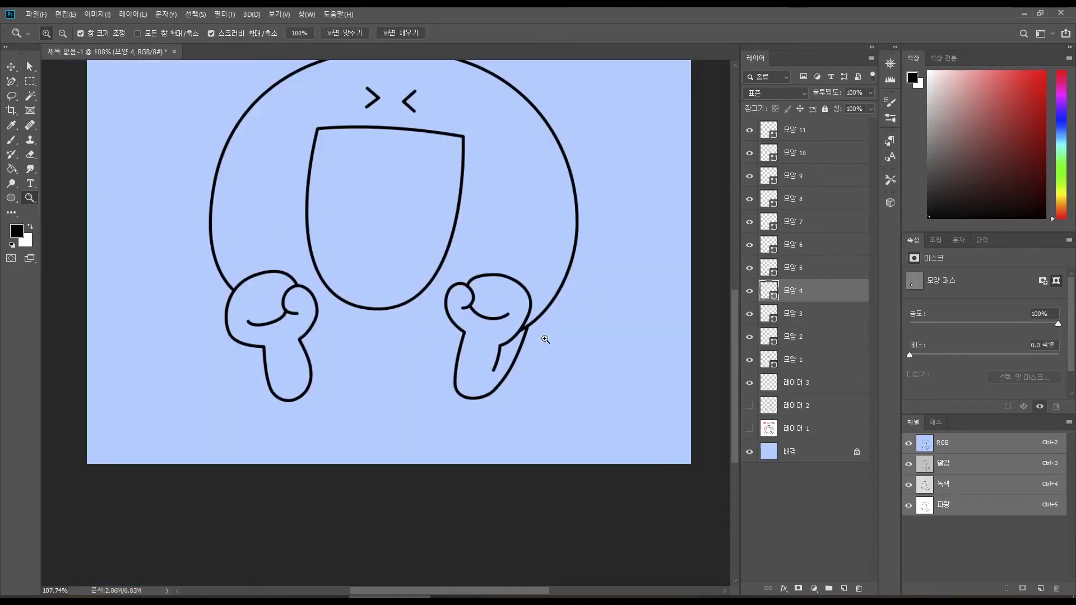
{"action": "scroll", "coordinate": [541, 336], "scroll_direction": "up", "scroll_amount": 4}
{"action": "key", "text": "a"}
{"action": "left_click", "coordinate": [539, 265]}
{"action": "mouse_move", "coordinate": [540, 269]}
{"action": "left_mouse_down"}
{"action": "mouse_move", "coordinate": [512, 305]}
{"action": "mouse_move", "coordinate": [539, 270]}
{"action": "left_mouse_up"}
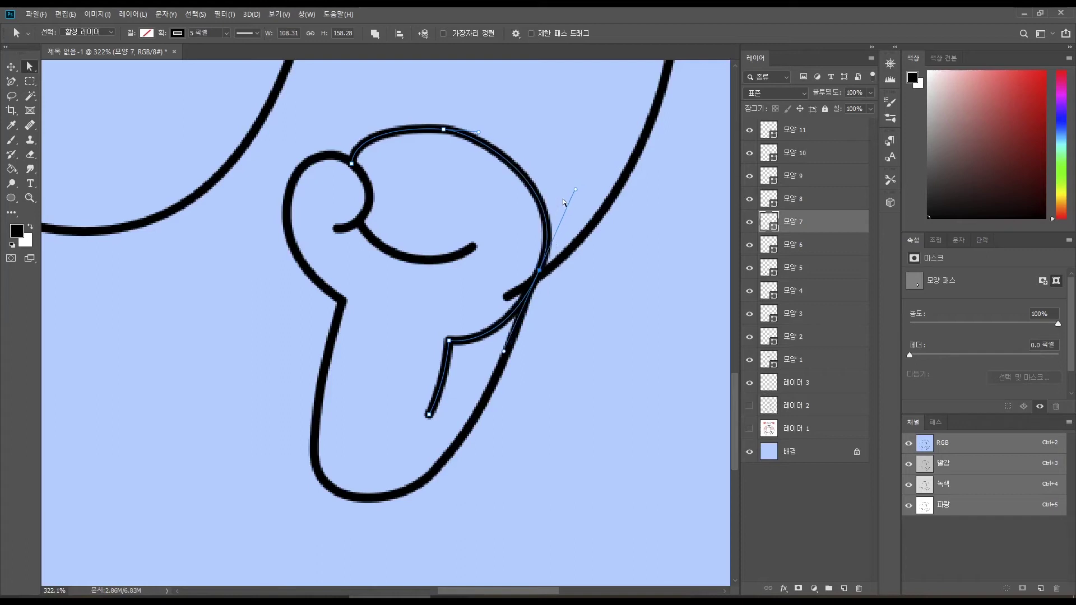
{"action": "left_click_drag", "start_coordinate": [575, 190], "coordinate": [572, 193]}
Remove the leftover end of the head outline that crosses into the right fist, and check the whole line drawing.
{"action": "left_click", "coordinate": [512, 294]}
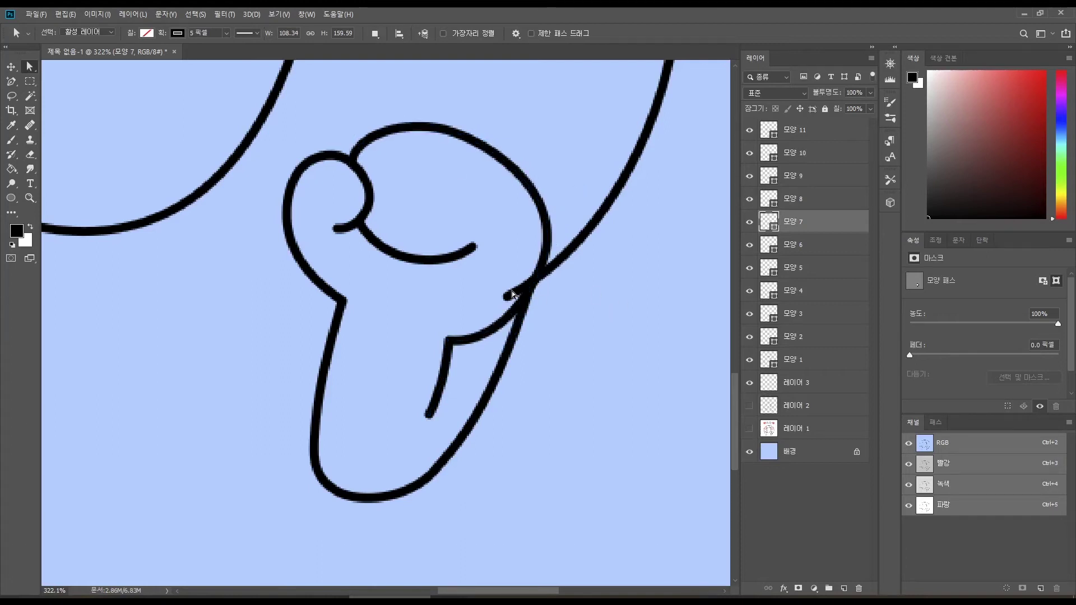
{"action": "left_click", "coordinate": [513, 295]}
{"action": "left_click_drag", "start_coordinate": [11, 81], "coordinate": [53, 115]}
{"action": "key", "text": "z"}
{"action": "left_click_drag", "start_coordinate": [597, 334], "coordinate": [546, 336]}
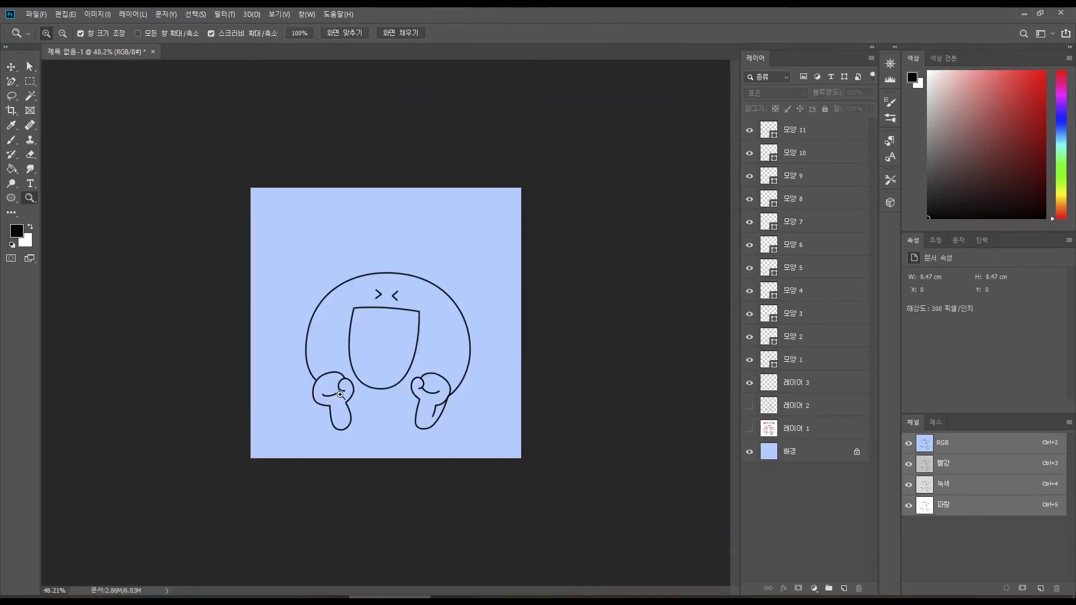
{"action": "left_click_drag", "start_coordinate": [372, 390], "coordinate": [483, 444]}
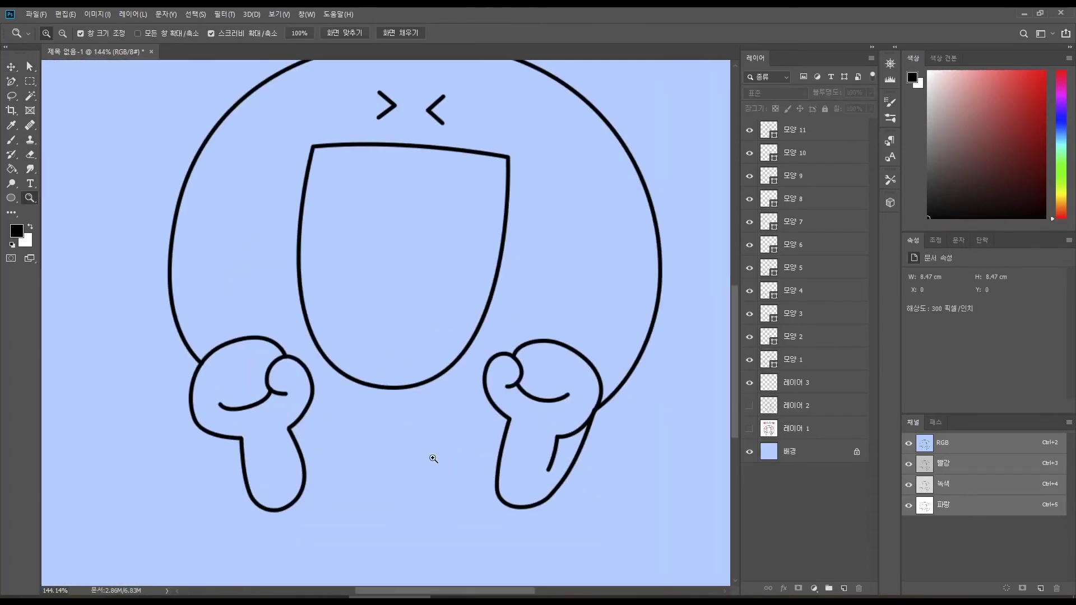
{"action": "left_click_drag", "start_coordinate": [420, 454], "coordinate": [325, 397]}
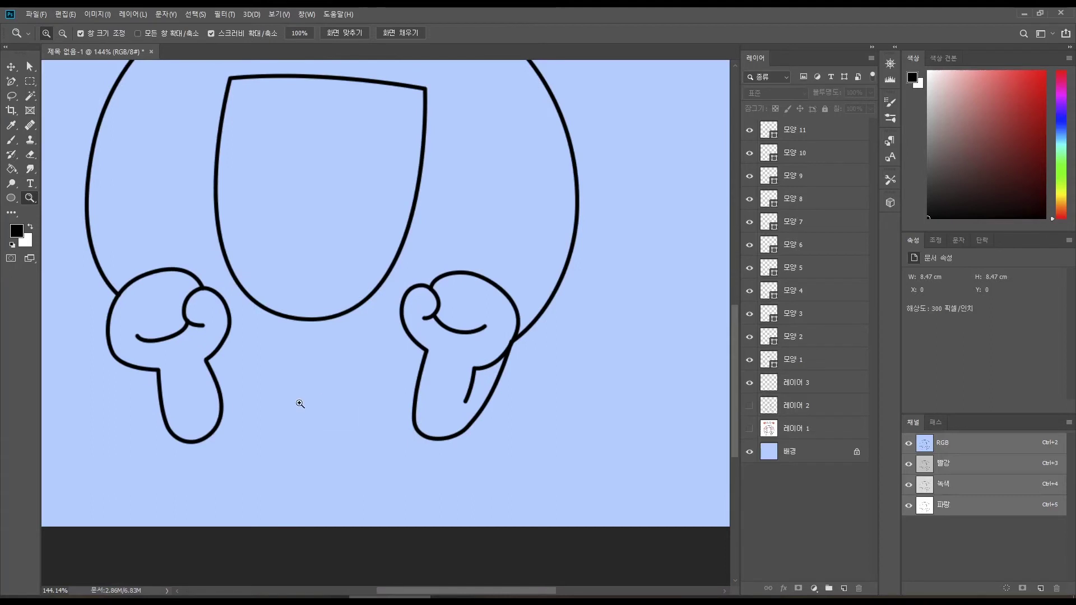
{"action": "scroll", "coordinate": [330, 296], "scroll_direction": "down", "scroll_amount": 4}
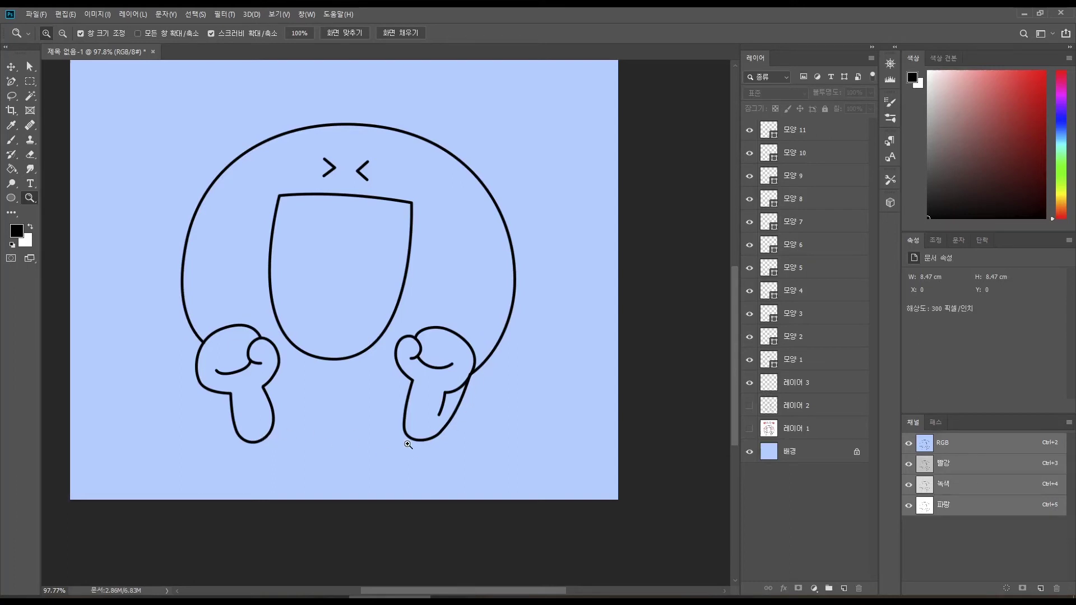
Select layer 레이어 3 and set the hard round brush to 10 px.
{"action": "left_click", "coordinate": [802, 386]}
{"action": "key", "text": "b"}
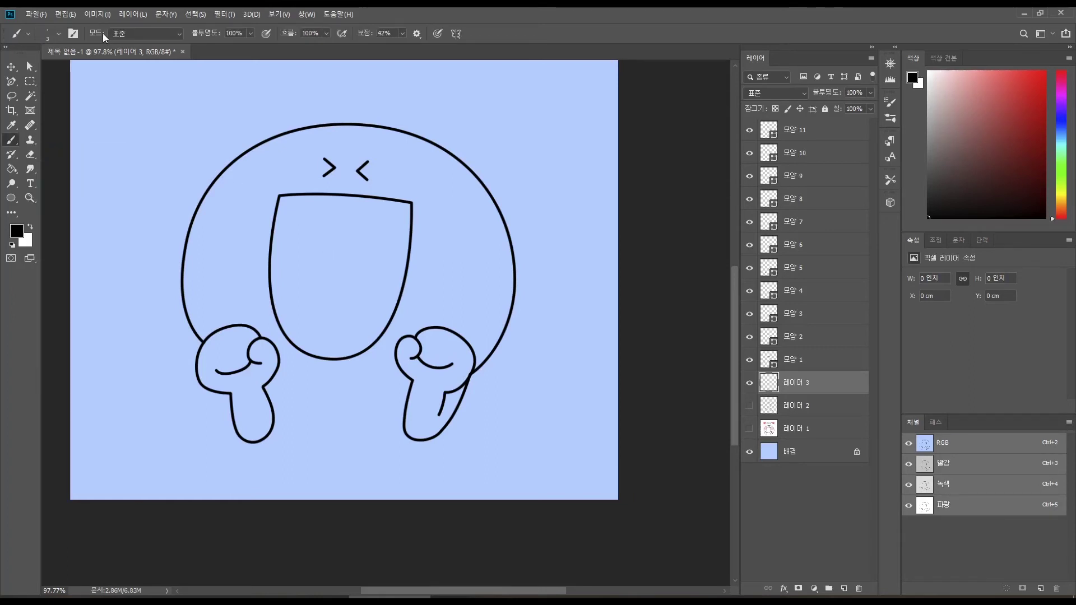
{"action": "left_click", "coordinate": [45, 35]}
{"action": "left_click_drag", "start_coordinate": [63, 69], "coordinate": [66, 69]}
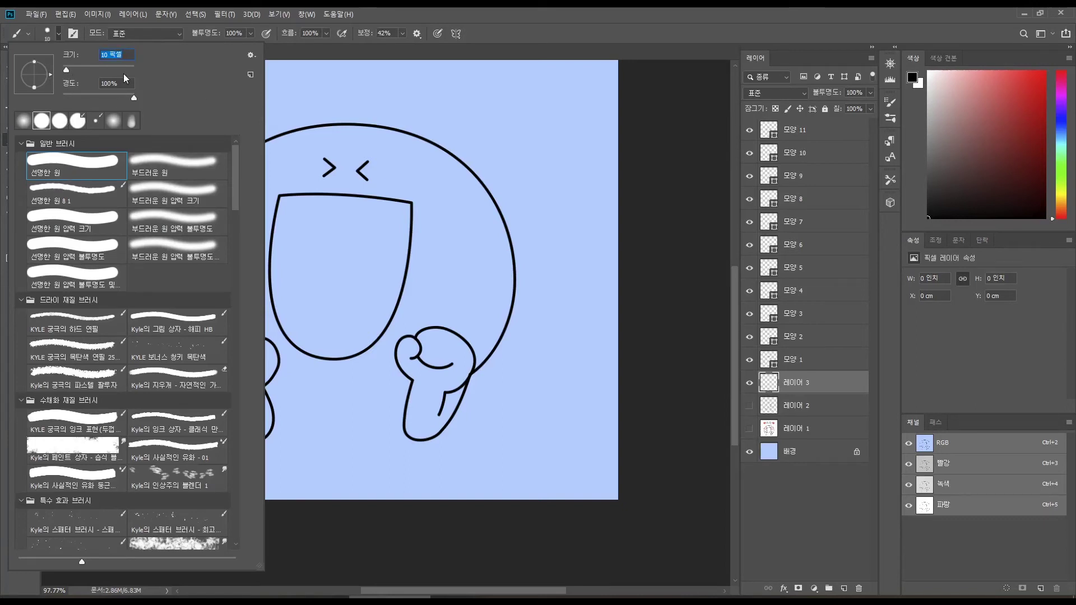
{"action": "left_click", "coordinate": [473, 27]}
{"action": "left_click", "coordinate": [143, 210]}
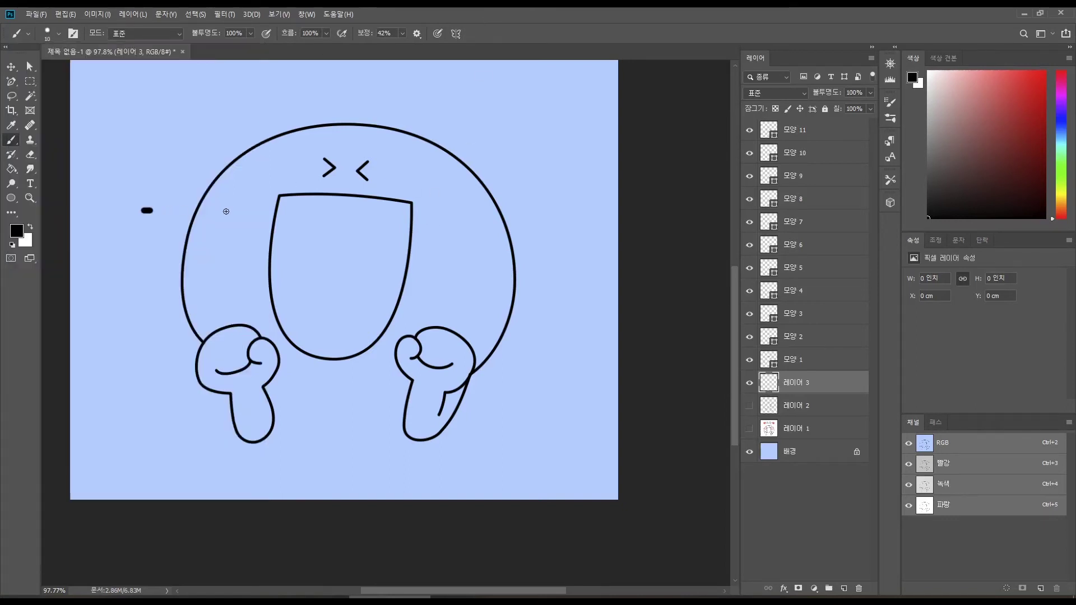
{"action": "left_click", "coordinate": [464, 240], "text": "shift"}
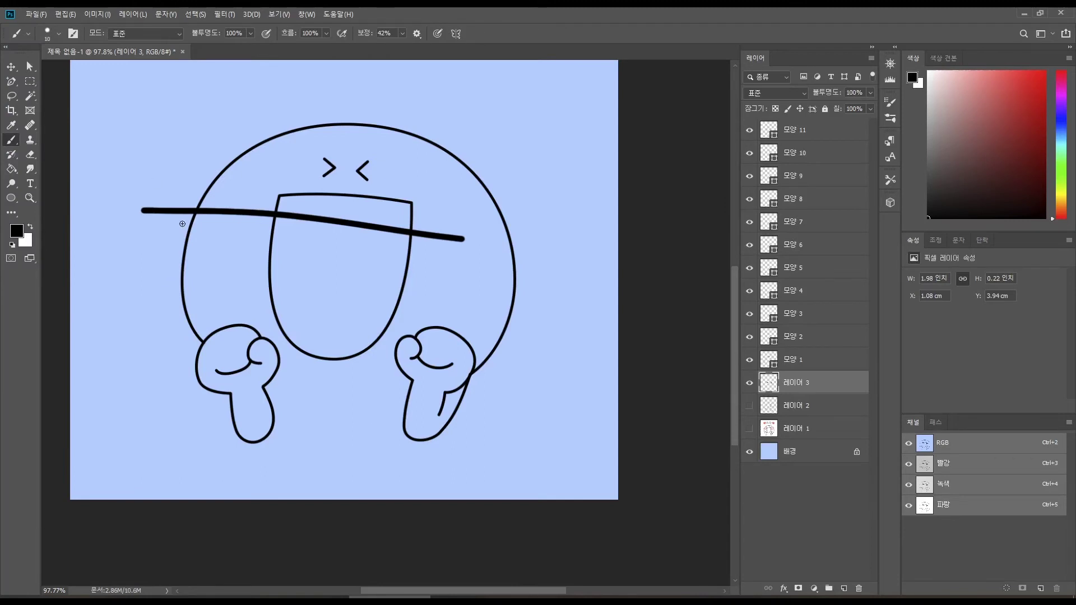
{"action": "key", "text": "ctrl+z"}
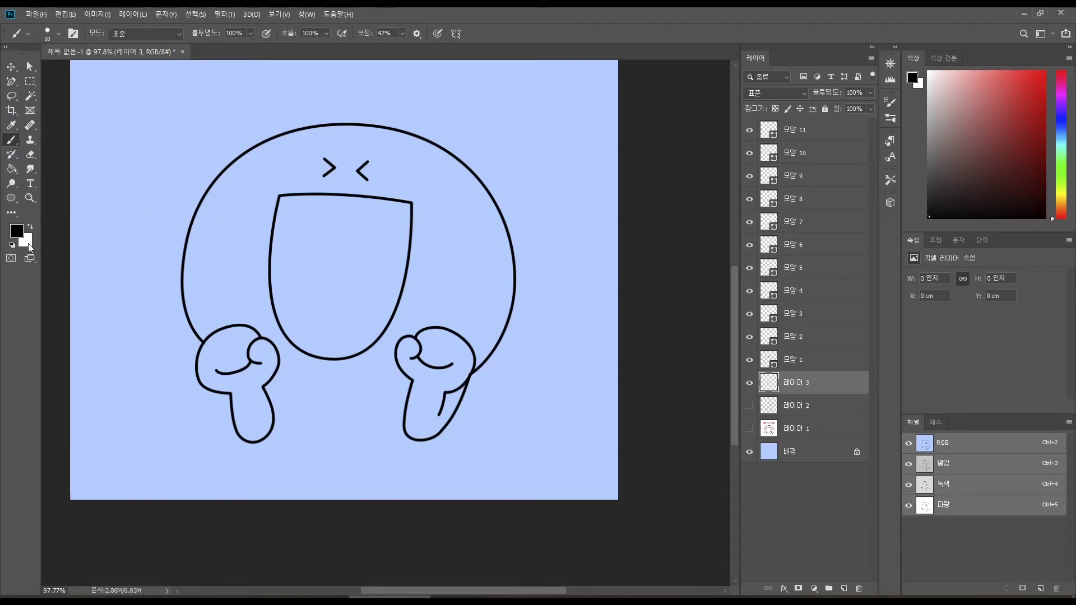
Swap the foreground color to white and brush a straight line joining the bottom ends of the two arms.
{"action": "left_click", "coordinate": [30, 227]}
{"action": "left_click_drag", "start_coordinate": [115, 336], "coordinate": [388, 332]}
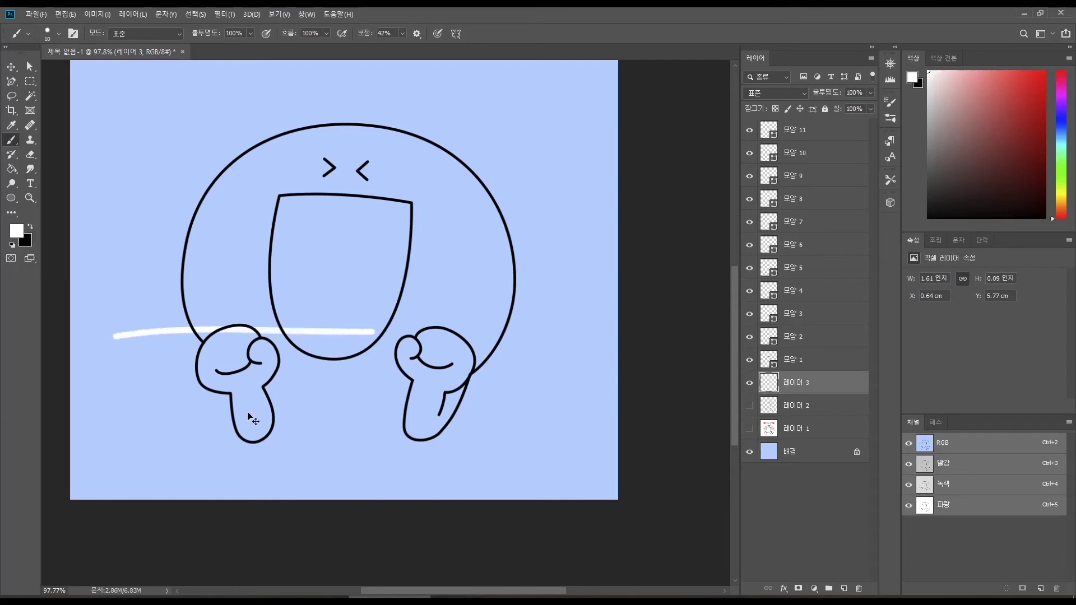
{"action": "key", "text": "ctrl+z"}
{"action": "key", "text": "z"}
{"action": "mouse_move", "coordinate": [247, 415]}
{"action": "left_mouse_down"}
{"action": "mouse_move", "coordinate": [312, 444]}
{"action": "mouse_move", "coordinate": [291, 357]}
{"action": "left_mouse_up"}
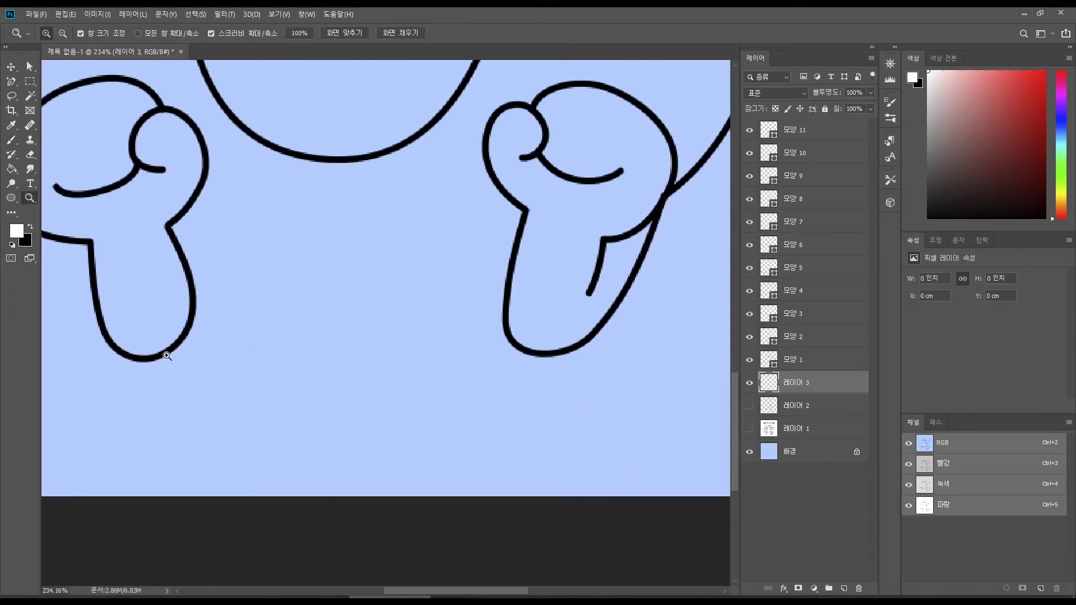
{"action": "key", "text": "b"}
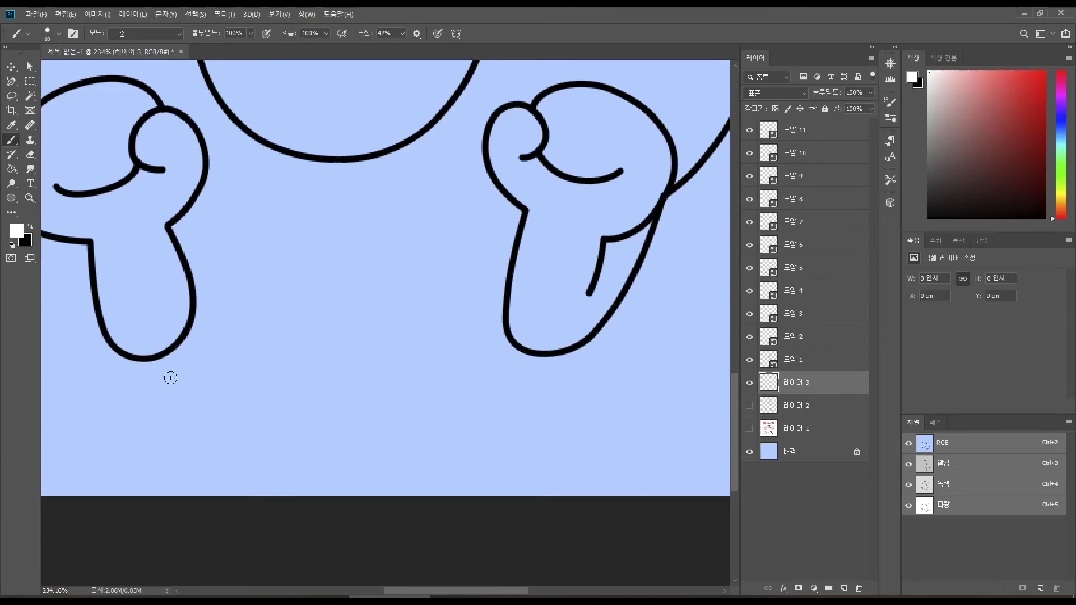
{"action": "left_click", "coordinate": [144, 355]}
{"action": "left_click", "coordinate": [543, 350], "text": "shift"}
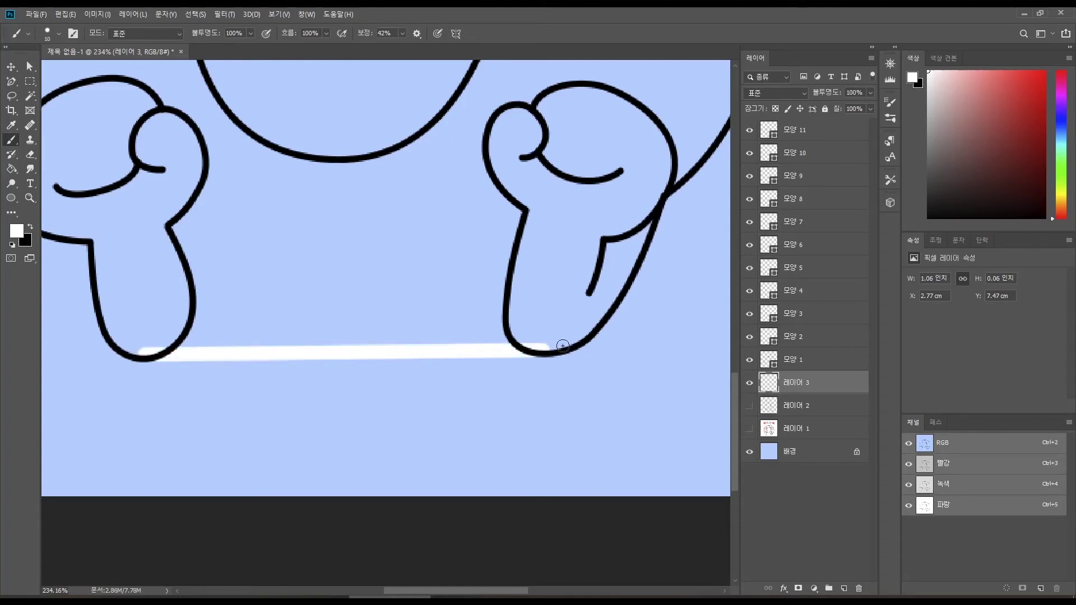
Try filling the body white using the Paint Bucket with a tolerance of 100, and undo the fill.
{"action": "key", "text": "ctrl+0"}
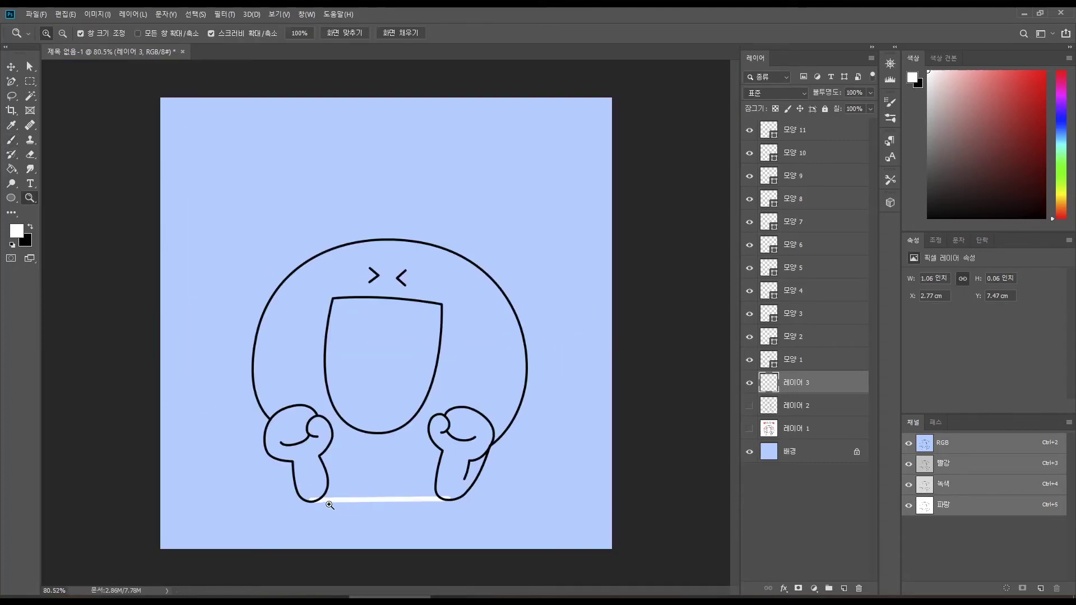
{"action": "key", "text": "g"}
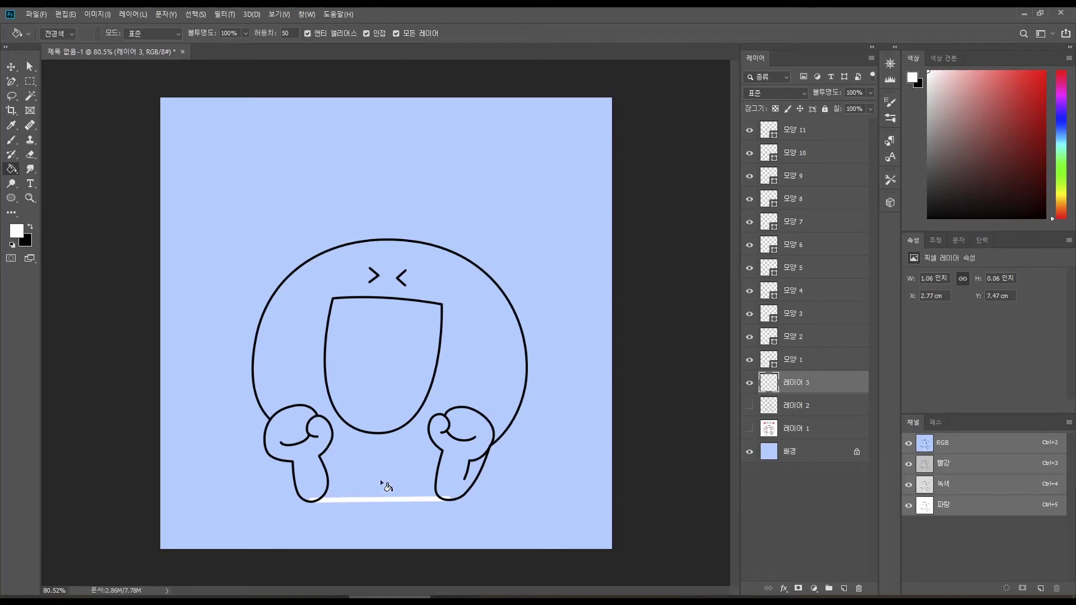
{"action": "left_click", "coordinate": [379, 463]}
{"action": "key", "text": "ctrl+z"}
{"action": "type", "text": "100"}
{"action": "left_click", "coordinate": [378, 463]}
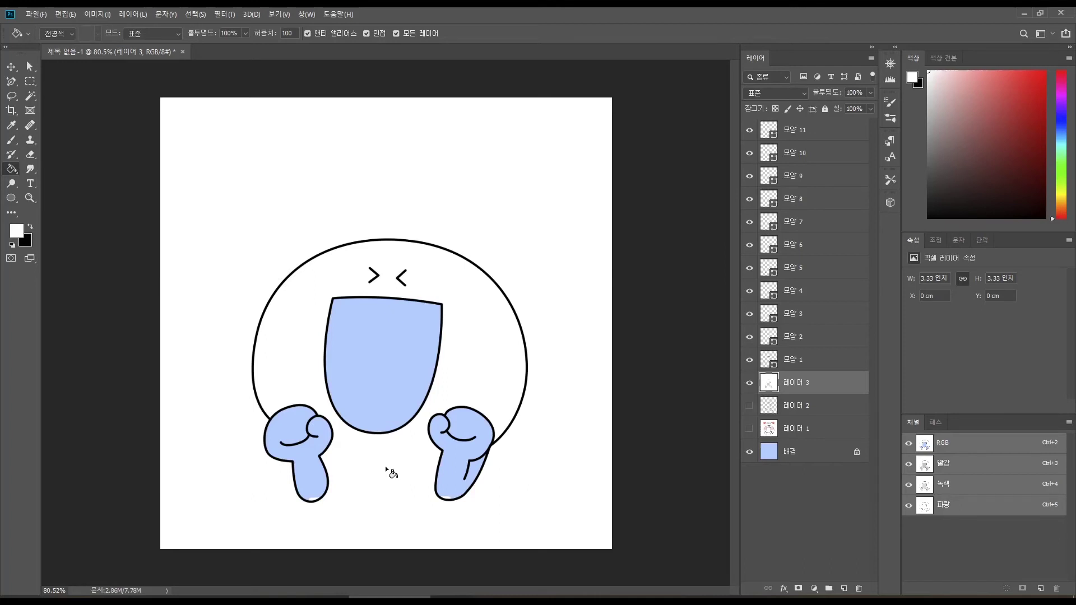
{"action": "key", "text": "ctrl+z"}
Set the Paint Bucket tolerance to 50 and fill the body, both arms and the mouth with white.
{"action": "double_click", "coordinate": [296, 33]}
{"action": "type", "text": "50"}
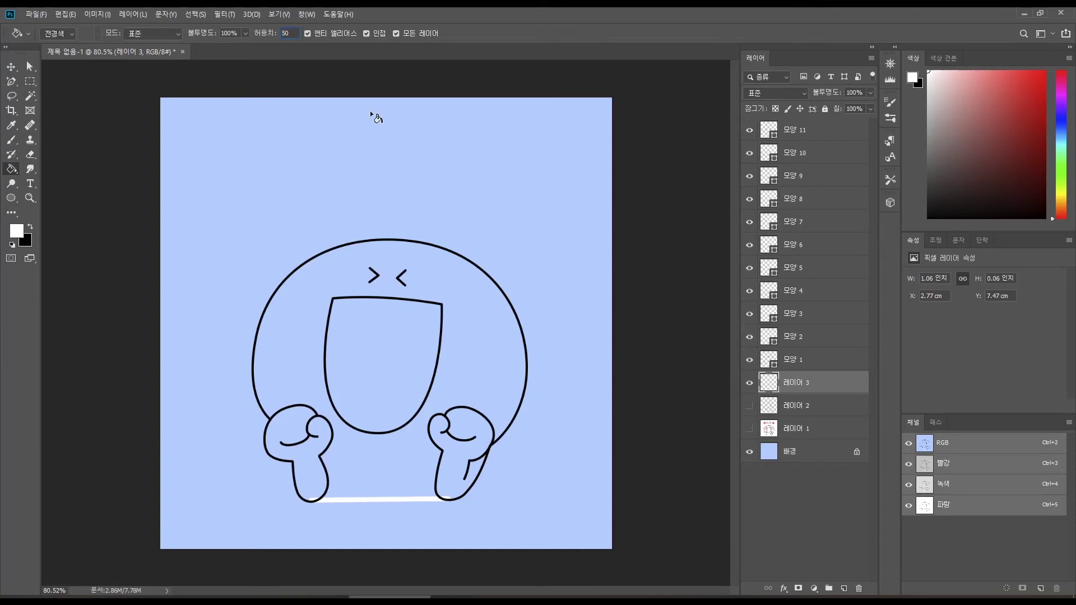
{"action": "left_click", "coordinate": [388, 466]}
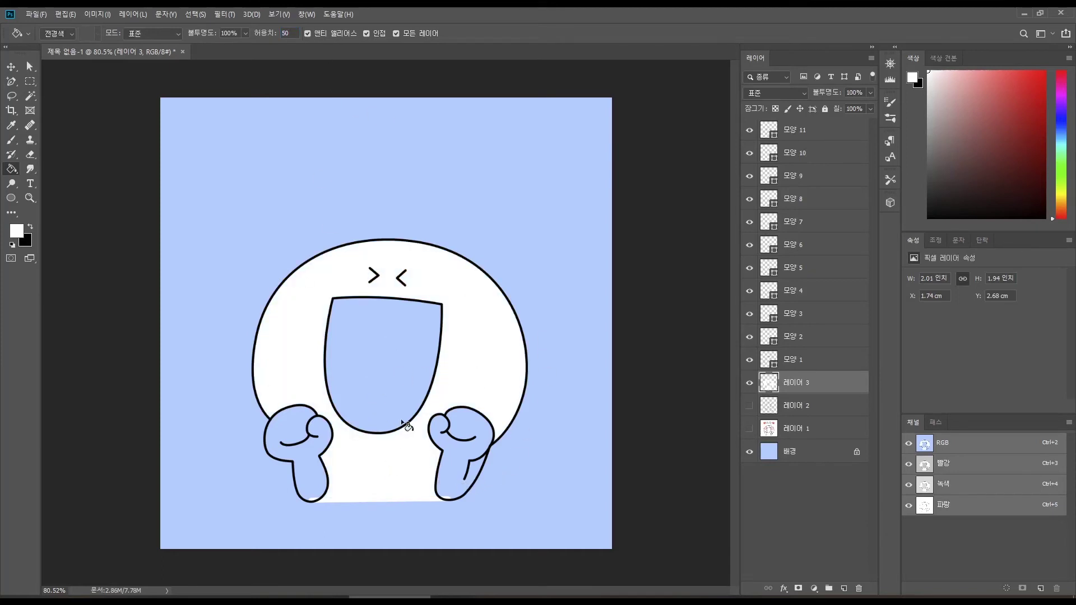
{"action": "left_click", "coordinate": [453, 455]}
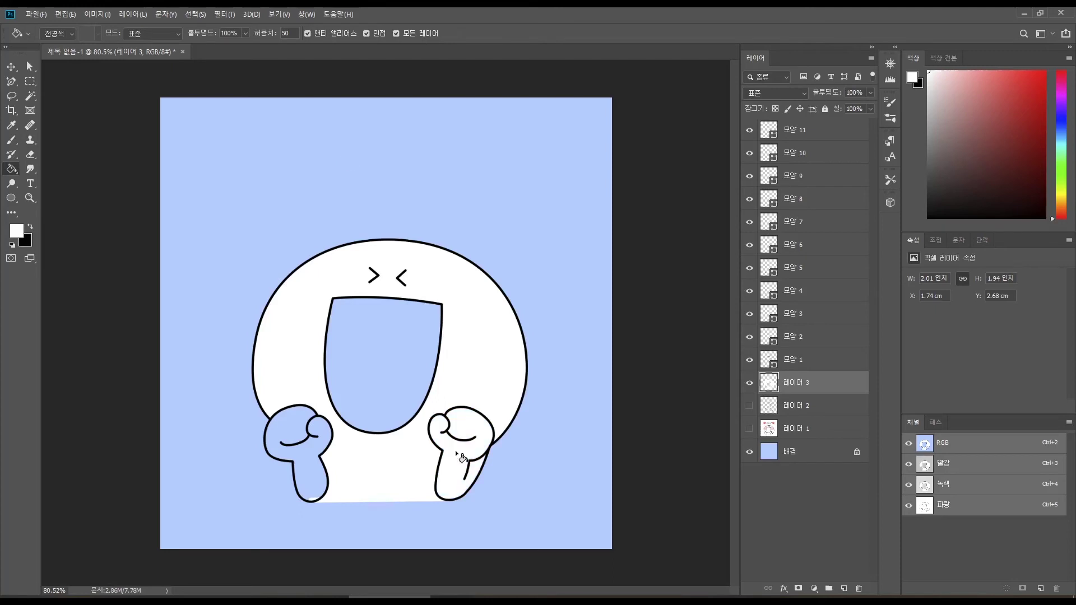
{"action": "left_click", "coordinate": [274, 435]}
{"action": "left_click", "coordinate": [381, 411]}
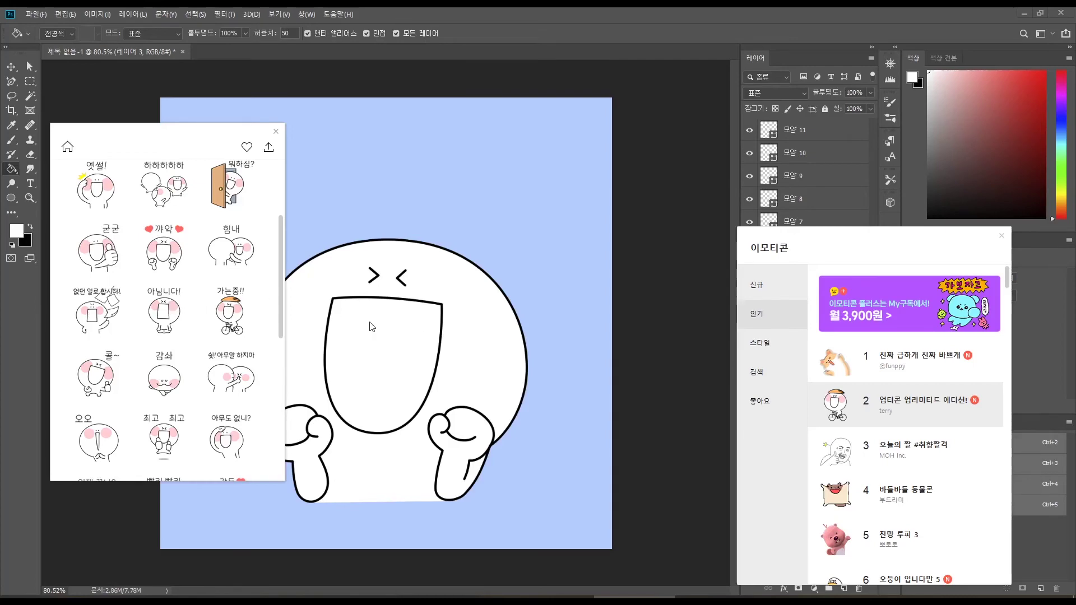
{"action": "left_click", "coordinate": [311, 303]}
{"action": "key", "text": "v"}
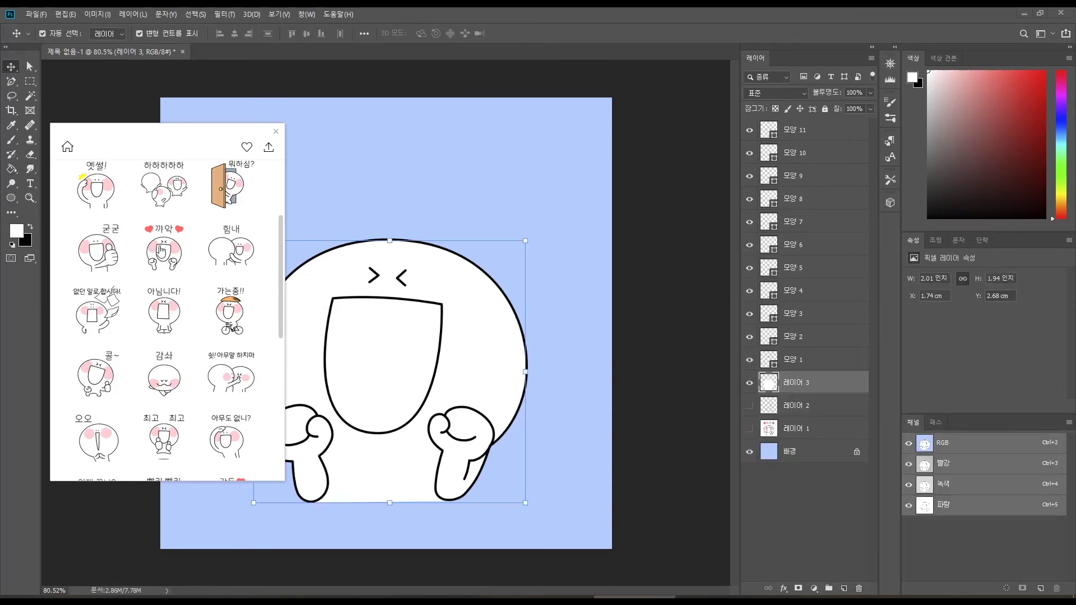
{"action": "left_click", "coordinate": [471, 369]}
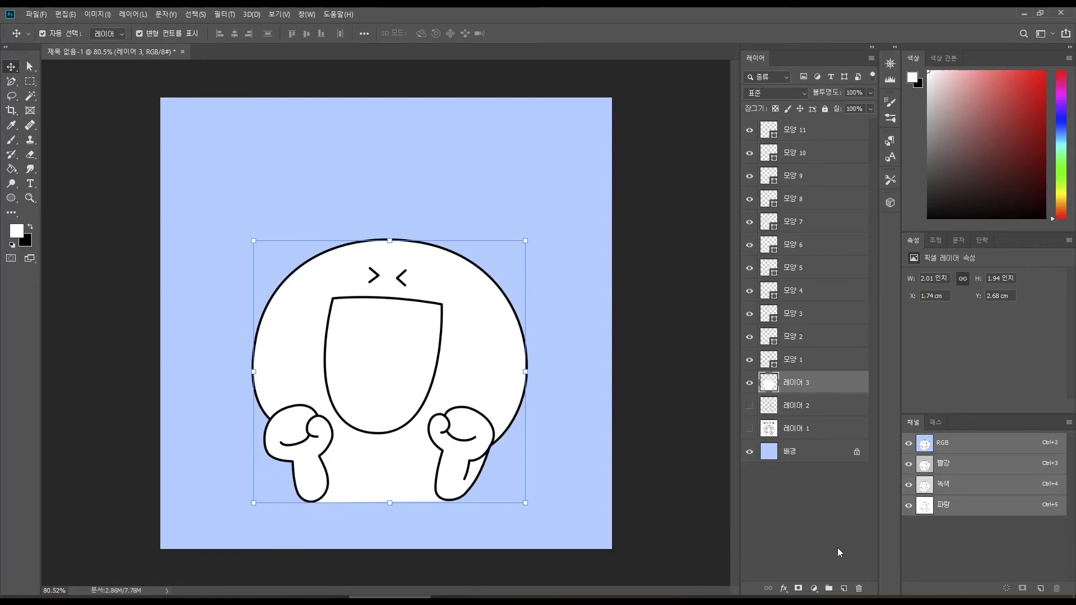
Try adding a new layer clipped to 레이어 3 as a clipping mask, and delete it.
{"action": "left_click", "coordinate": [843, 589]}
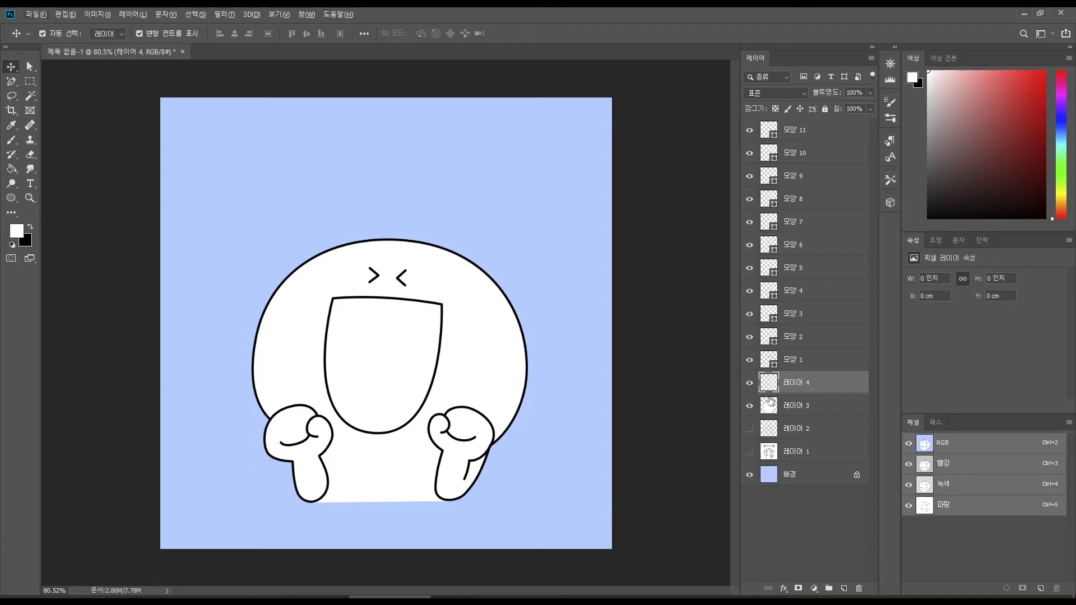
{"action": "right_click", "coordinate": [797, 384]}
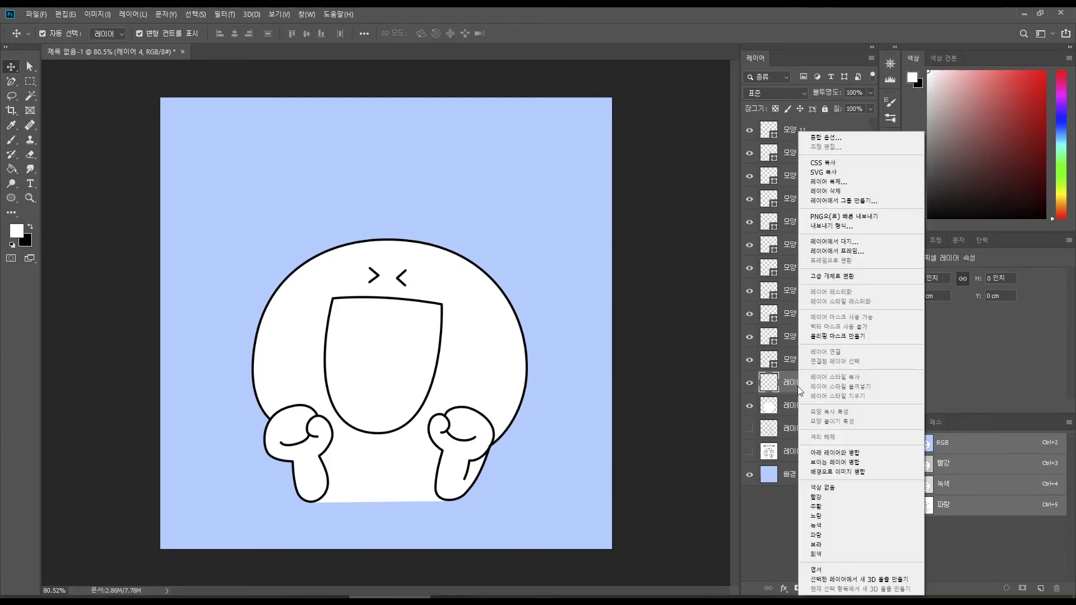
{"action": "left_click", "coordinate": [837, 337]}
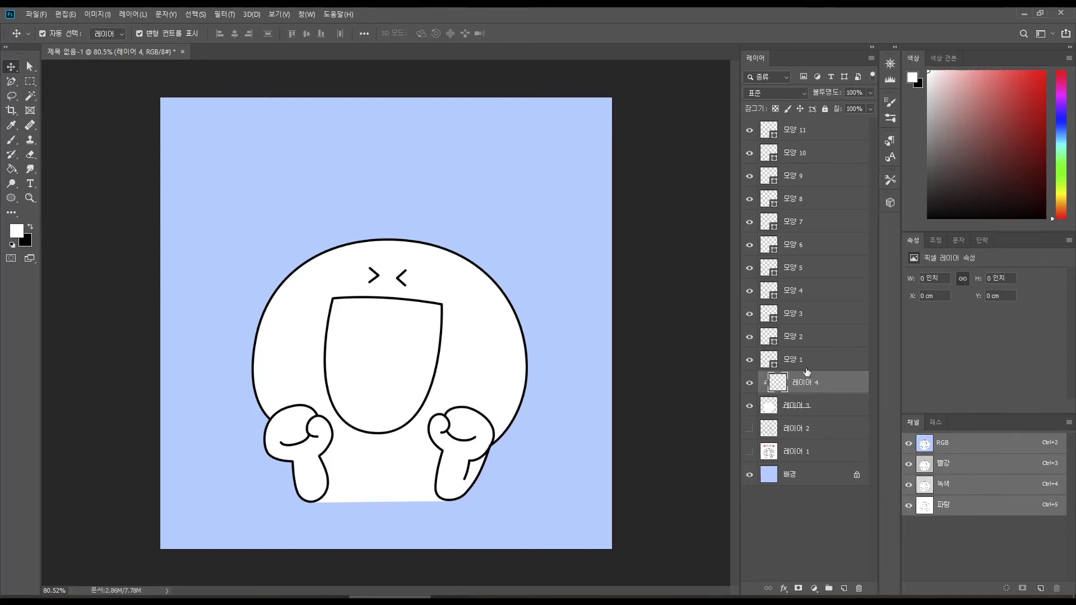
{"action": "left_click", "coordinate": [771, 394], "text": "alt"}
{"action": "left_click", "coordinate": [770, 392], "text": "alt"}
{"action": "key", "text": "Delete"}
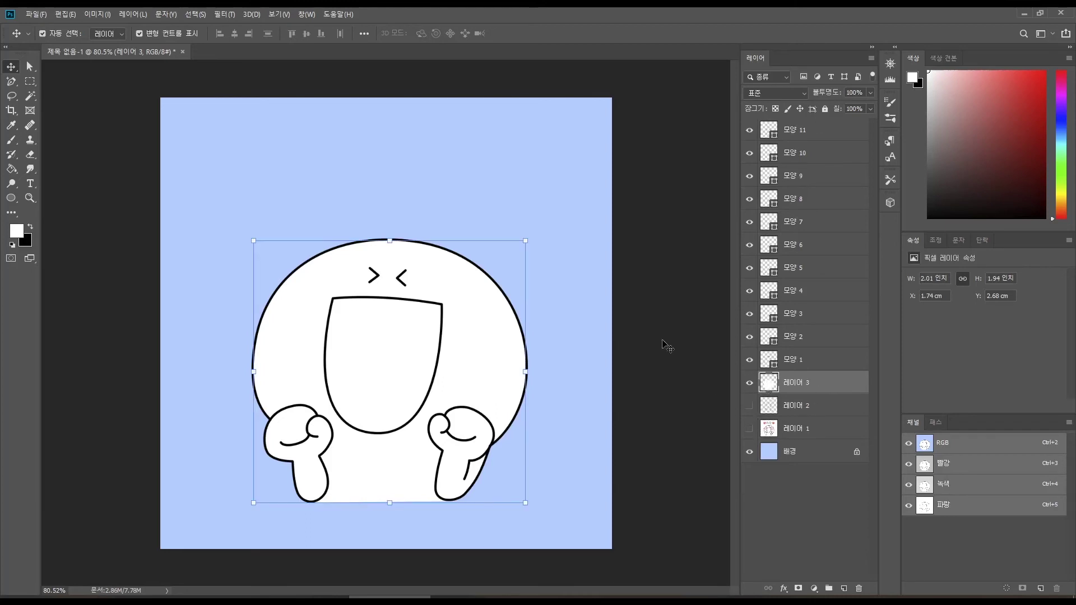
Create 레이어 4 above 레이어 3 through the new layer dialog with the previous-layer clipping option enabled, and remove it again.
{"action": "left_click", "coordinate": [131, 15]}
{"action": "mouse_move", "coordinate": [138, 28]}
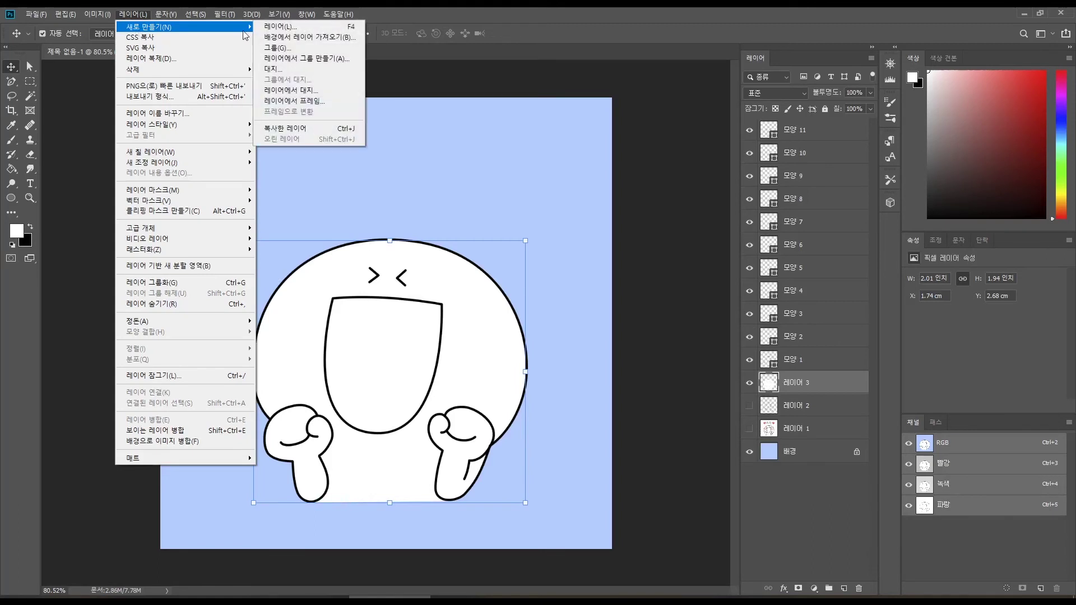
{"action": "left_click", "coordinate": [291, 28]}
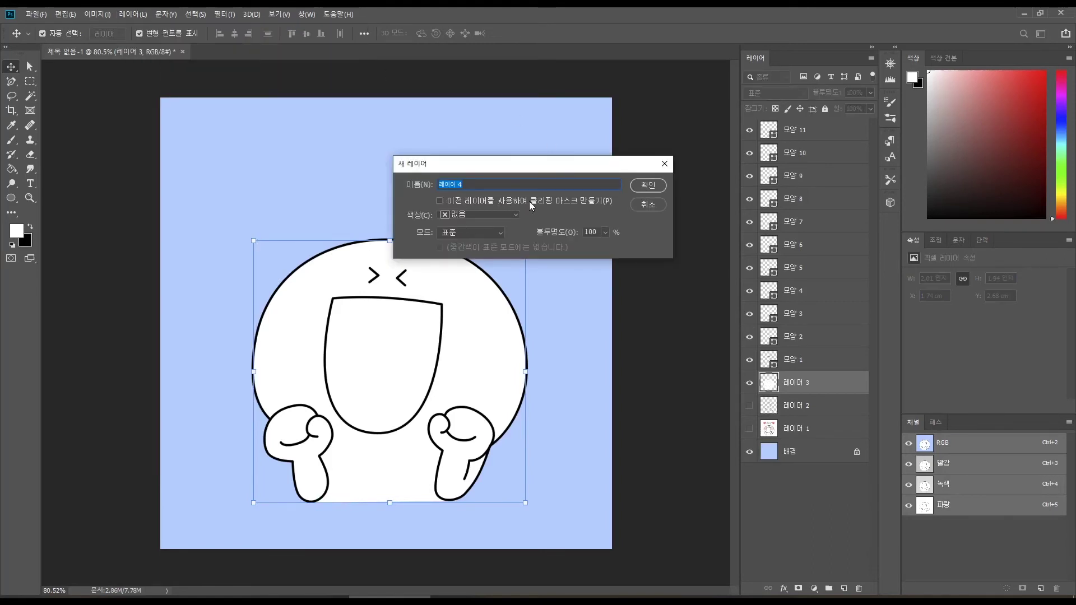
{"action": "left_click", "coordinate": [441, 200]}
{"action": "left_click", "coordinate": [651, 189]}
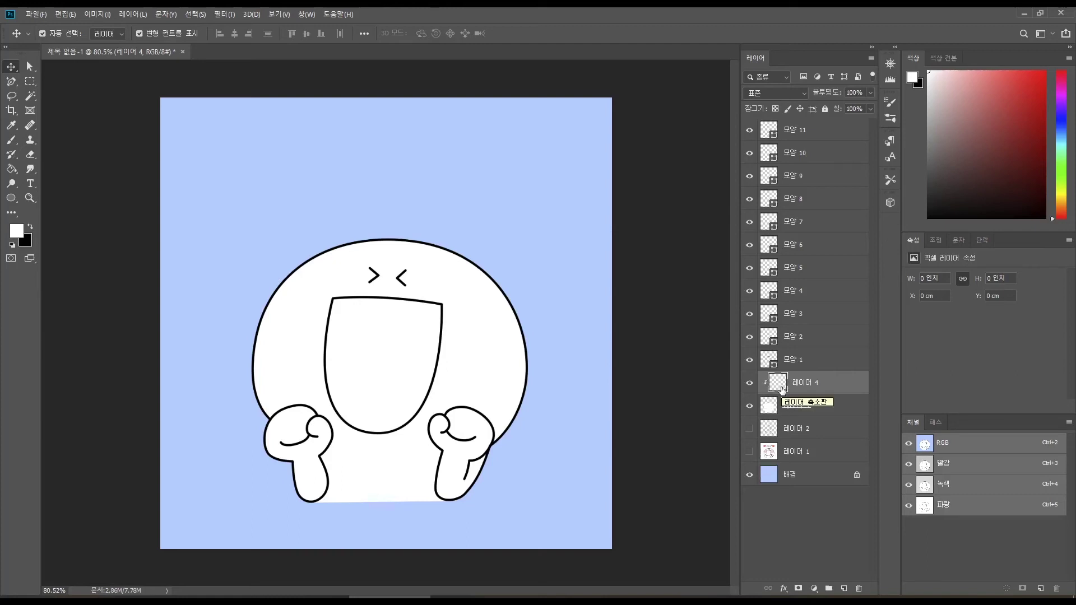
{"action": "key", "text": "ctrl+e"}
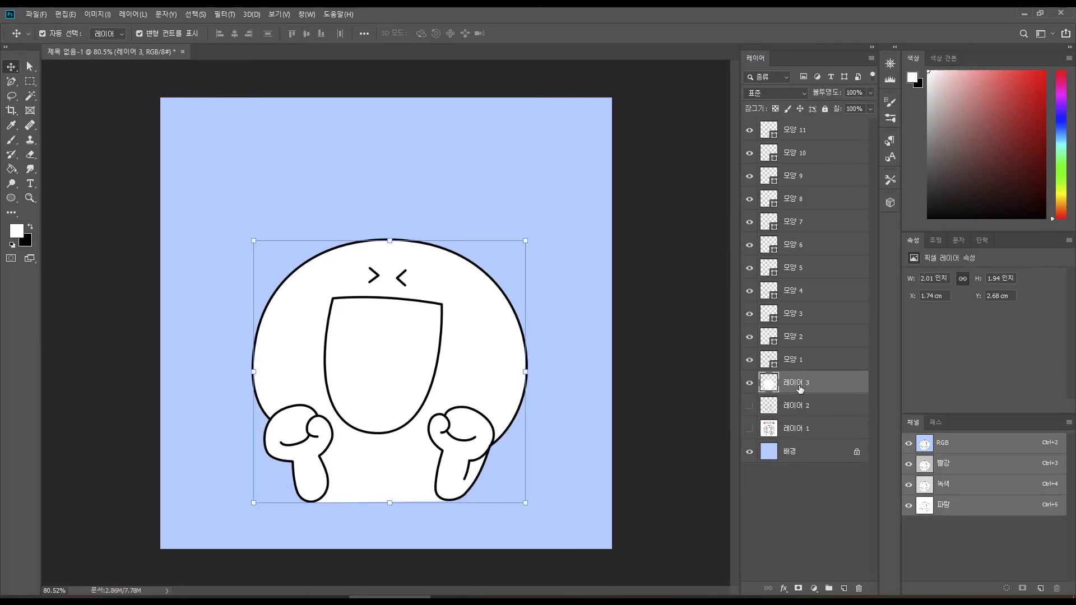
Add a blank layer above 레이어 3 and turn it into a clipping mask with the layer command.
{"action": "left_click", "coordinate": [843, 588]}
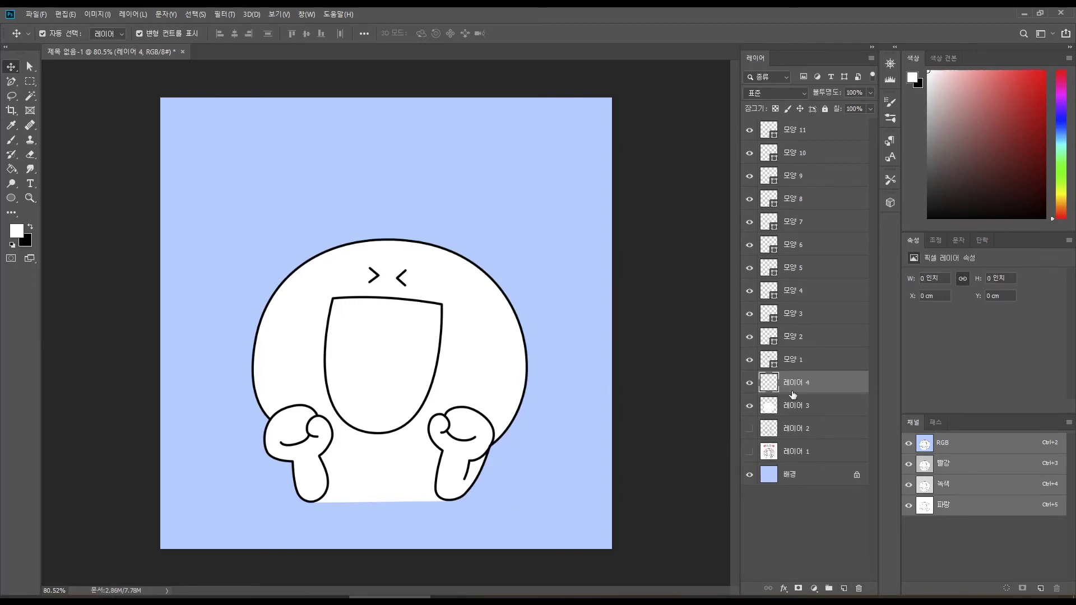
{"action": "left_click", "coordinate": [125, 14]}
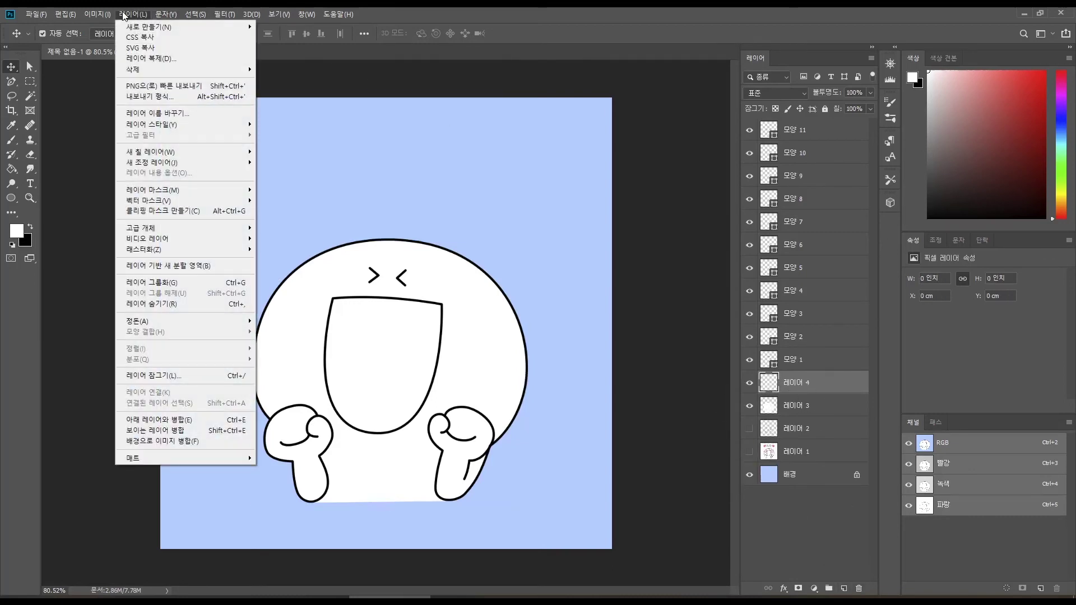
{"action": "left_click", "coordinate": [168, 213]}
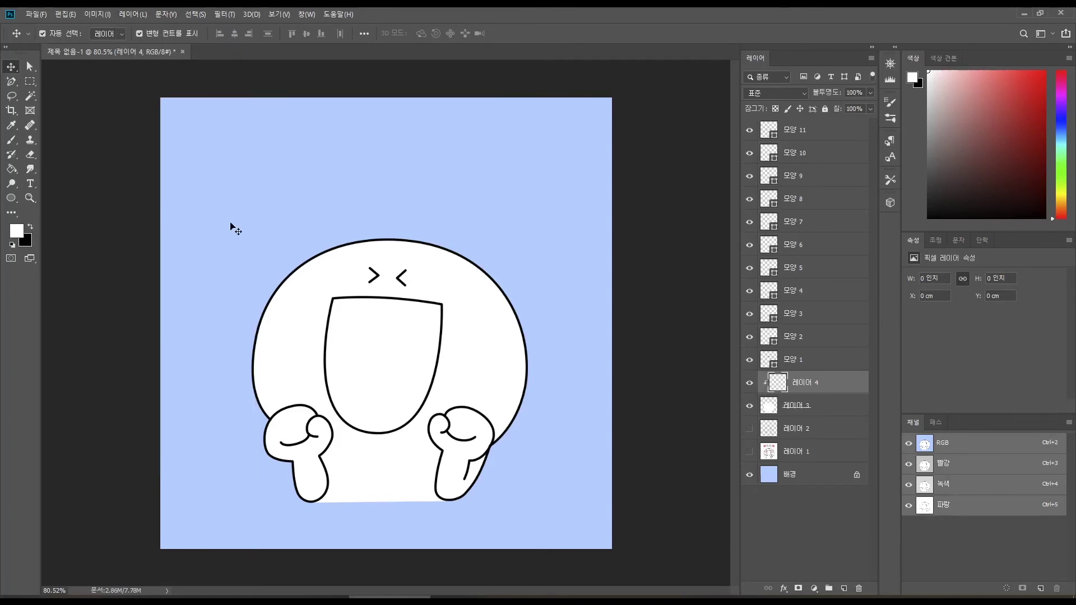
Release and reapply the clipping mask between the blank layer and 레이어 3, and delete the blank layer.
{"action": "left_click", "coordinate": [771, 395], "text": "alt"}
{"action": "right_click", "coordinate": [797, 384]}
{"action": "left_click", "coordinate": [845, 336]}
{"action": "left_click", "coordinate": [798, 394], "text": "alt"}
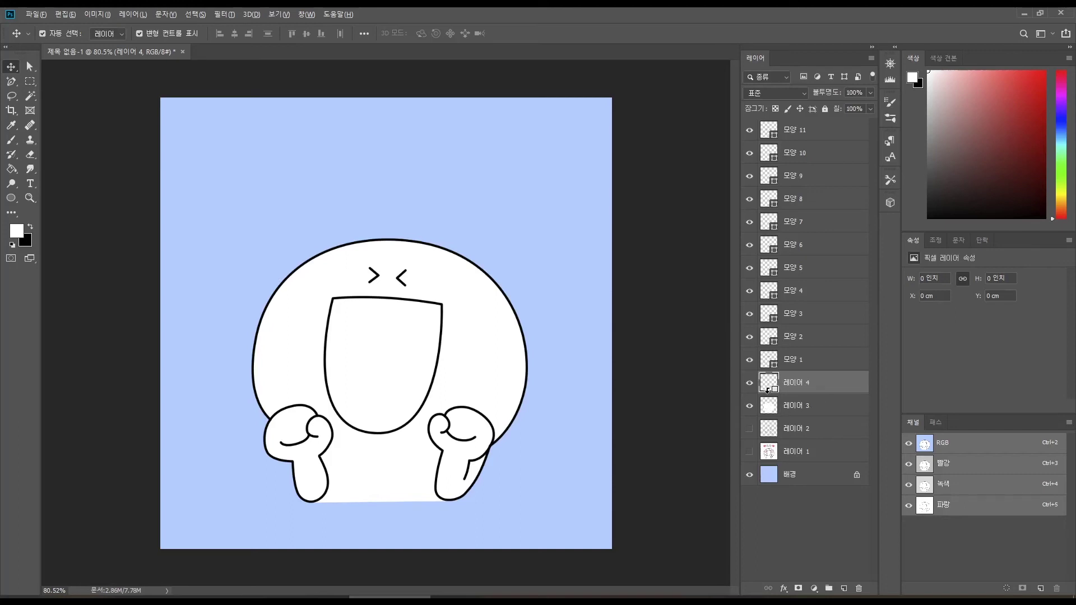
{"action": "left_click", "coordinate": [767, 392], "text": "alt"}
{"action": "key", "text": "Delete"}
Create 레이어 4 already clipped to 레이어 3, release its clipping mask, and apply the mask again.
{"action": "key", "text": "ctrl+shift+n"}
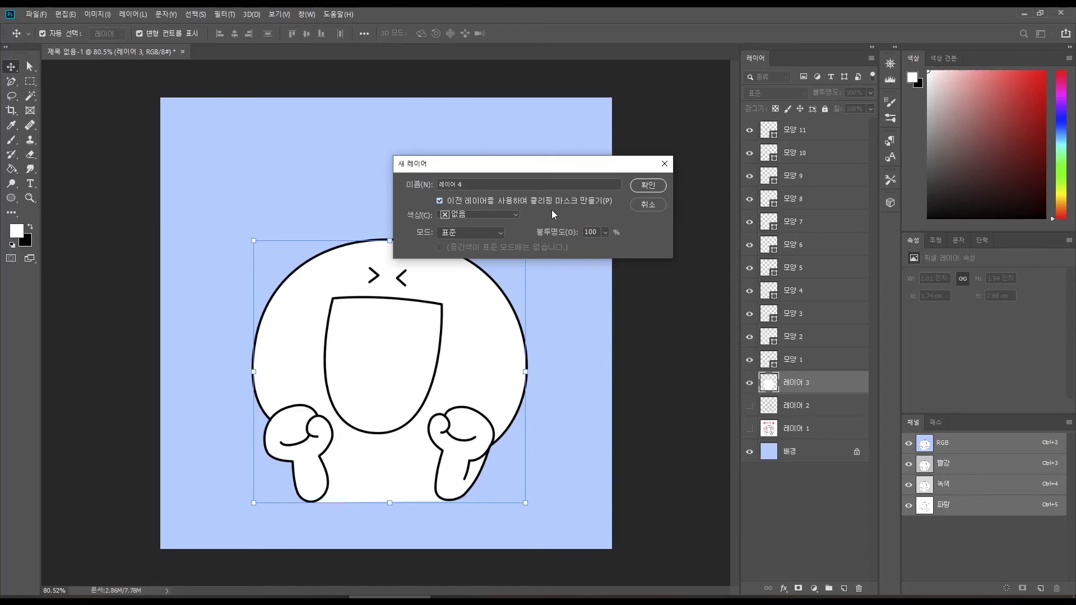
{"action": "left_click", "coordinate": [648, 187]}
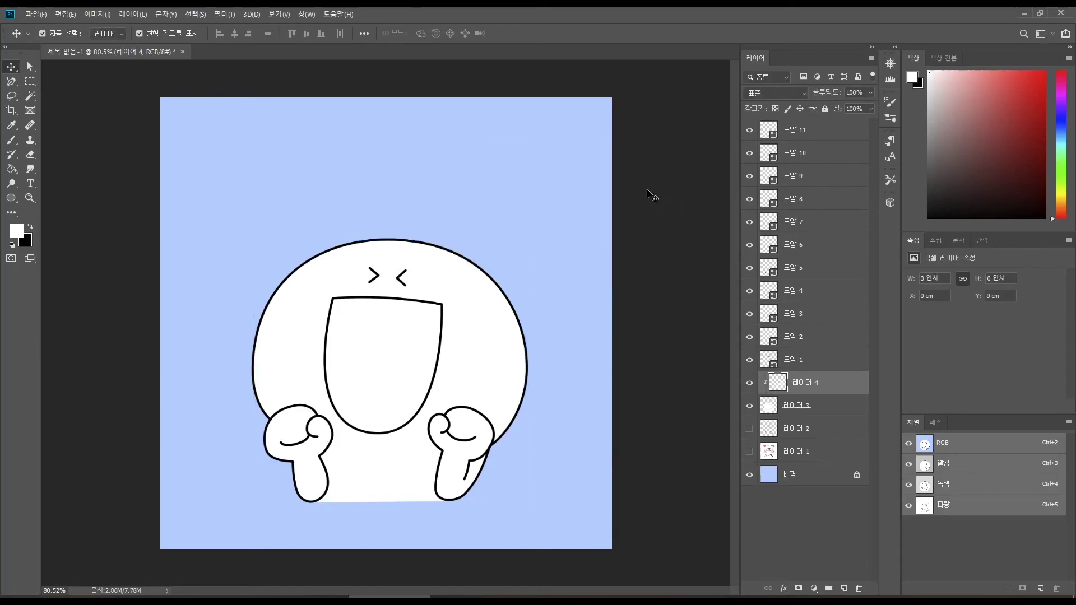
{"action": "left_click", "coordinate": [769, 395], "text": "alt"}
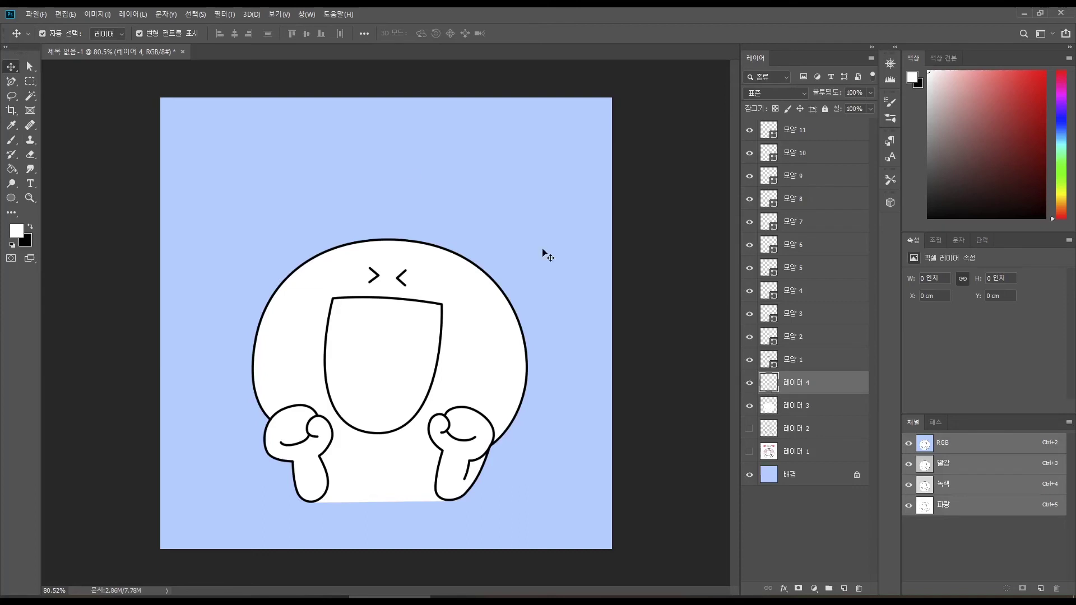
{"action": "left_click", "coordinate": [133, 14]}
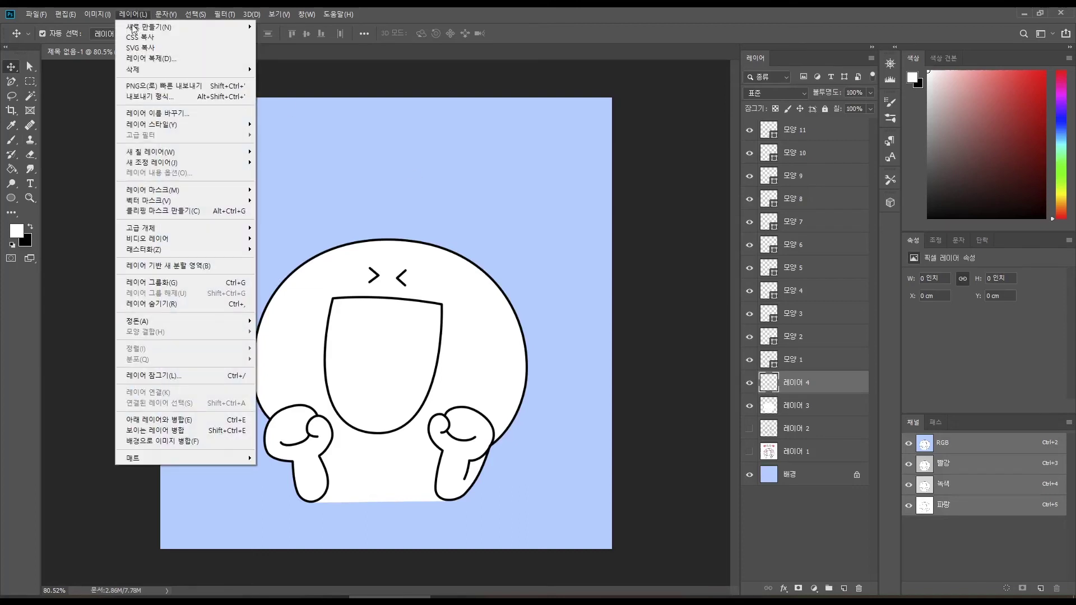
{"action": "left_click", "coordinate": [152, 217]}
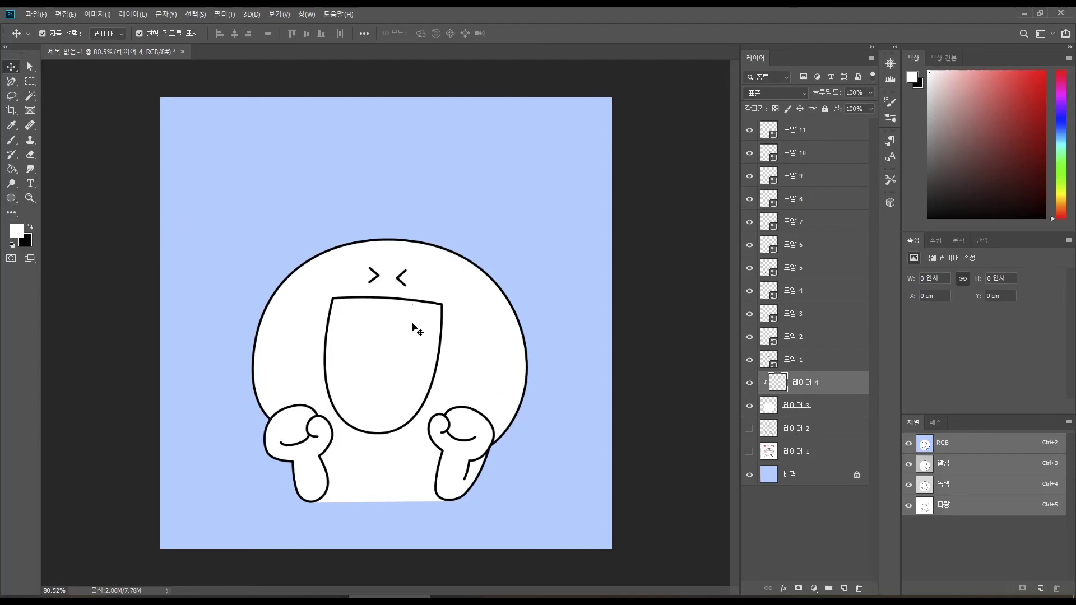
Using the Ellipse tool in pixel mode, draw an ellipse about 1.01 × 0.91 in over the head's upper-left edge and fill it pink.
{"action": "left_click", "coordinate": [9, 200]}
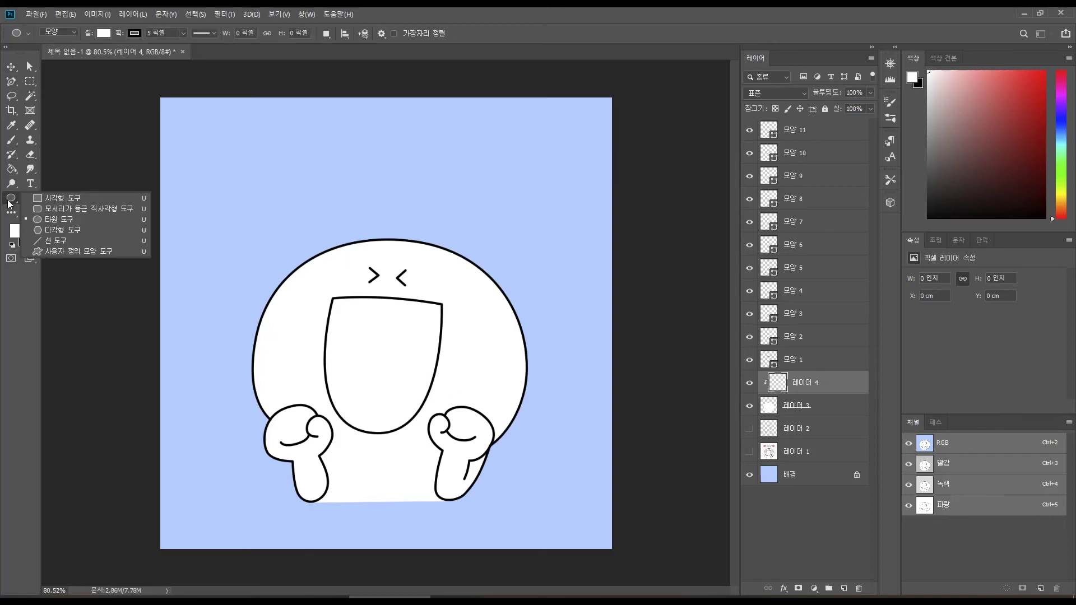
{"action": "left_click", "coordinate": [65, 218]}
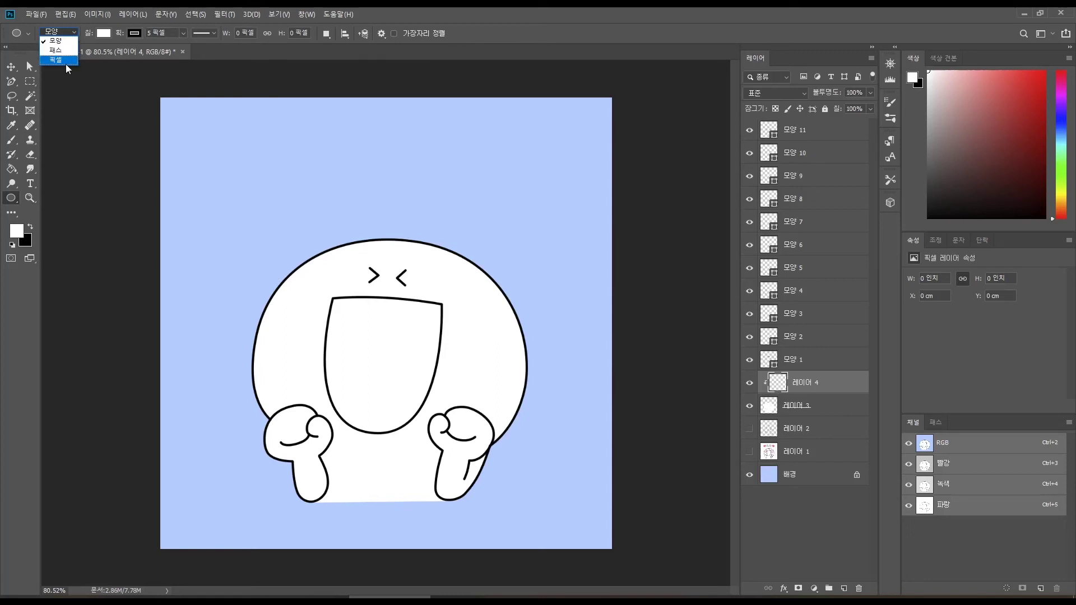
{"action": "left_click", "coordinate": [62, 60]}
{"action": "left_click_drag", "start_coordinate": [247, 196], "coordinate": [383, 319]}
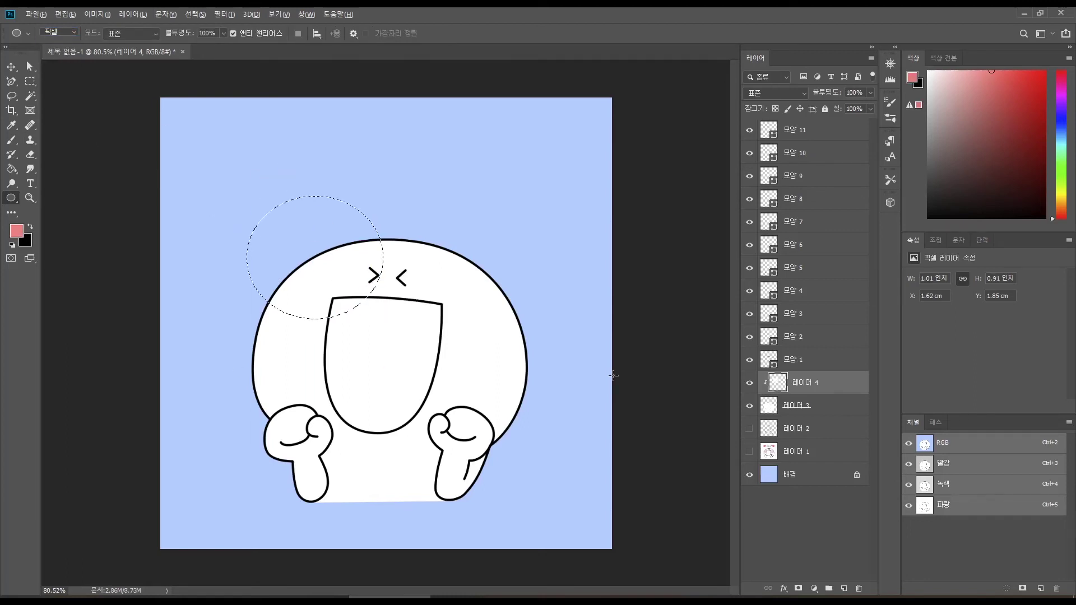
{"action": "key", "text": "alt+BackSpace"}
Transform the pink ellipse, scaling it to about 34% and placing it at the head's upper-left outline above the mouth.
{"action": "key", "text": "ctrl+t"}
{"action": "left_click_drag", "start_coordinate": [385, 313], "coordinate": [408, 300]}
{"action": "left_click_drag", "start_coordinate": [326, 379], "coordinate": [327, 339]}
{"action": "scroll", "coordinate": [327, 340], "scroll_direction": "up", "scroll_amount": 5}
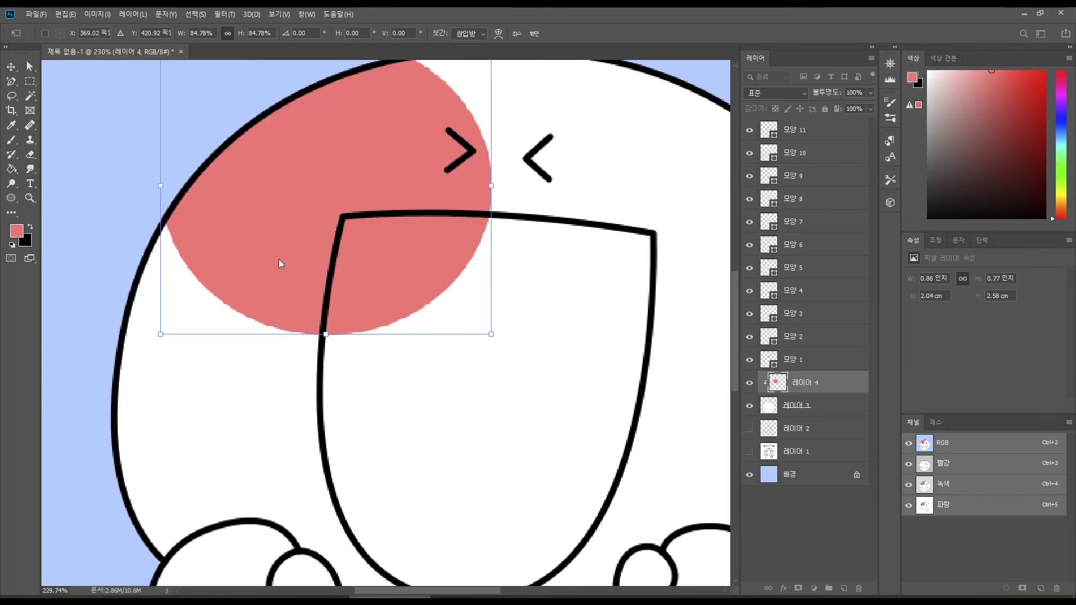
{"action": "left_click_drag", "start_coordinate": [351, 230], "coordinate": [226, 230]}
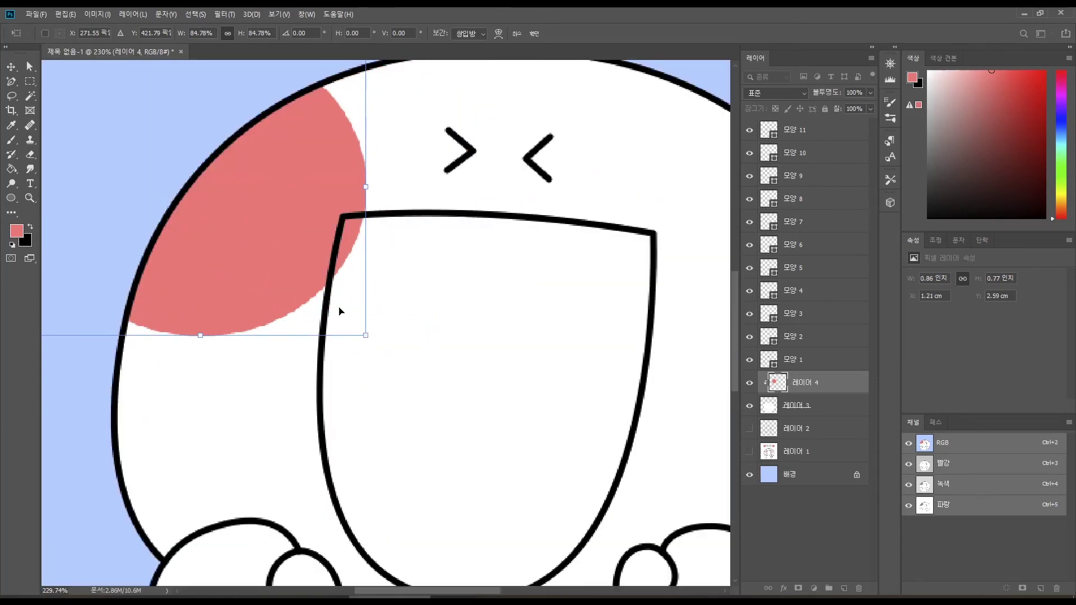
{"action": "left_click_drag", "start_coordinate": [367, 337], "coordinate": [306, 282]}
{"action": "left_click_drag", "start_coordinate": [251, 199], "coordinate": [360, 287]}
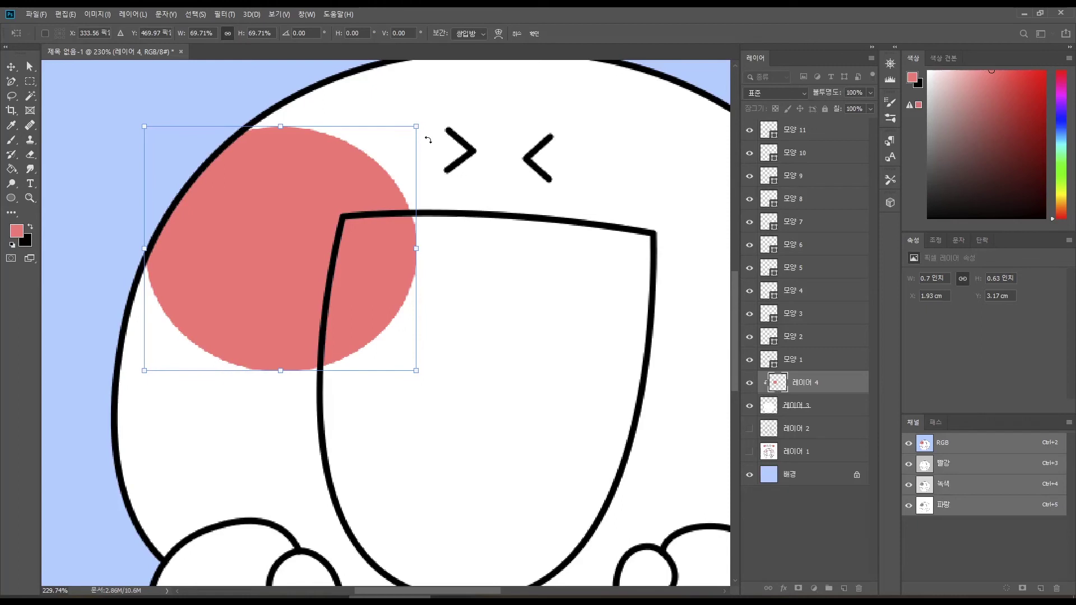
{"action": "left_click_drag", "start_coordinate": [416, 128], "coordinate": [312, 147]}
{"action": "left_click_drag", "start_coordinate": [290, 226], "coordinate": [278, 166]}
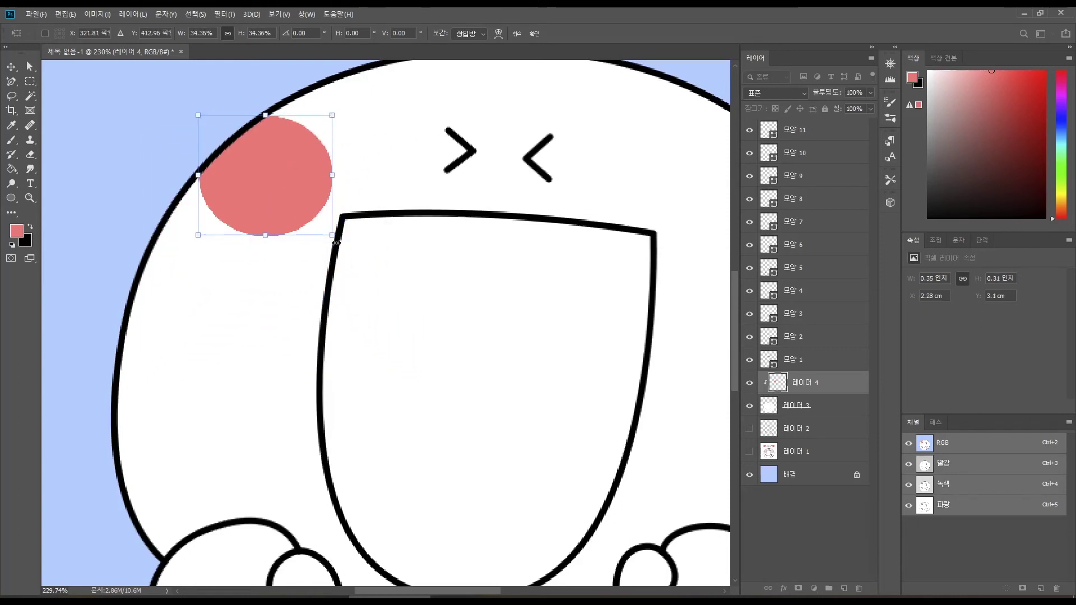
{"action": "key", "text": "Return"}
Try enlarging the pink ellipse to about 2.63 × 2.1 in, shift it up across the face, and delete its layer.
{"action": "scroll", "coordinate": [443, 296], "scroll_direction": "down", "scroll_amount": 5}
{"action": "left_click_drag", "start_coordinate": [377, 277], "coordinate": [631, 473]}
{"action": "key", "text": "Return"}
{"action": "scroll", "coordinate": [677, 303], "scroll_direction": "down", "scroll_amount": 4}
{"action": "scroll", "coordinate": [581, 336], "scroll_direction": "up", "scroll_amount": 4}
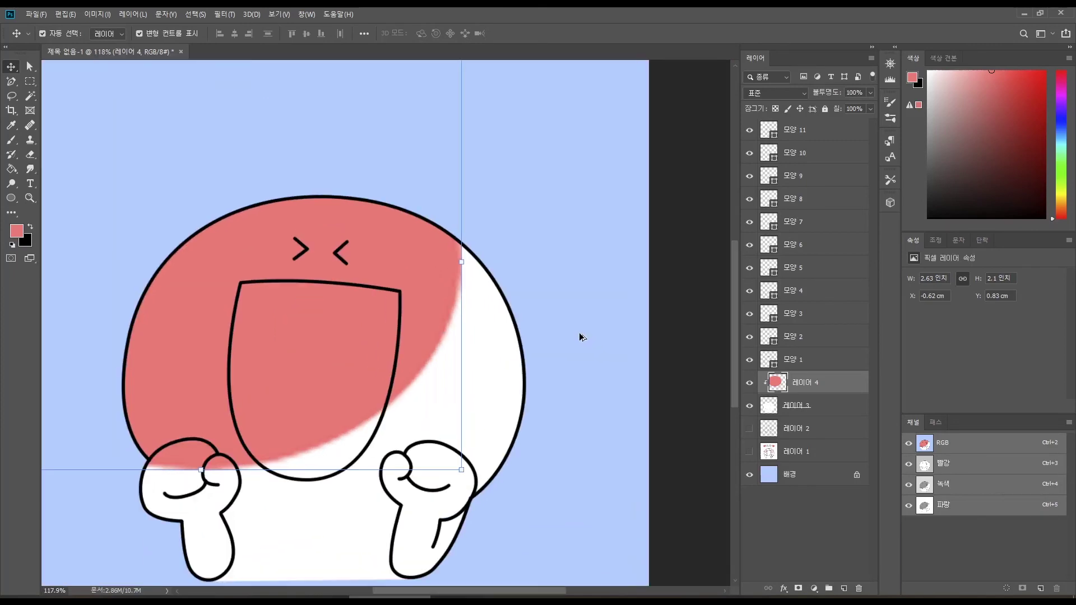
{"action": "left_click_drag", "start_coordinate": [444, 302], "coordinate": [446, 279]}
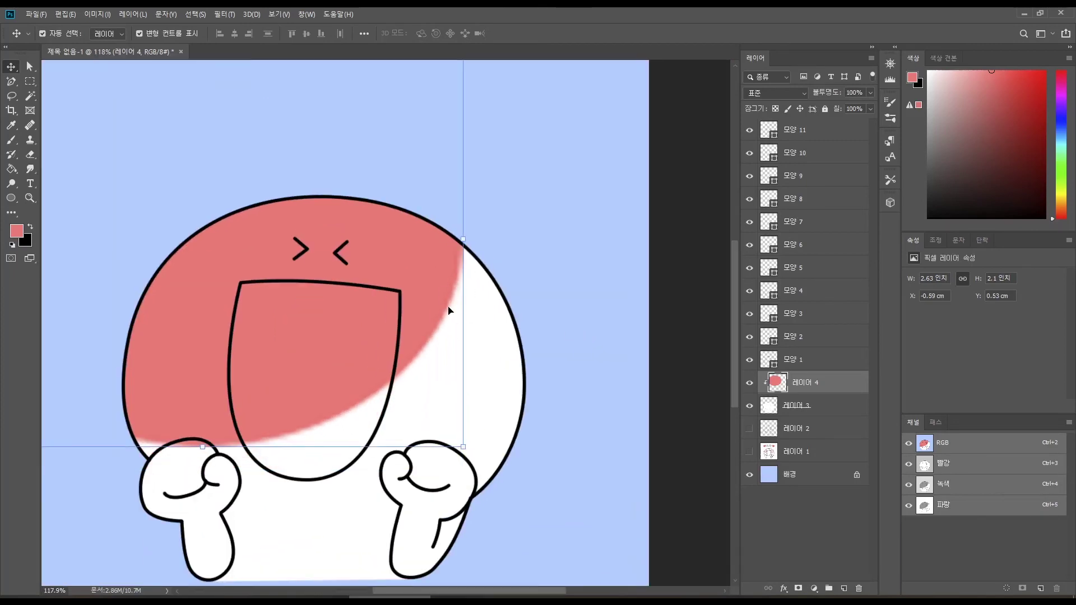
{"action": "scroll", "coordinate": [448, 310], "scroll_direction": "down", "scroll_amount": 4}
{"action": "key", "text": "Delete"}
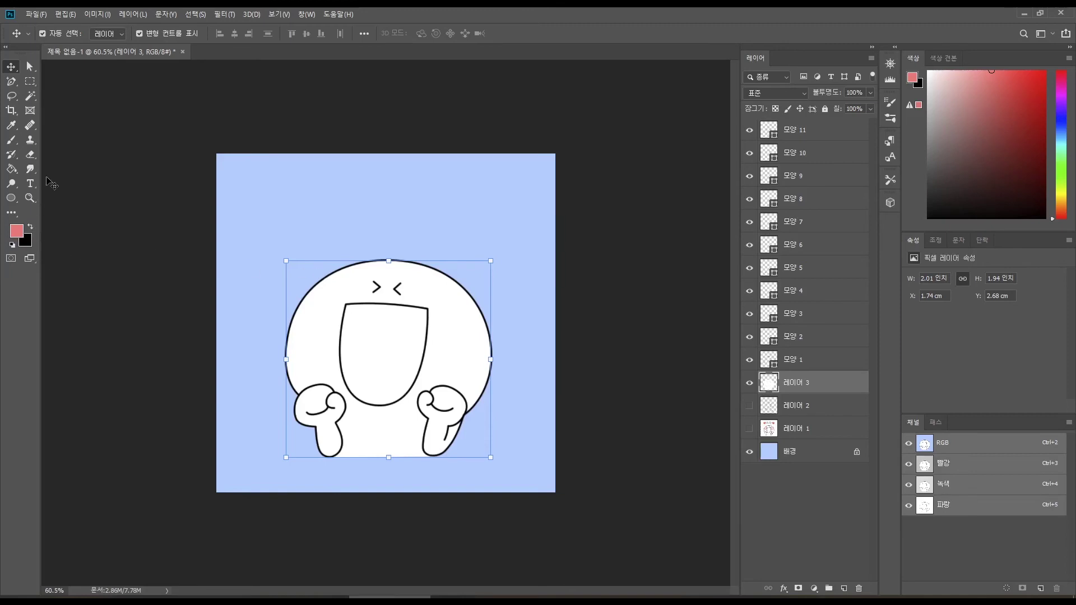
Set the Ellipse tool to shape mode with a light pink fill and no stroke.
{"action": "left_click", "coordinate": [10, 199]}
{"action": "left_click", "coordinate": [66, 32]}
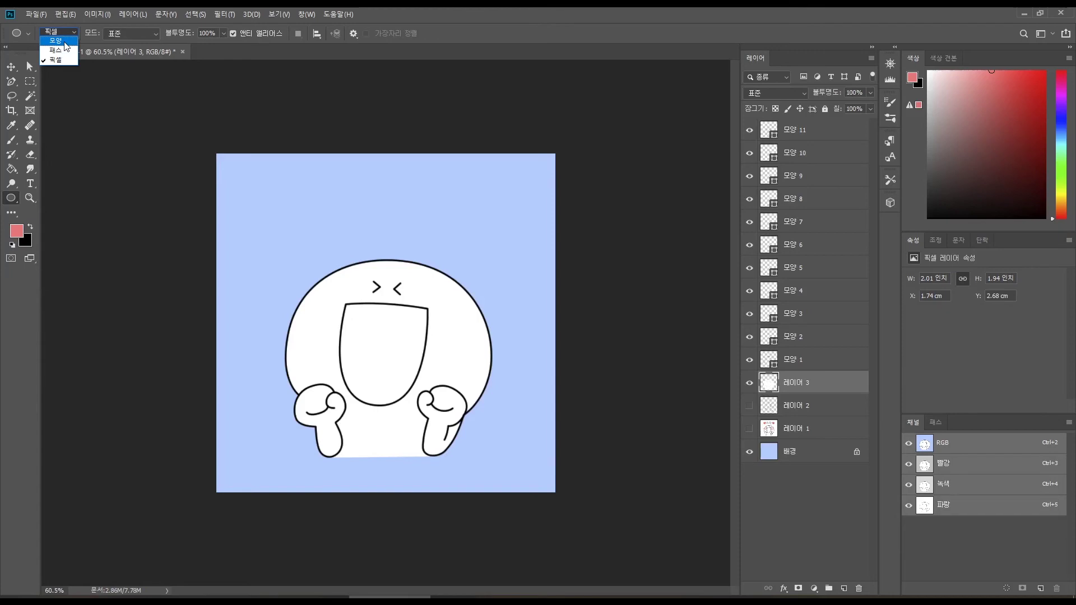
{"action": "left_click", "coordinate": [66, 45]}
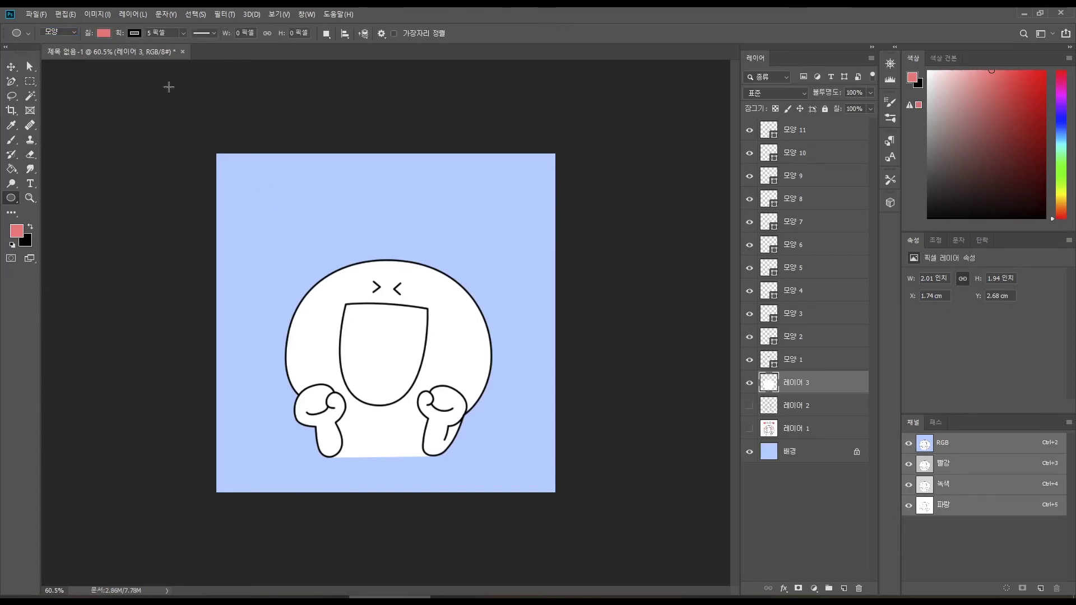
{"action": "left_click", "coordinate": [104, 35]}
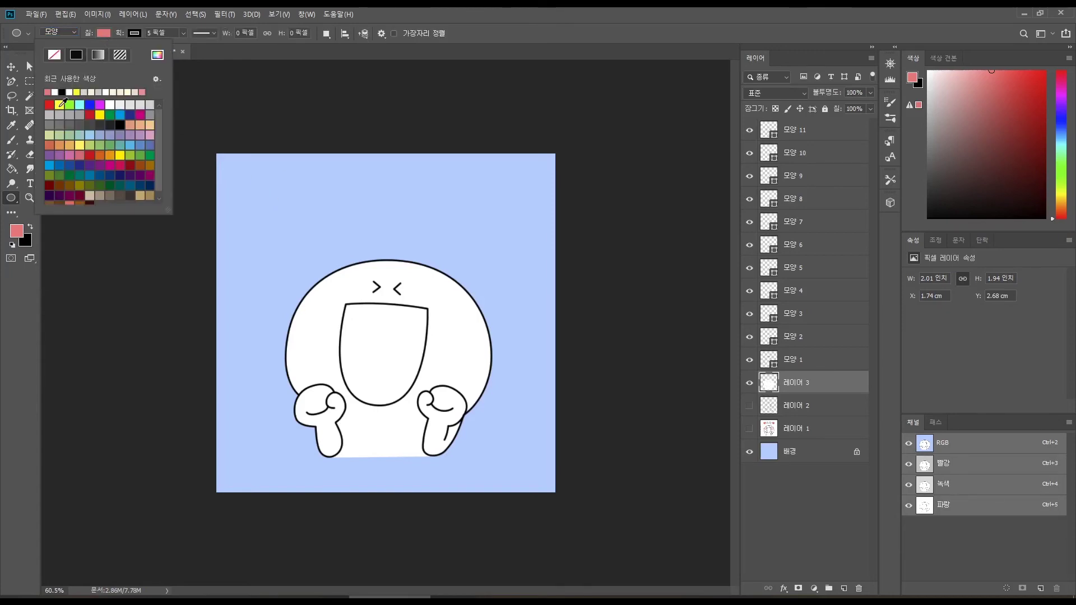
{"action": "left_click", "coordinate": [133, 34]}
{"action": "left_click", "coordinate": [85, 56]}
Draw a 192 × 192 px light pink circle and position it on the cheek left of the mouth, clipped to 레이어 3.
{"action": "left_click", "coordinate": [305, 272]}
{"action": "left_click_drag", "start_coordinate": [288, 263], "coordinate": [312, 283]}
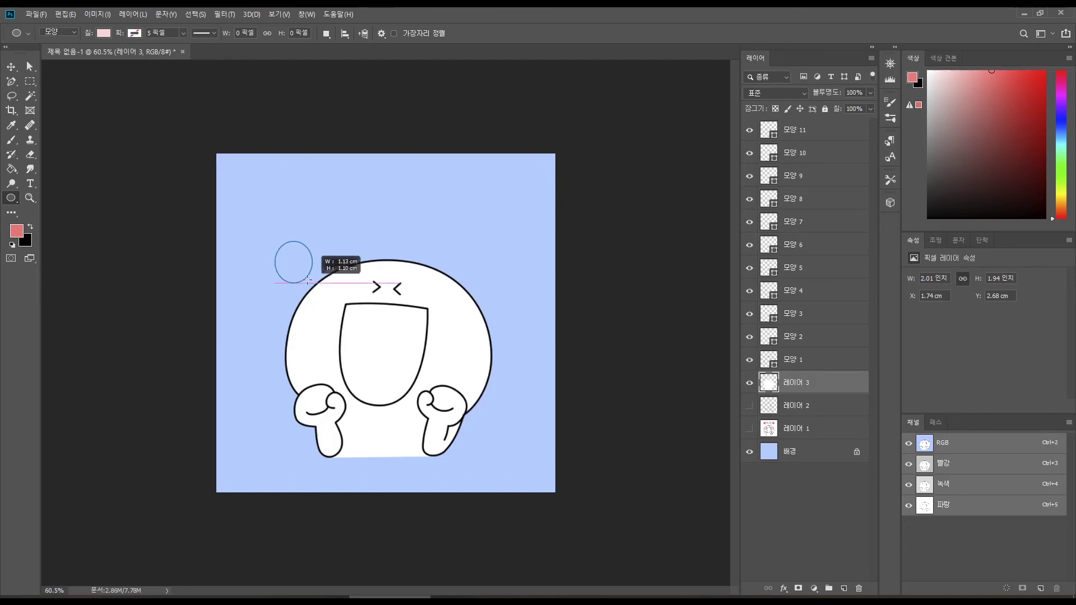
{"action": "left_click_drag", "start_coordinate": [323, 290], "coordinate": [305, 283]}
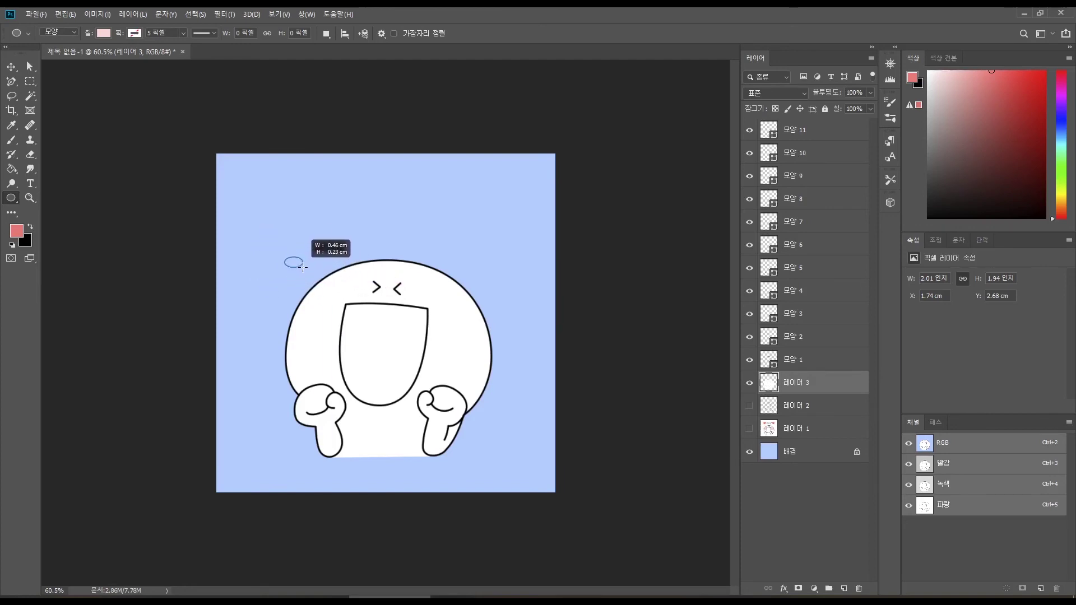
{"action": "mouse_move", "coordinate": [338, 303]}
{"action": "left_mouse_down"}
{"action": "mouse_move", "coordinate": [300, 253]}
{"action": "mouse_move", "coordinate": [307, 274]}
{"action": "mouse_move", "coordinate": [320, 283]}
{"action": "mouse_move", "coordinate": [300, 268]}
{"action": "mouse_move", "coordinate": [333, 290]}
{"action": "mouse_move", "coordinate": [301, 262]}
{"action": "mouse_move", "coordinate": [344, 293]}
{"action": "left_mouse_up"}
{"action": "key", "text": "v"}
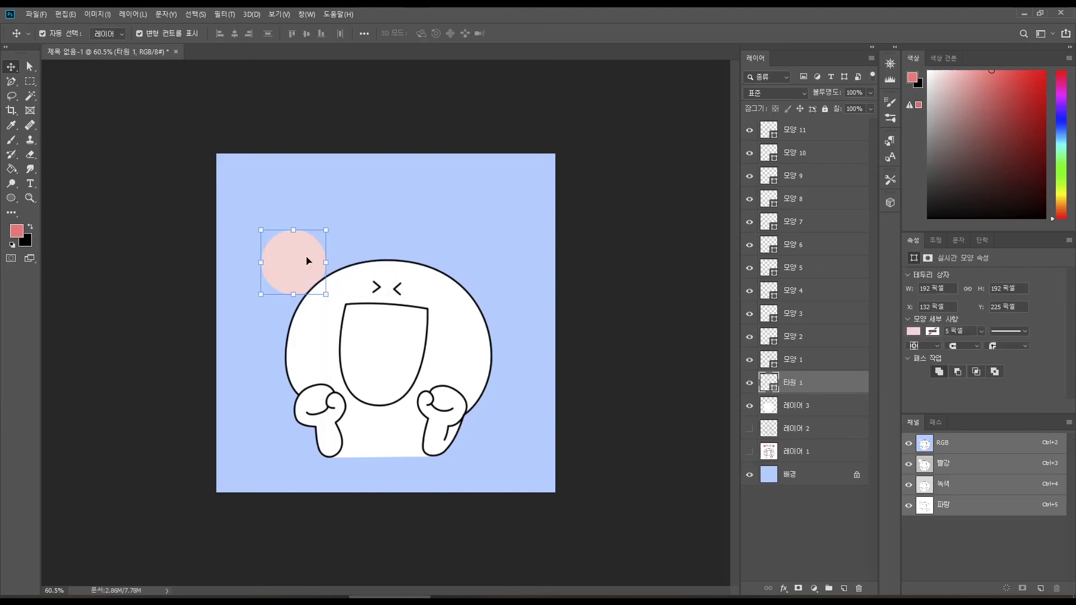
{"action": "left_click_drag", "start_coordinate": [307, 257], "coordinate": [336, 292]}
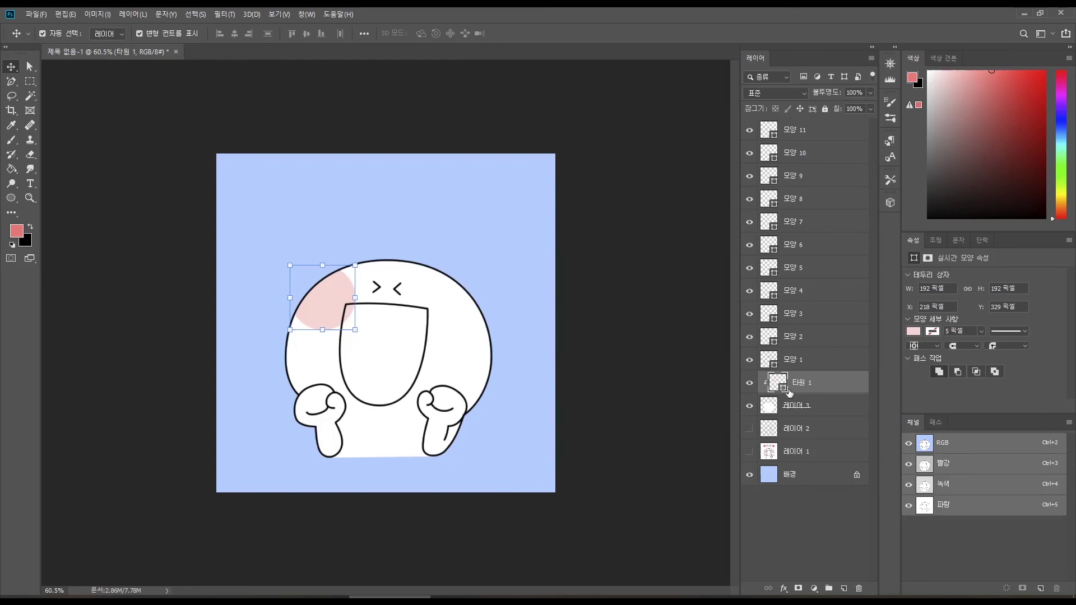
Duplicate the pink cheek circle and place the copy on the cheek to the right of the mouth.
{"action": "left_click_drag", "start_coordinate": [326, 306], "coordinate": [447, 320]}
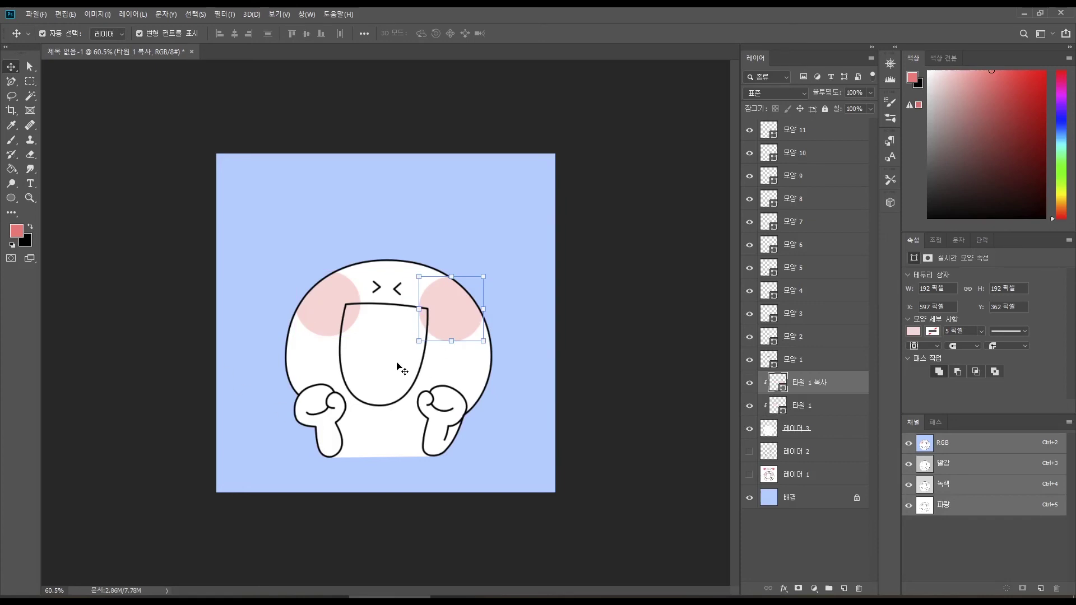
{"action": "left_click", "coordinate": [416, 312]}
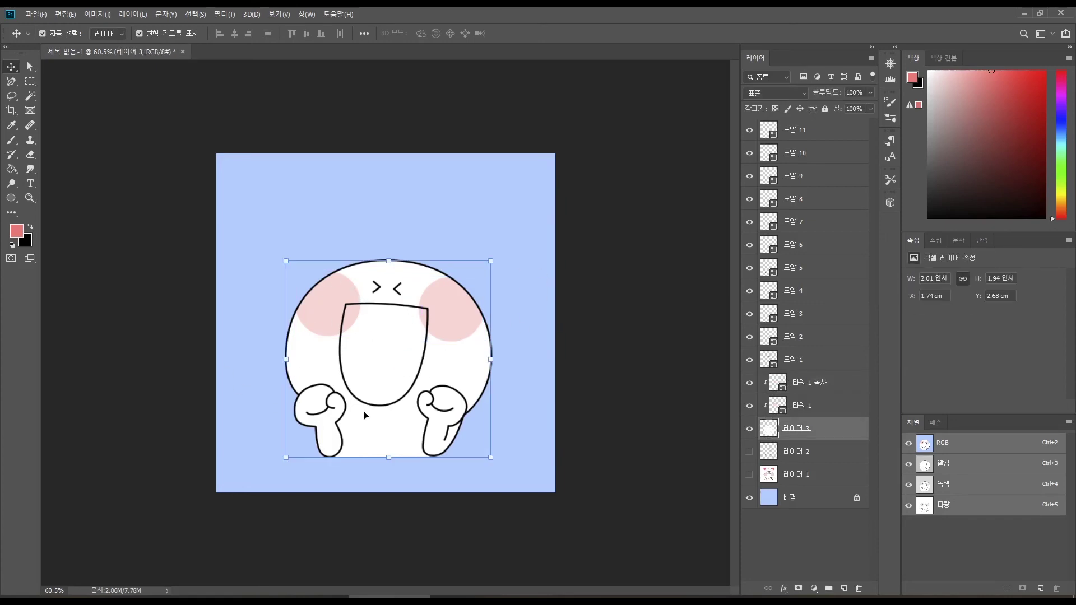
{"action": "left_click", "coordinate": [421, 325]}
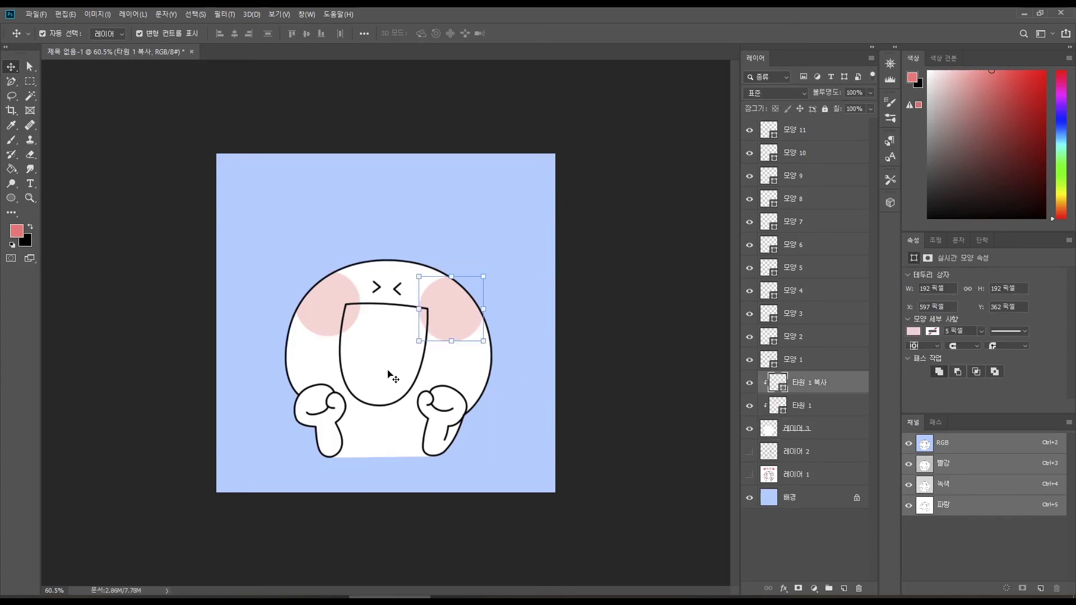
Add a new unclipped layer above the cheek circles and fill the mouth with white using the Paint Bucket.
{"action": "key", "text": "ctrl+shift+n"}
{"action": "key", "text": "Return"}
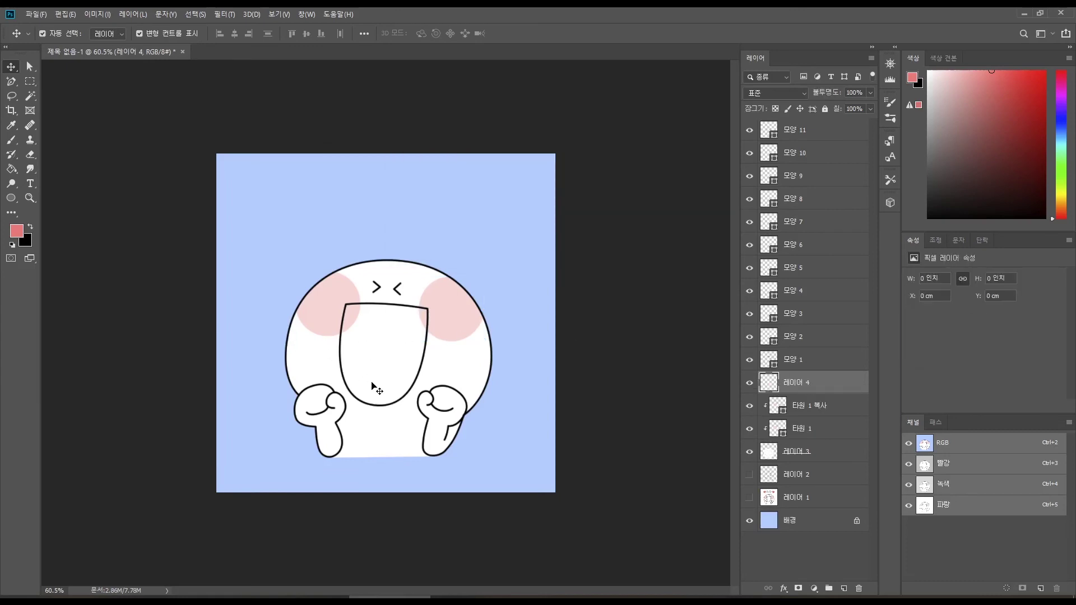
{"action": "key", "text": "g"}
{"action": "left_click", "coordinate": [392, 367], "text": "alt"}
{"action": "left_click", "coordinate": [389, 367]}
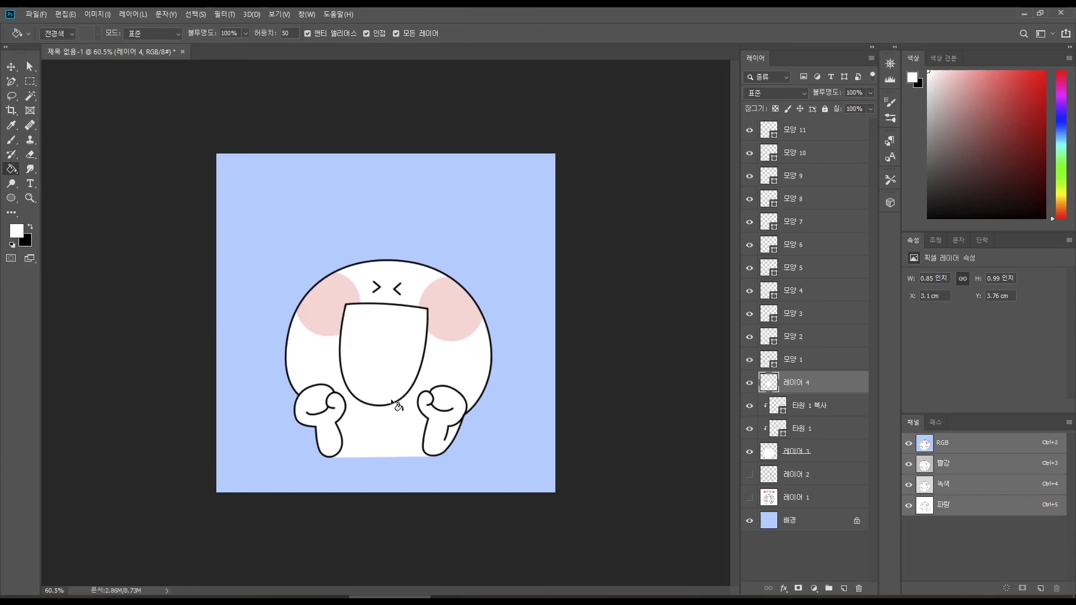
Remove the two hidden layers 레이어 2 and 레이어 1, and select all character layers from 모양 11 to 레이어 3.
{"action": "key", "text": "v"}
{"action": "left_click", "coordinate": [357, 253]}
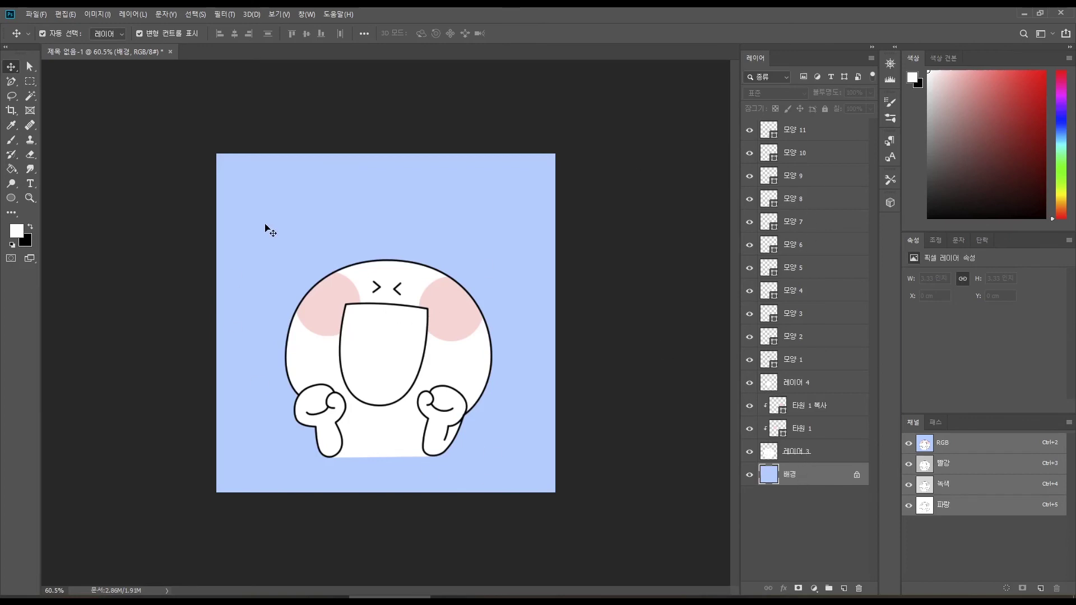
{"action": "left_click", "coordinate": [808, 137]}
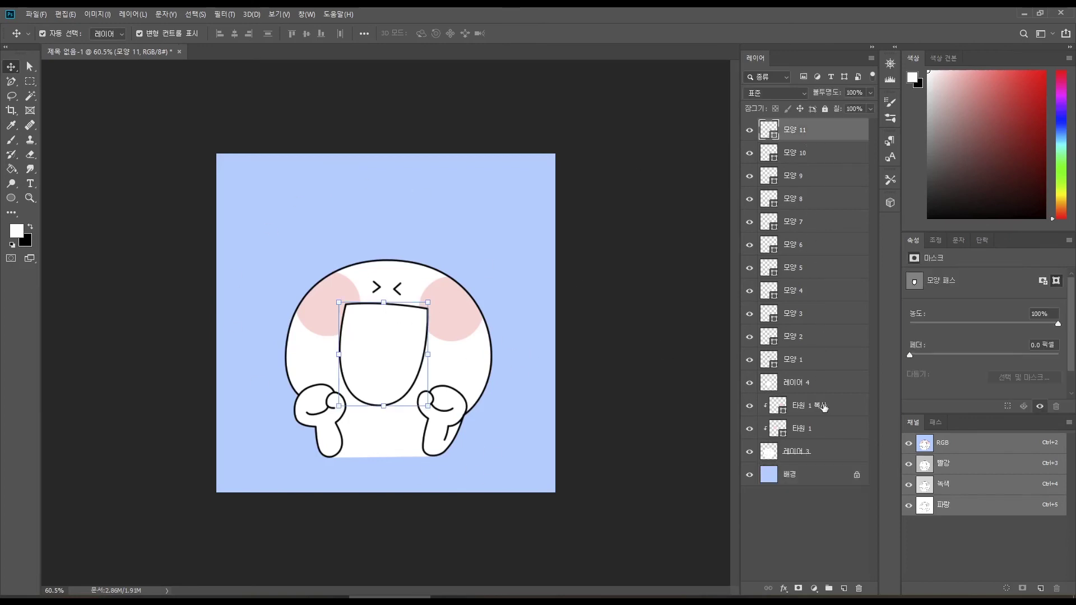
{"action": "left_click", "coordinate": [817, 453], "text": "shift"}
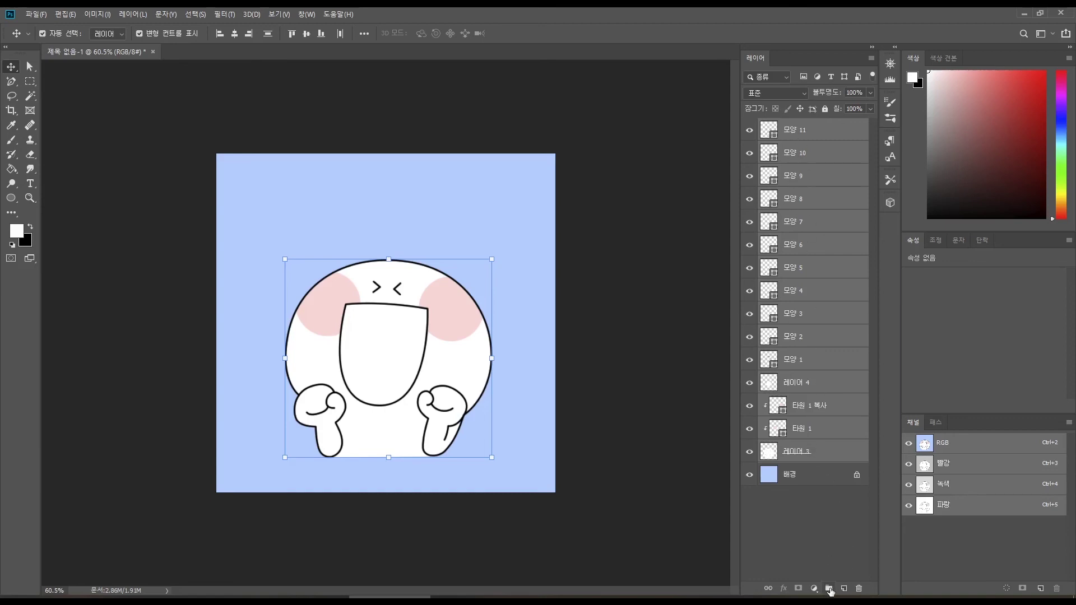
{"action": "key", "text": "alt+l"}
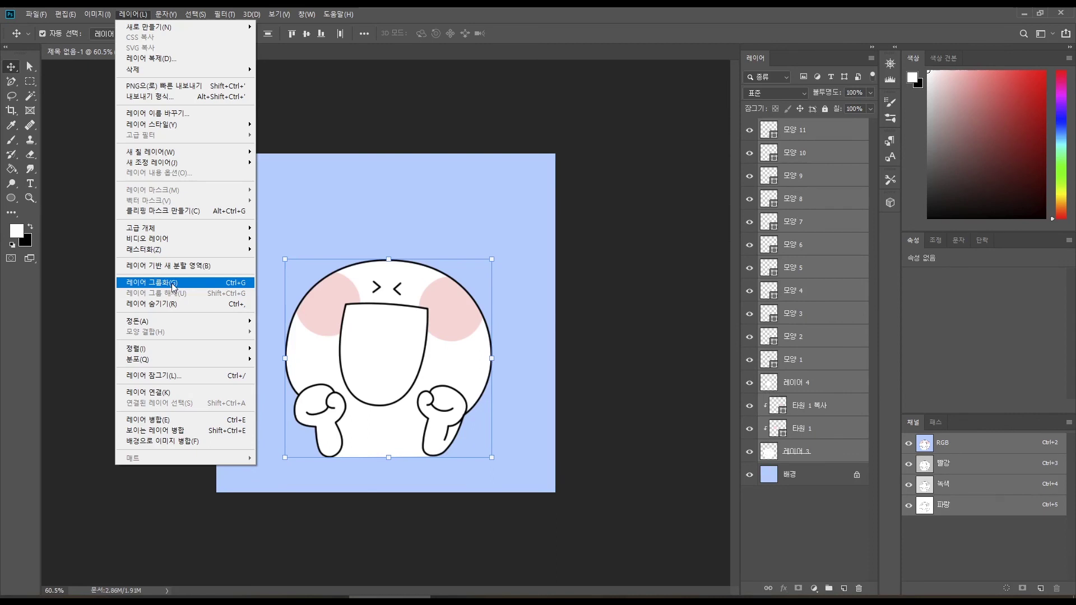
{"action": "left_click", "coordinate": [173, 288]}
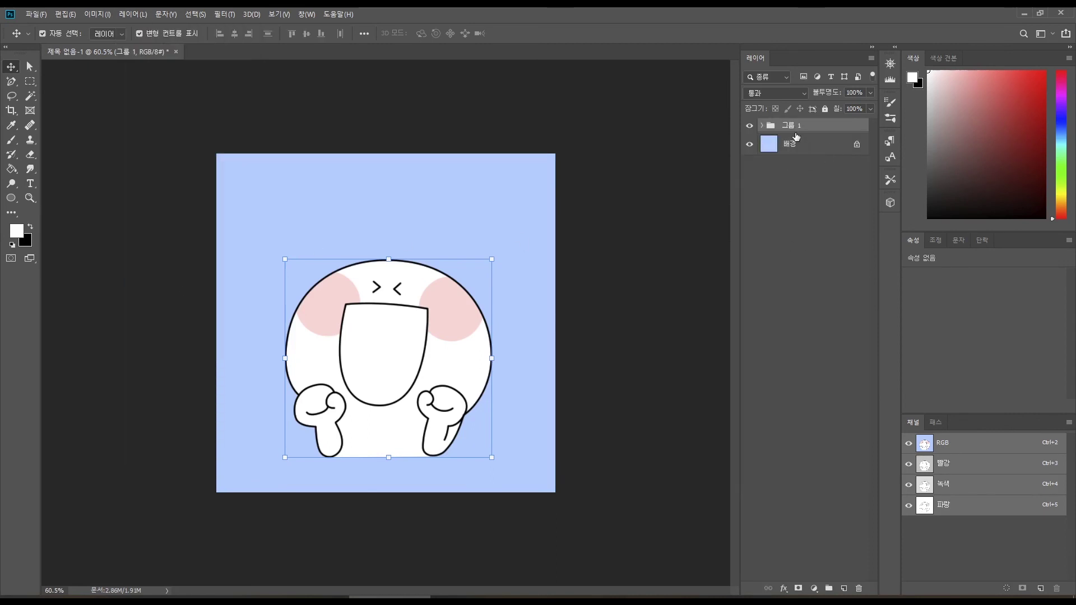
{"action": "key", "text": "ctrl+z"}
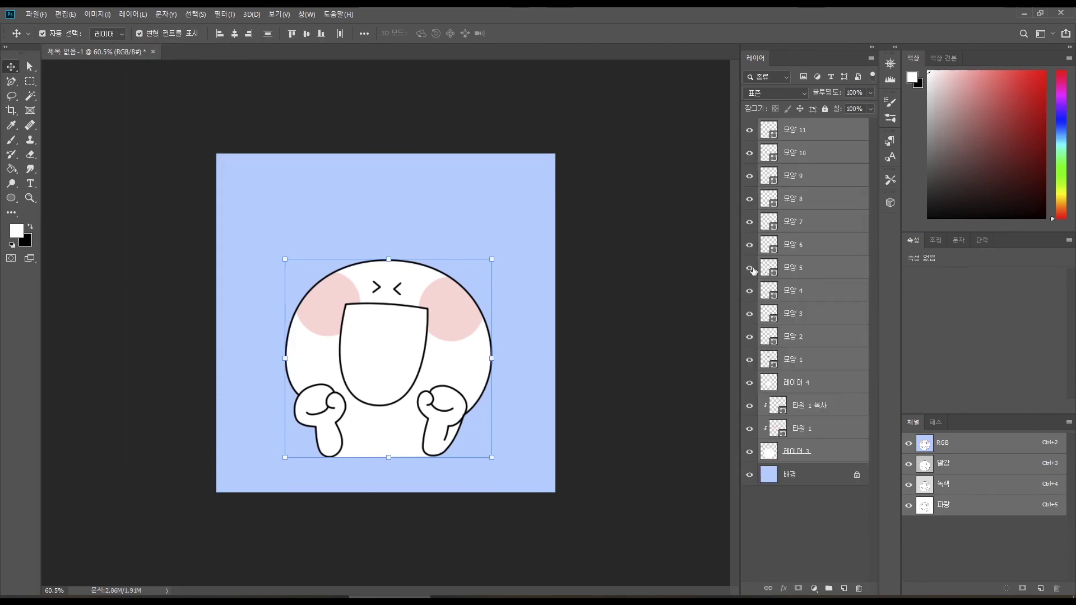
{"action": "left_click", "coordinate": [827, 587]}
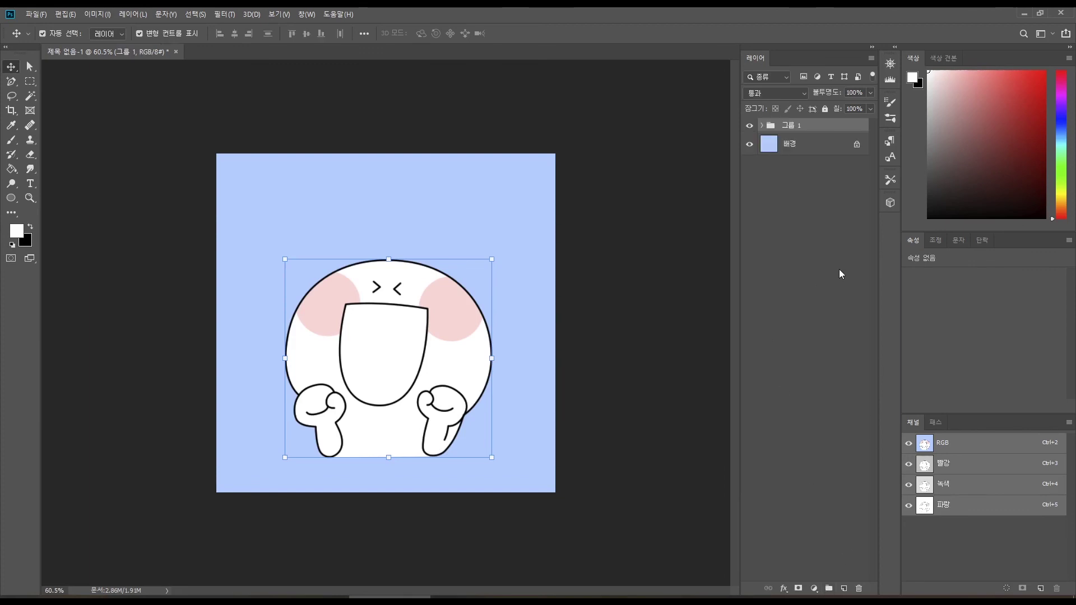
{"action": "key", "text": "ctrl+z"}
Group the selected character layers under the name 1 and duplicate the group.
{"action": "key", "text": "ctrl+g"}
{"action": "double_click", "coordinate": [787, 126]}
{"action": "type", "text": "1"}
{"action": "key", "text": "Return"}
{"action": "key", "text": "ctrl+j"}
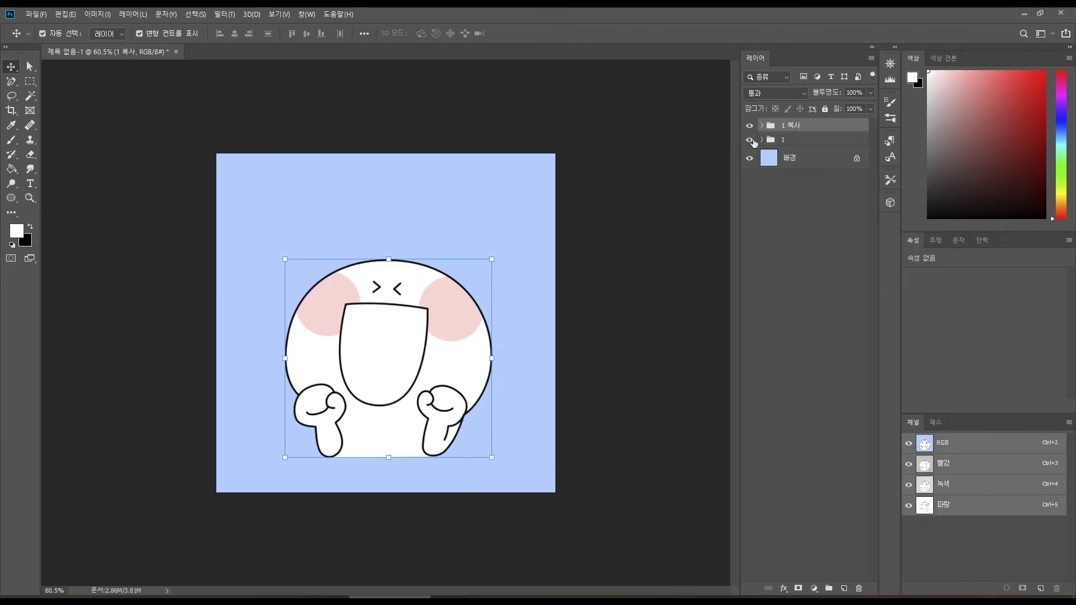
Lower group 1 to 40% opacity and offset the copied character slightly to the right of the original.
{"action": "left_click", "coordinate": [790, 140]}
{"action": "left_click", "coordinate": [790, 129]}
{"action": "left_click_drag", "start_coordinate": [371, 352], "coordinate": [308, 286]}
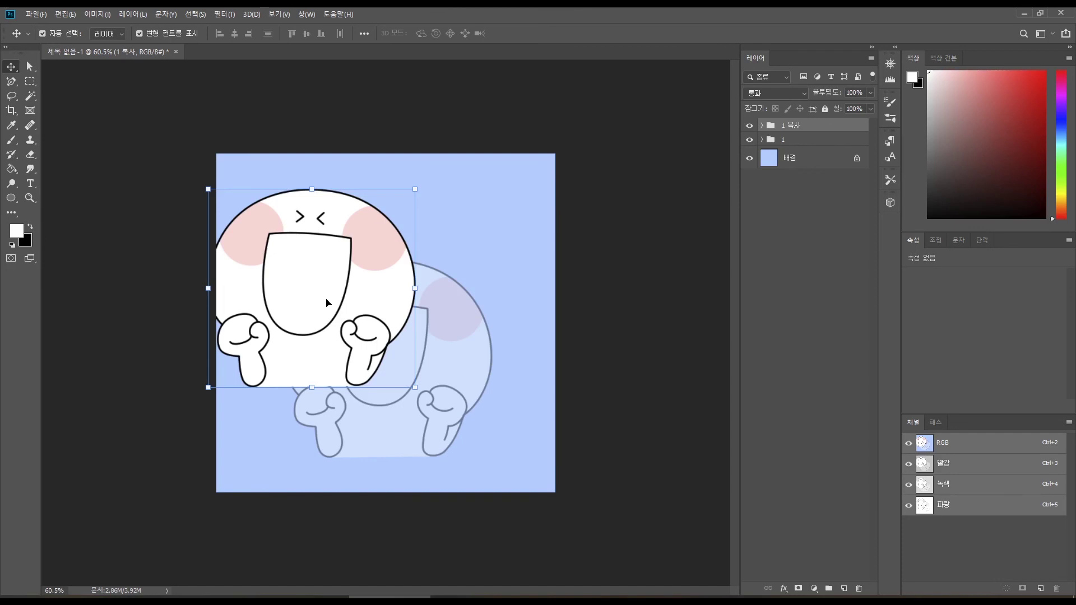
{"action": "key", "text": "ctrl"}
{"action": "left_click_drag", "start_coordinate": [293, 281], "coordinate": [379, 355]}
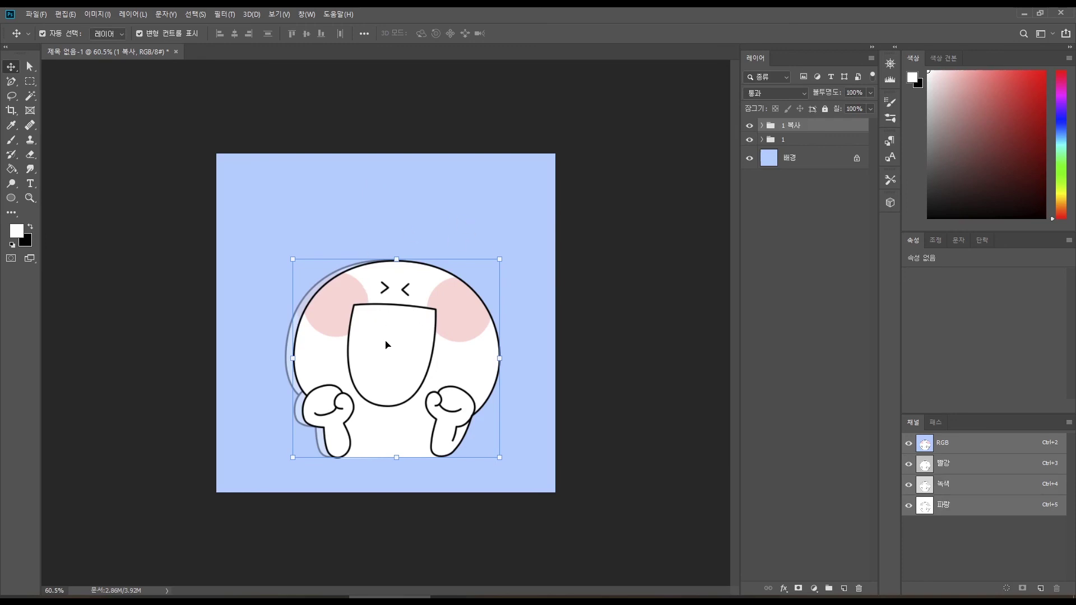
In the copied group, move the mouth fill 레이어 4 directly beneath the mouth outline 모양 11 and group both as 입.
{"action": "left_click", "coordinate": [412, 331]}
{"action": "left_click", "coordinate": [749, 145]}
{"action": "left_click", "coordinate": [748, 144]}
{"action": "left_click", "coordinate": [749, 144]}
{"action": "left_click", "coordinate": [748, 145]}
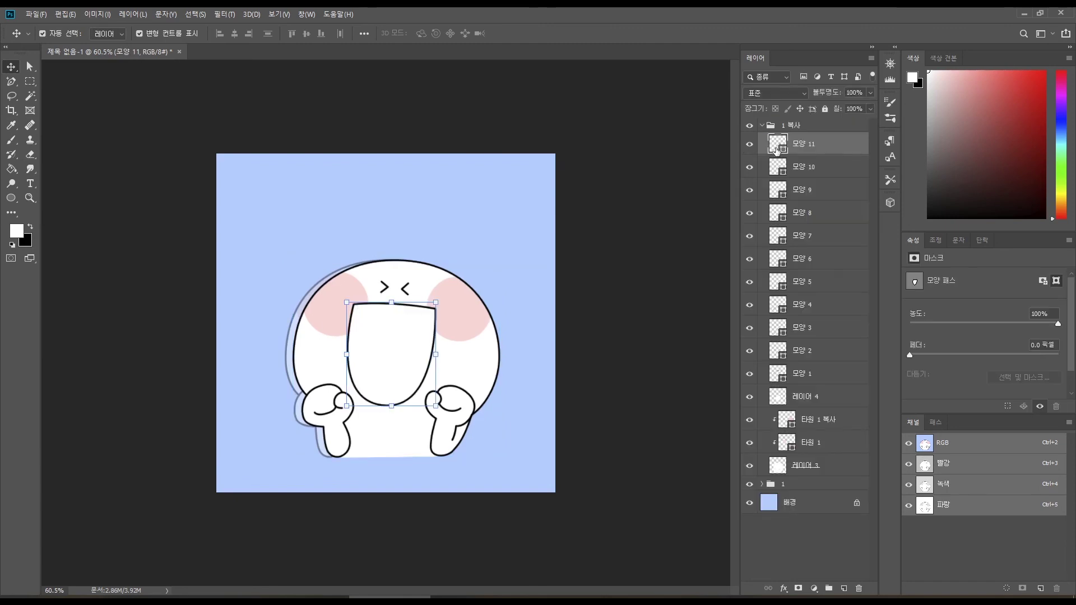
{"action": "left_click", "coordinate": [805, 396], "text": "ctrl"}
{"action": "left_click_drag", "start_coordinate": [805, 396], "coordinate": [810, 171]}
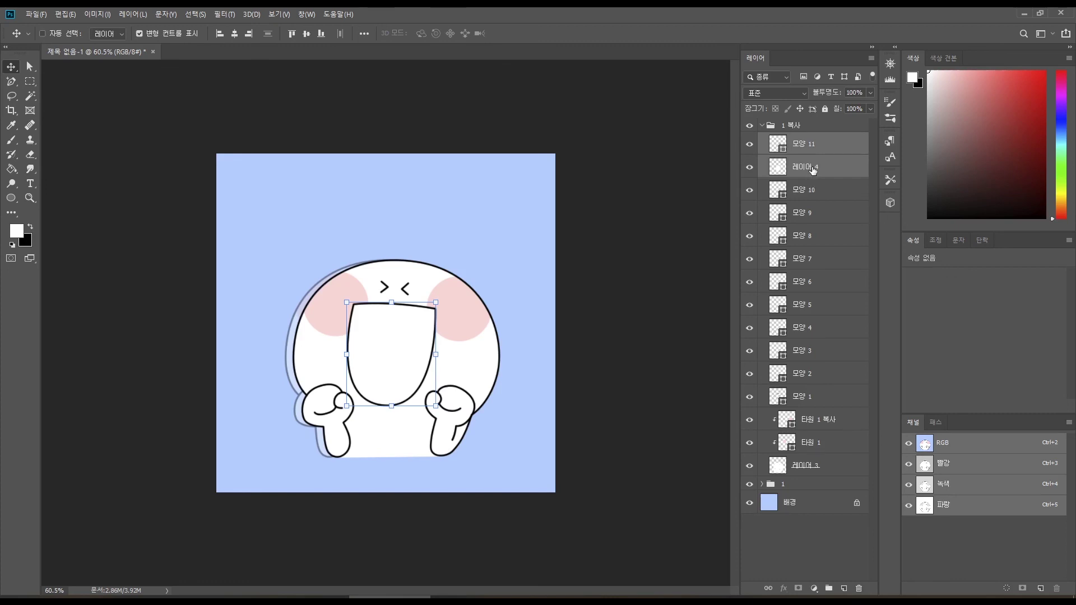
{"action": "key", "text": "ctrl+g"}
{"action": "double_click", "coordinate": [804, 142]}
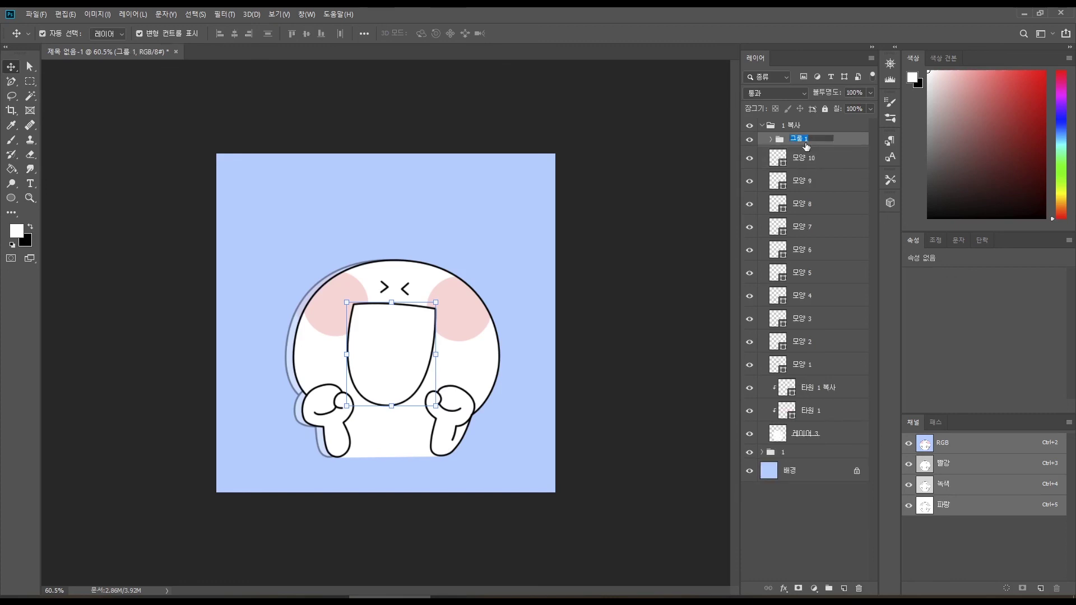
{"action": "type", "text": "입"}
{"action": "key", "text": "Return"}
{"action": "left_click_drag", "start_coordinate": [388, 341], "coordinate": [408, 386]}
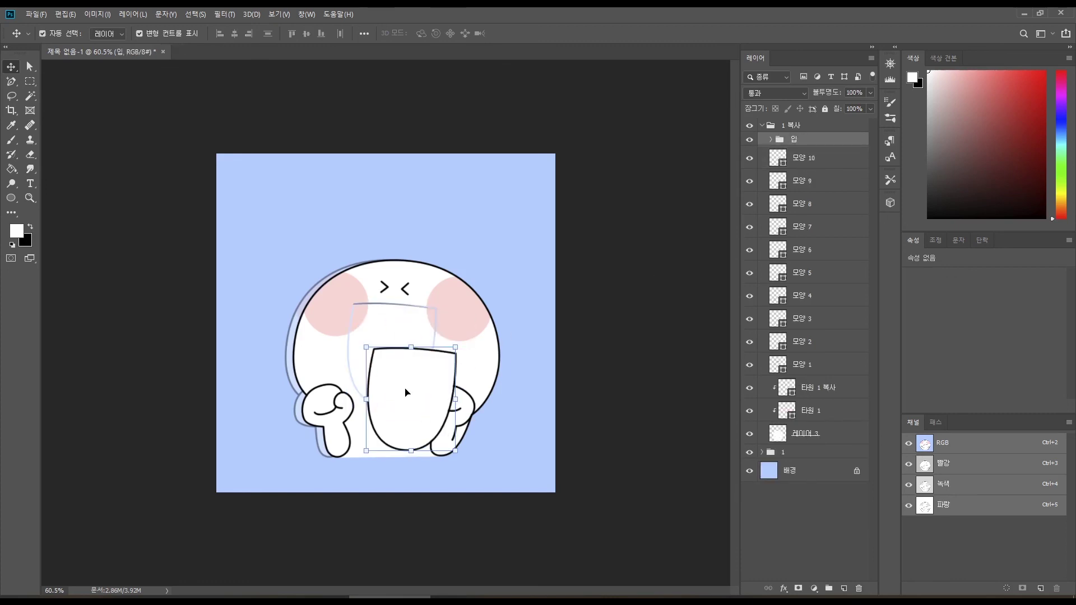
{"action": "scroll", "coordinate": [387, 330], "scroll_direction": "up", "scroll_amount": 3}
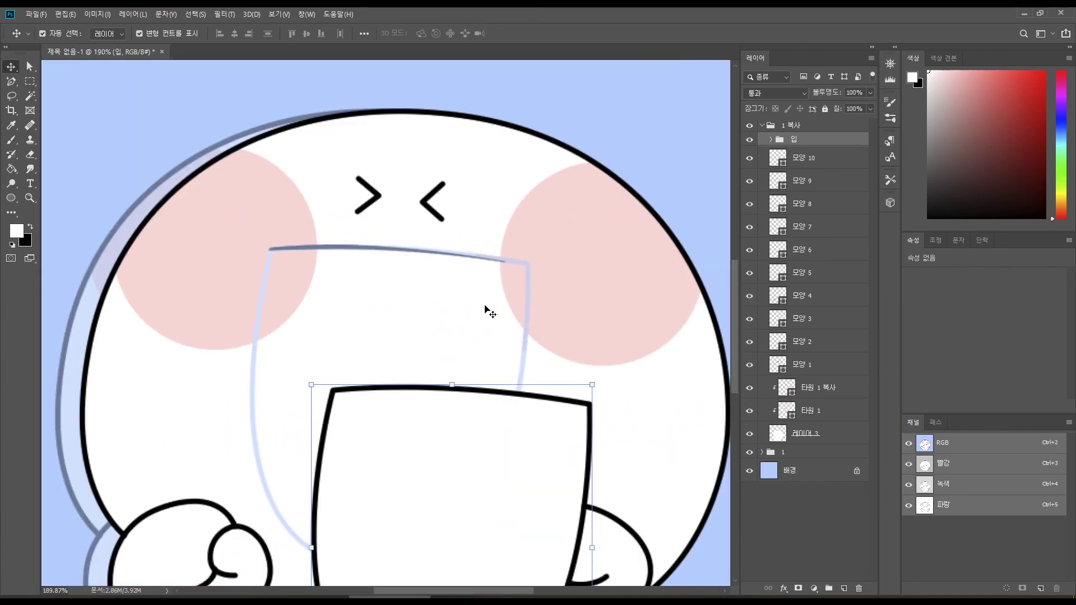
{"action": "scroll", "coordinate": [569, 427], "scroll_direction": "down", "scroll_amount": 1}
{"action": "key", "text": "ctrl+z"}
Tilt the copied character's mouth group and both eye shapes slightly counterclockwise.
{"action": "scroll", "coordinate": [408, 336], "scroll_direction": "up", "scroll_amount": 1}
{"action": "scroll", "coordinate": [290, 427], "scroll_direction": "down", "scroll_amount": 2}
{"action": "key", "text": "ctrl+t"}
{"action": "key", "text": "Escape"}
{"action": "left_click", "coordinate": [335, 210]}
{"action": "left_click", "coordinate": [374, 208]}
{"action": "left_click", "coordinate": [256, 244]}
{"action": "left_click", "coordinate": [256, 244]}
Move the outlines of both fists and arms of the copied character slightly to the right.
{"action": "left_click_drag", "start_coordinate": [246, 392], "coordinate": [276, 404]}
{"action": "left_click", "coordinate": [415, 427]}
{"action": "left_click", "coordinate": [465, 391]}
{"action": "left_click", "coordinate": [457, 388]}
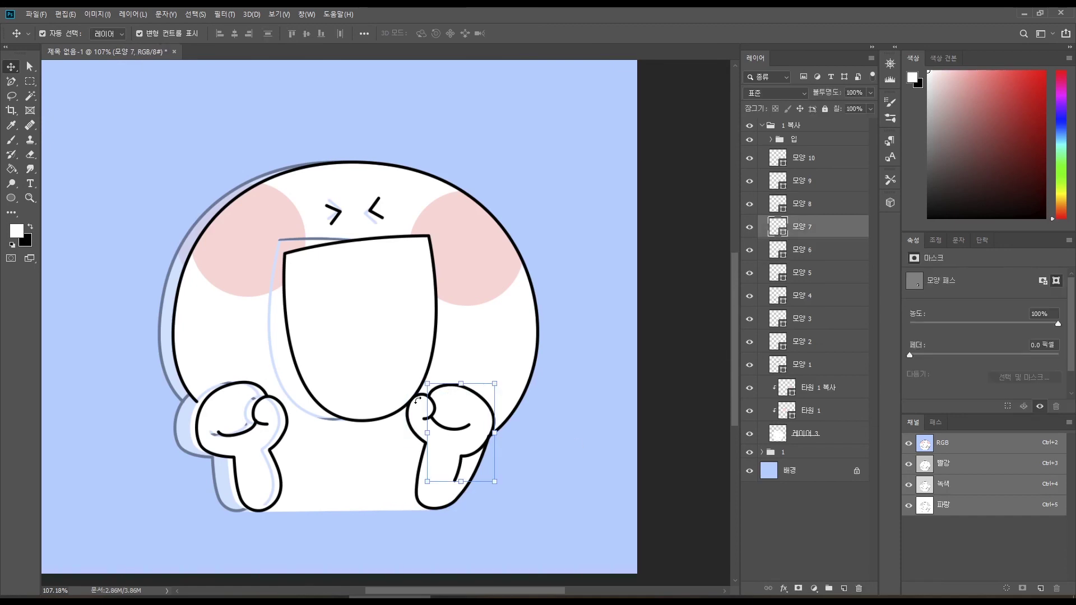
{"action": "scroll", "coordinate": [457, 388], "scroll_direction": "up", "scroll_amount": 3}
{"action": "left_click", "coordinate": [437, 392], "text": "shift"}
{"action": "left_click", "coordinate": [420, 406], "text": "shift"}
{"action": "left_click_drag", "start_coordinate": [418, 406], "coordinate": [461, 372]}
{"action": "scroll", "coordinate": [659, 480], "scroll_direction": "down", "scroll_amount": 3}
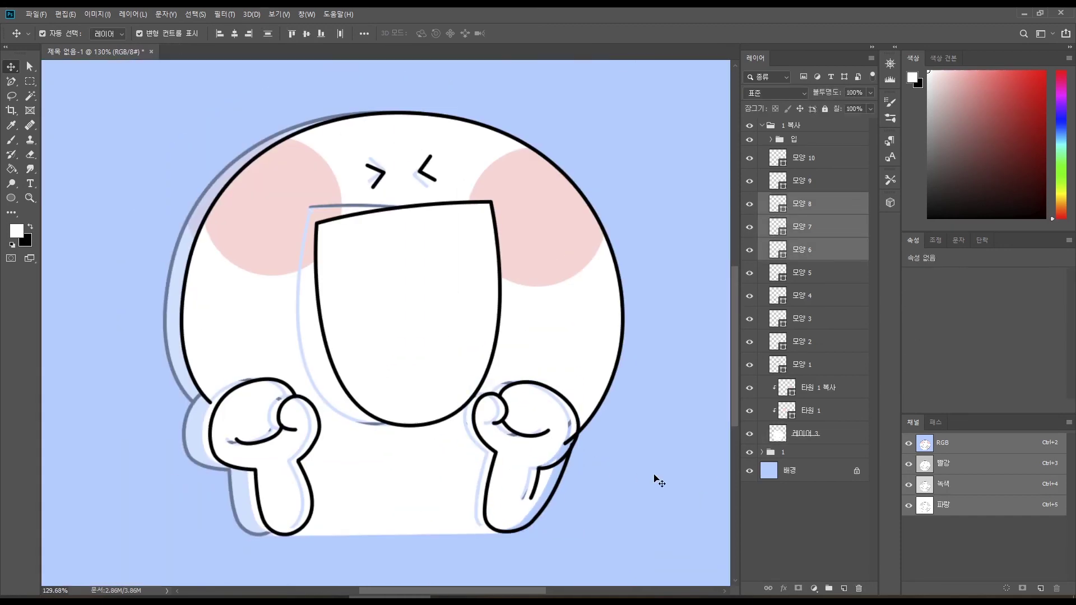
Rotate the 입 mouth group back clockwise by about 4.5°.
{"action": "left_click", "coordinate": [463, 209]}
{"action": "key", "text": "ctrl+t"}
{"action": "left_click_drag", "start_coordinate": [520, 191], "coordinate": [528, 201]}
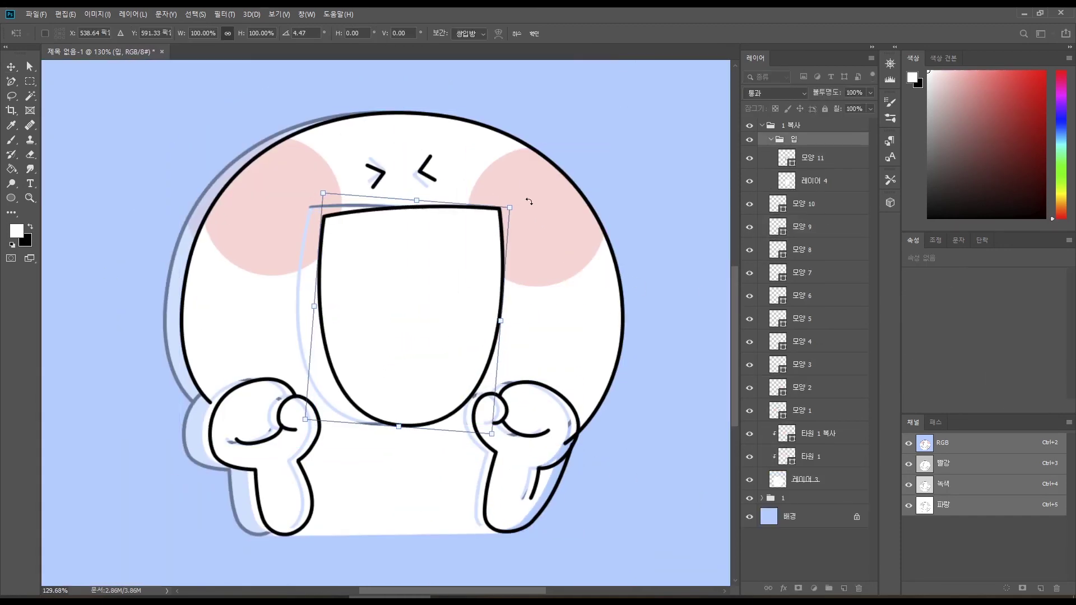
{"action": "key", "text": "Escape"}
Select the copied character's body fill layer 레이어 3 and hide the original group 1.
{"action": "scroll", "coordinate": [574, 360], "scroll_direction": "up", "scroll_amount": 3}
{"action": "left_click", "coordinate": [360, 461]}
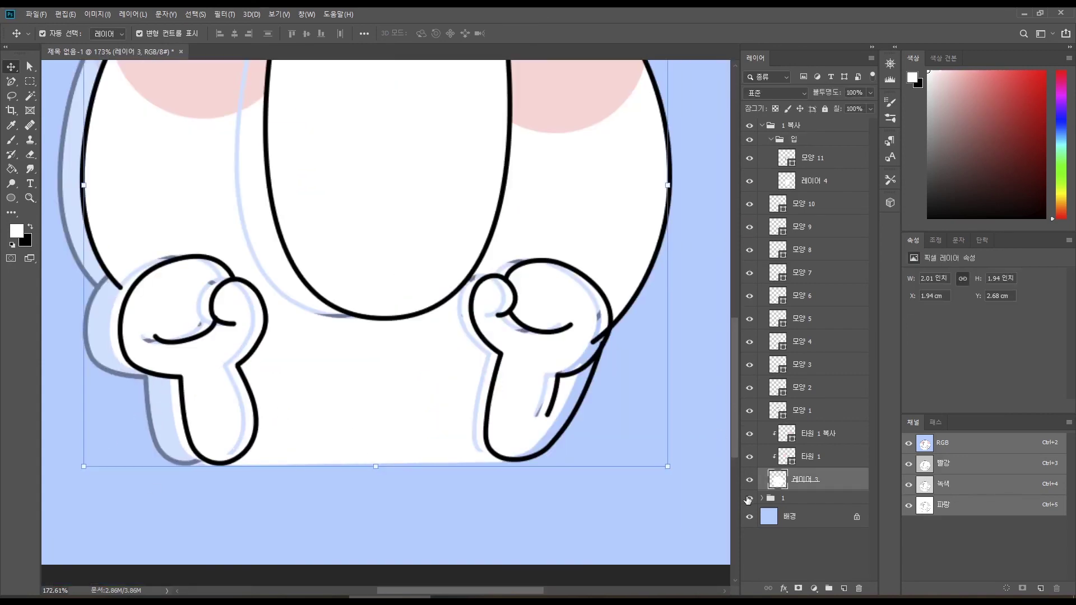
{"action": "left_click", "coordinate": [749, 498]}
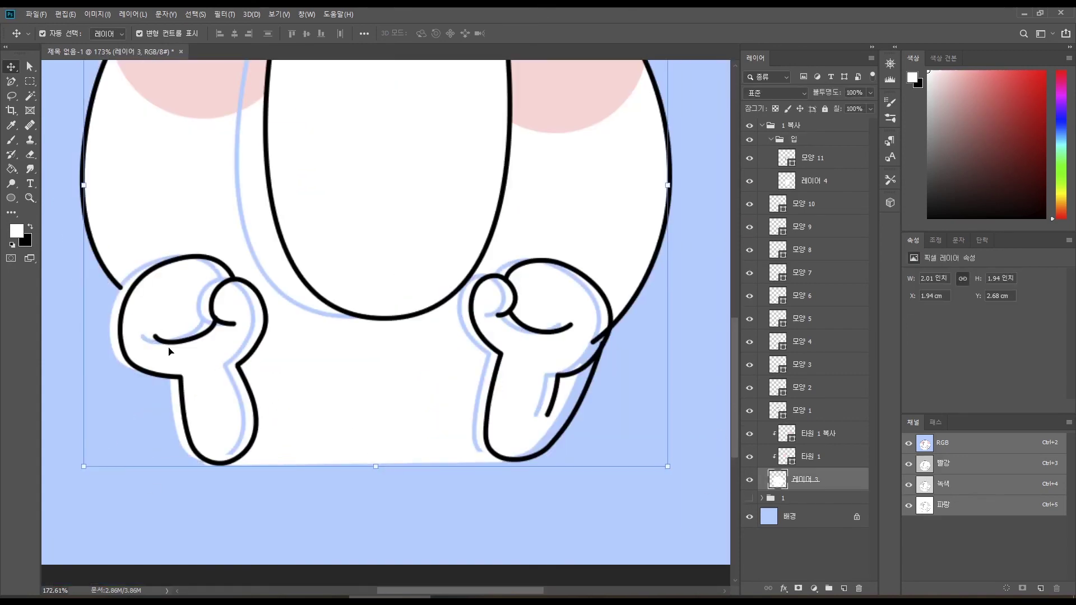
{"action": "mouse_move", "coordinate": [211, 264]}
{"action": "left_mouse_down"}
{"action": "mouse_move", "coordinate": [265, 408]}
{"action": "mouse_move", "coordinate": [312, 268]}
{"action": "left_mouse_up"}
{"action": "key", "text": "g"}
{"action": "left_click", "coordinate": [196, 297]}
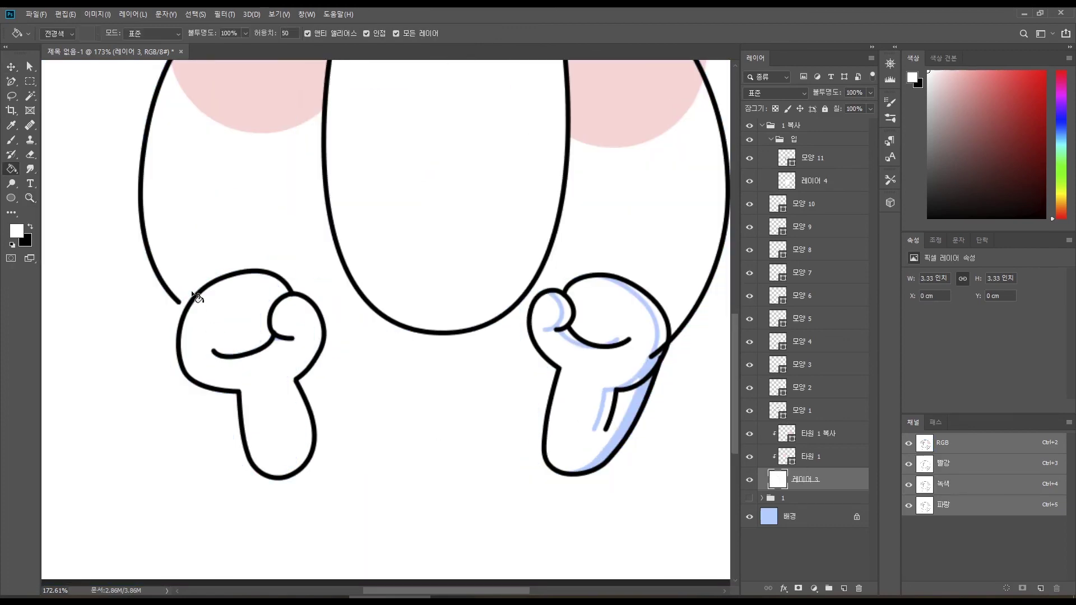
{"action": "key", "text": "ctrl+z"}
Brush white over the blue gaps around the left fist on 레이어 3.
{"action": "key", "text": "p"}
{"action": "scroll", "coordinate": [187, 307], "scroll_direction": "up", "scroll_amount": 5}
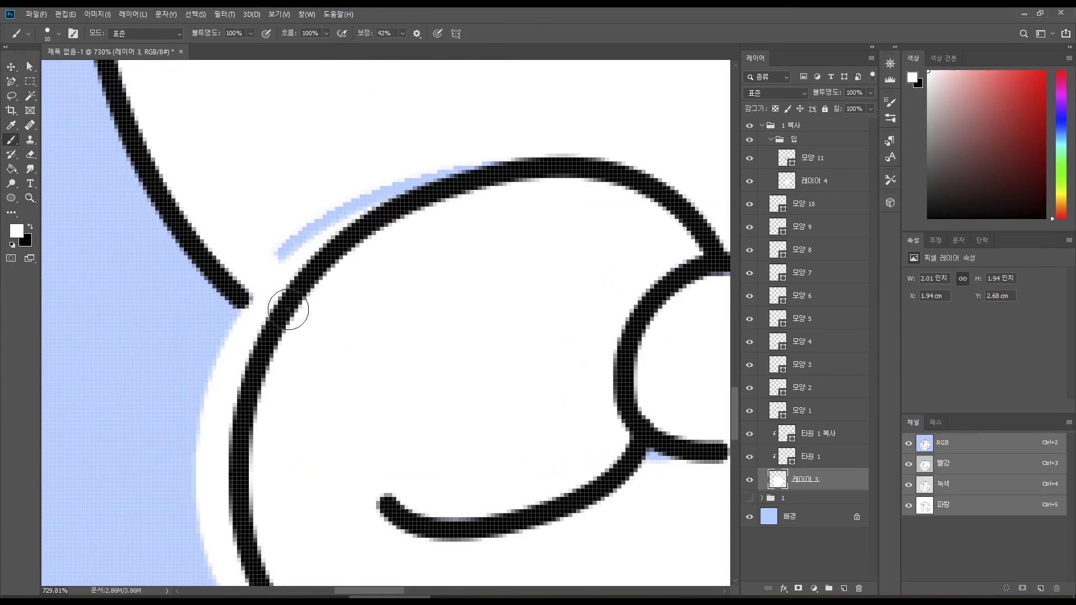
{"action": "left_click", "coordinate": [321, 246], "text": "ctrl"}
Erase the white fill that spills outside the outline of the left fist and arm on 레이어 3.
{"action": "key", "text": "e"}
{"action": "left_click", "coordinate": [264, 264], "text": "ctrl"}
{"action": "scroll", "coordinate": [259, 277], "scroll_direction": "down", "scroll_amount": 3}
{"action": "left_click_drag", "start_coordinate": [256, 283], "coordinate": [296, 364]}
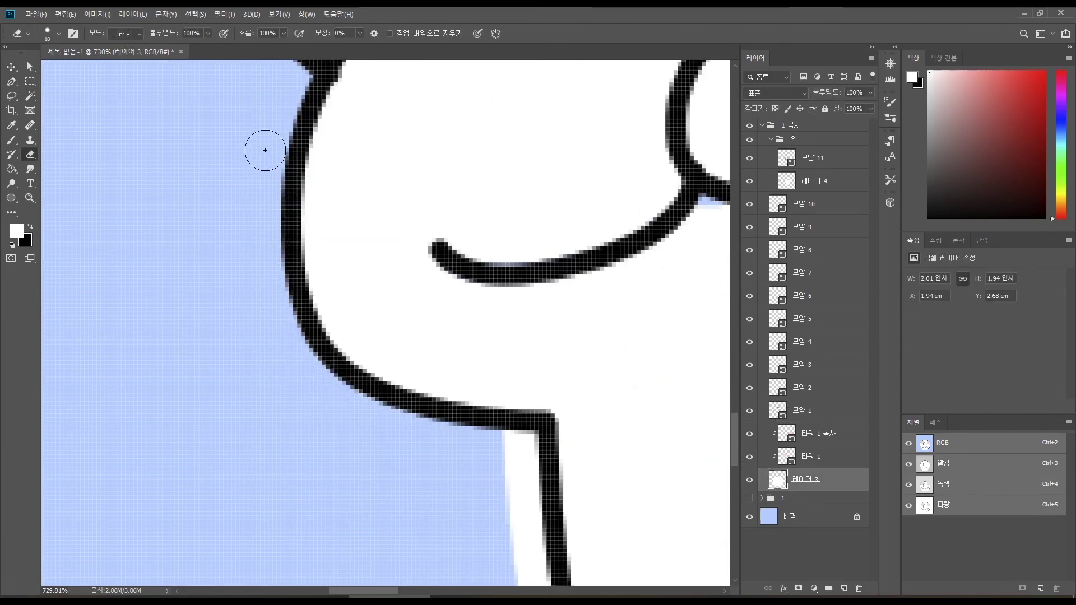
{"action": "scroll", "coordinate": [247, 175], "scroll_direction": "down", "scroll_amount": 4}
{"action": "scroll", "coordinate": [247, 175], "scroll_direction": "right", "scroll_amount": 3}
{"action": "mouse_move", "coordinate": [311, 194]}
{"action": "left_mouse_down"}
{"action": "mouse_move", "coordinate": [363, 216]}
{"action": "mouse_move", "coordinate": [385, 426]}
{"action": "mouse_move", "coordinate": [363, 371]}
{"action": "mouse_move", "coordinate": [363, 411]}
{"action": "mouse_move", "coordinate": [379, 473]}
{"action": "left_mouse_up"}
{"action": "scroll", "coordinate": [252, 266], "scroll_direction": "down", "scroll_amount": 4}
{"action": "scroll", "coordinate": [252, 267], "scroll_direction": "right", "scroll_amount": 2}
{"action": "left_click_drag", "start_coordinate": [283, 314], "coordinate": [303, 339]}
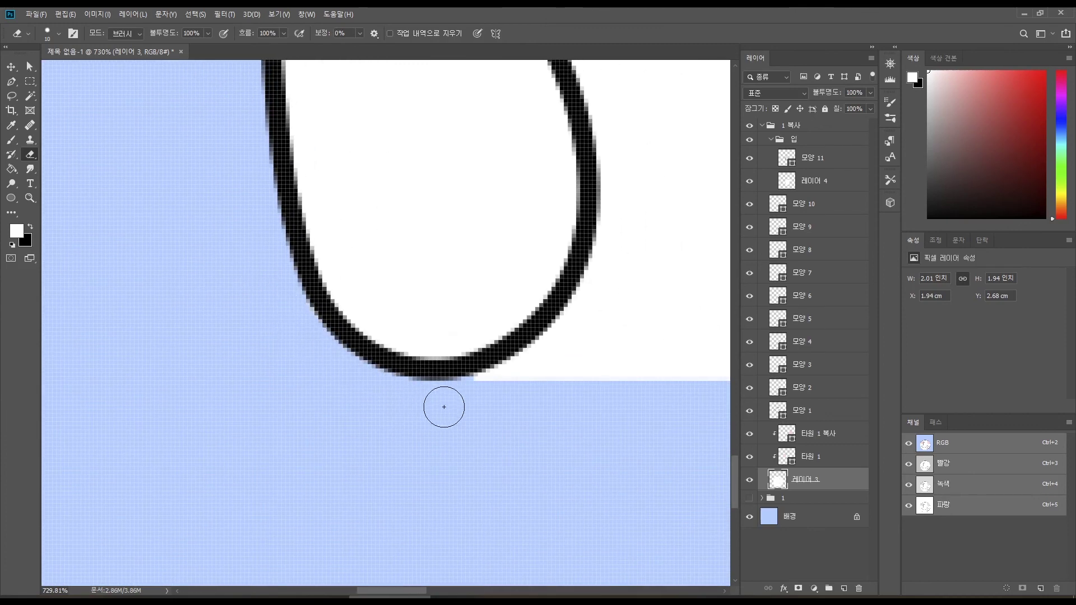
Brush white over the blue gaps in and around the right fist and arm on 레이어 3.
{"action": "key", "text": "z"}
{"action": "scroll", "coordinate": [533, 377], "scroll_direction": "down", "scroll_amount": 5}
{"action": "left_click_drag", "start_coordinate": [599, 369], "coordinate": [205, 351]}
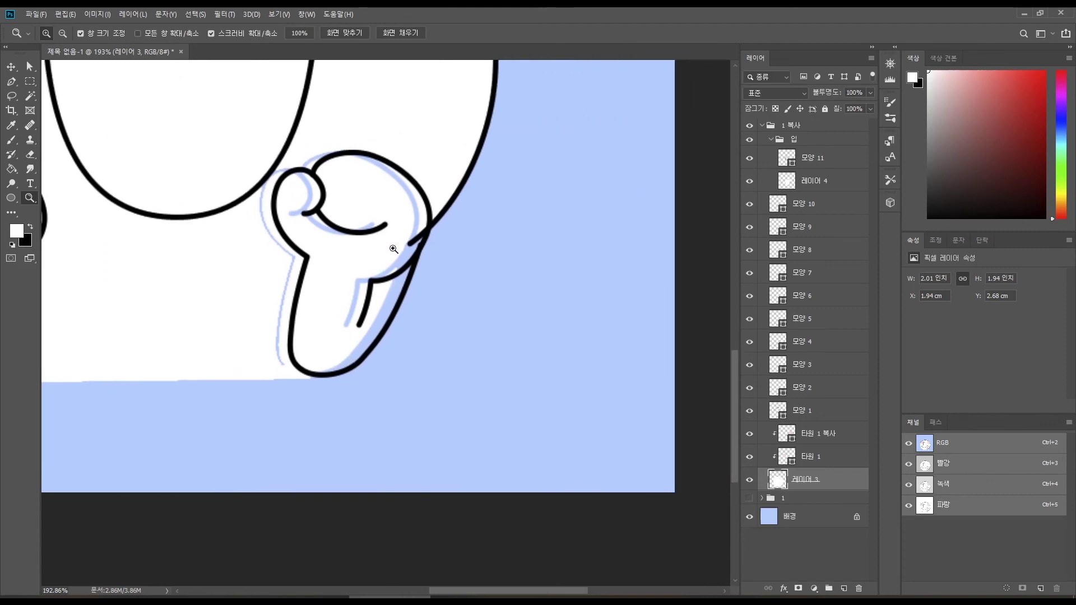
{"action": "key", "text": "b"}
{"action": "mouse_move", "coordinate": [372, 336]}
{"action": "left_mouse_down"}
{"action": "mouse_move", "coordinate": [420, 220]}
{"action": "mouse_move", "coordinate": [367, 233]}
{"action": "mouse_move", "coordinate": [278, 171]}
{"action": "left_mouse_up"}
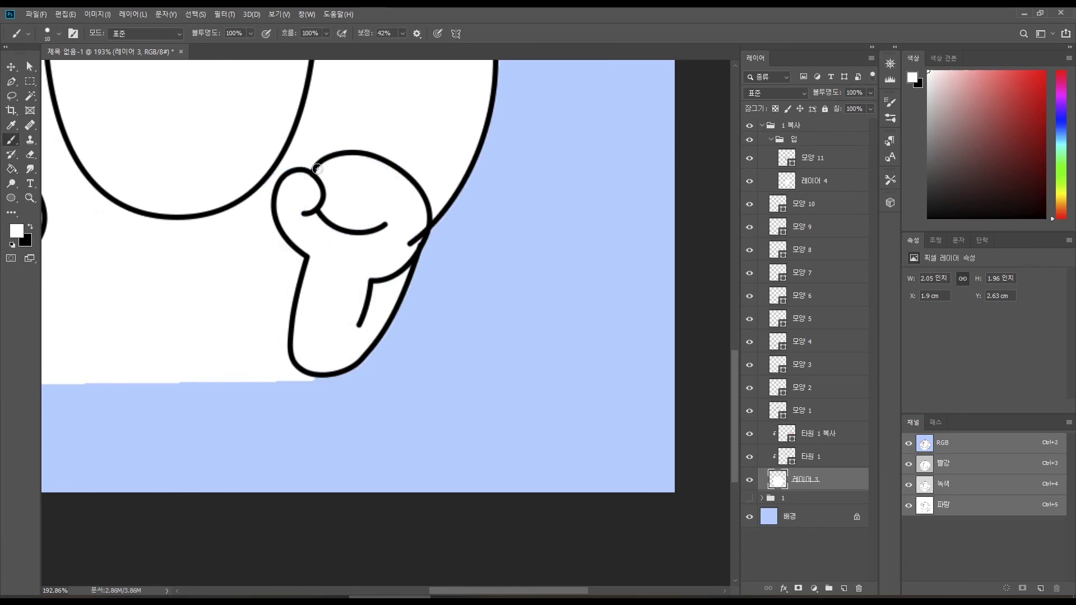
{"action": "scroll", "coordinate": [290, 369], "scroll_direction": "up", "scroll_amount": 3}
{"action": "key", "text": "ctrl+z"}
Brush white over the blue gaps beside the eyes and sample the cheek pink as the foreground color.
{"action": "key", "text": "z"}
{"action": "mouse_move", "coordinate": [487, 264]}
{"action": "left_mouse_down"}
{"action": "mouse_move", "coordinate": [366, 369]}
{"action": "mouse_move", "coordinate": [322, 313]}
{"action": "mouse_move", "coordinate": [385, 307]}
{"action": "left_mouse_up"}
{"action": "key", "text": "b"}
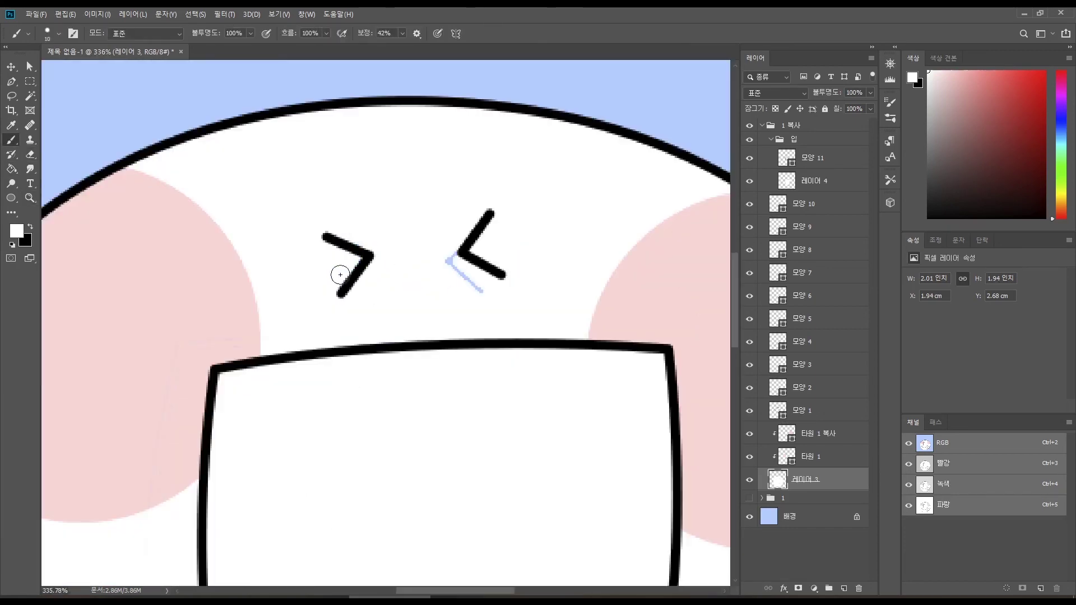
{"action": "left_click_drag", "start_coordinate": [448, 254], "coordinate": [476, 285]}
{"action": "left_click", "coordinate": [244, 344], "text": "alt"}
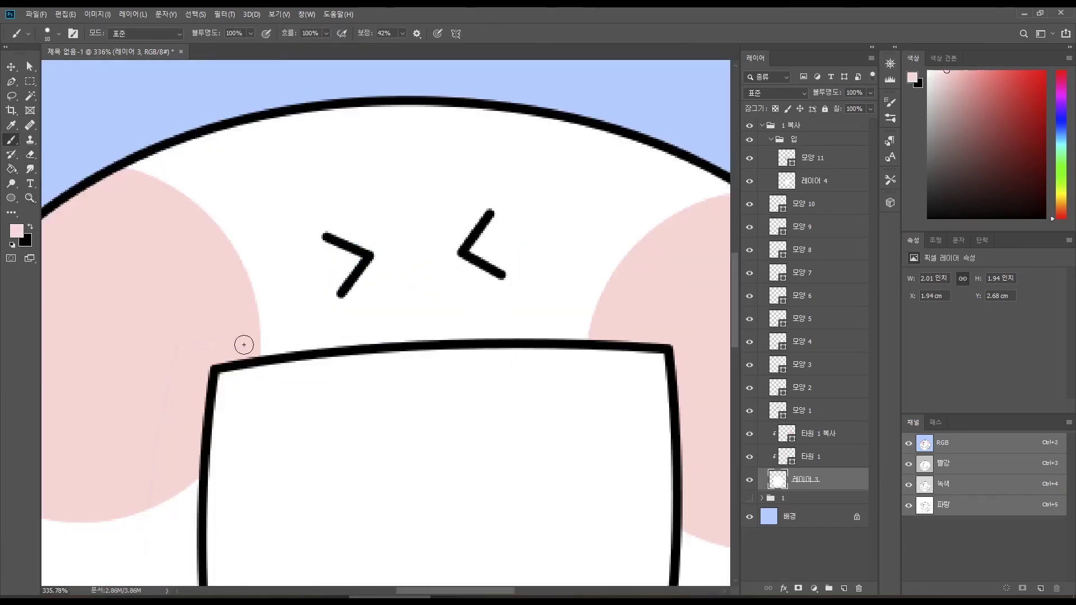
{"action": "scroll", "coordinate": [180, 384], "scroll_direction": "up", "scroll_amount": 3}
{"action": "scroll", "coordinate": [445, 252], "scroll_direction": "down", "scroll_amount": 3}
Collapse the 입 and 1 복사 layer groups.
{"action": "key", "text": "v"}
{"action": "key", "text": "ctrl+0"}
{"action": "left_click", "coordinate": [771, 139]}
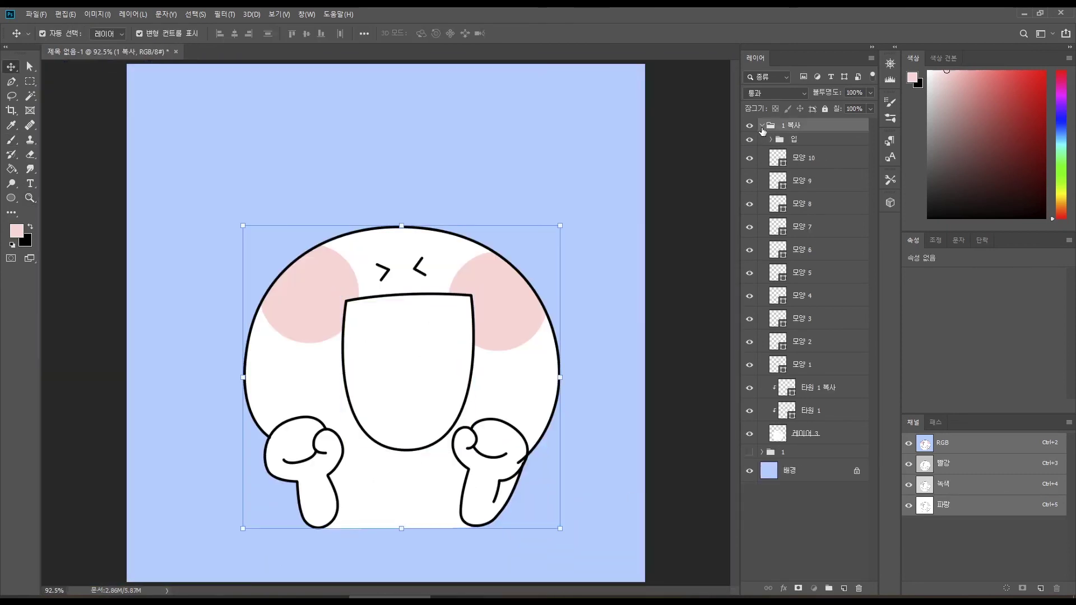
{"action": "left_click", "coordinate": [761, 125]}
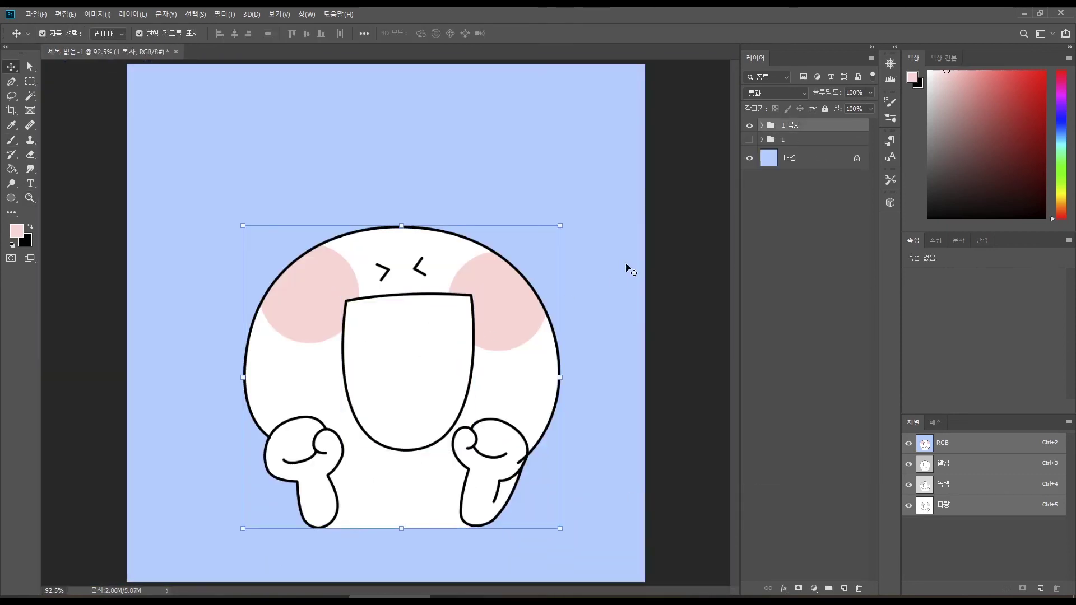
Show the Timeline, shrink it to a short strip and place it over the lower part of the canvas.
{"action": "left_click", "coordinate": [306, 14]}
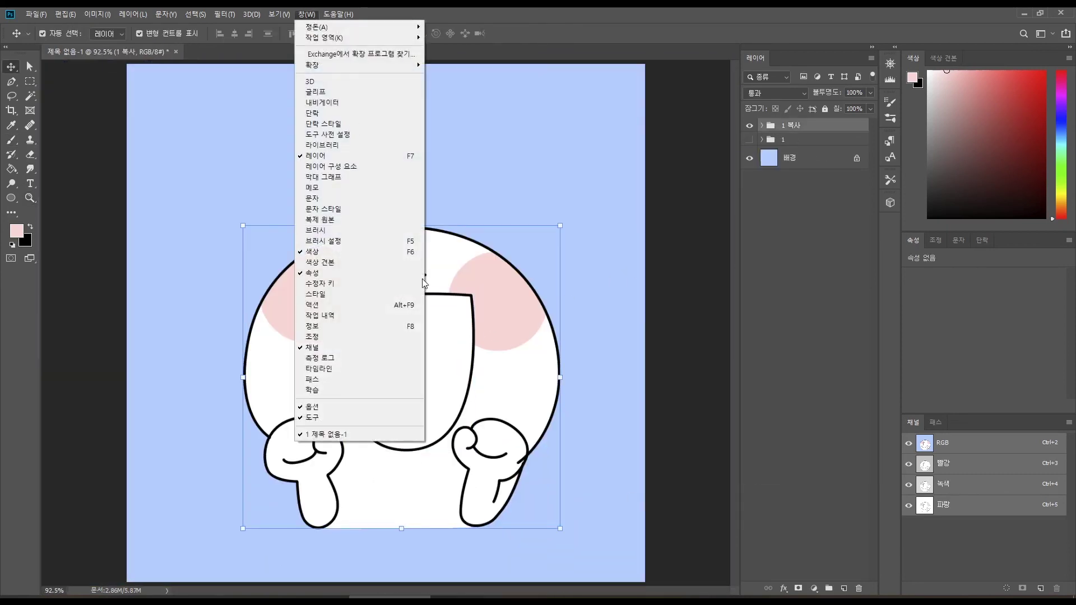
{"action": "left_click", "coordinate": [325, 370]}
{"action": "left_click_drag", "start_coordinate": [357, 508], "coordinate": [374, 388]}
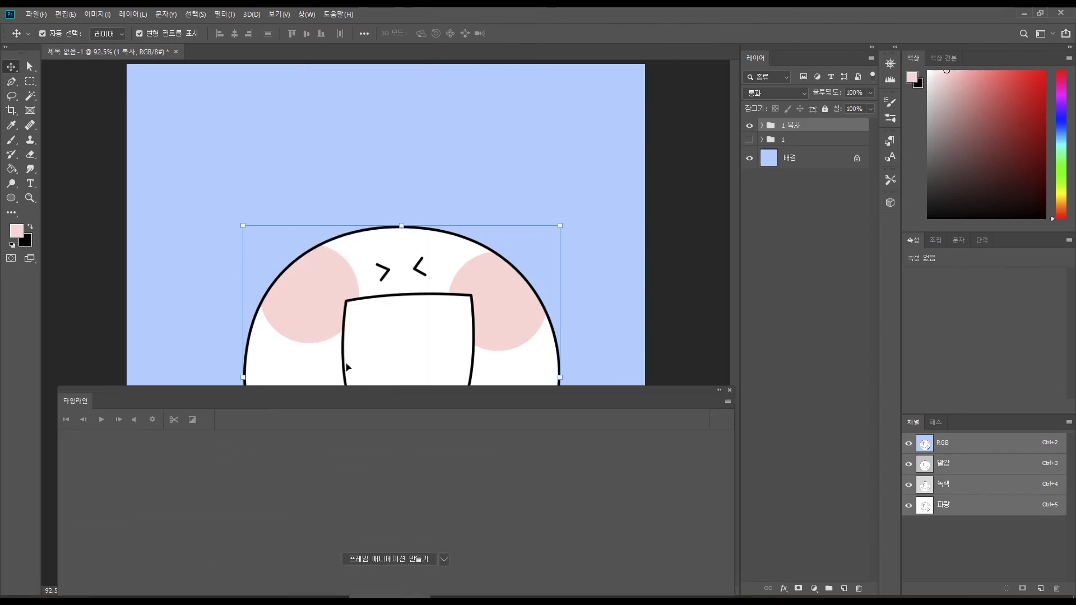
{"action": "left_click_drag", "start_coordinate": [682, 389], "coordinate": [693, 154]}
{"action": "left_click_drag", "start_coordinate": [585, 466], "coordinate": [583, 246]}
{"action": "left_click_drag", "start_coordinate": [567, 153], "coordinate": [560, 441]}
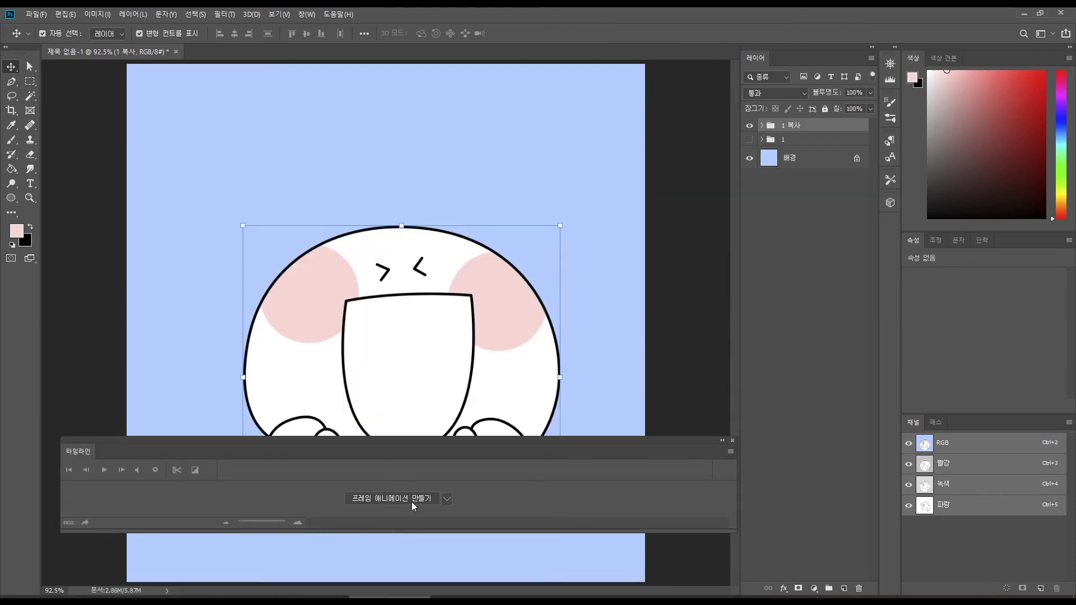
Create a frame animation and add a second frame that shows group 1 with 1 복사 hidden, selecting group 1.
{"action": "left_click", "coordinate": [437, 498]}
{"action": "left_click", "coordinate": [192, 577]}
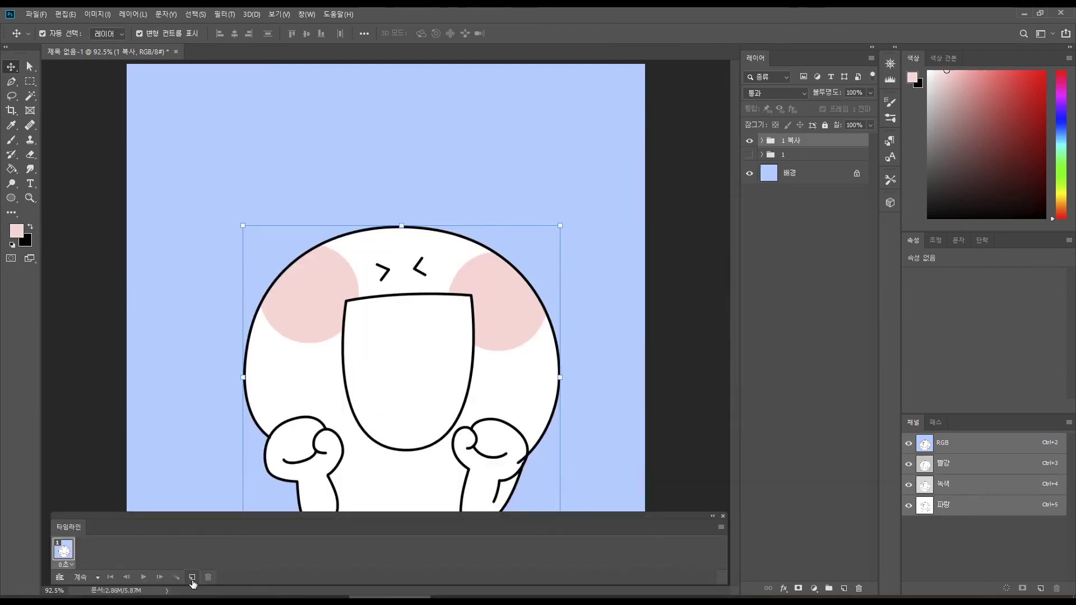
{"action": "left_click", "coordinate": [748, 156]}
{"action": "left_click", "coordinate": [749, 141]}
{"action": "left_click", "coordinate": [787, 159]}
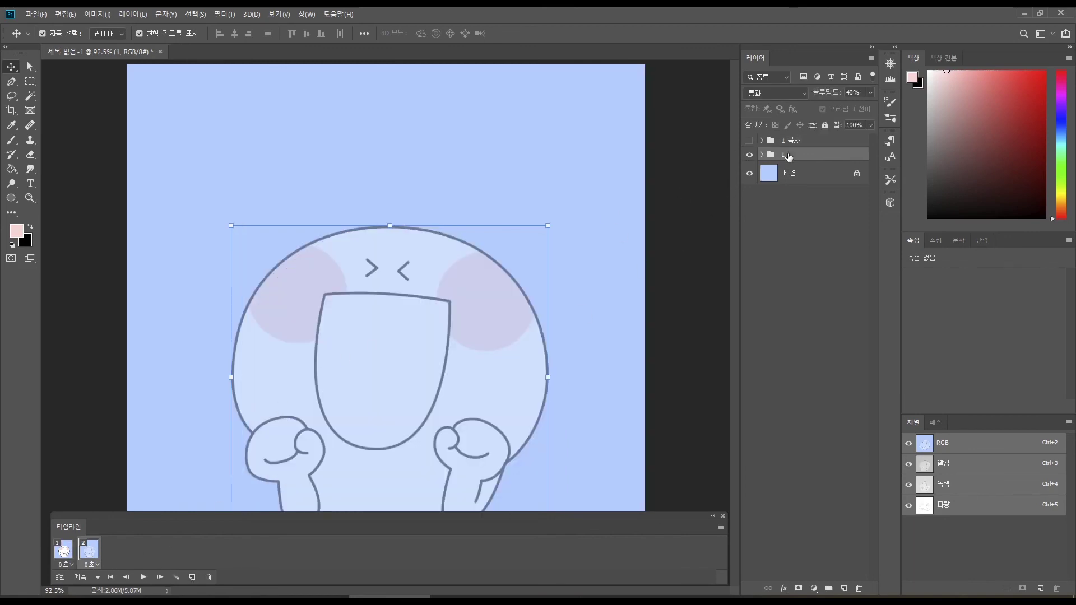
Restore group 1 to 100% opacity and switch between the two animation frames to compare the poses.
{"action": "key", "text": "0"}
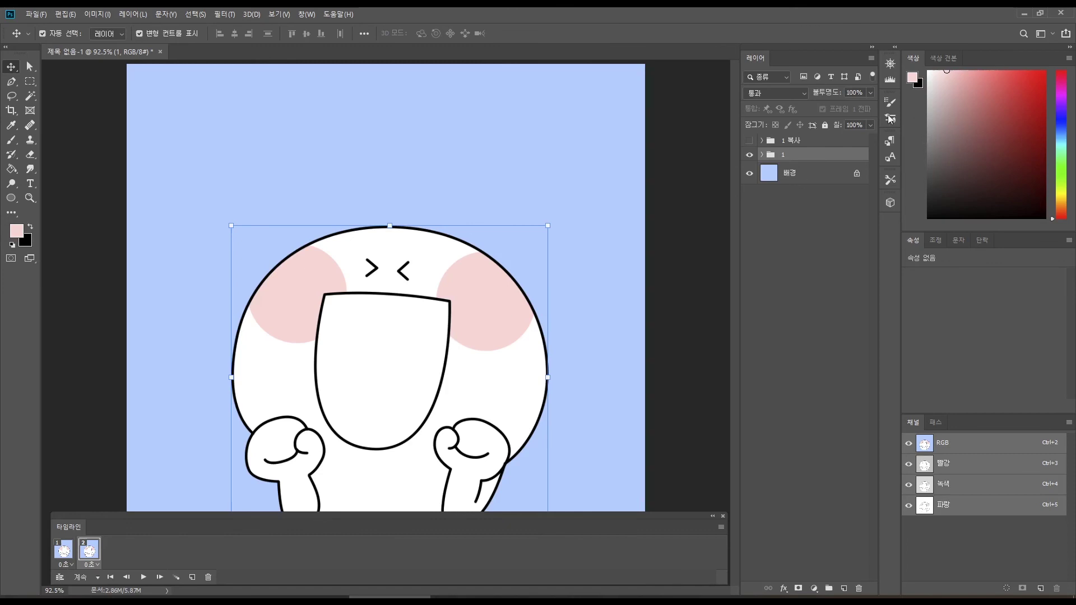
{"action": "left_click", "coordinate": [63, 550]}
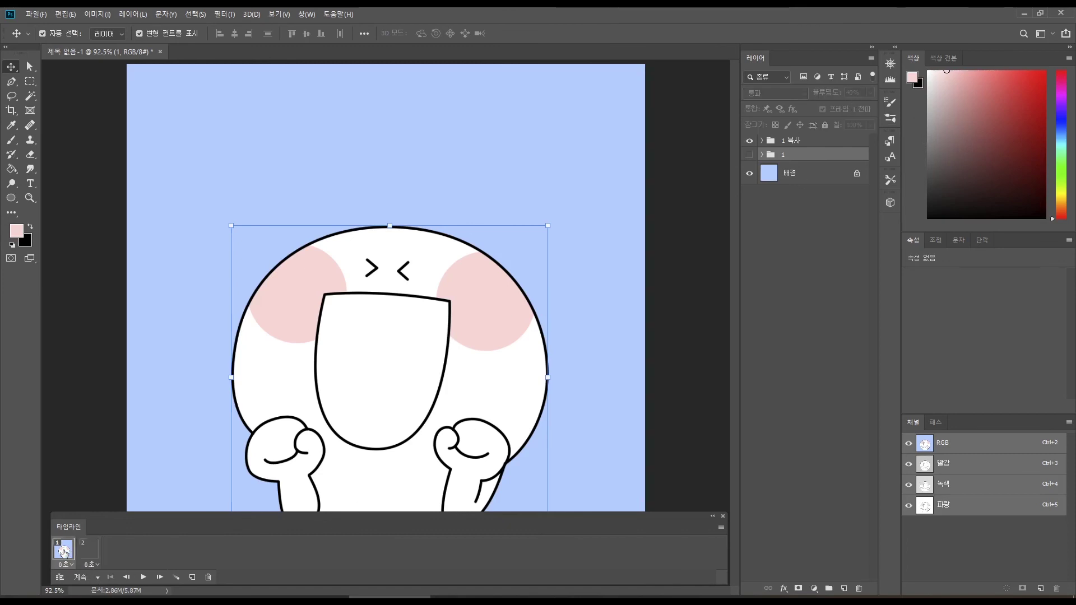
{"action": "left_click", "coordinate": [88, 551]}
{"action": "left_click", "coordinate": [71, 553]}
{"action": "left_click", "coordinate": [88, 554]}
{"action": "left_click", "coordinate": [71, 553]}
{"action": "left_click", "coordinate": [88, 555]}
{"action": "key", "text": "space"}
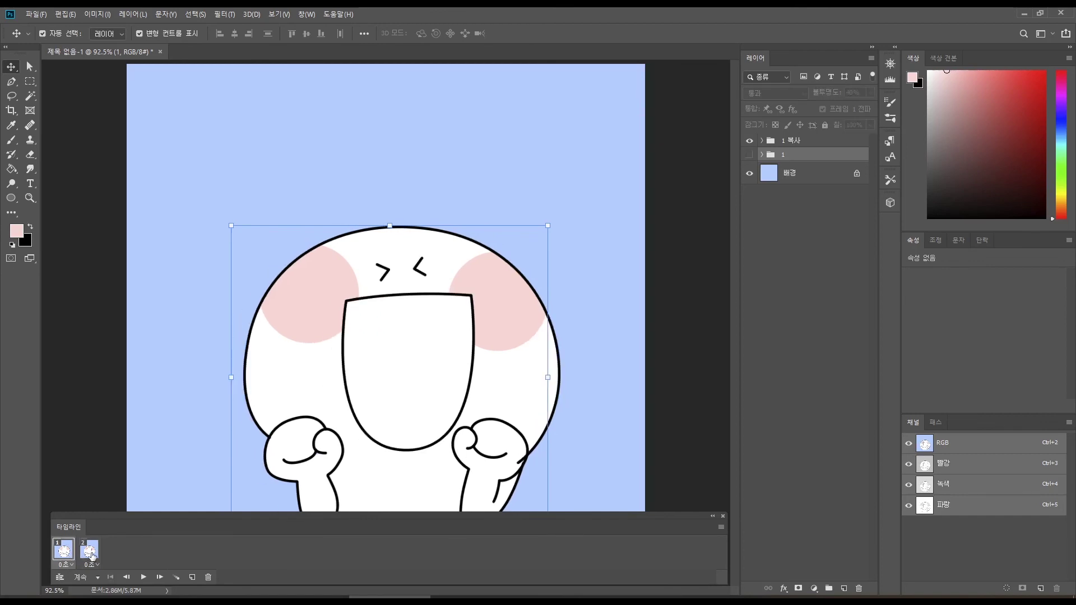
Set the delay of both animation frames to 0.1 seconds and play the animation.
{"action": "left_click", "coordinate": [64, 564]}
{"action": "left_click", "coordinate": [74, 464]}
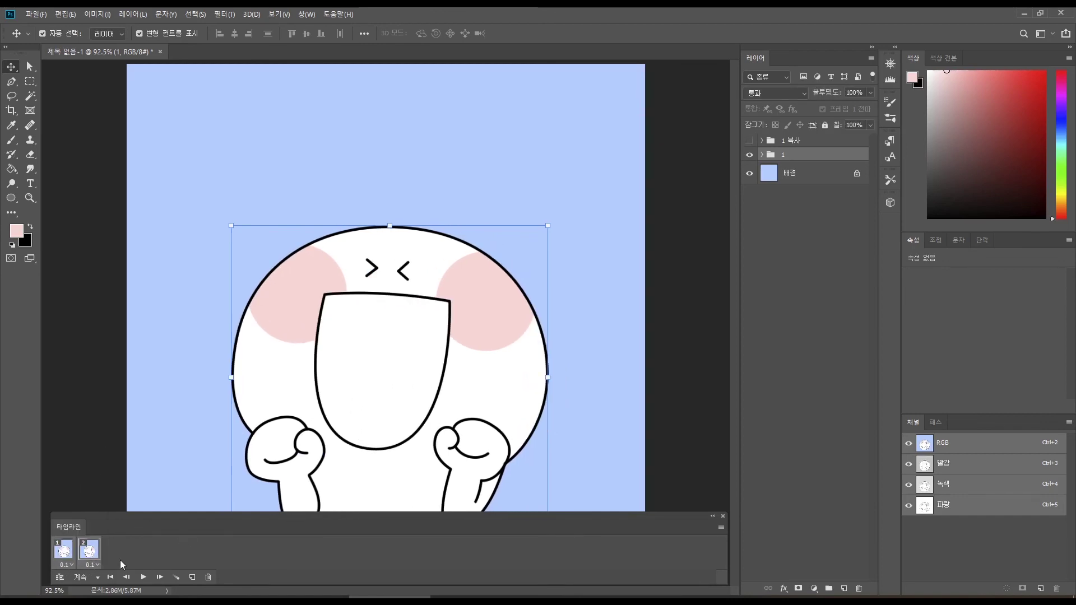
{"action": "key", "text": "space"}
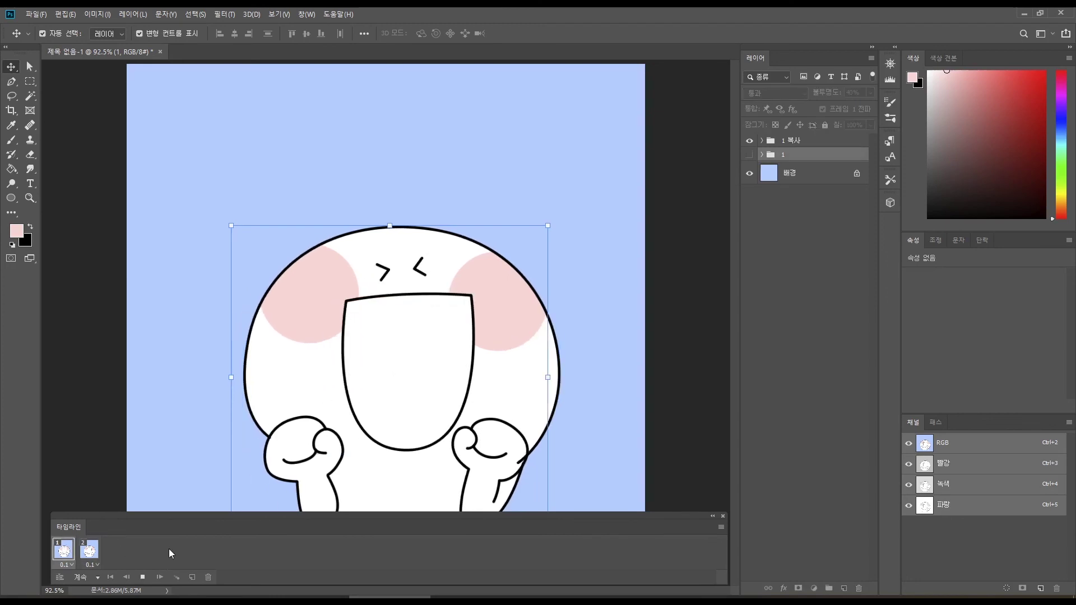
{"action": "key", "text": "space"}
Preview the 꺄악 emoticon on the reference page, compare its motion with the two frames and play the animation.
{"action": "scroll", "coordinate": [499, 356], "scroll_direction": "down", "scroll_amount": 5}
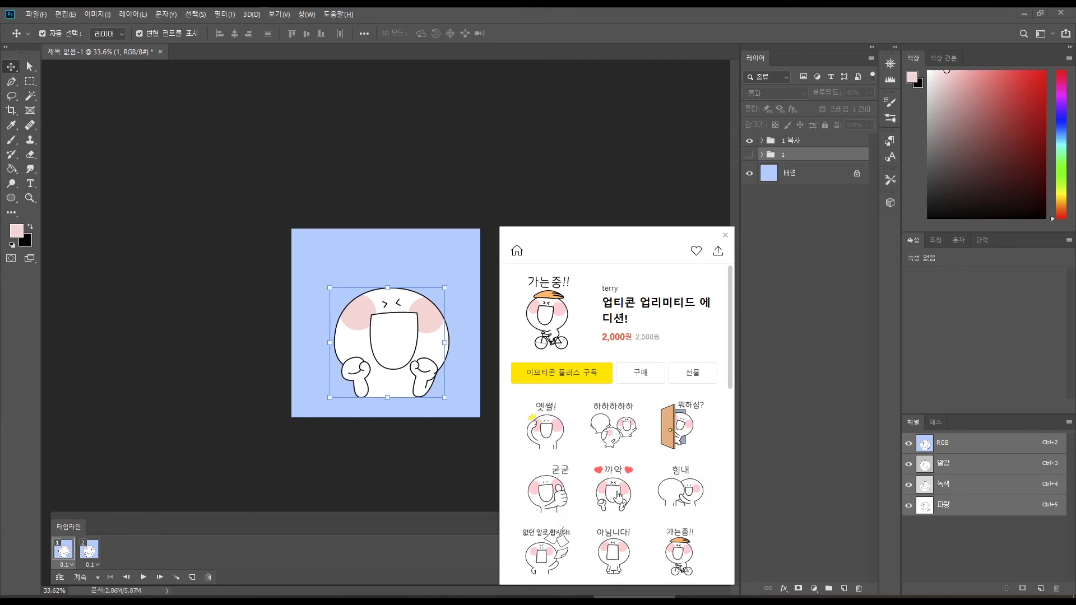
{"action": "left_click", "coordinate": [617, 492]}
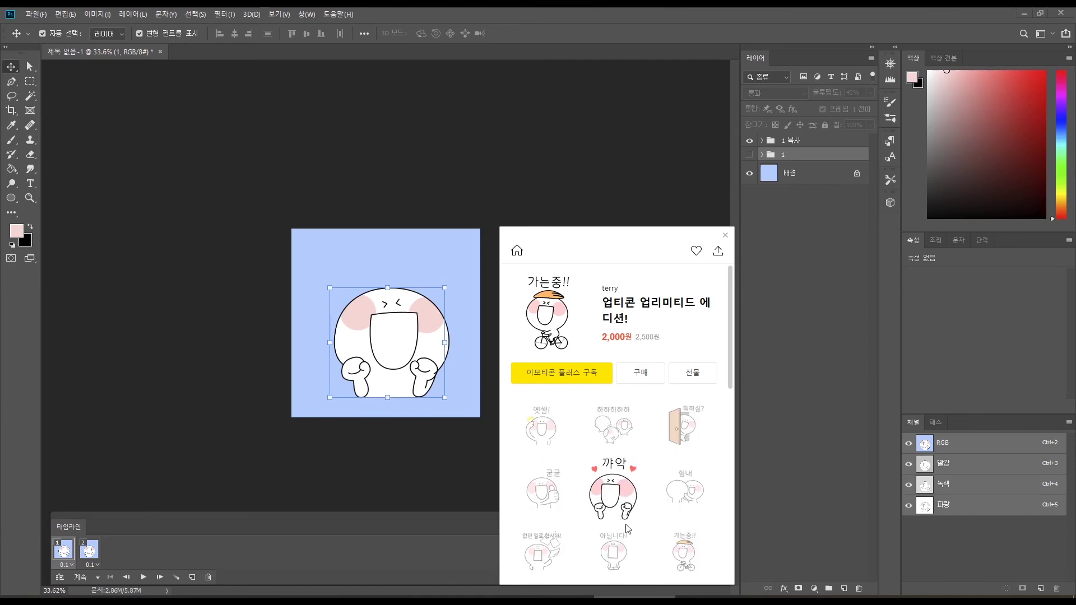
{"action": "left_click", "coordinate": [81, 552]}
{"action": "left_click", "coordinate": [82, 552]}
{"action": "left_click", "coordinate": [66, 555]}
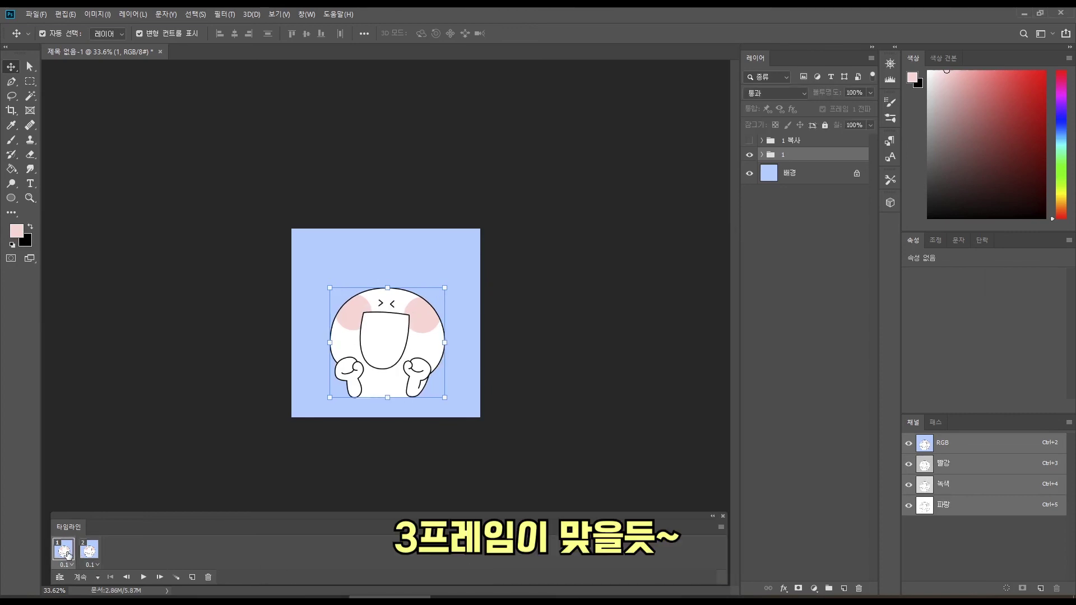
{"action": "left_click", "coordinate": [142, 577]}
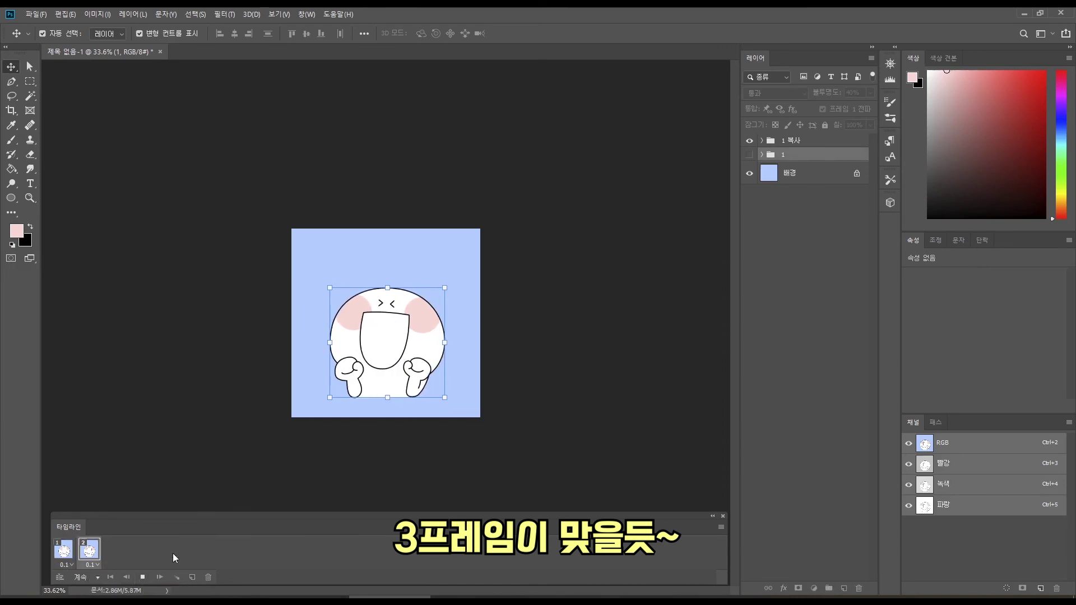
{"action": "key", "text": "space"}
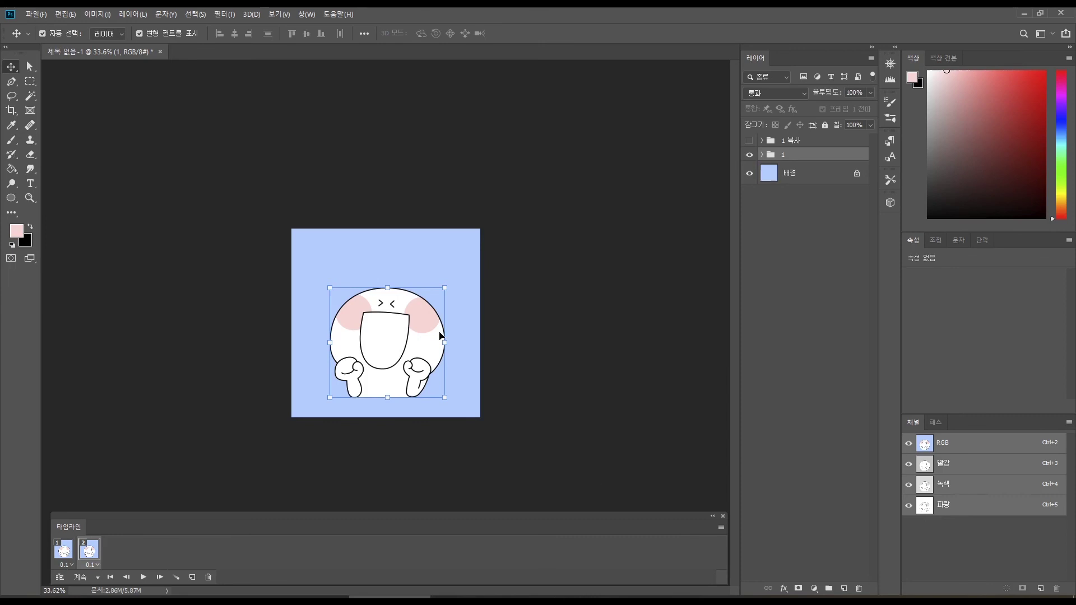
Close the Timeline so the whole character is uncovered on the canvas.
{"action": "key", "text": "z"}
{"action": "left_click", "coordinate": [415, 322]}
{"action": "left_click", "coordinate": [372, 372], "text": "alt"}
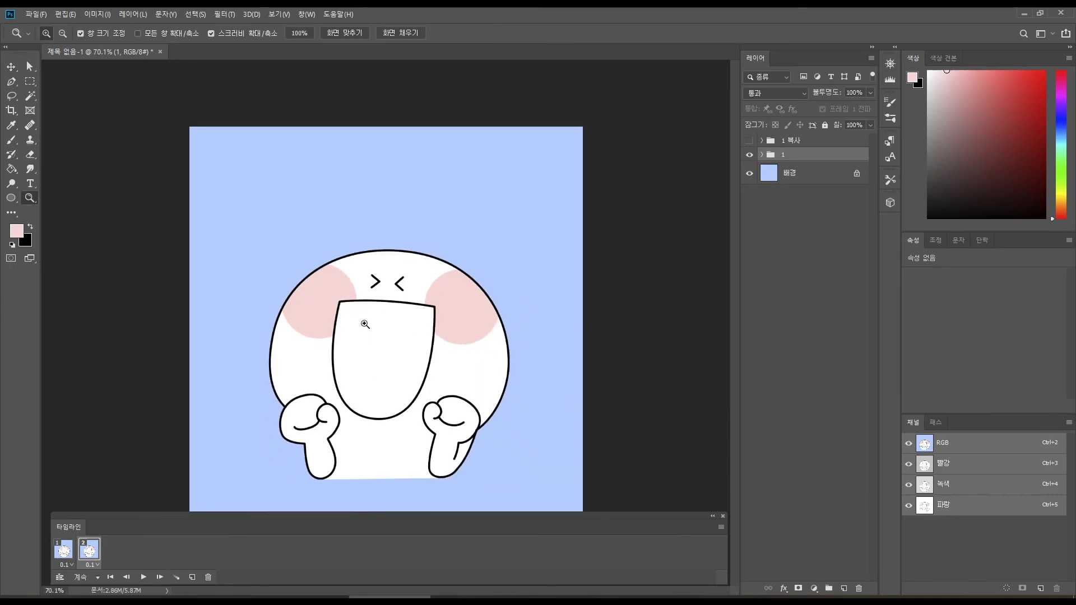
{"action": "left_click", "coordinate": [380, 363]}
{"action": "left_click", "coordinate": [398, 358]}
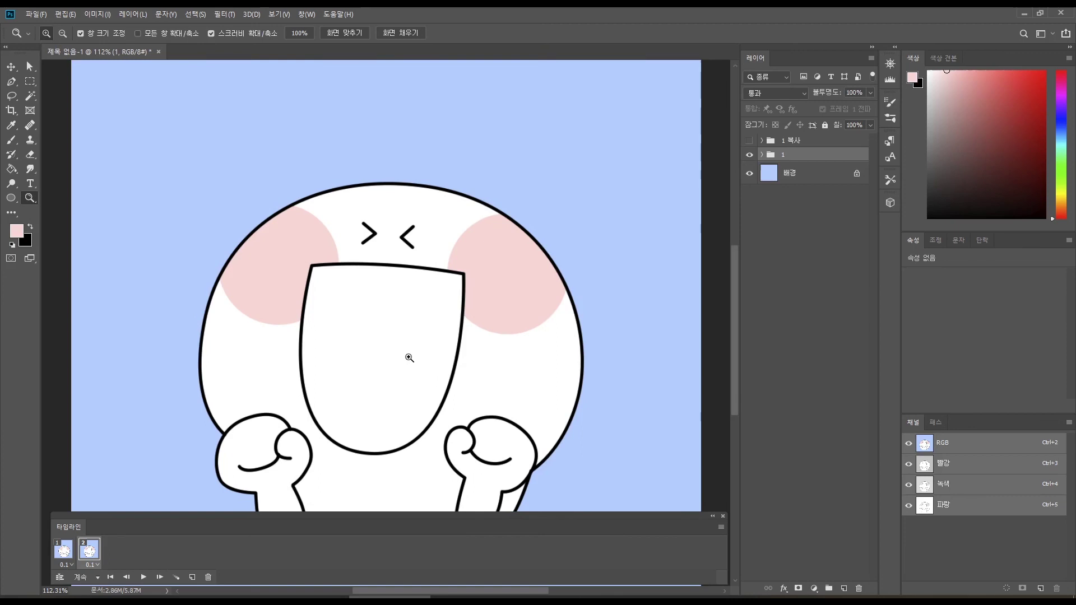
{"action": "left_click", "coordinate": [722, 516]}
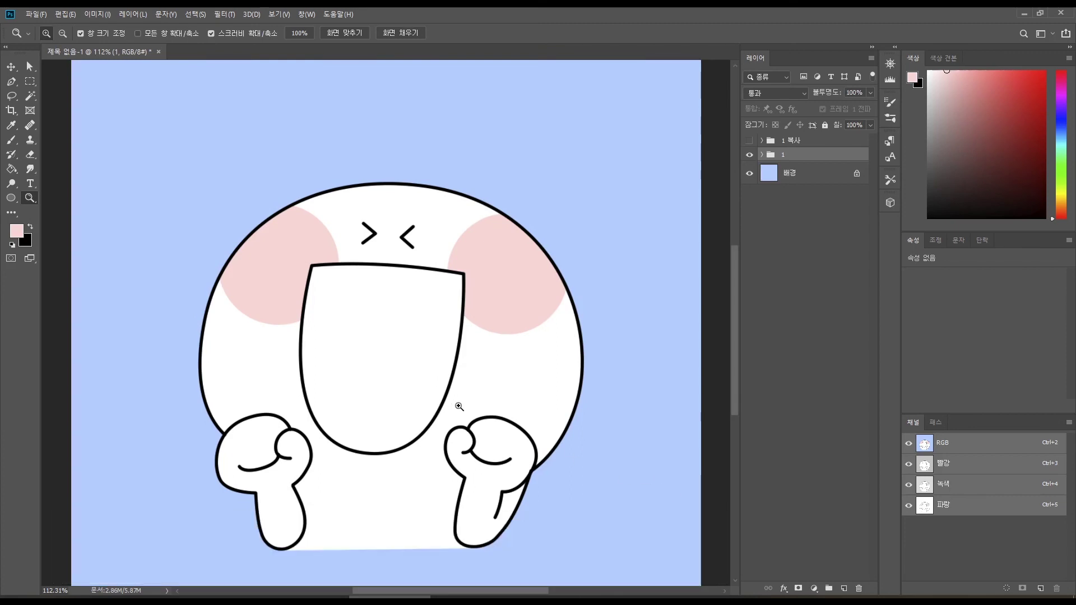
Try scaling group 1 down from its upper-left corner and undo the transform.
{"action": "key", "text": "v"}
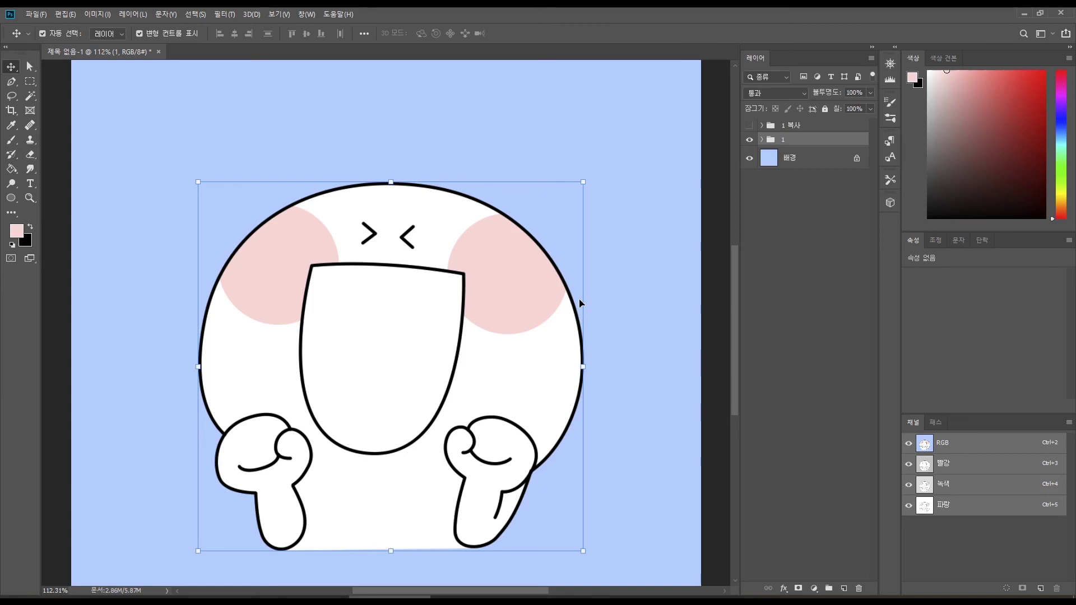
{"action": "left_click_drag", "start_coordinate": [198, 182], "coordinate": [356, 279]}
{"action": "key", "text": "ctrl+z"}
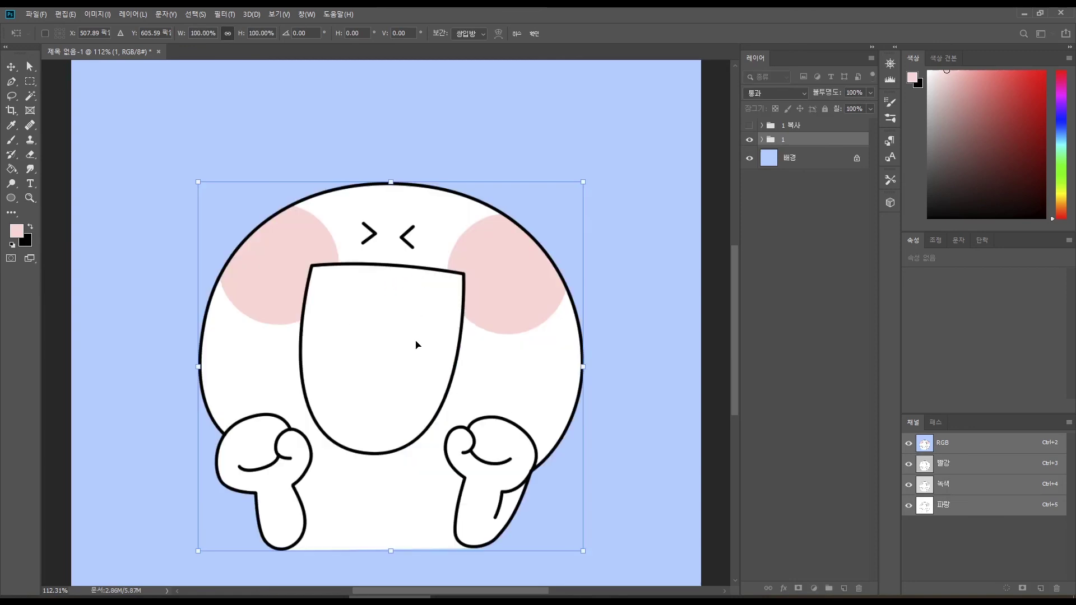
Thicken the stroke of the head outline 모양 1 in group 1 to 21.06 pixels and collapse the group.
{"action": "scroll", "coordinate": [409, 334], "scroll_direction": "down", "scroll_amount": 3}
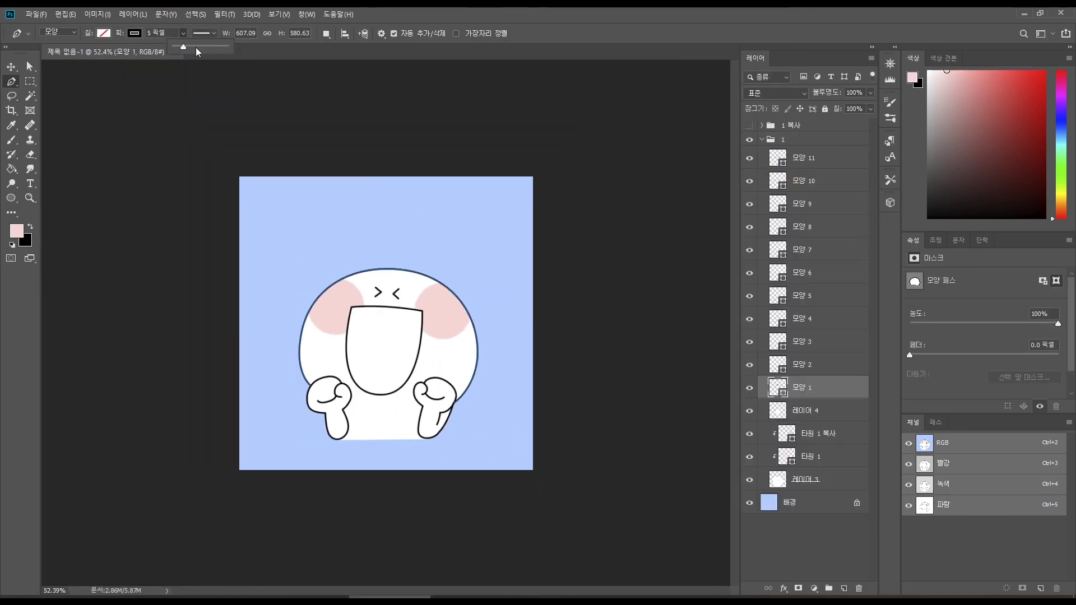
{"action": "left_click_drag", "start_coordinate": [196, 47], "coordinate": [189, 46]}
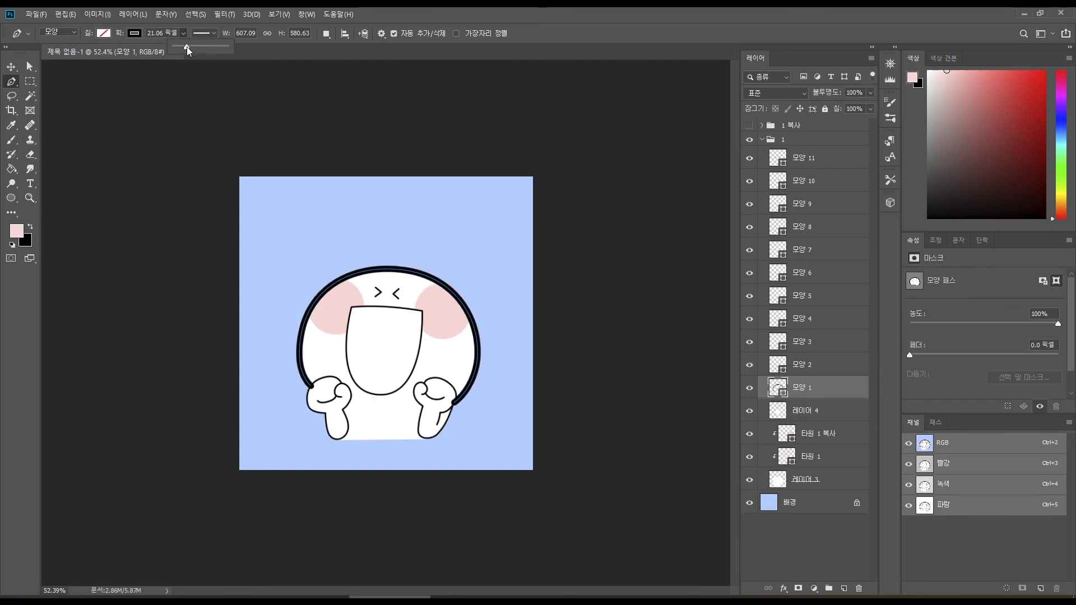
{"action": "left_click", "coordinate": [762, 139]}
Try resizing group 1 with its thickened head outline using Free Transform.
{"action": "key", "text": "ctrl+t"}
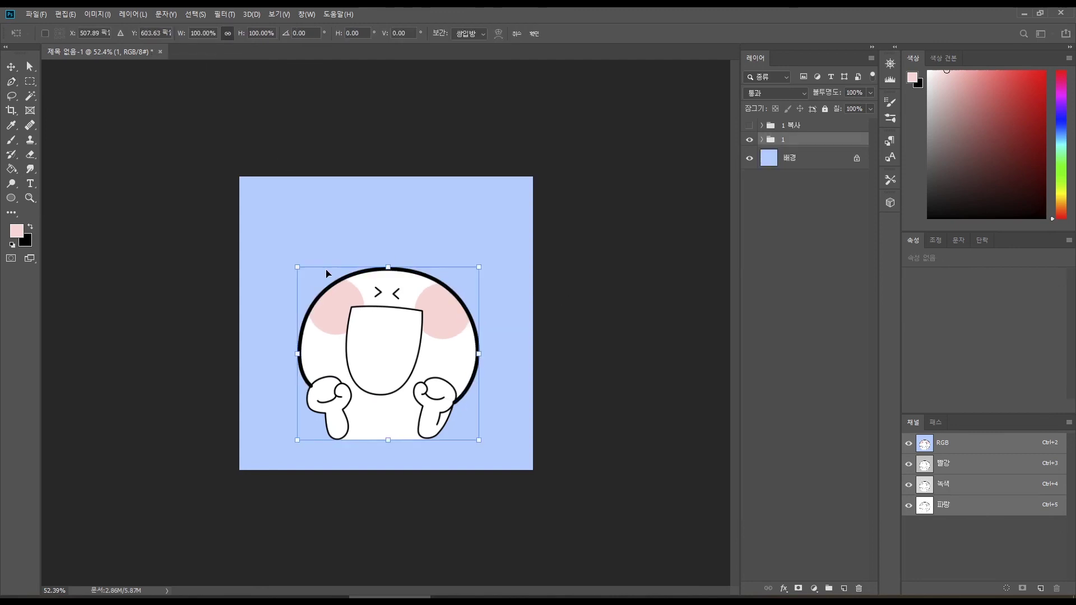
{"action": "left_click_drag", "start_coordinate": [293, 266], "coordinate": [371, 254]}
{"action": "key", "text": "Escape"}
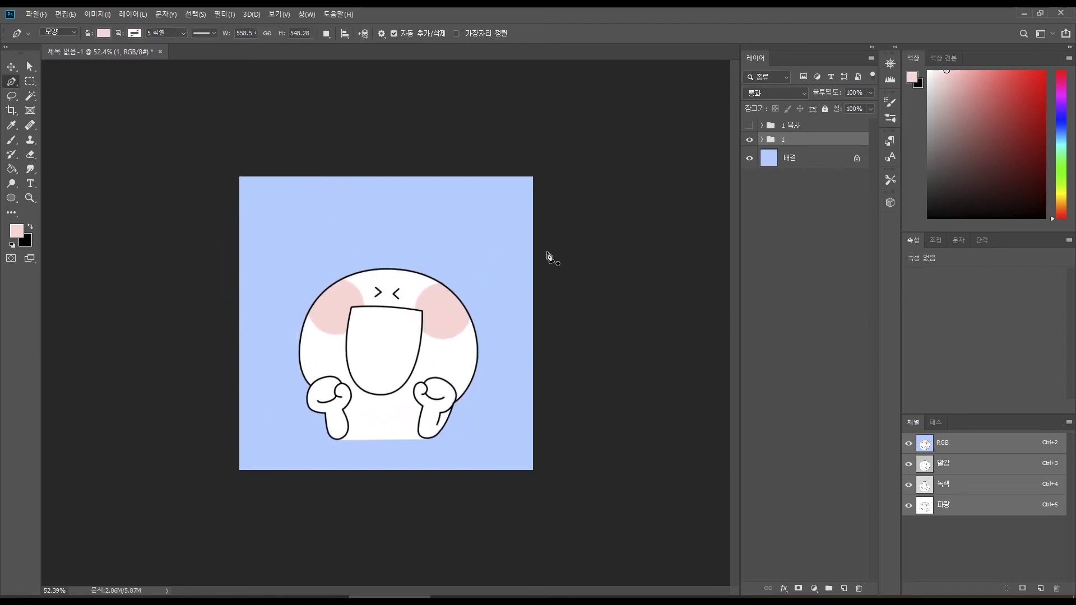